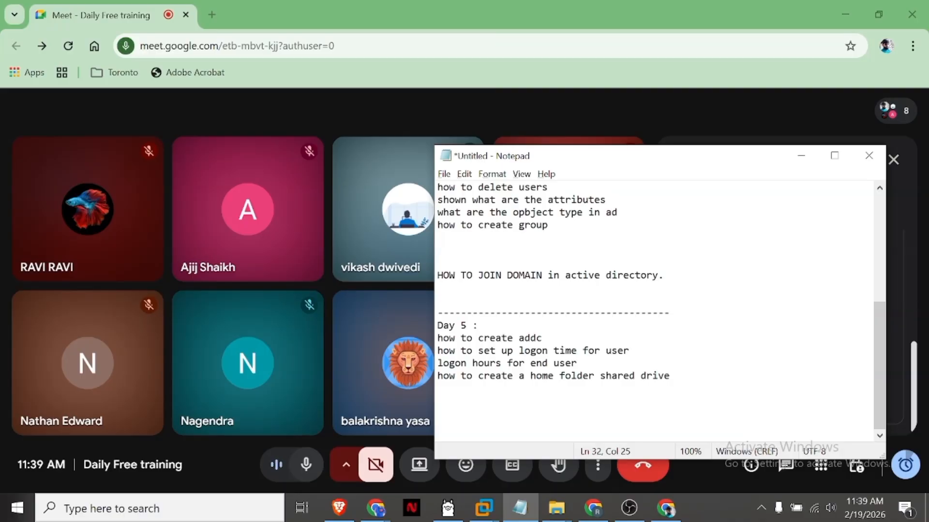
Step: Minimize the notes window, switch to VMware Workstation and show the DC01-LAB virtual machine
click(801, 156)
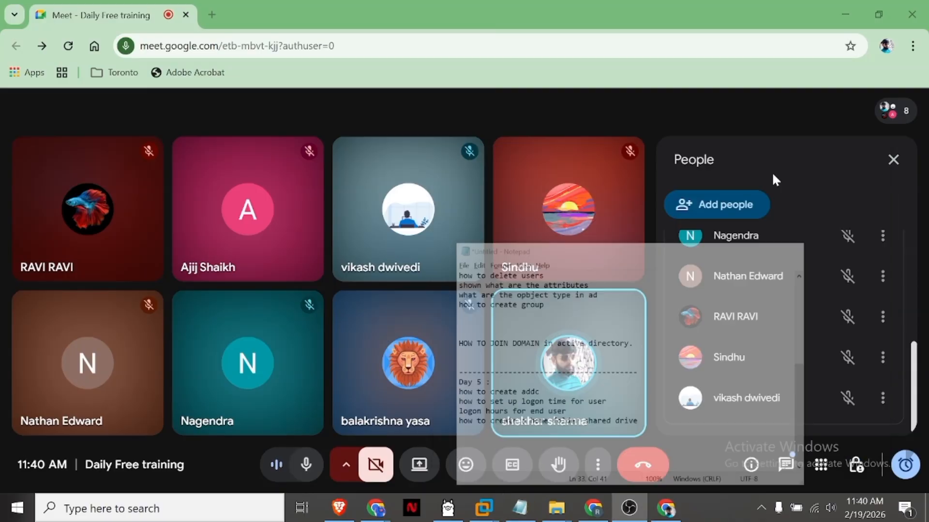
mouse_move(491, 510)
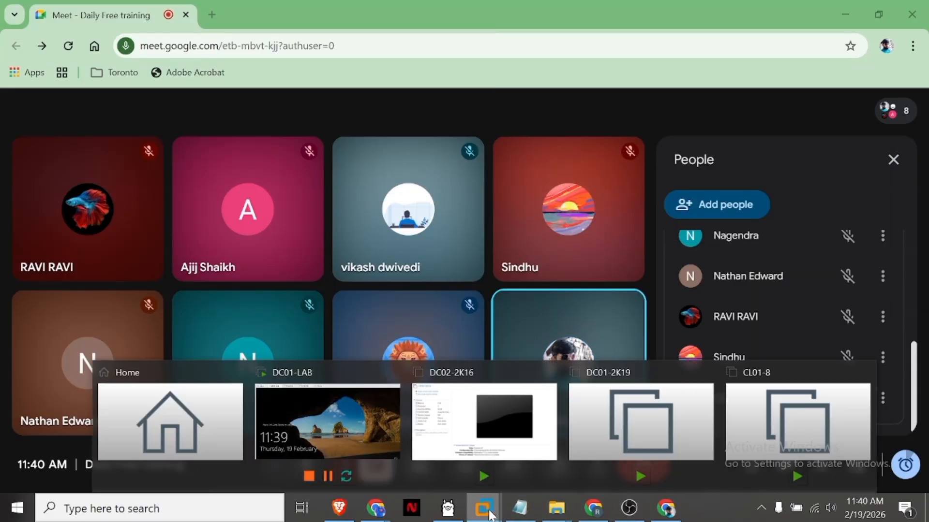
click(490, 464)
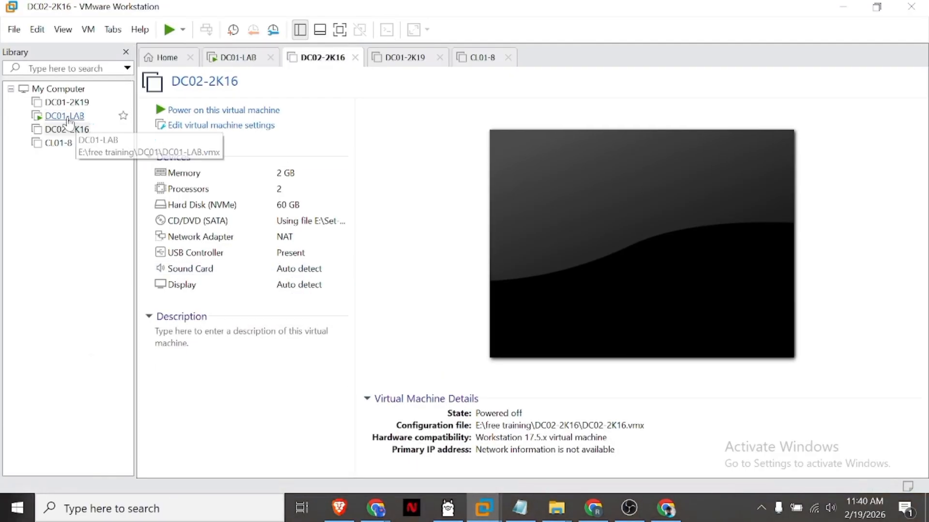
click(64, 115)
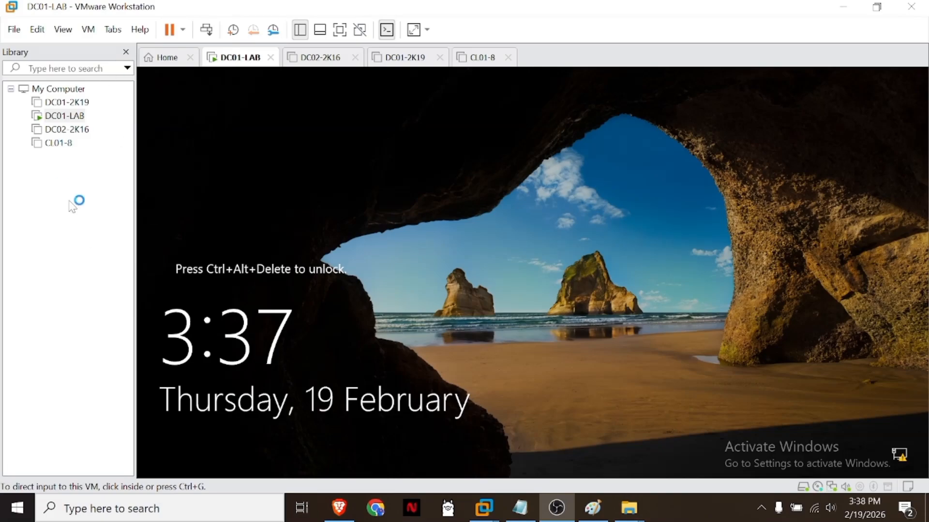
Step: Unlock the DC01-LAB virtual machine by entering the administrator account's password
right_click(68, 120)
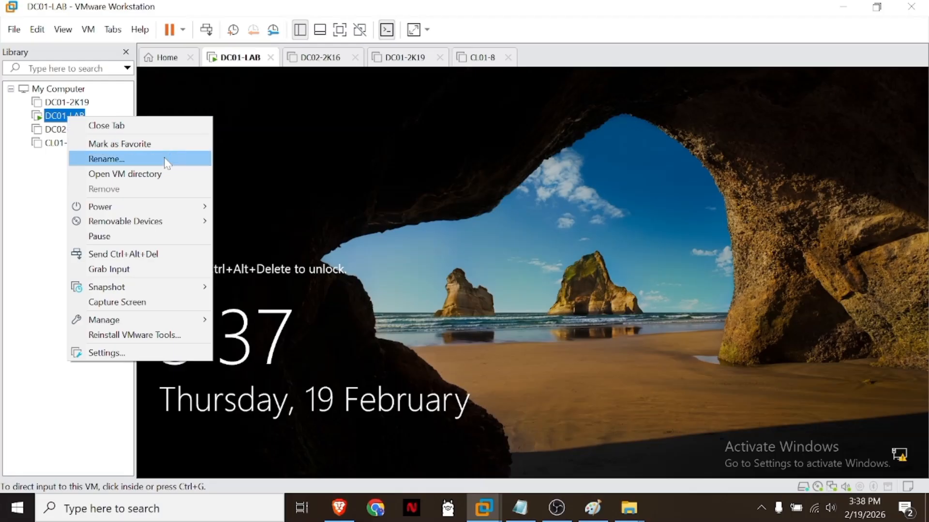
click(42, 188)
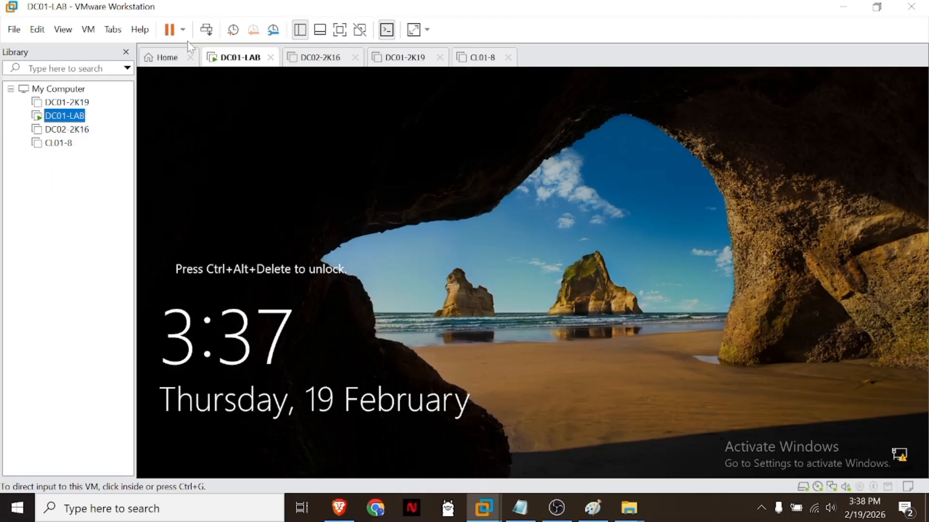
click(206, 30)
click(497, 319)
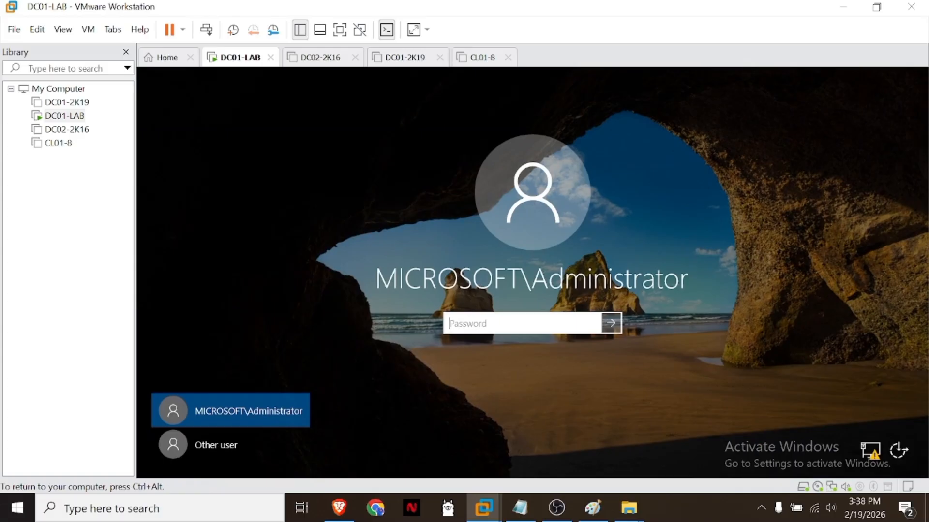
text(••)
key(Return)
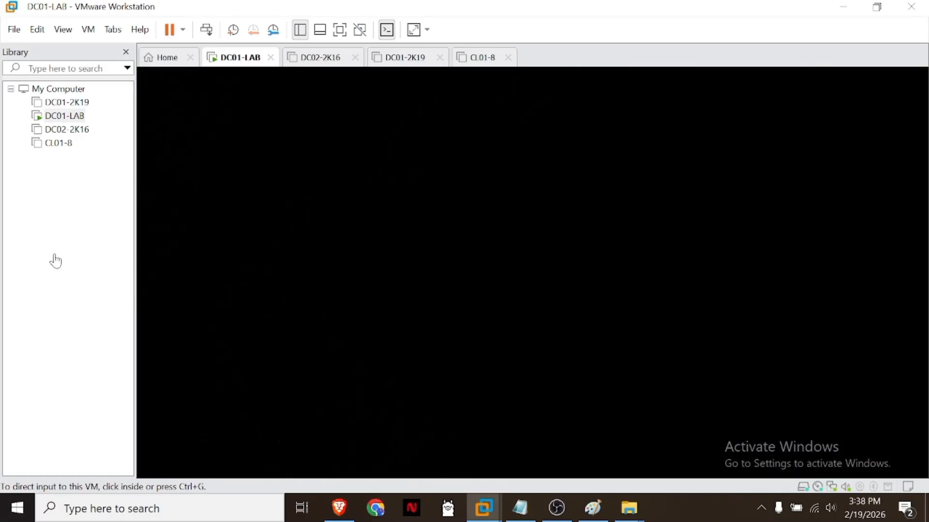
Step: Show the DC02-2K16 virtual machine and review the Prerequisites Check screenshot in Paint
click(67, 130)
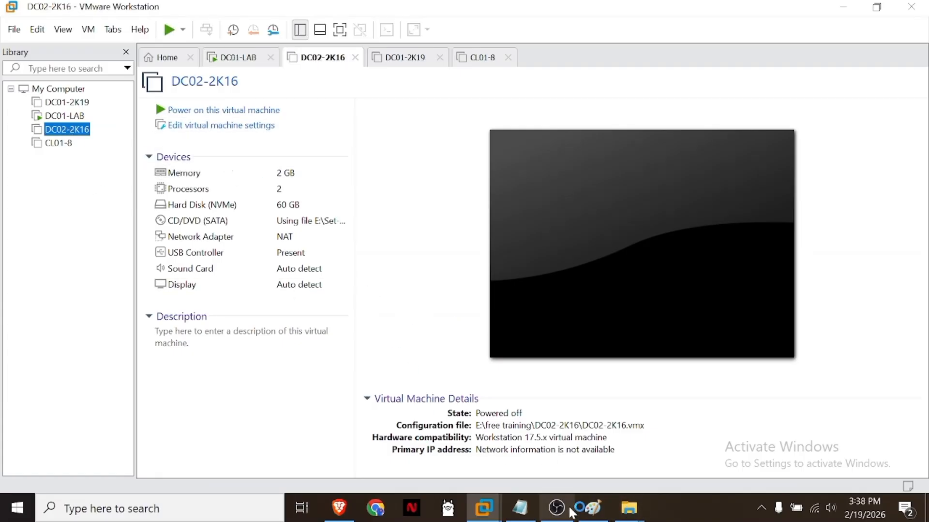
click(591, 508)
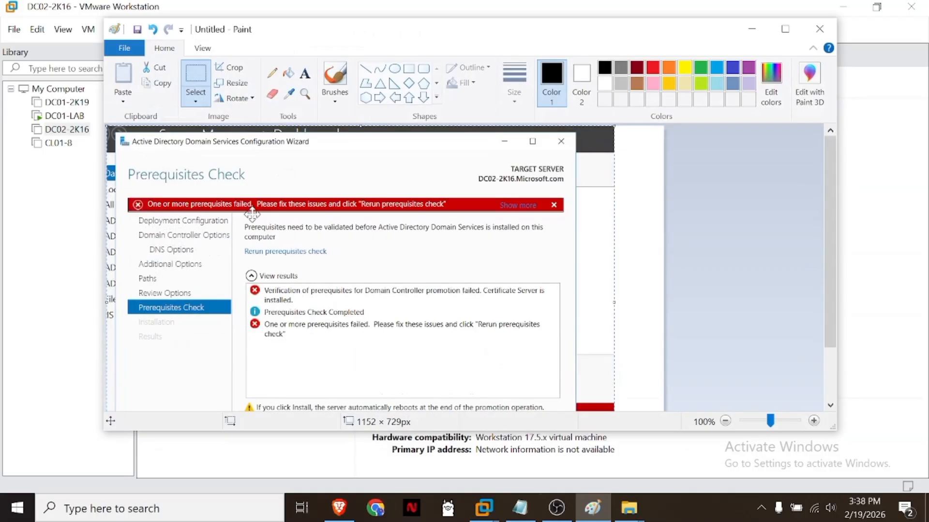
click(757, 30)
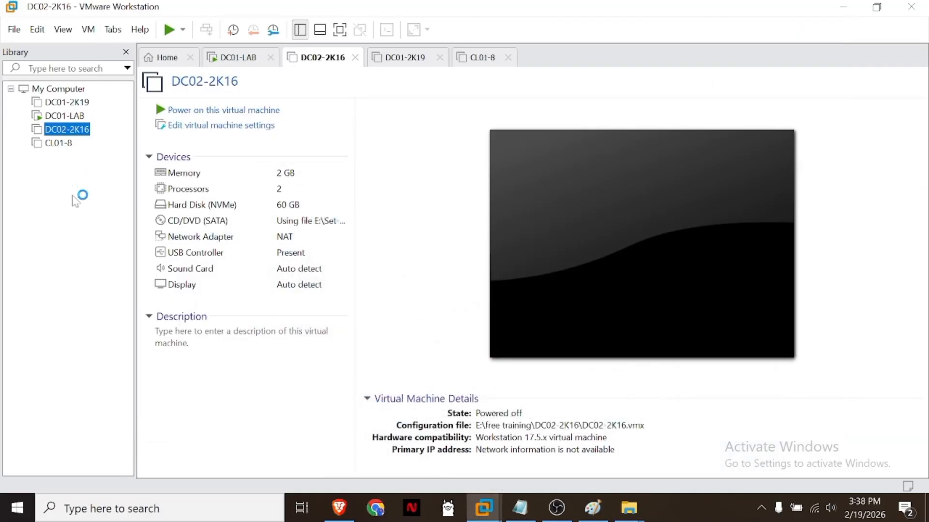
Step: Permanently delete the DC02-2K16 virtual machine from disk
right_click(77, 135)
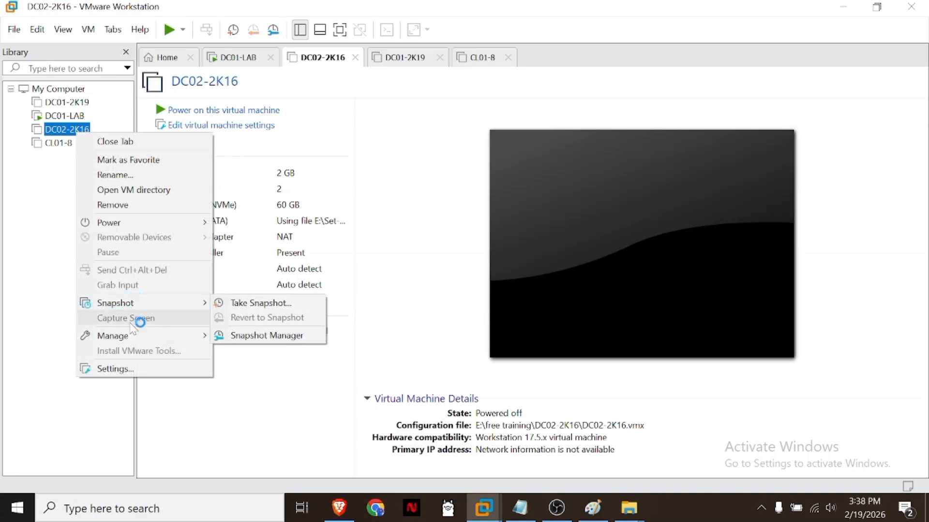
mouse_move(136, 341)
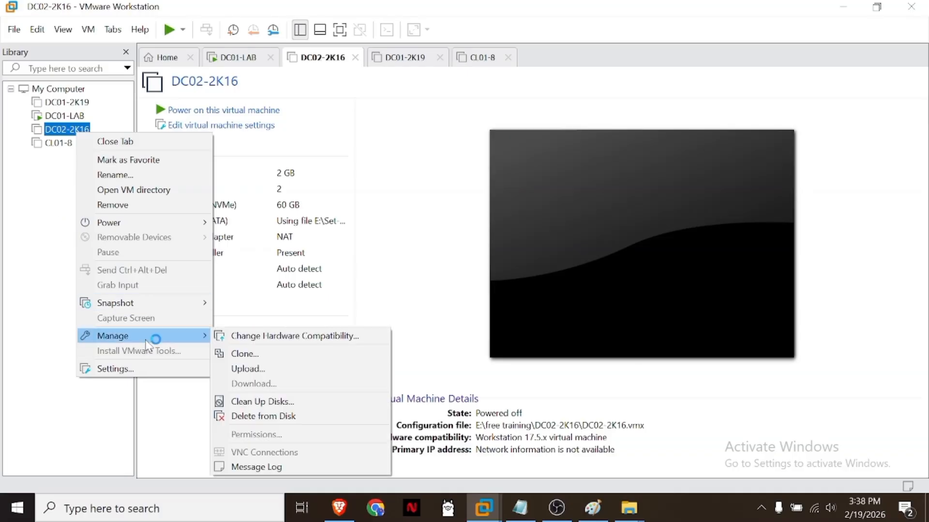
click(264, 416)
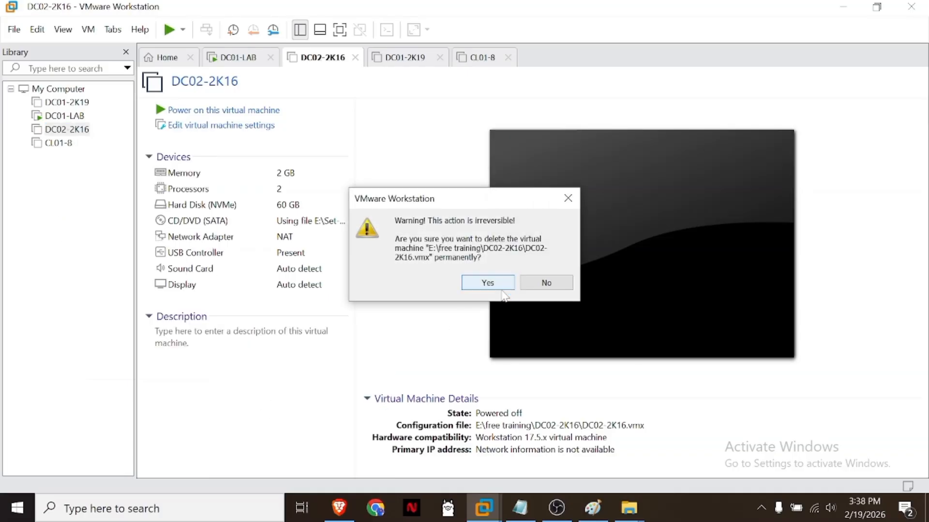
click(501, 289)
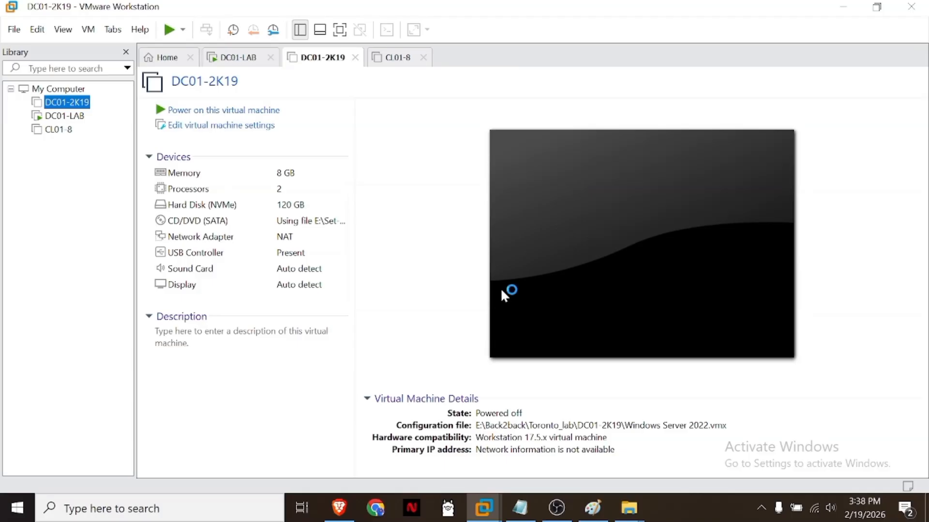
Step: Switch to File Explorer and create a folder named DC02-2k16 inside the free training folder on Samsung_T5 (E:)
click(630, 512)
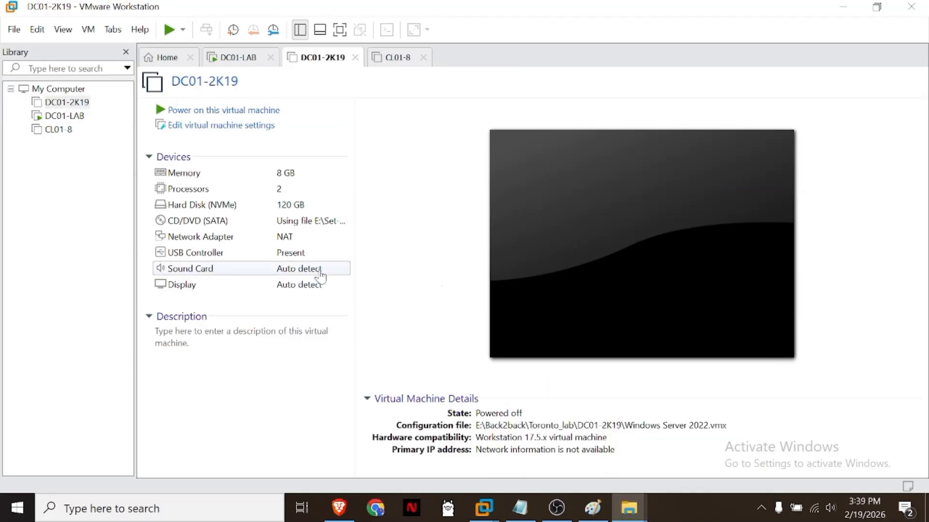
drag(928, 80, 419, 36)
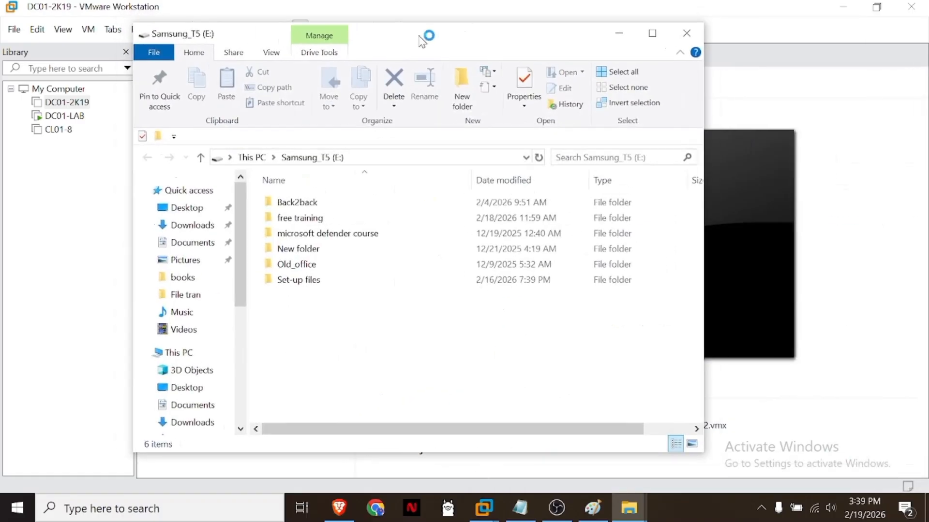
double_click(423, 41)
double_click(206, 187)
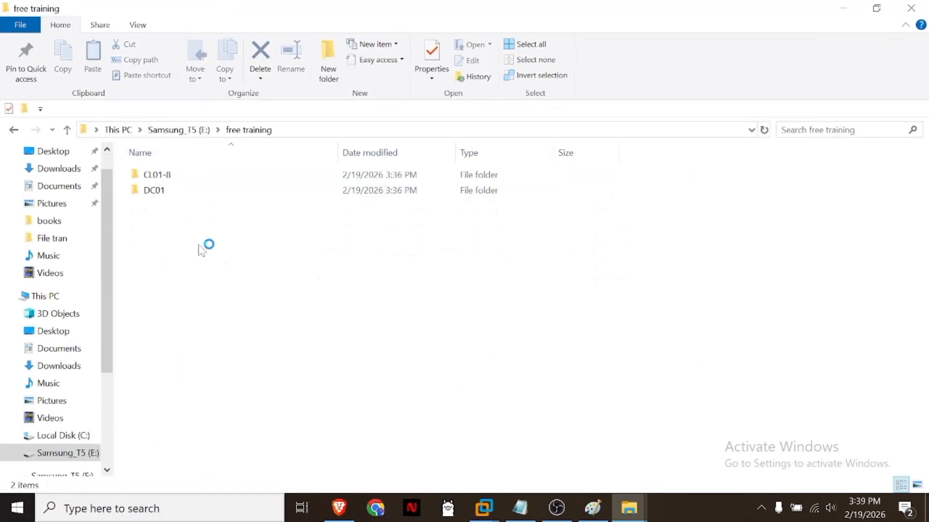
click(328, 62)
text(DC)
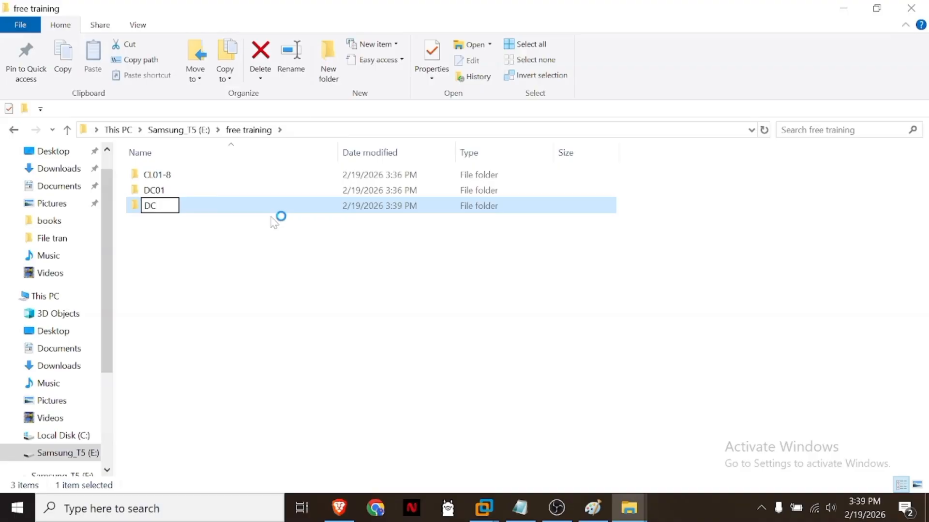
text(02-2k1)
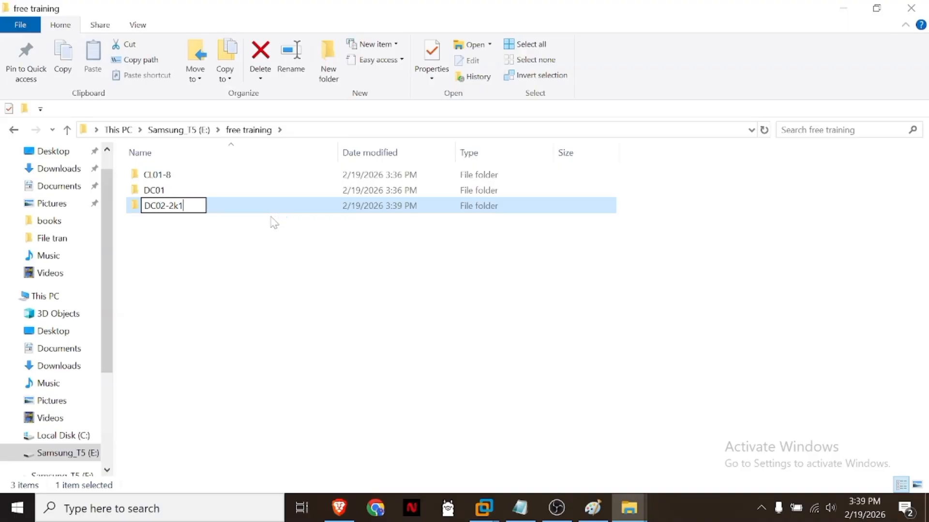
text(6)
key(Return)
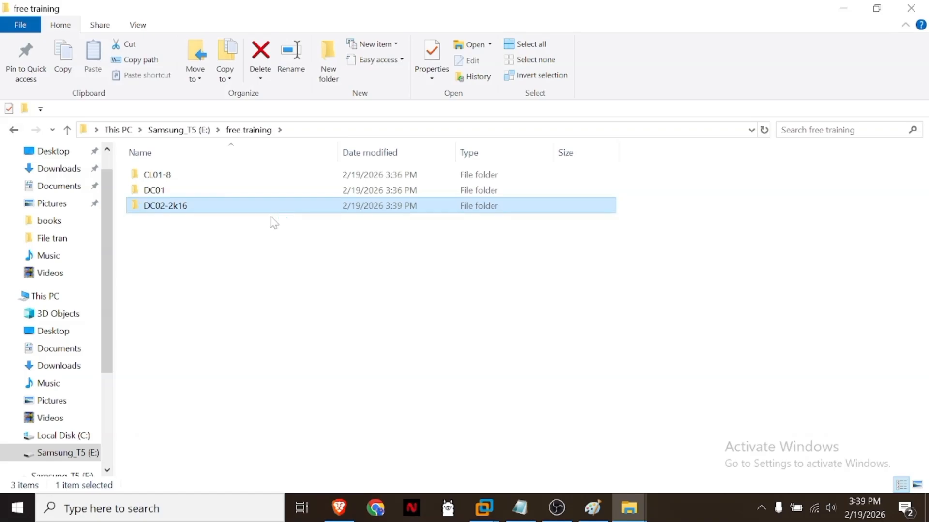
click(843, 9)
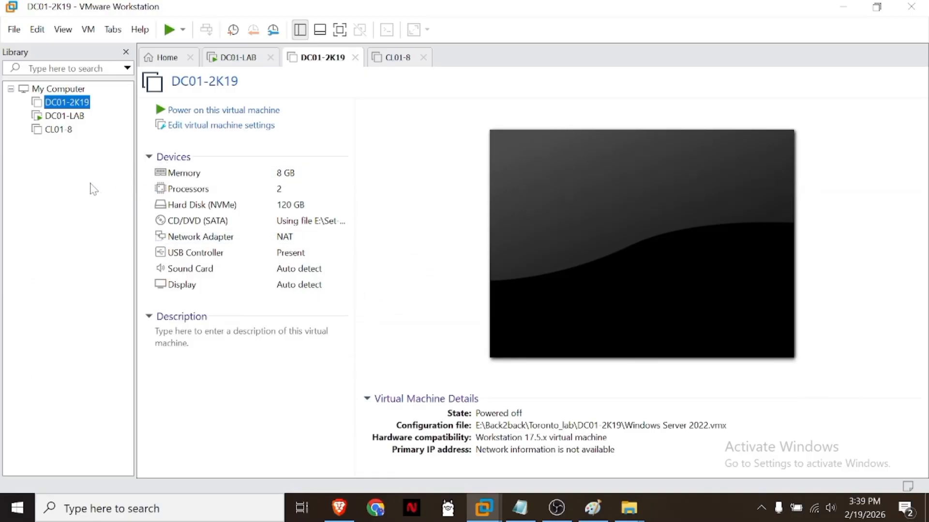
Step: Start a custom virtual machine with Workstation 17.5.x compatibility, deferred operating system installation, and Windows Server 2016 as guest
click(169, 58)
click(401, 191)
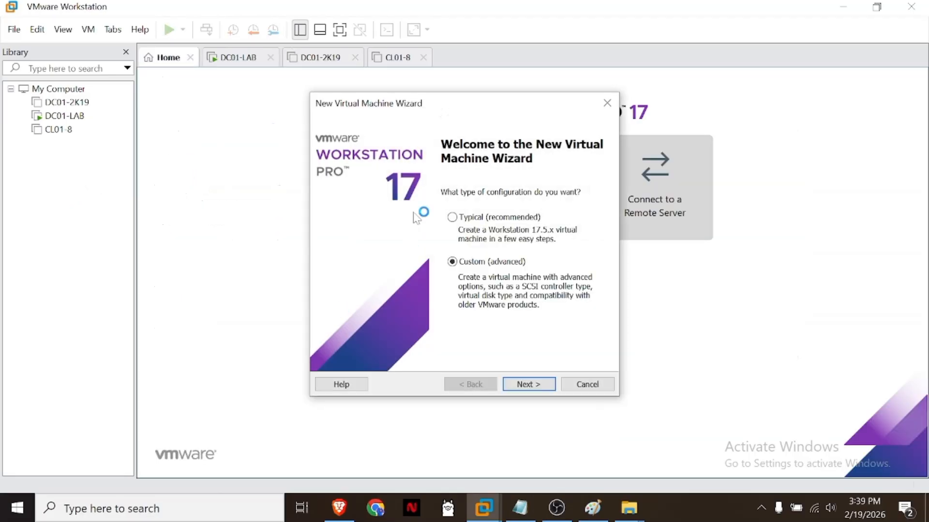
click(532, 385)
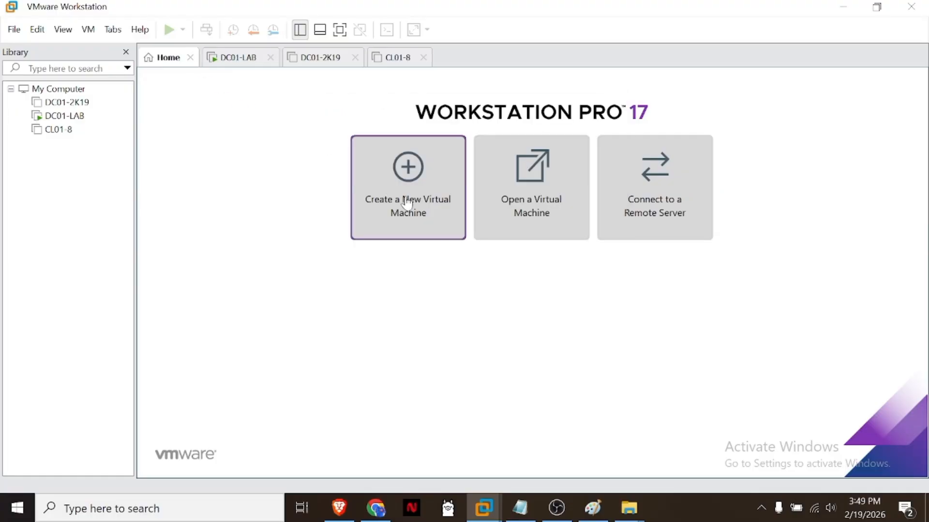
click(406, 203)
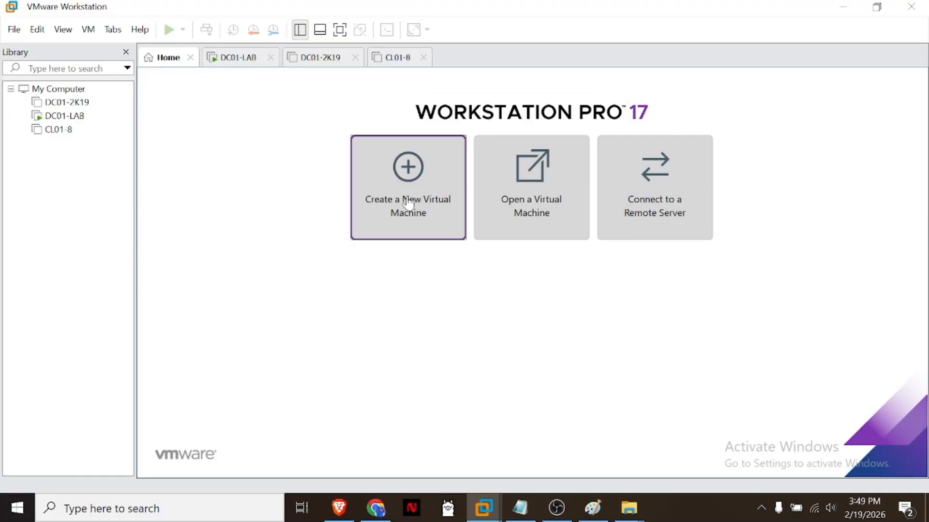
click(531, 384)
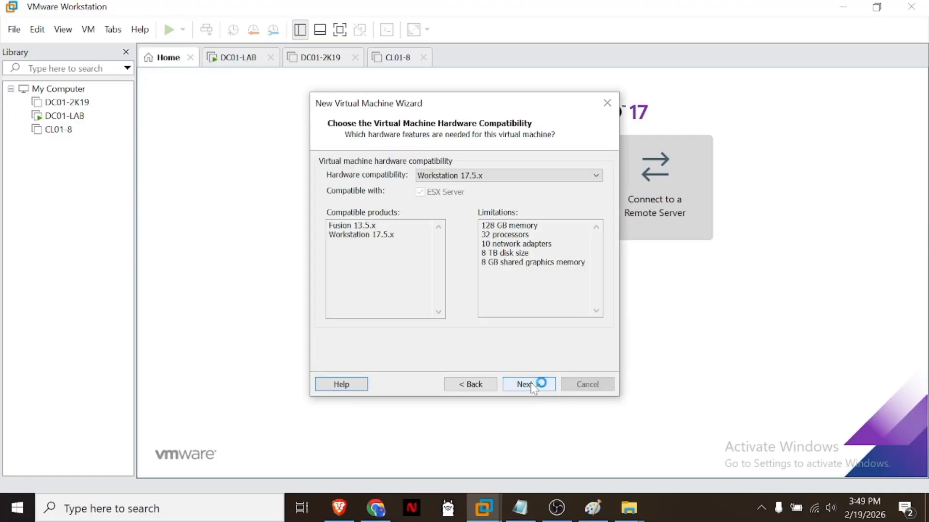
click(532, 385)
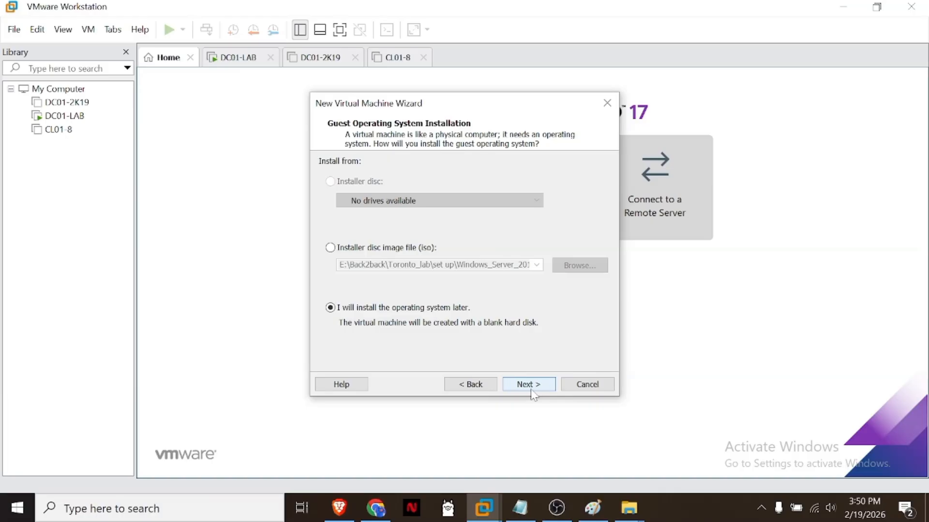
click(532, 385)
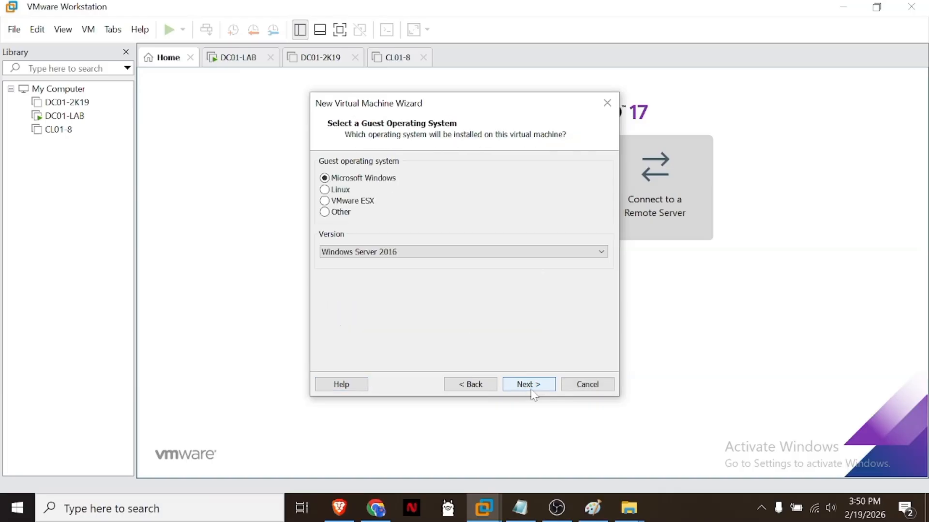
click(532, 387)
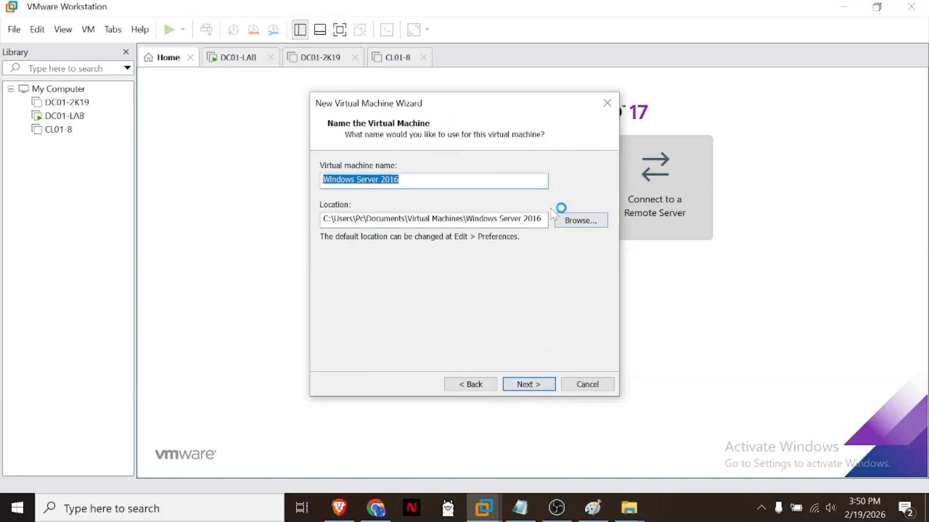
Step: Give the virtual machine a name starting with DC2-2K and browse for its location to free training on Samsung_T5 (E:)
text(D2)
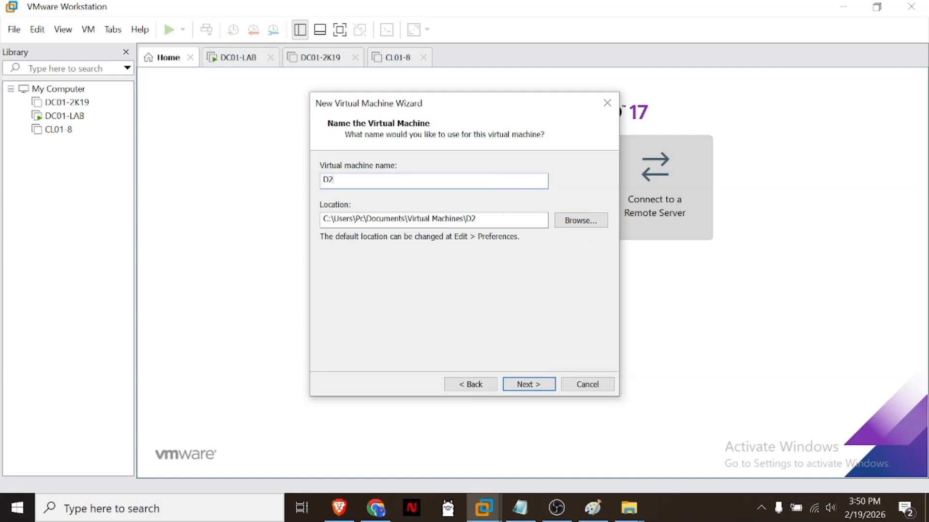
key(BackSpace)
click(600, 219)
scroll(469, 274, down, 3)
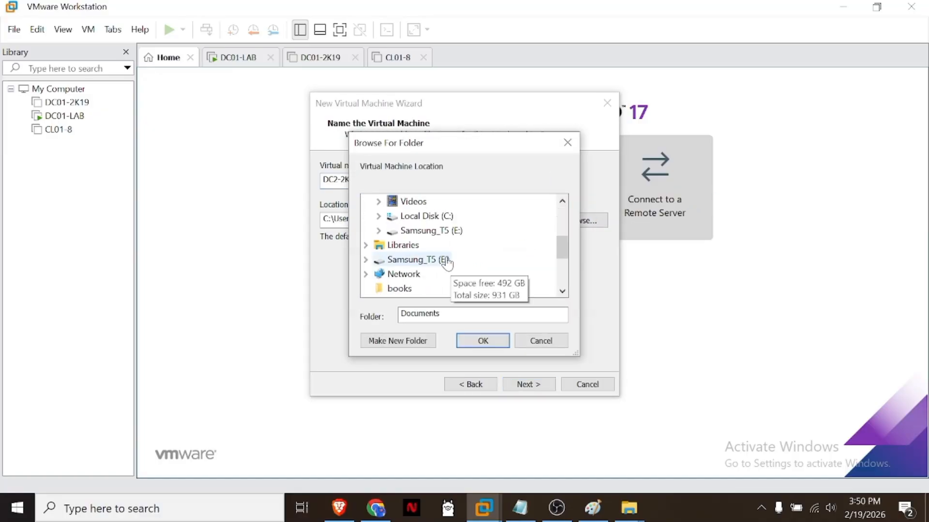
double_click(446, 261)
double_click(424, 231)
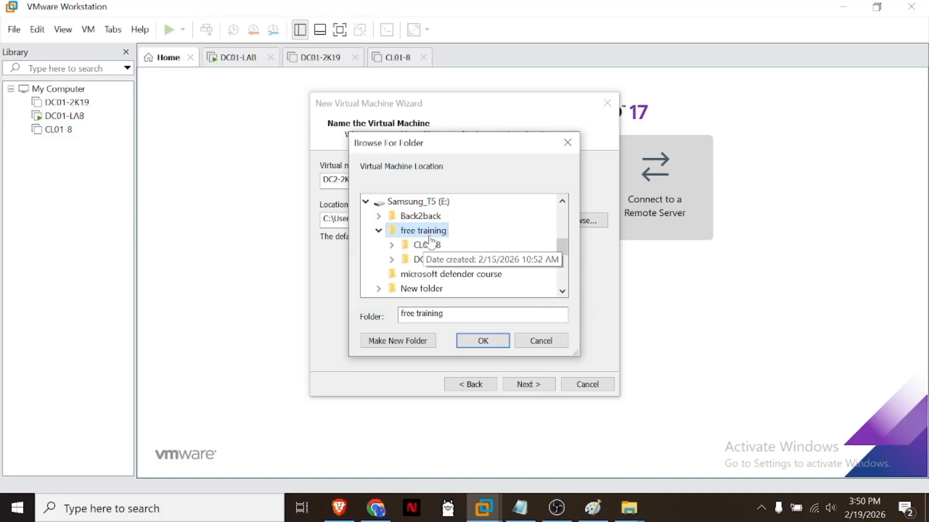
Step: Create a new folder named DC02-2K16 inside the free training folder
click(407, 345)
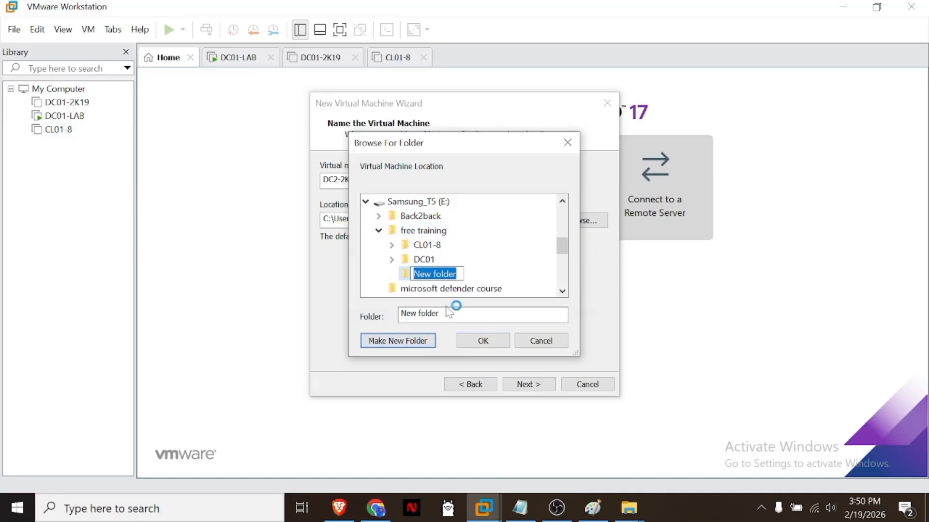
text(d)
key(BackSpace)
text(D)
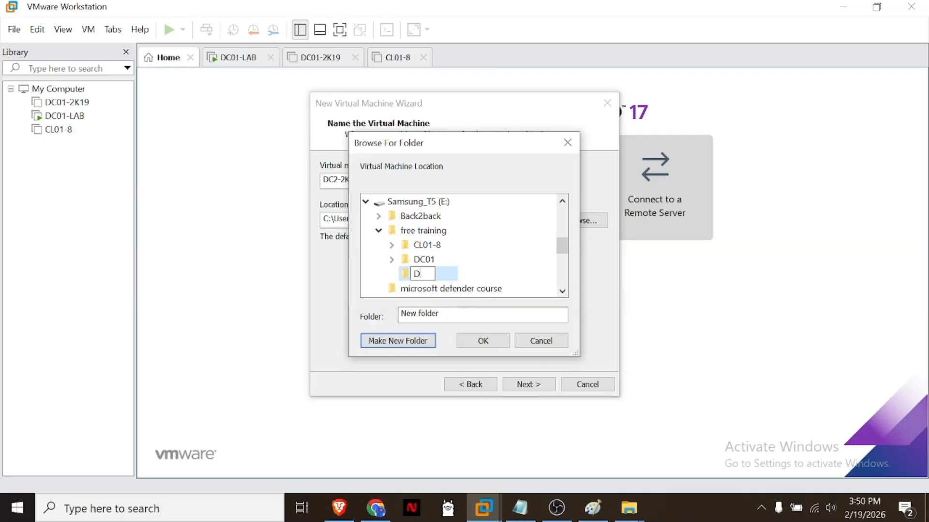
text(C02-2K16)
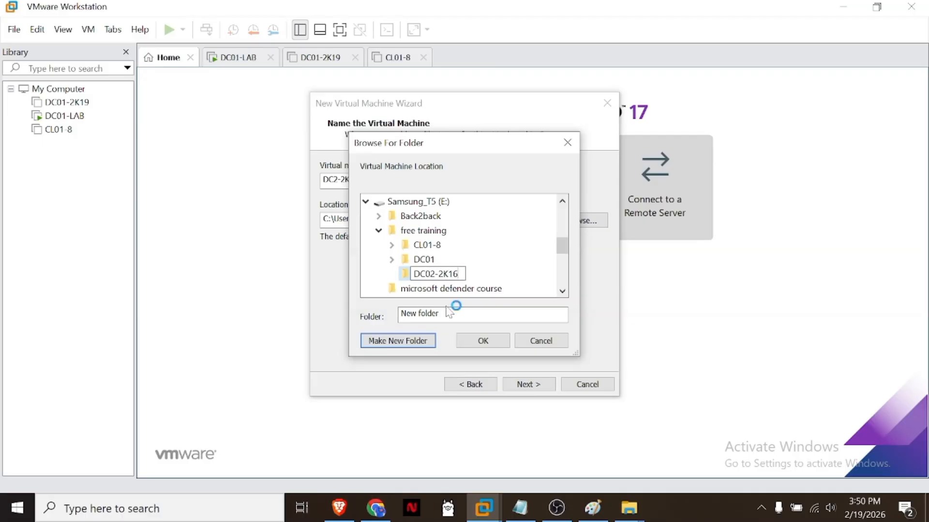
key(Return)
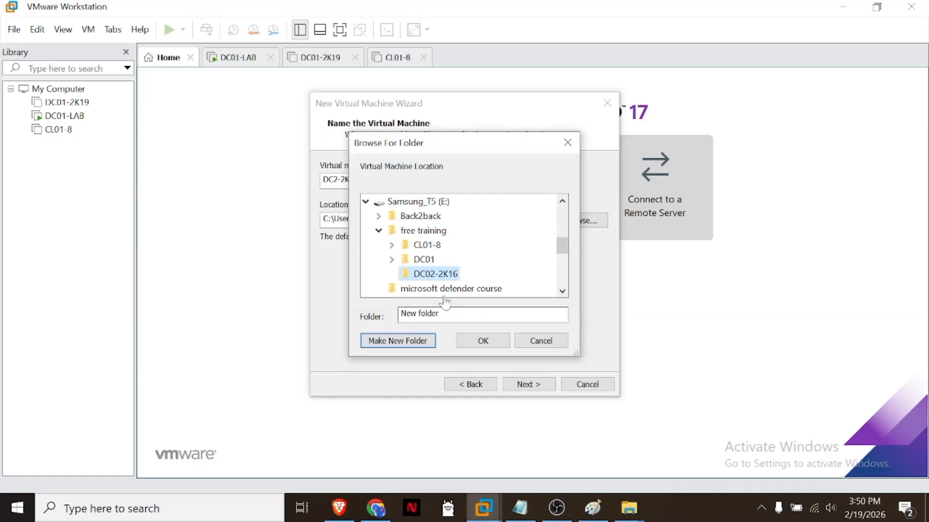
Step: Choose the DC02-2K16 folder in free training as the virtual machine's location and accept the name and location
click(435, 235)
click(425, 274)
click(483, 341)
click(528, 386)
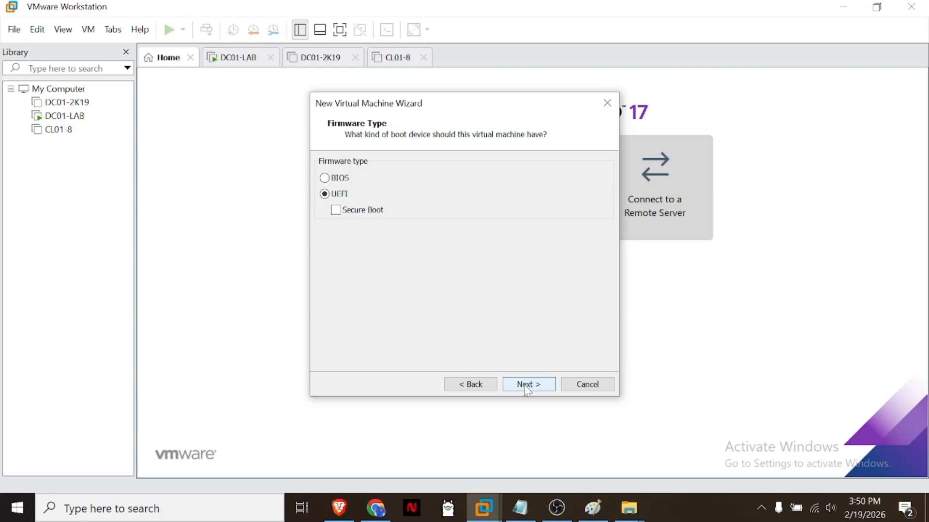
Step: Accept UEFI firmware without Secure Boot, the default processors, 2048 MB of memory, and NAT networking
click(527, 390)
click(533, 385)
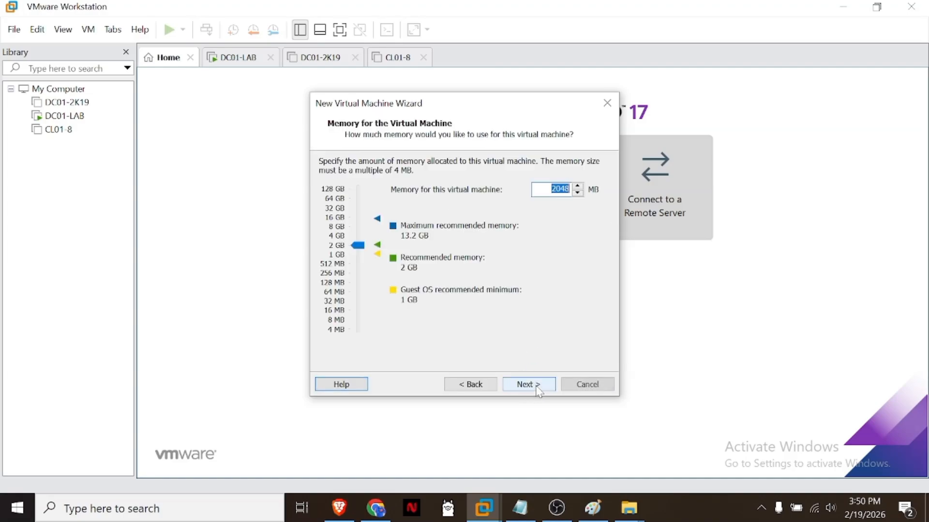
click(528, 385)
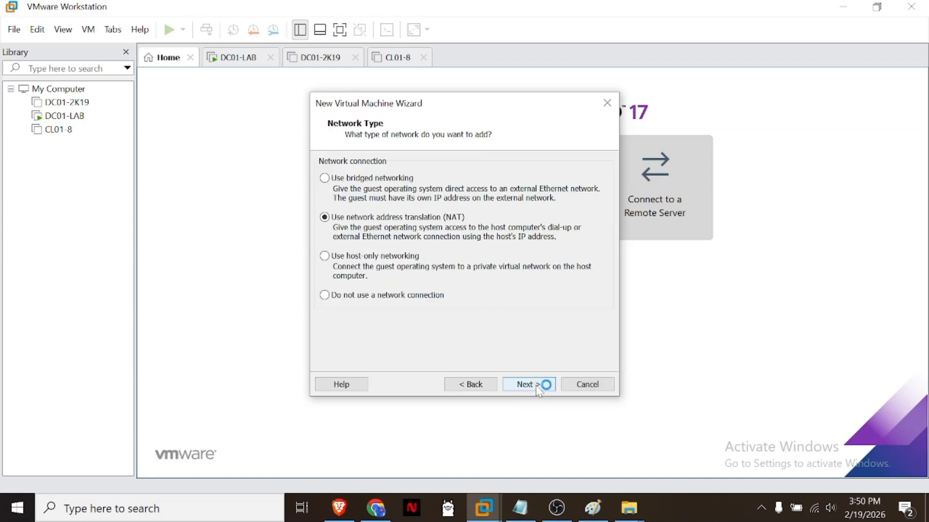
click(539, 388)
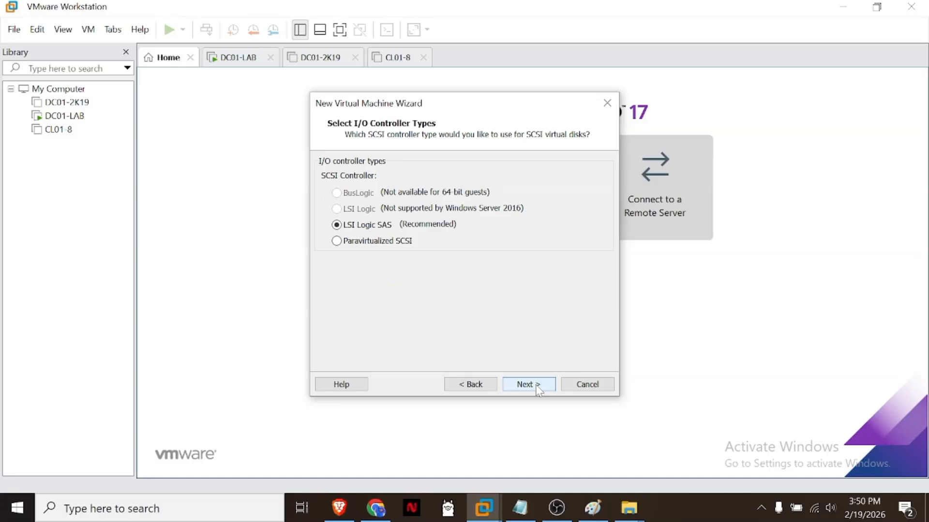
Step: Accept the LSI Logic SAS controller and a new 60 GB NVMe virtual disk split into multiple files, stored as DC2-2K16.vmdk
click(539, 388)
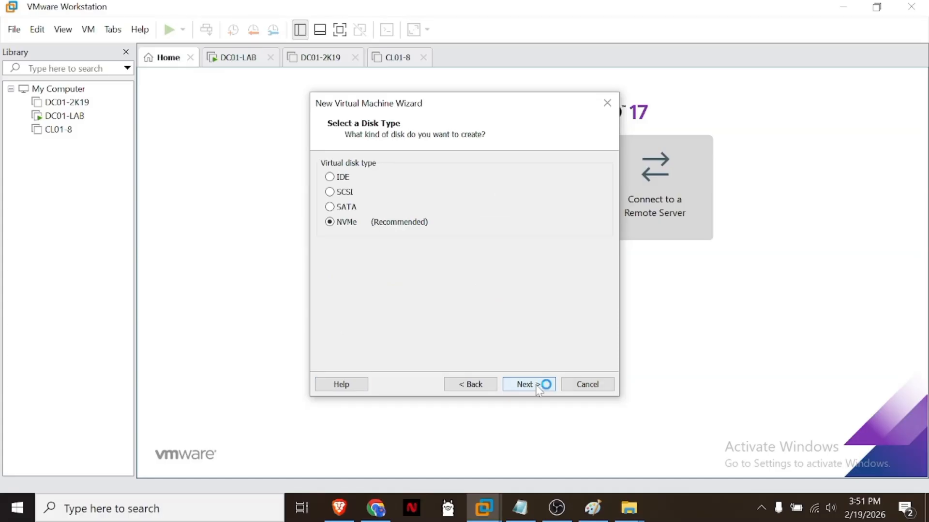
click(539, 389)
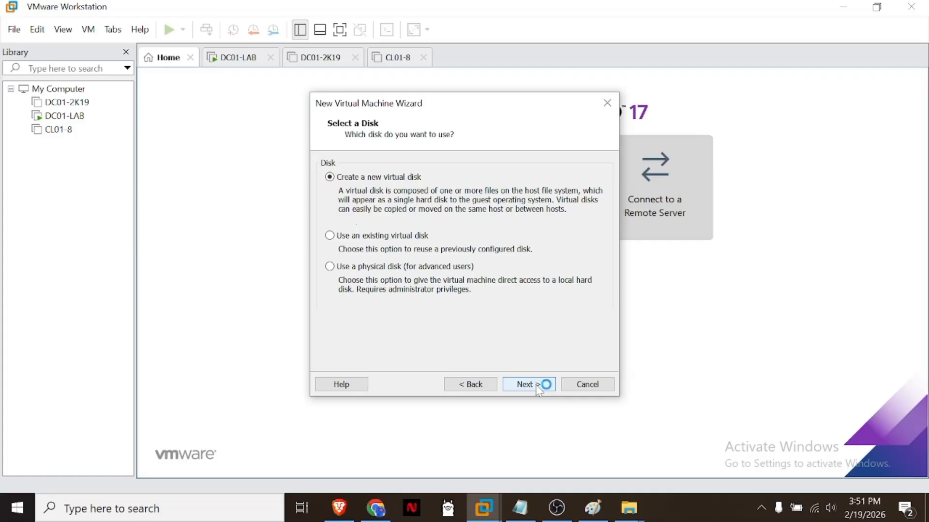
click(538, 389)
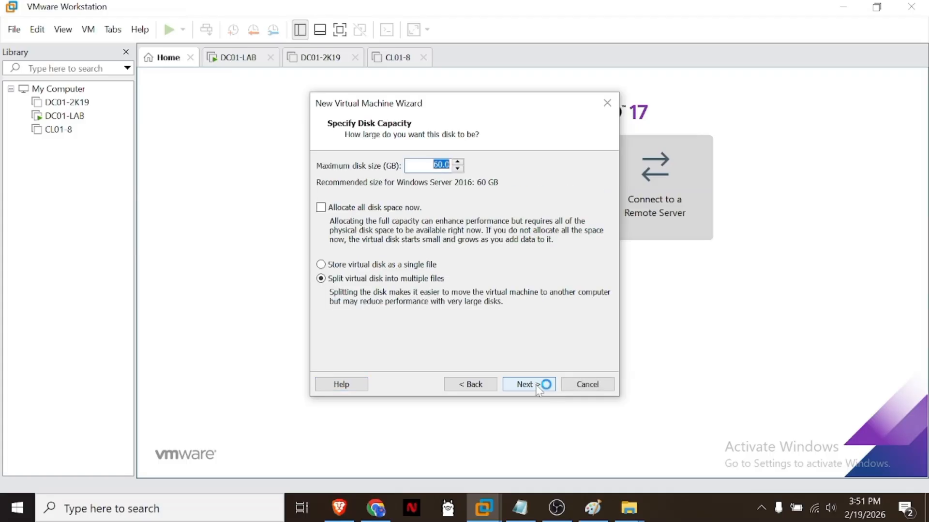
click(539, 389)
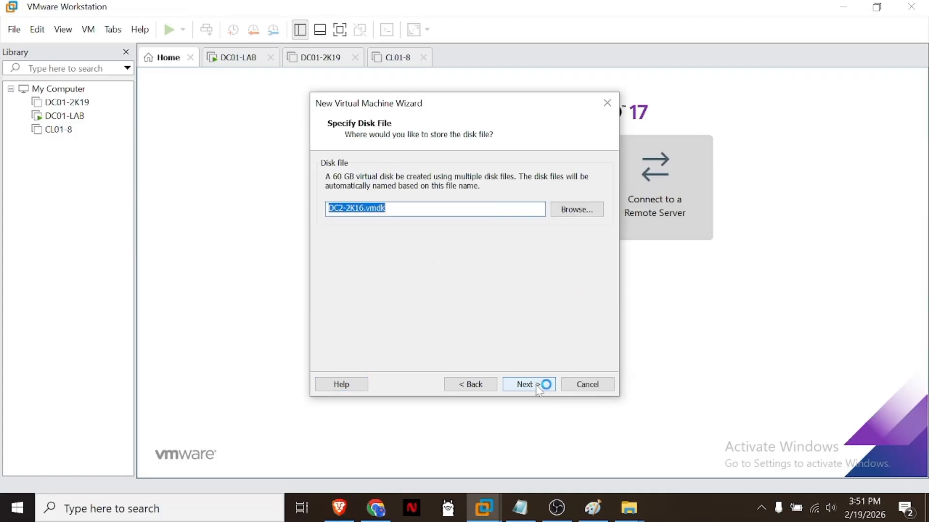
click(539, 388)
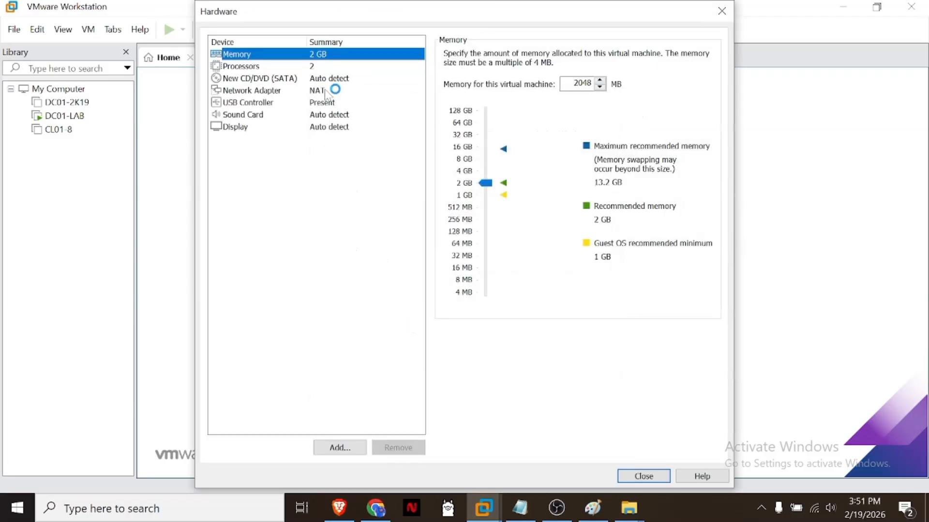
Step: Customize the CD/DVD drive to use the Windows_Server_2016_Datacenter_EVAL ISO image from Set-up files on Samsung_T5 (E:)
click(321, 78)
click(496, 139)
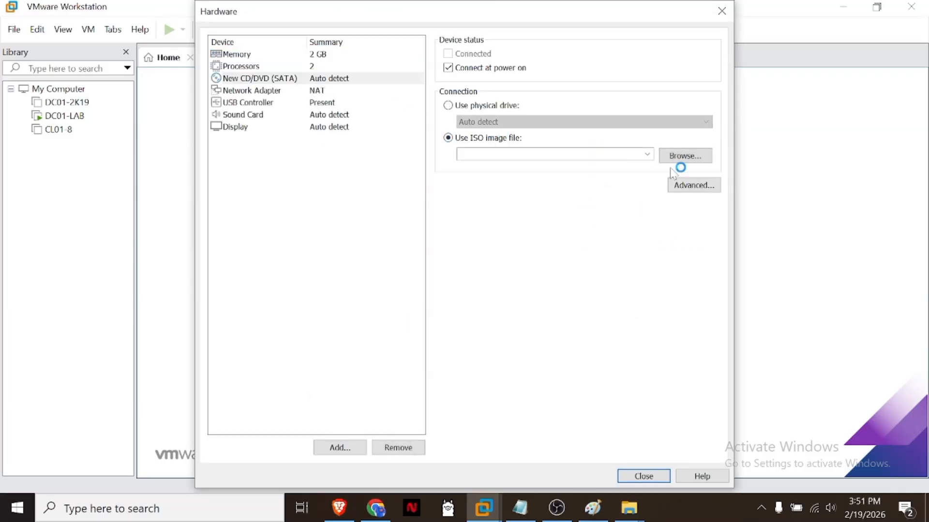
click(689, 157)
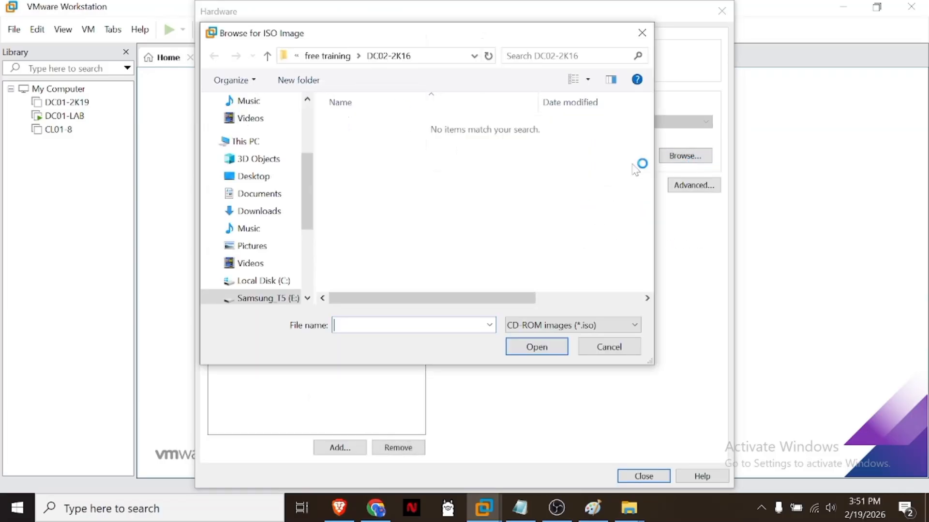
click(279, 299)
double_click(373, 201)
click(415, 249)
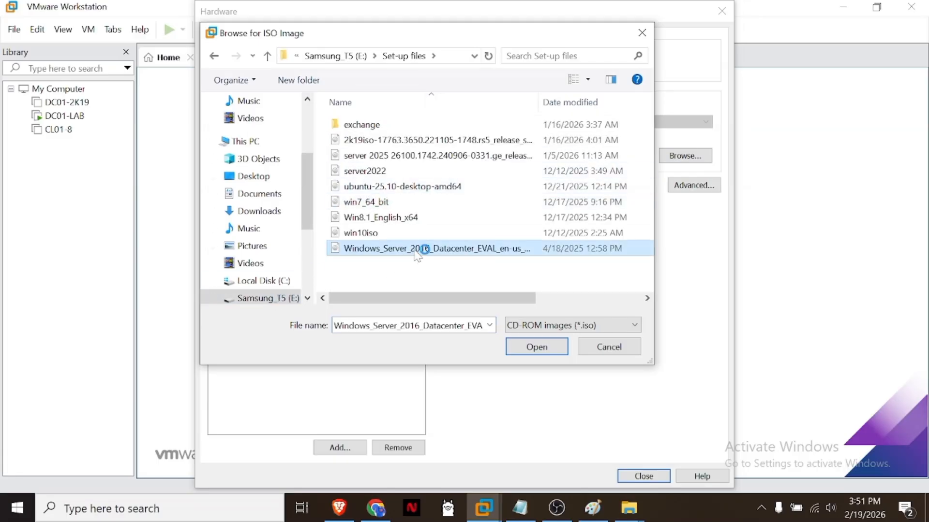
click(535, 347)
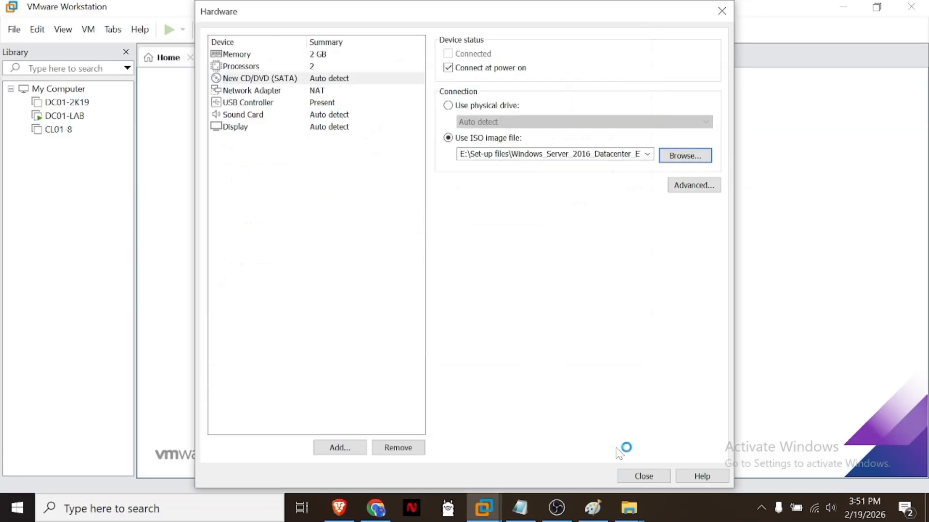
click(644, 476)
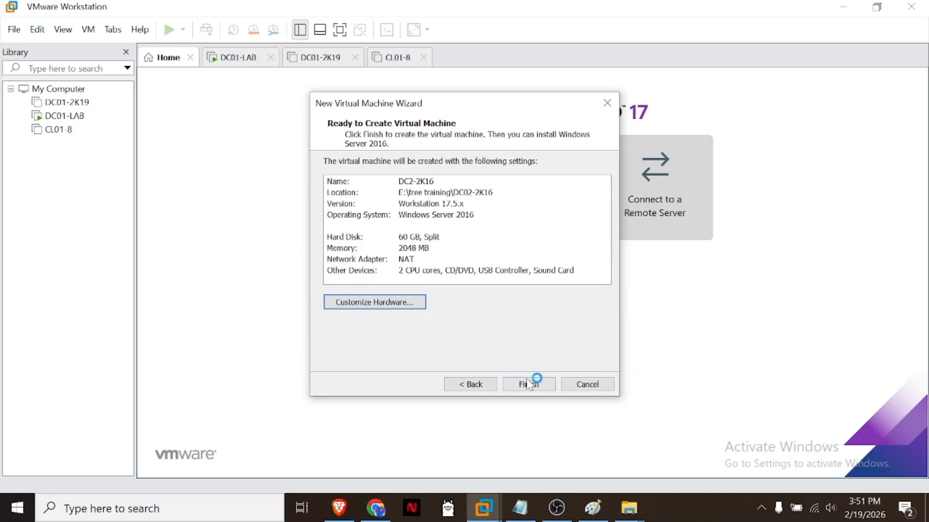
Step: Finish creating the DC2-2K16 virtual machine and power it on, booting from the installation disc
click(530, 385)
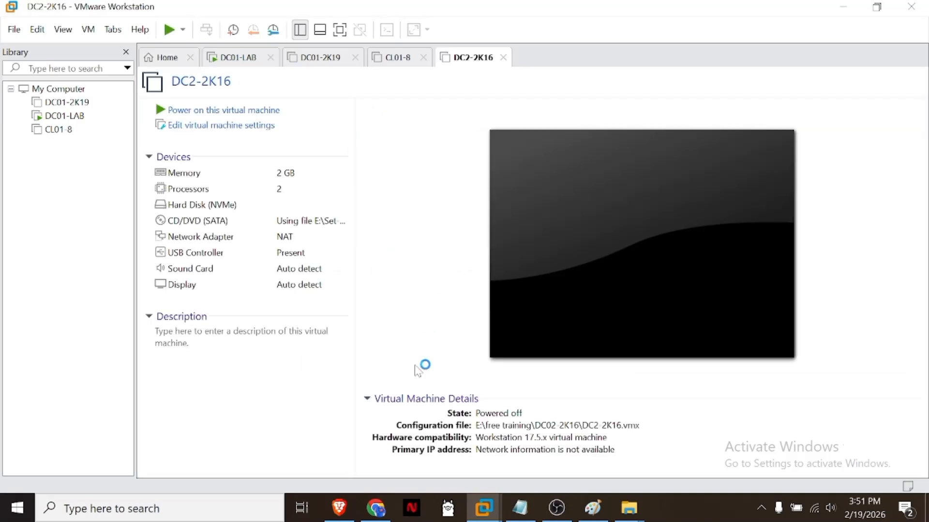
click(236, 111)
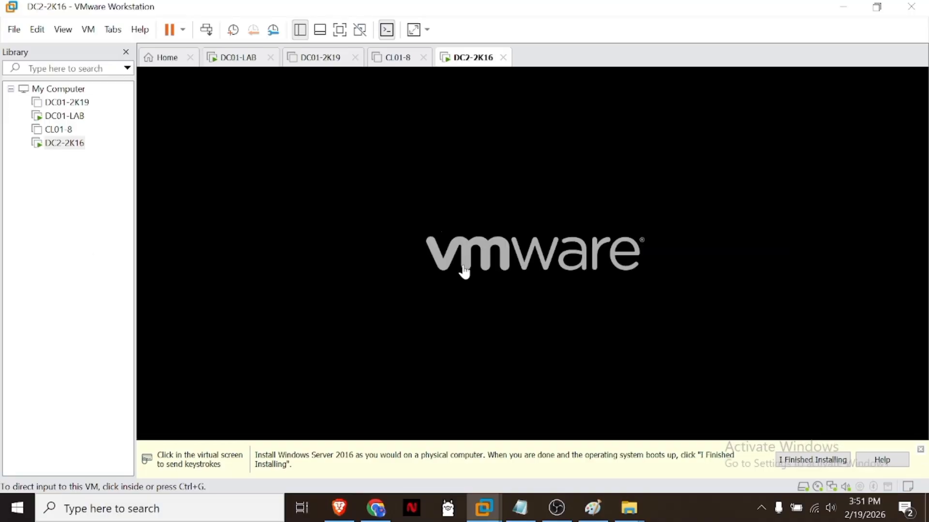
click(464, 272)
key(Return)
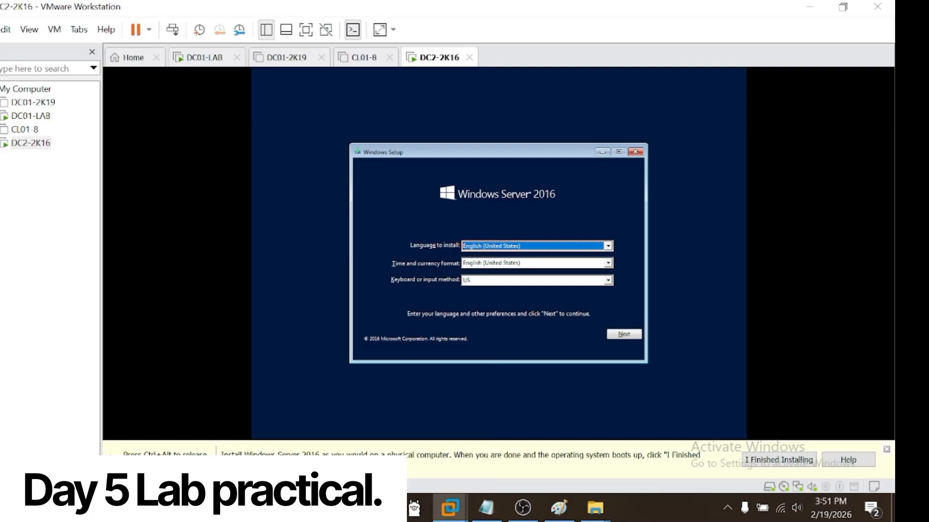
Step: Set the time and currency format to English (Canada) in Windows Setup
key(Tab)
key(alt+Down)
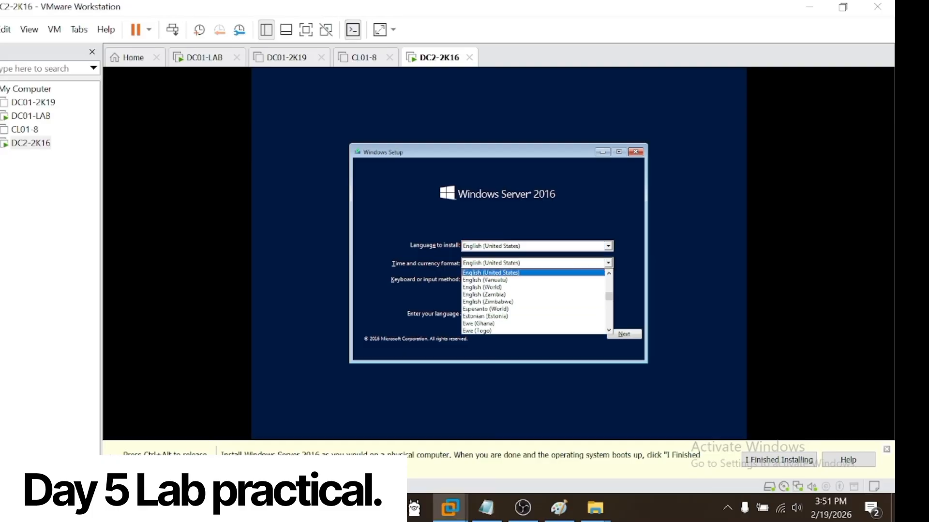
key(Down)
key(Down)
key(Down)
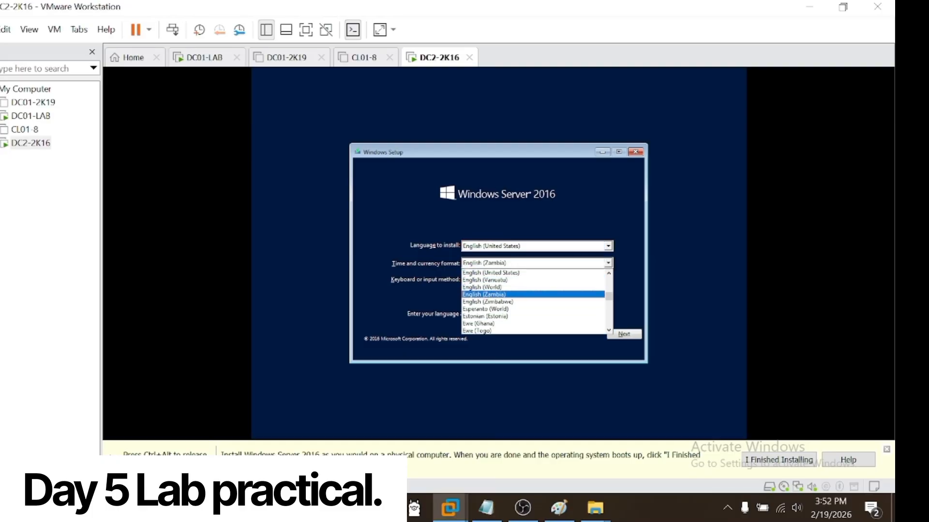
key(Down)
key(Down)
key(Down)
key(Up)
key(Up)
key(Up)
key(Up)
key(Down)
key(Down)
key(Down)
key(Down)
key(Down)
key(Down)
key(Down)
key(Down)
key(Down)
key(Down)
key(Down)
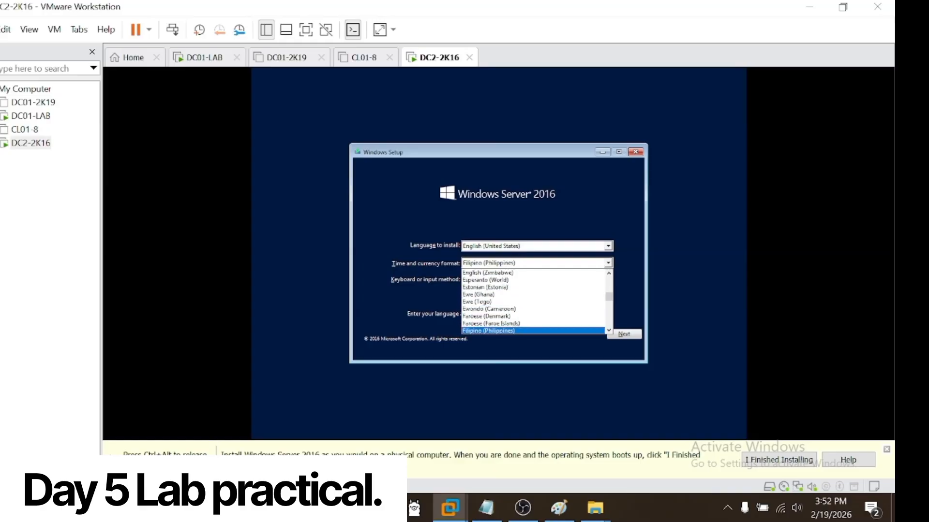
key(k)
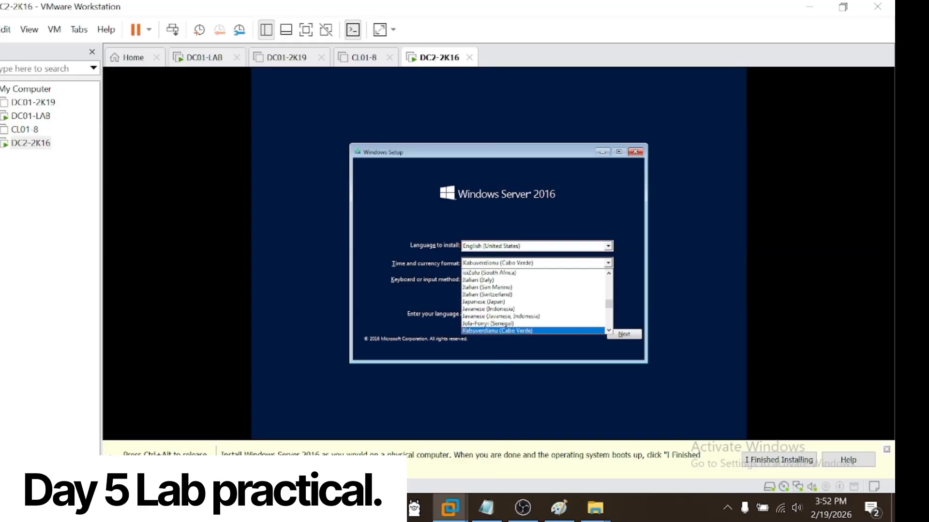
key(Up)
key(Up)
key(e)
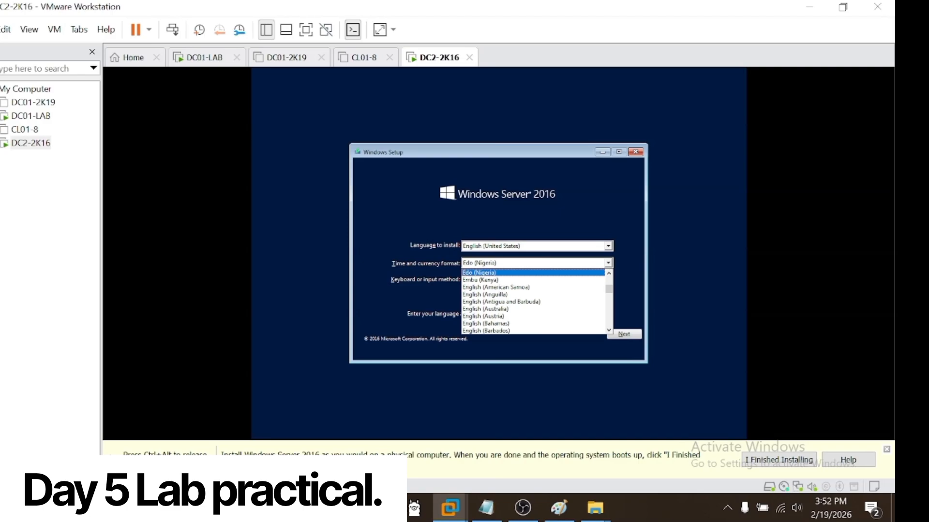
key(Down)
key(Down)
key(Down)
key(Down)
key(Down)
key(Down)
key(Down)
key(Down)
key(Down)
key(Down)
key(Down)
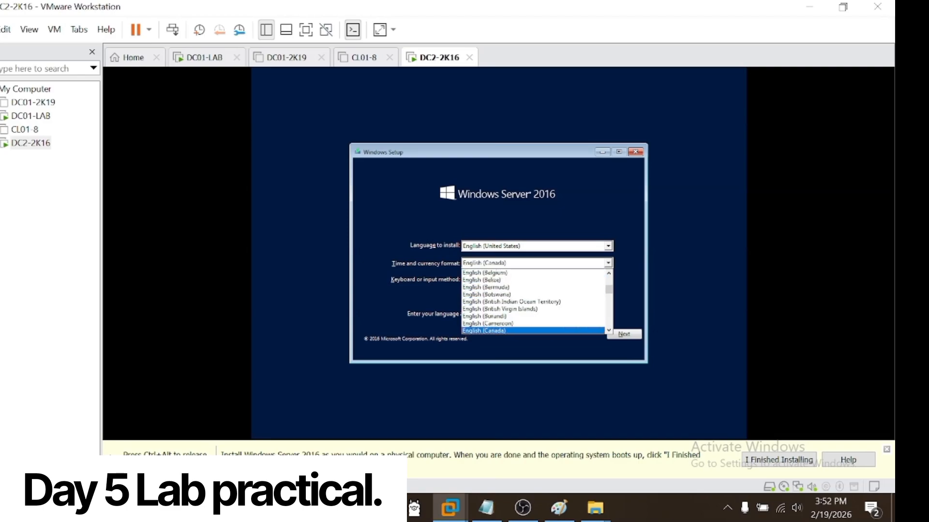
key(Down)
key(Down)
key(Return)
key(Tab)
key(Tab)
key(Tab)
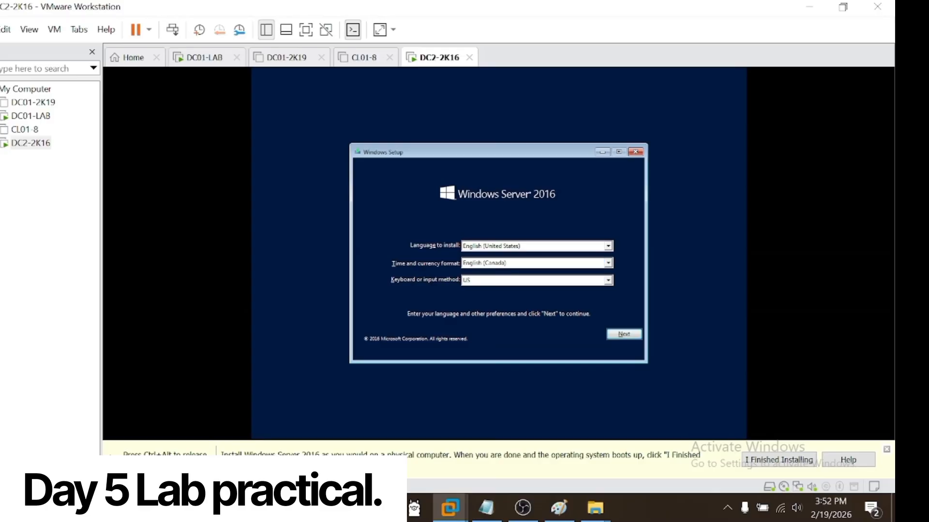
Step: Accept the language preferences and start the Windows Server 2016 installation
click(624, 335)
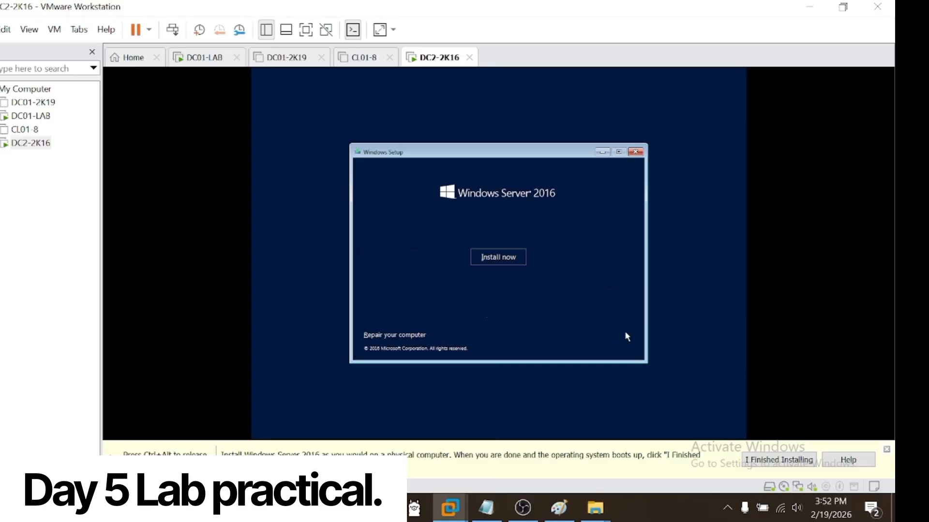
click(489, 257)
Step: Switch to the CL01-8 virtual machine and power it on
click(43, 209)
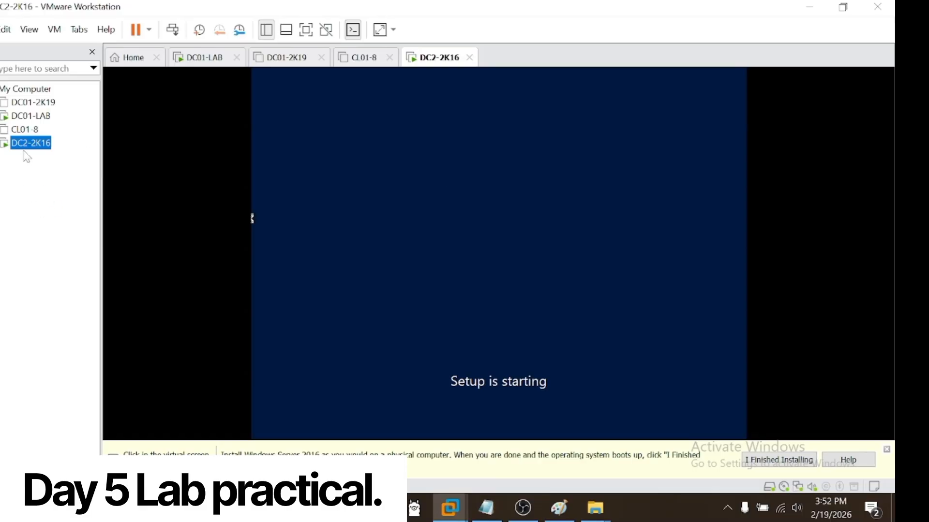
click(24, 130)
click(148, 111)
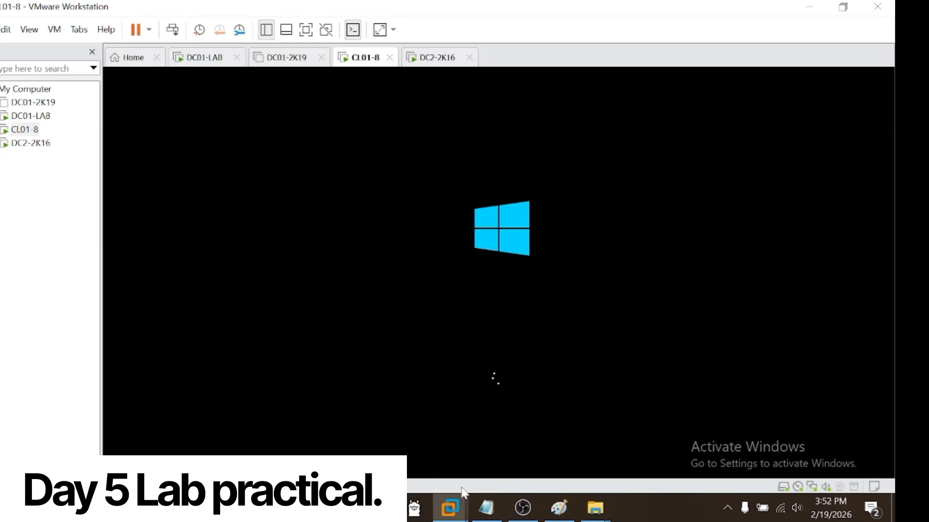
Step: Review the Day 5 topic list in the Notepad notes and minimize them
click(486, 508)
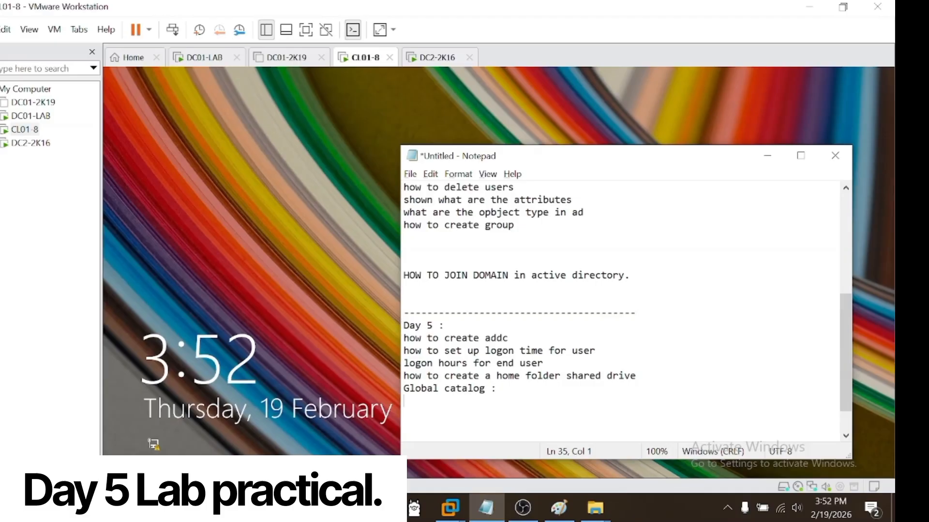
click(767, 155)
Step: Unlock the CL01-8 sign-in screen and sign in to the displayed domain account by entering the account password
click(174, 31)
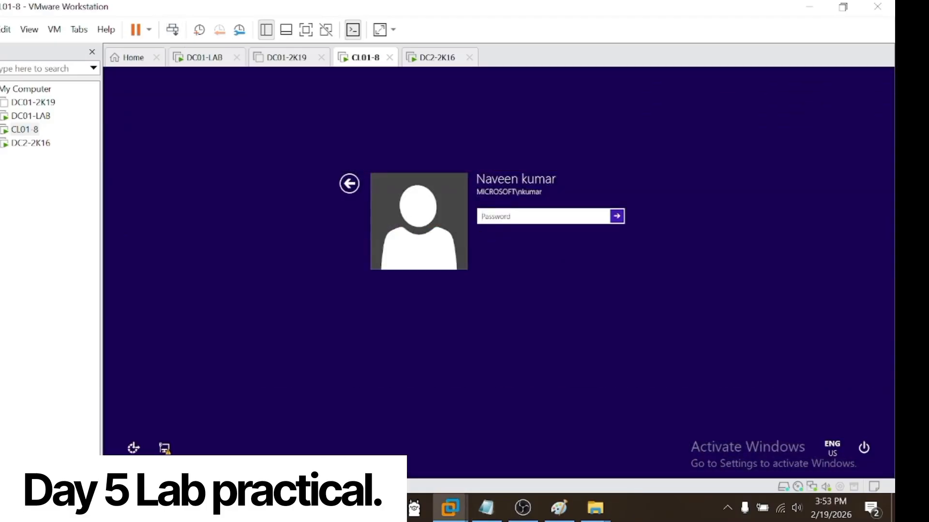
text(Pa$$w0r)
key(Return)
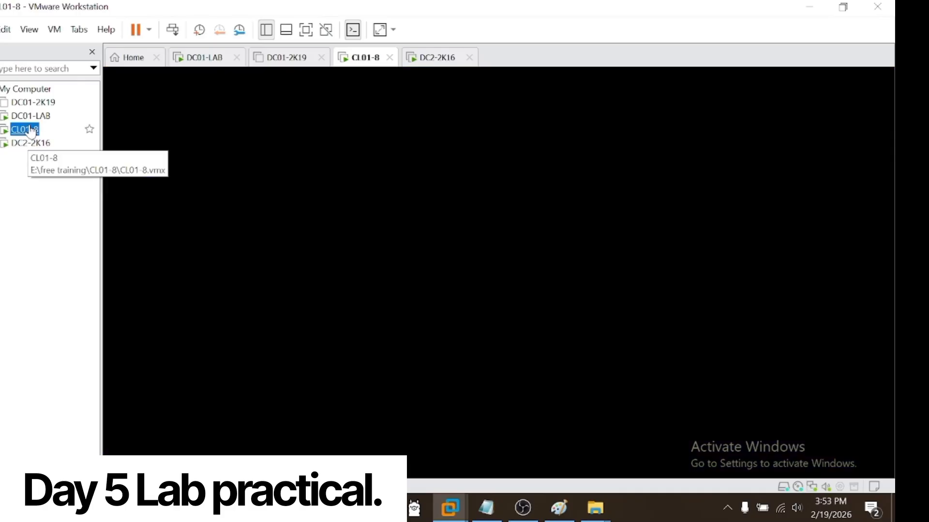
Step: Switch to DC01-LAB and open Active Directory Users and Computers from the Administrative Tools
click(30, 116)
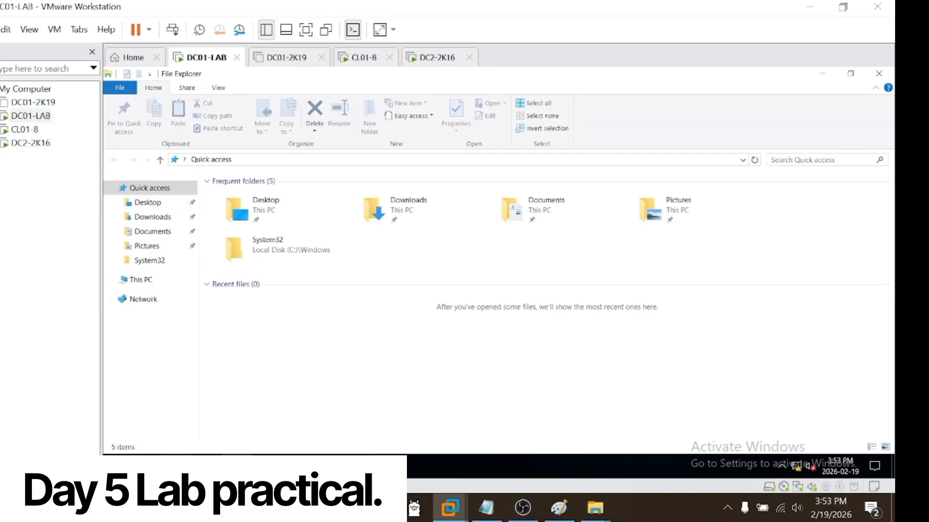
click(115, 466)
click(327, 269)
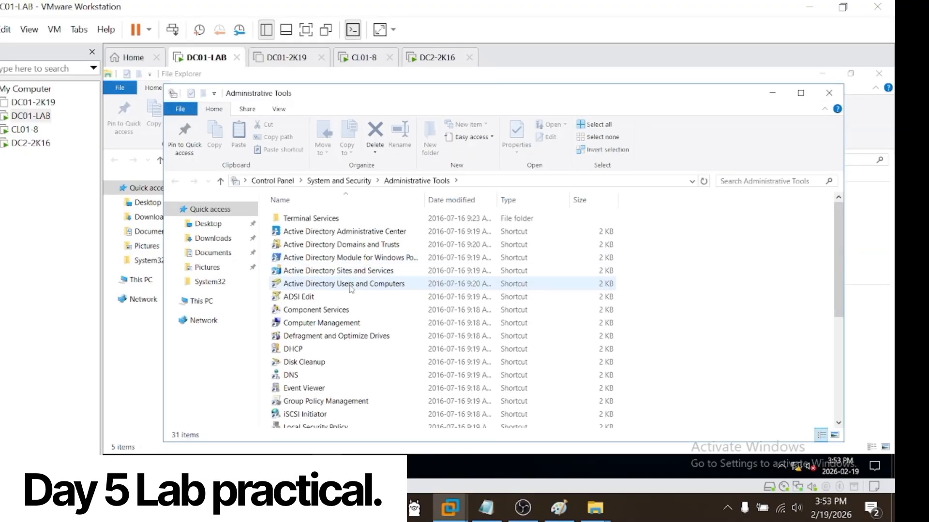
click(350, 285)
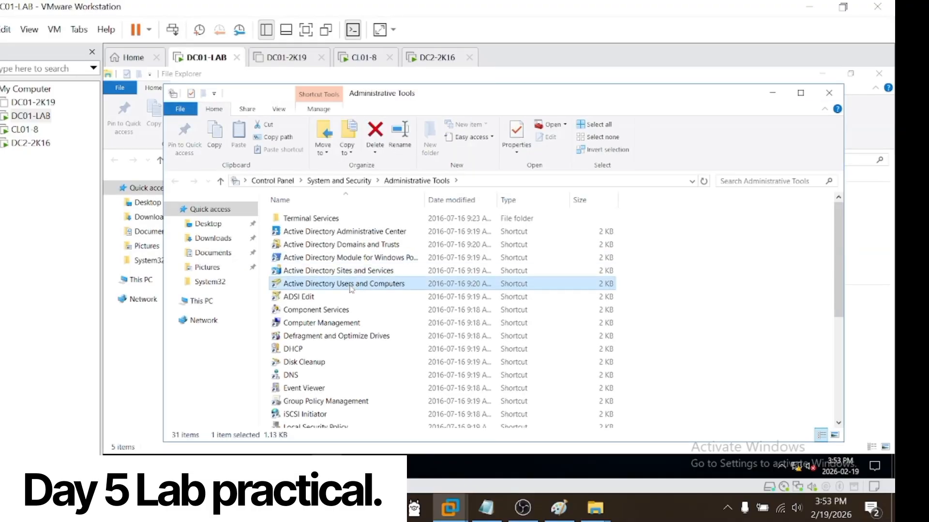
double_click(380, 285)
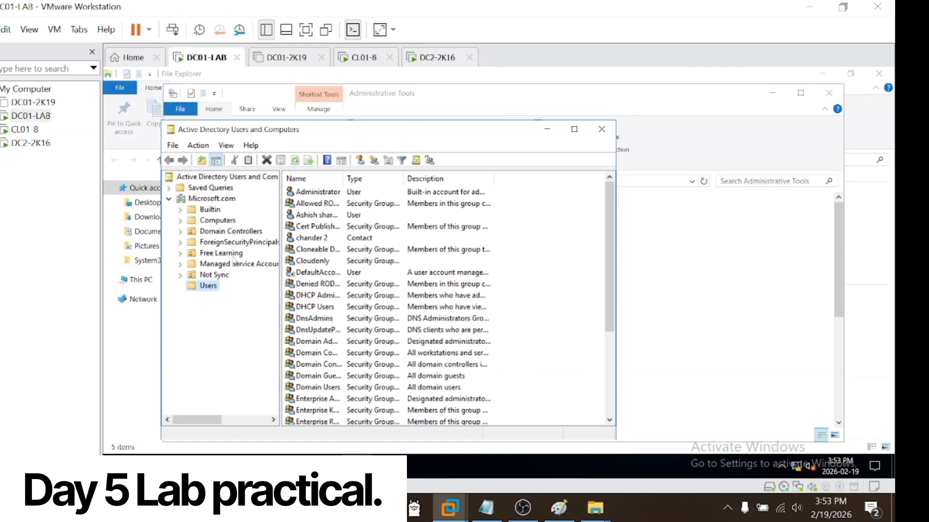
Step: Search the Users container for the CL01-8 domain account by its logon name and select the matching user
right_click(210, 290)
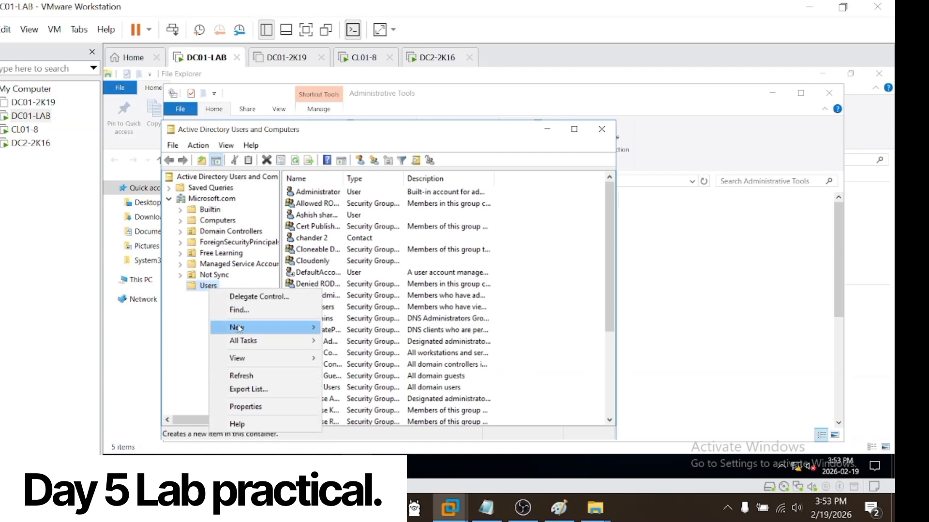
click(252, 307)
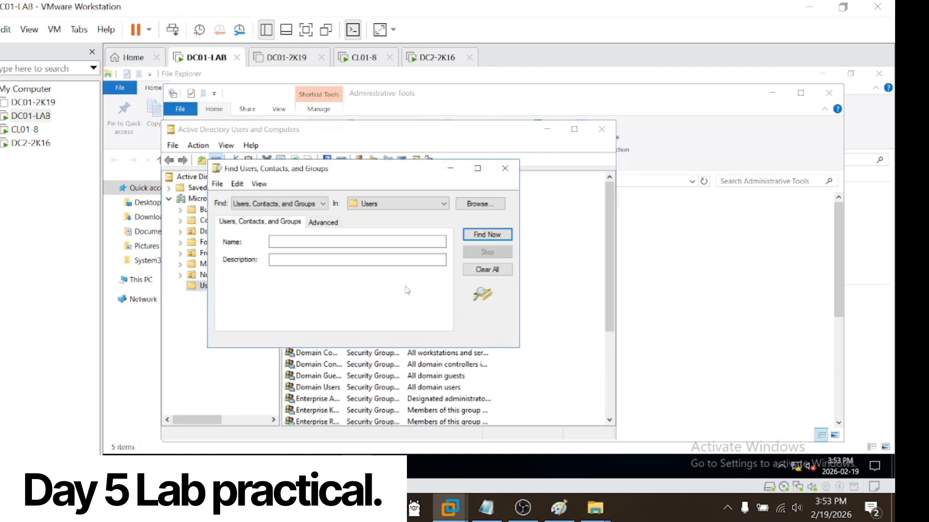
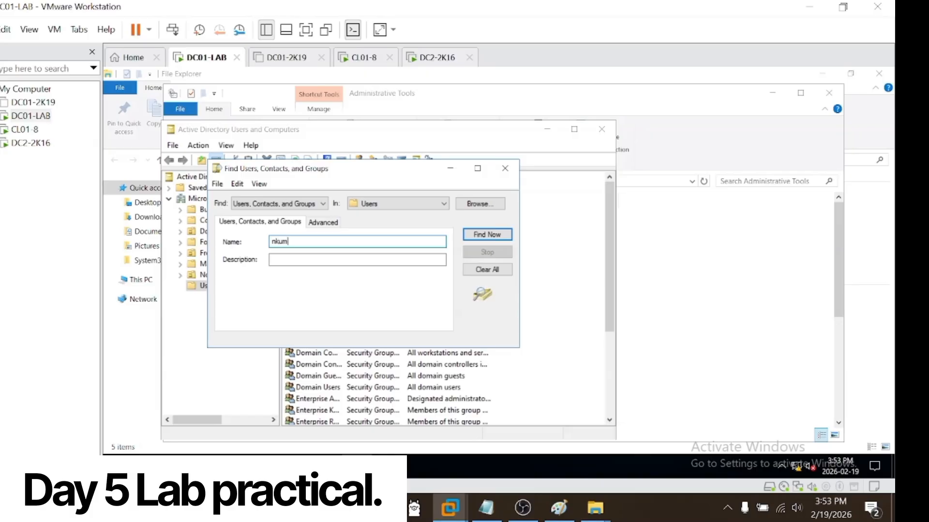
key(Return)
click(296, 374)
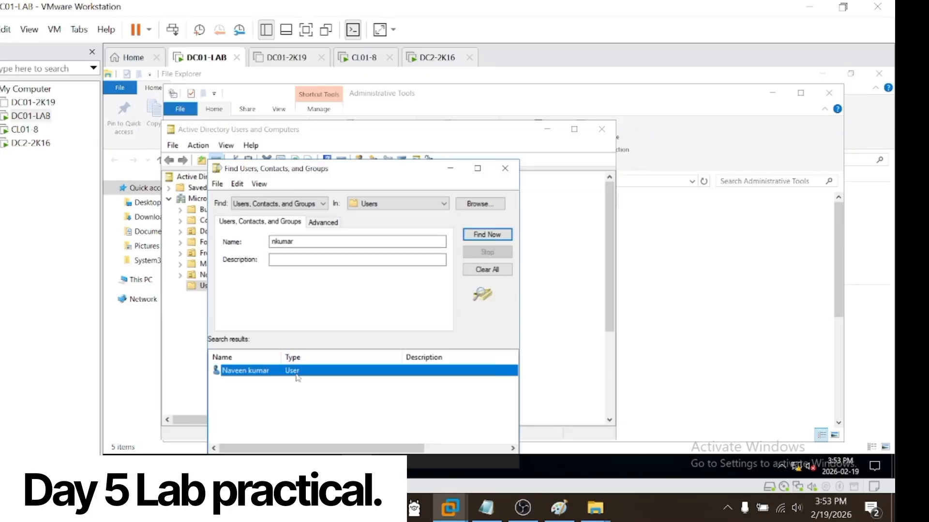
Step: Open the found user's properties and bring up the account's logon hours
right_click(297, 377)
click(333, 364)
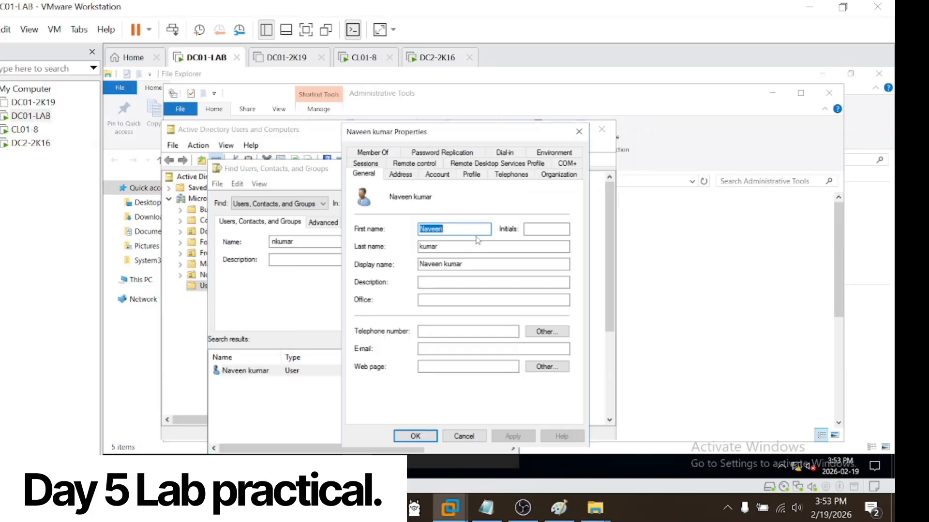
click(449, 177)
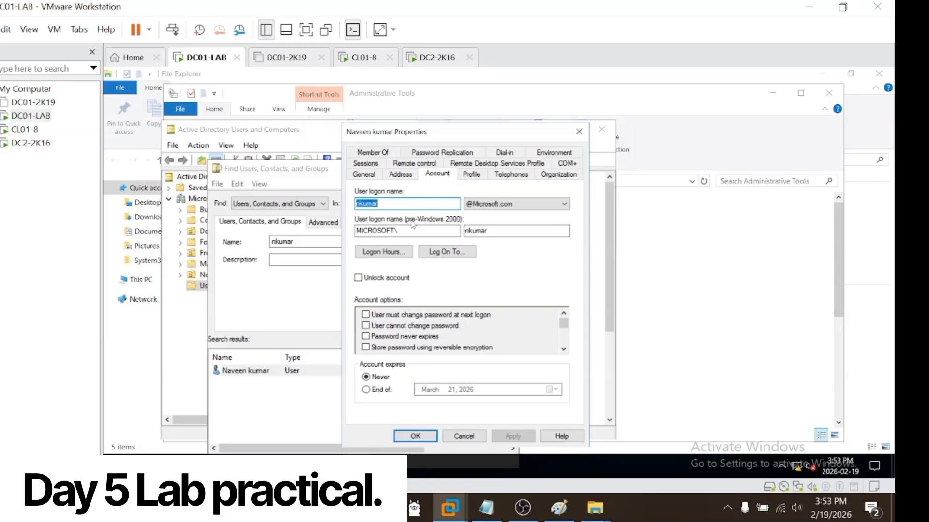
click(393, 250)
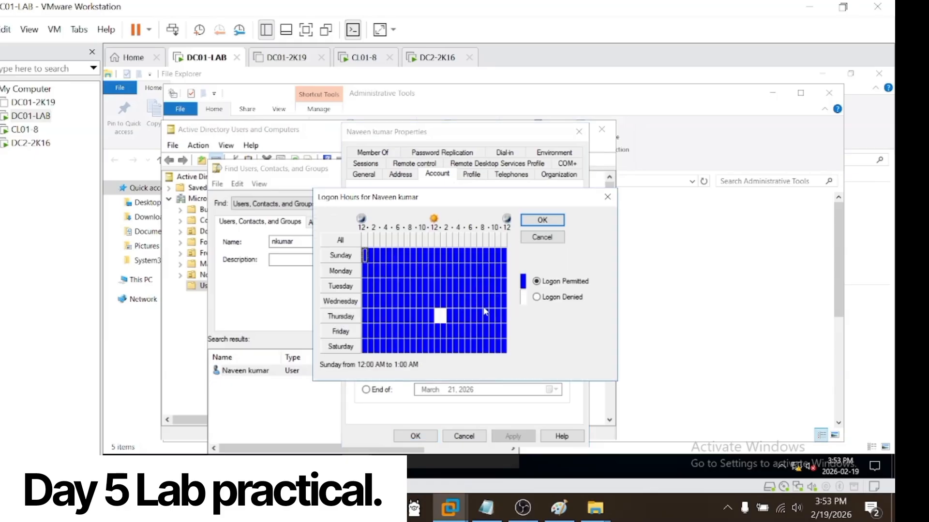
Step: Permit Thursday logon from 12:00 PM to 2:00 PM and deny it for 2:00–3:00 PM and 4:00–5:00 PM
click(536, 297)
click(438, 317)
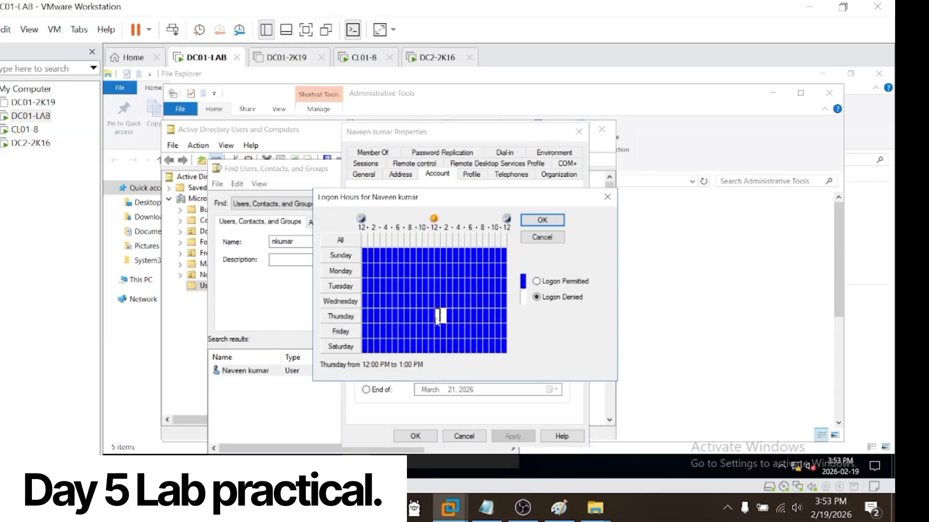
click(442, 318)
click(437, 319)
click(538, 282)
click(444, 317)
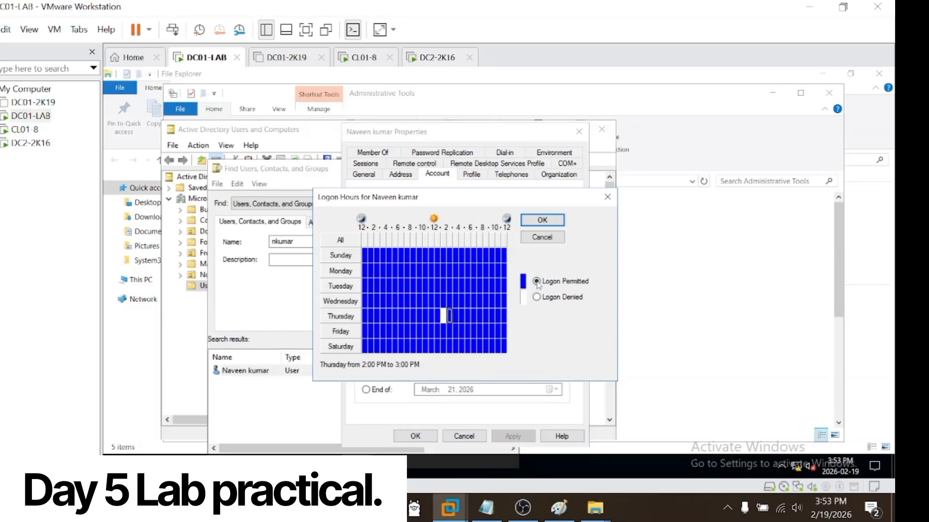
click(536, 296)
click(536, 282)
click(451, 315)
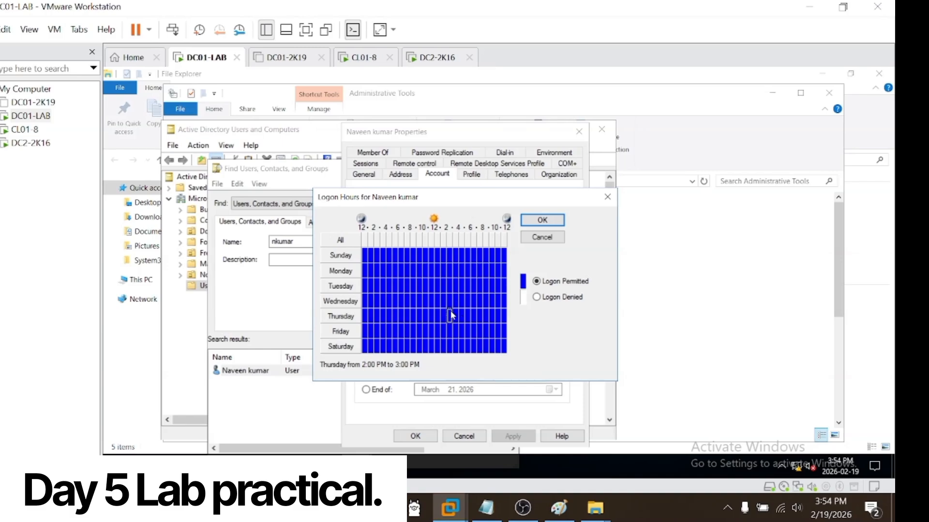
click(543, 298)
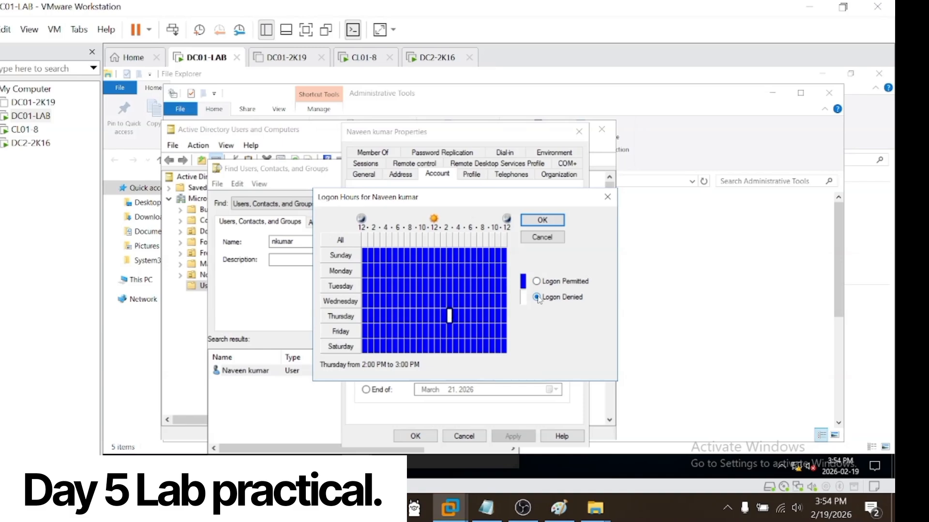
click(460, 315)
click(536, 297)
Step: Adjust the permitted and denied Thursday logon hours between 2:00 PM and 5:00 PM, and apply the changes to the account
drag(460, 318, 455, 317)
click(537, 297)
click(449, 318)
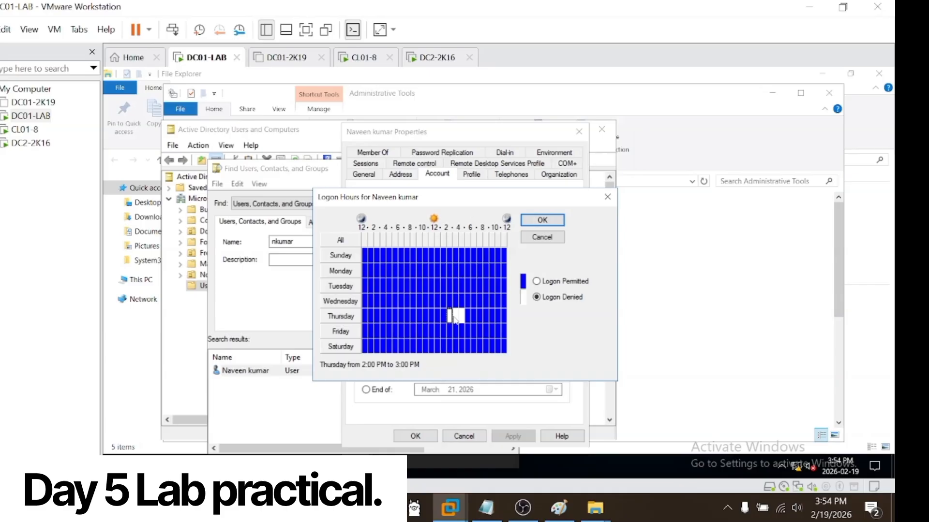
click(537, 281)
click(543, 220)
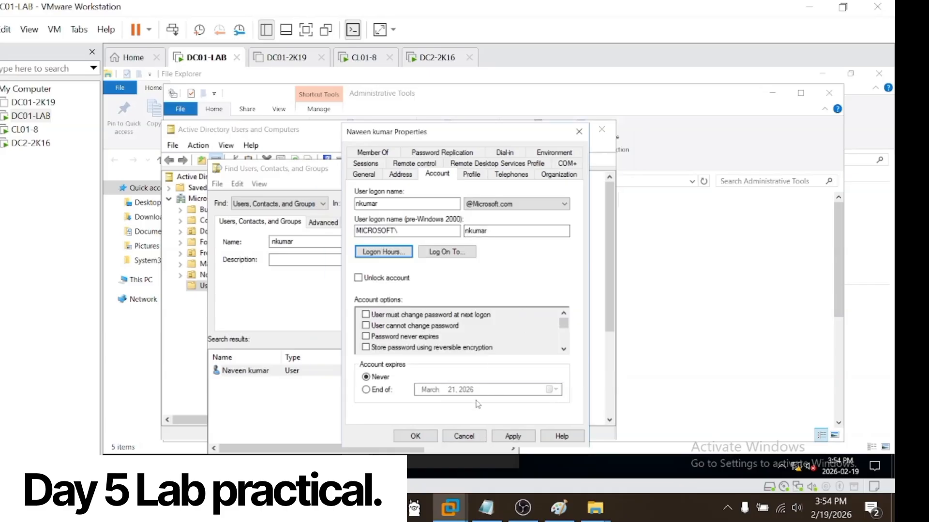
click(512, 436)
click(432, 437)
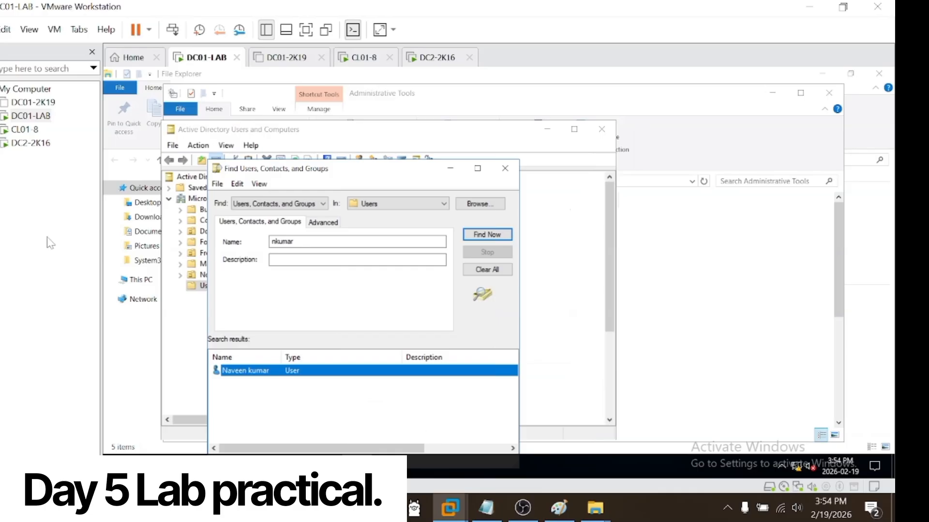
Step: Switch to DC2-2K16 and choose Windows Server 2016 Datacenter Evaluation (Desktop Experience) as the operating system to install
click(23, 130)
click(26, 142)
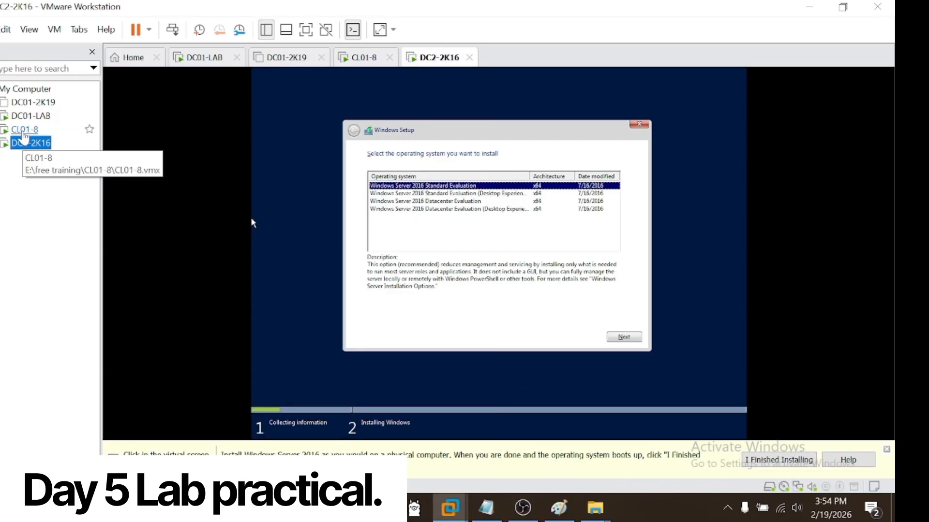
click(416, 209)
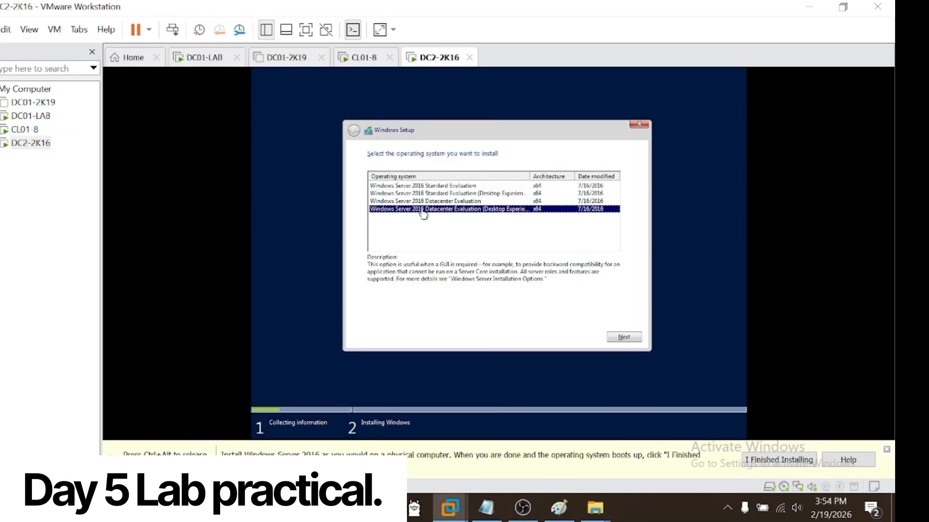
click(634, 342)
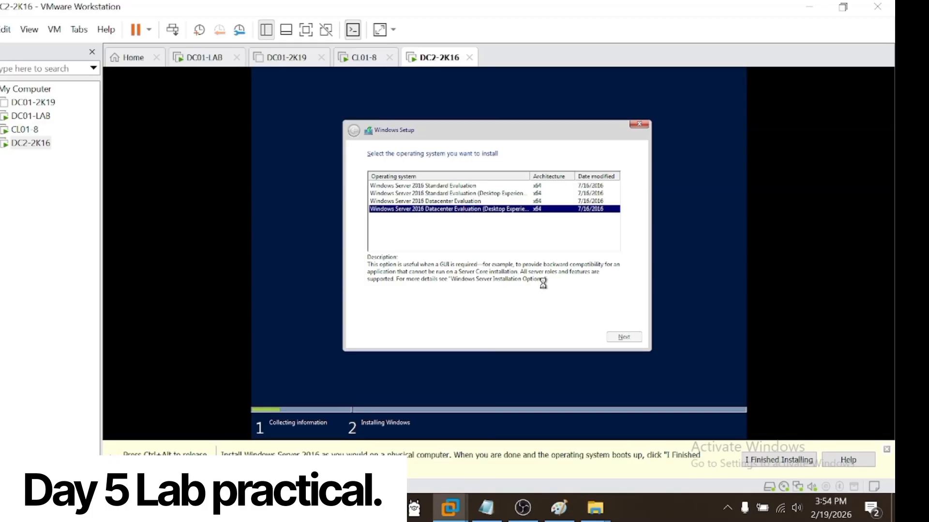
Step: Accept the license terms and start installing Windows on the 60 GB unallocated space of Drive 0
click(426, 314)
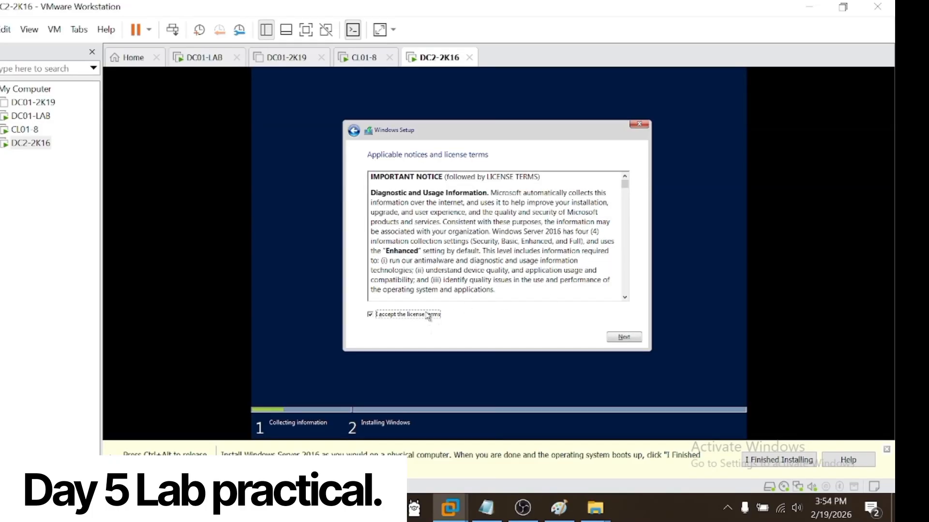
click(625, 342)
click(523, 230)
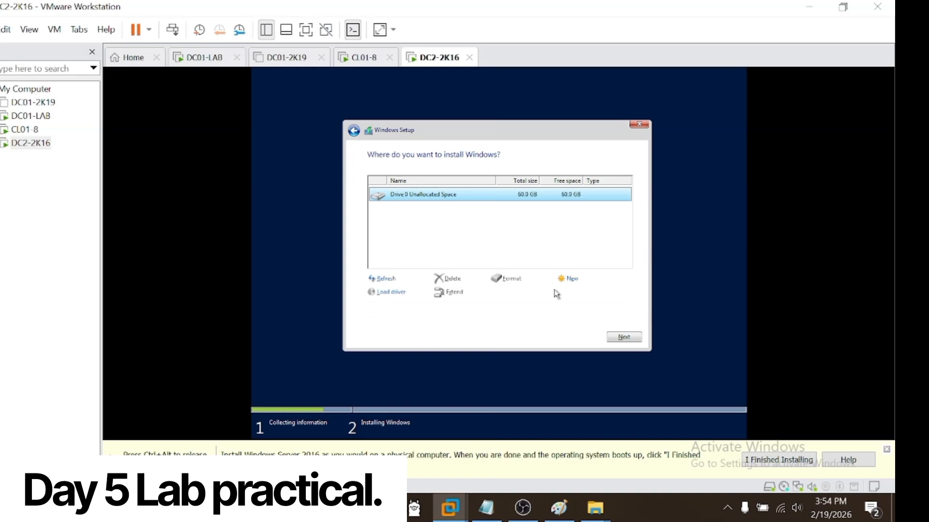
click(624, 338)
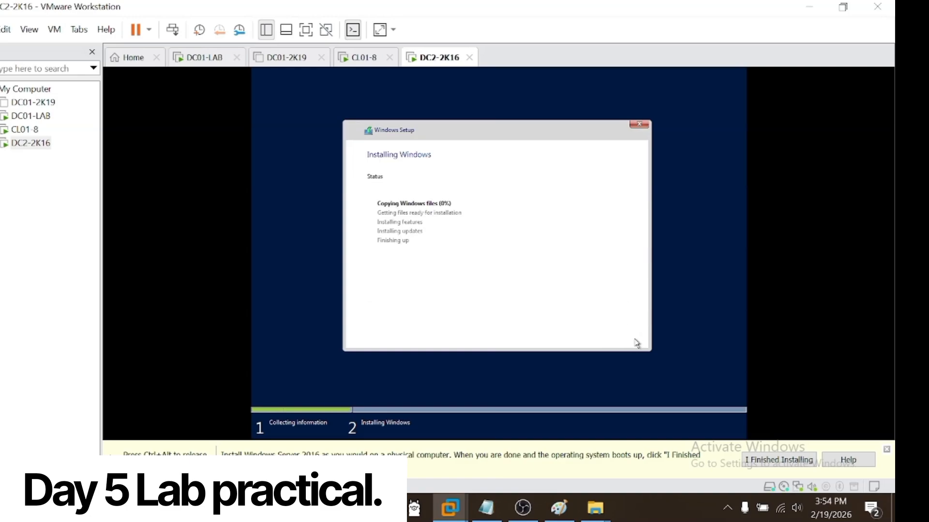
Step: Switch to the CL01-8 virtual machine and sign out the current domain user
click(25, 317)
click(25, 129)
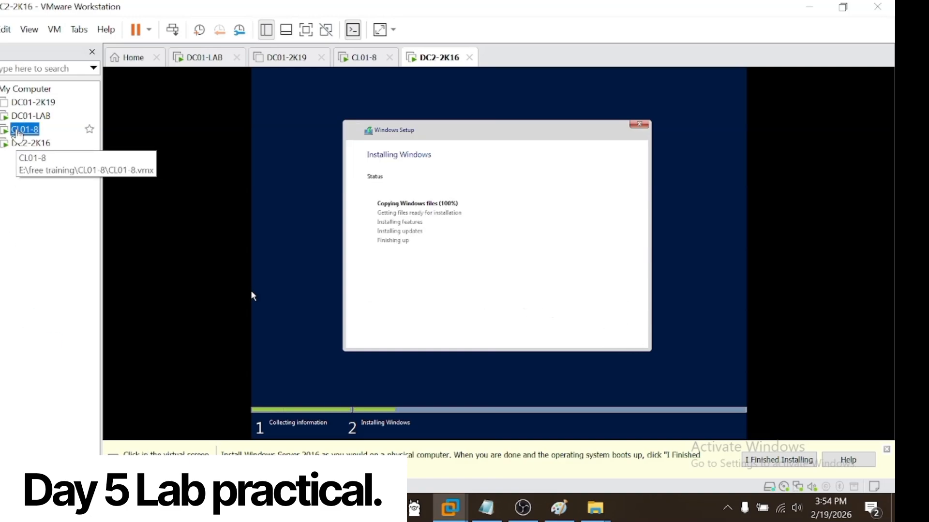
click(123, 462)
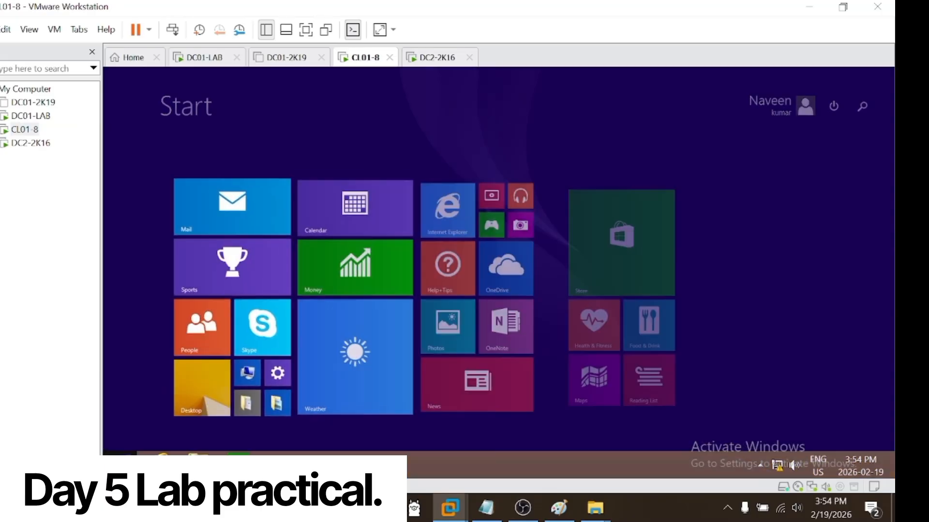
right_click(123, 458)
mouse_move(169, 434)
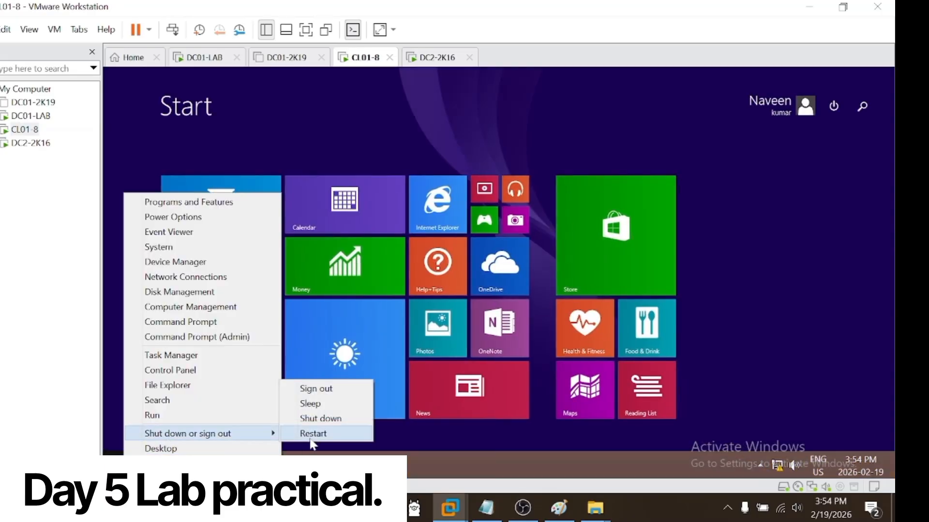
click(315, 389)
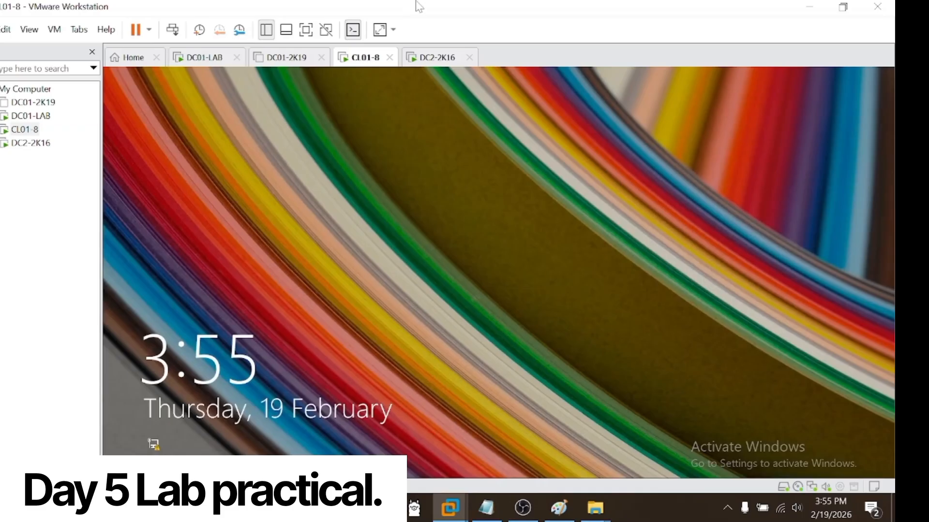
Step: Sign back in to the same domain account on CL01-8 by entering the account password, and refresh the desktop
click(338, 203)
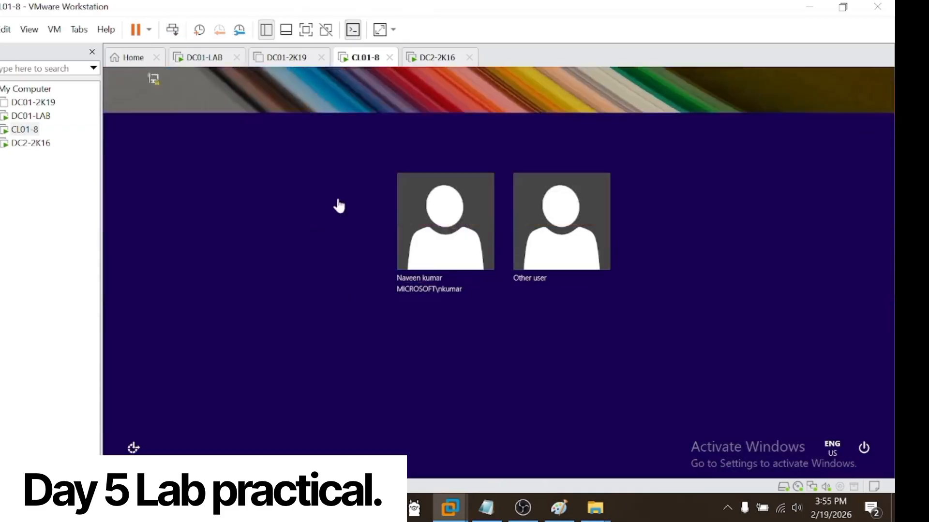
click(453, 242)
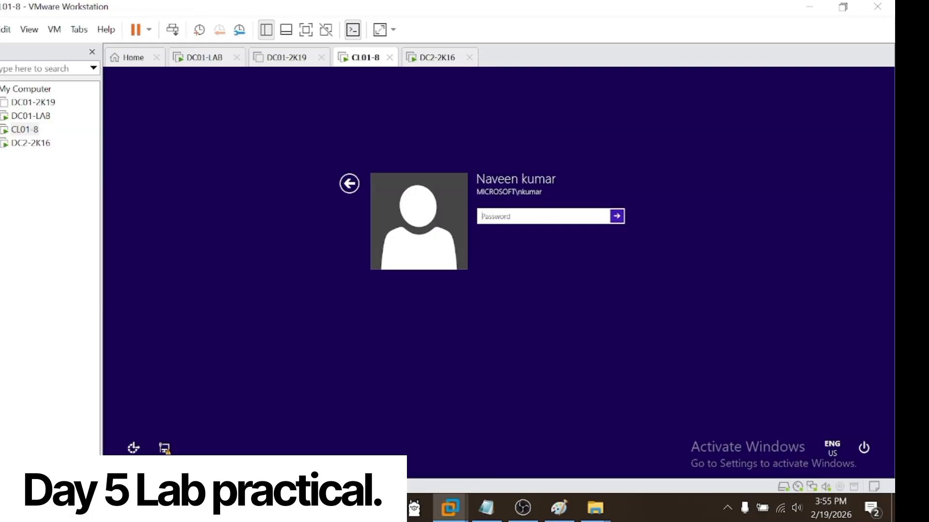
text(P••••••)
key(Return)
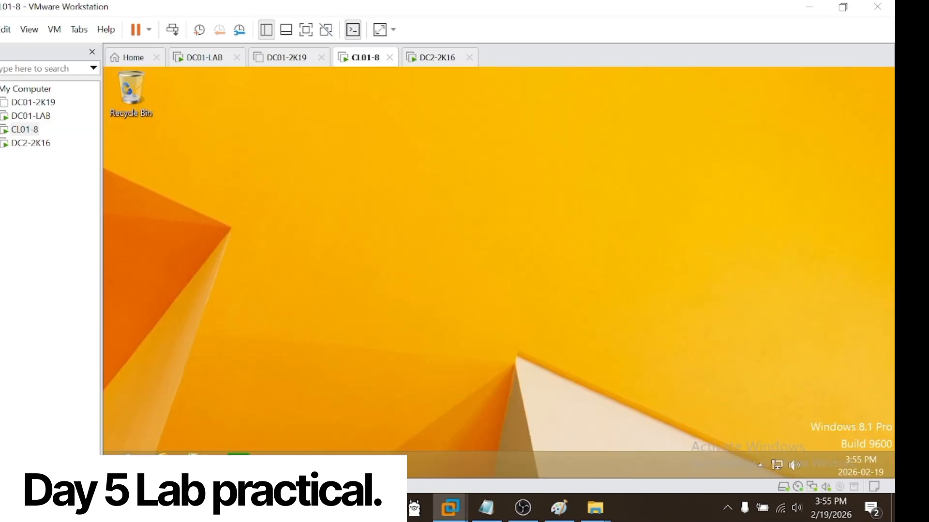
click(37, 229)
right_click(239, 297)
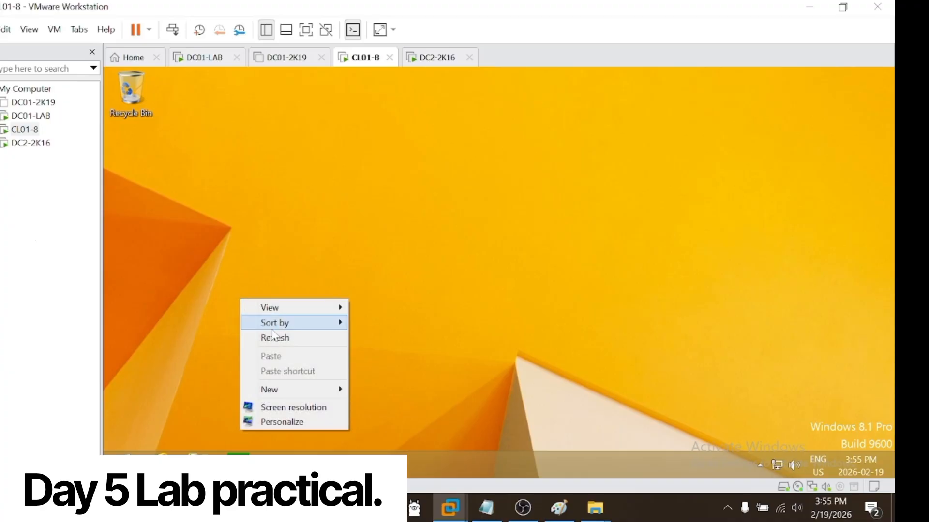
click(262, 336)
Step: Switch to DC01-LAB, close the user search and refresh the Users container in Active Directory Users and Computers
click(30, 116)
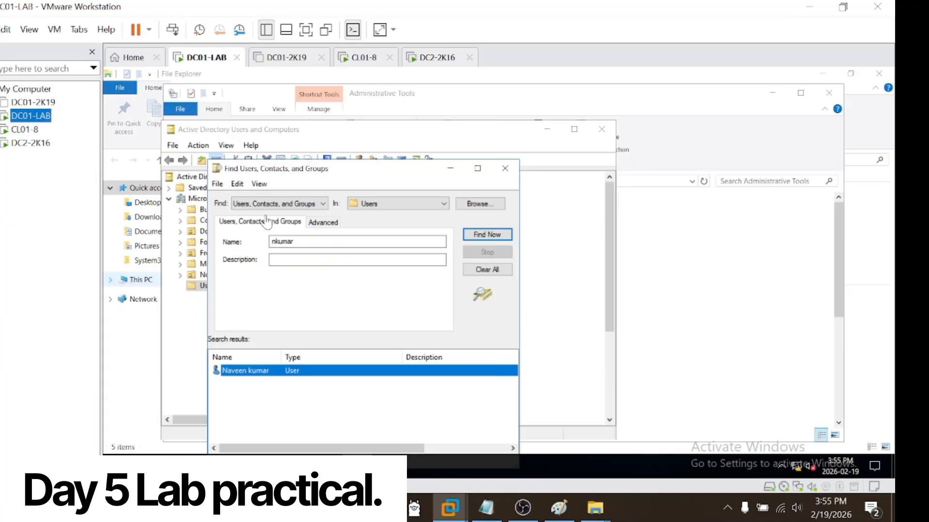
click(505, 168)
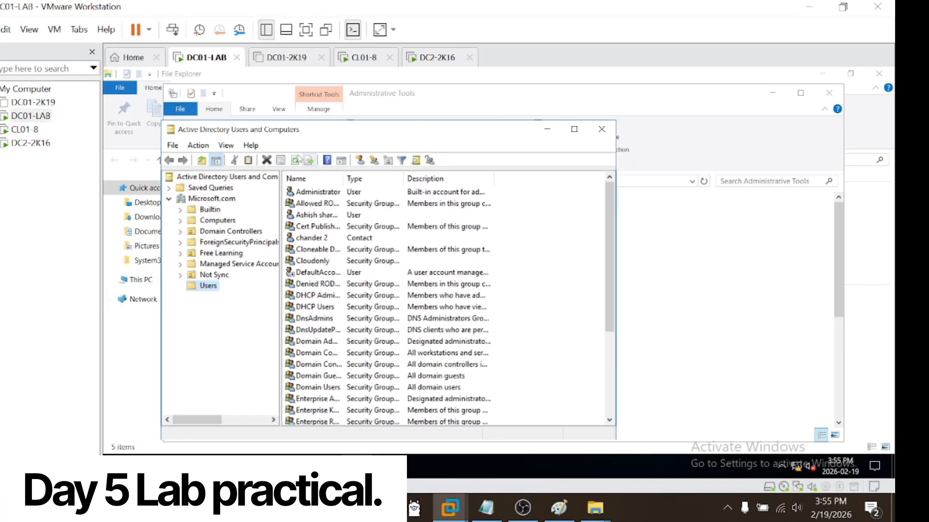
click(296, 161)
Step: Switch to the CL01-8 virtual machine and sign out the current domain user
click(26, 129)
click(132, 463)
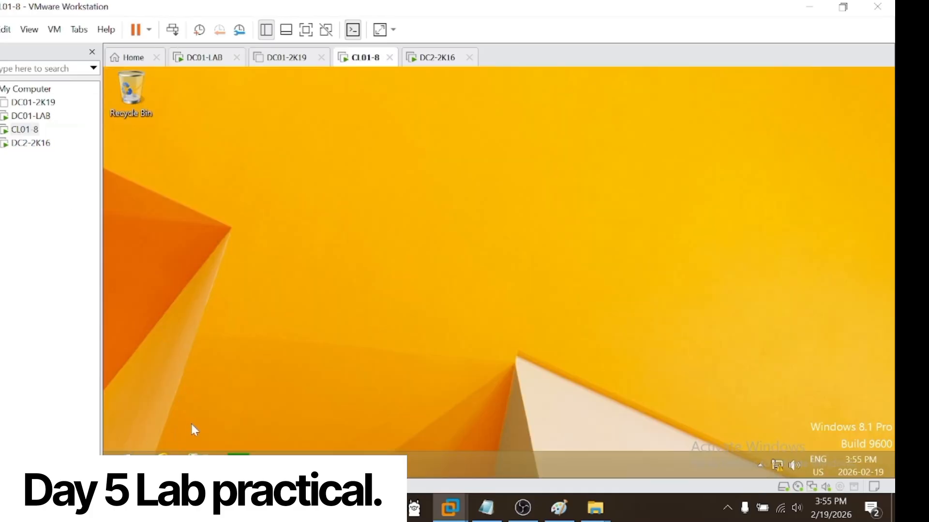
right_click(131, 463)
mouse_move(271, 431)
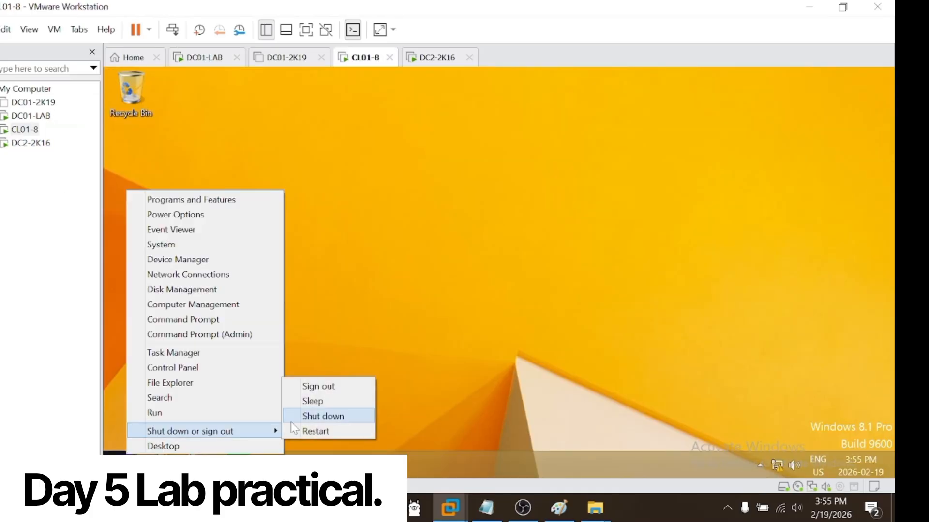
click(322, 401)
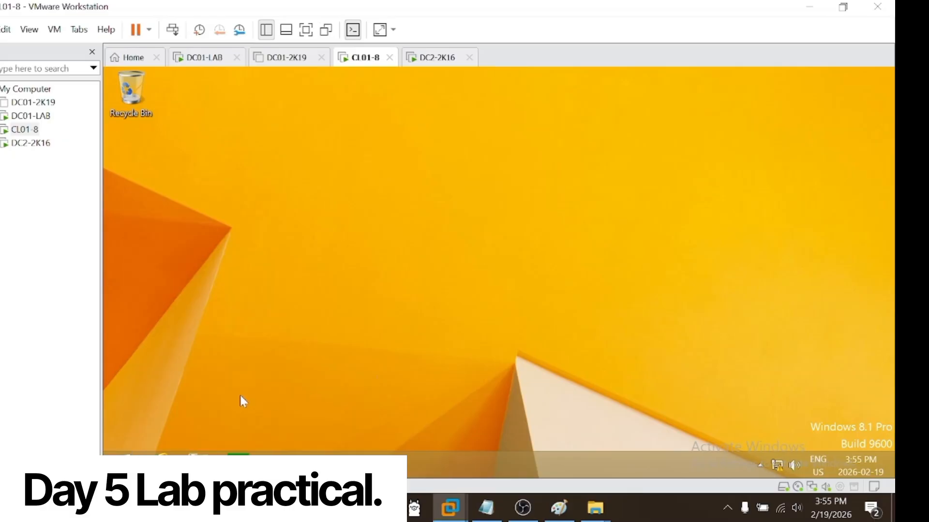
right_click(126, 463)
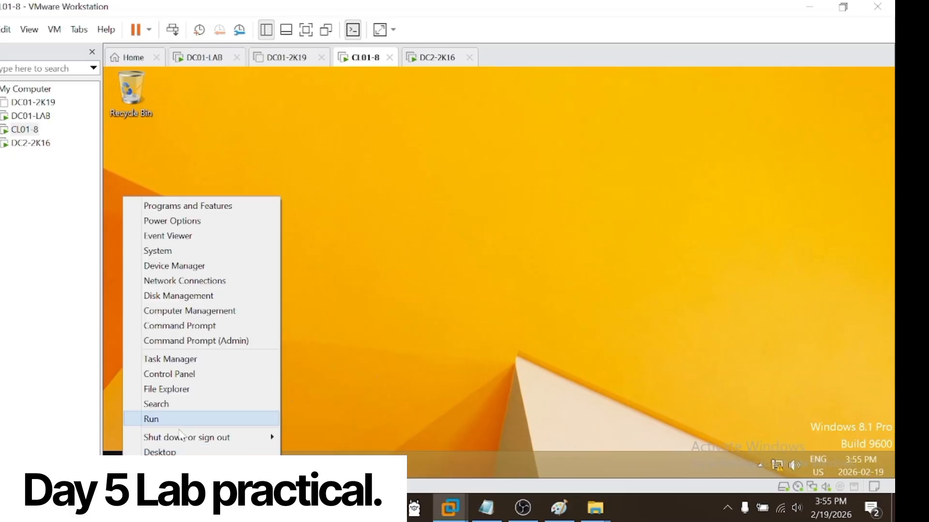
mouse_move(204, 438)
click(303, 395)
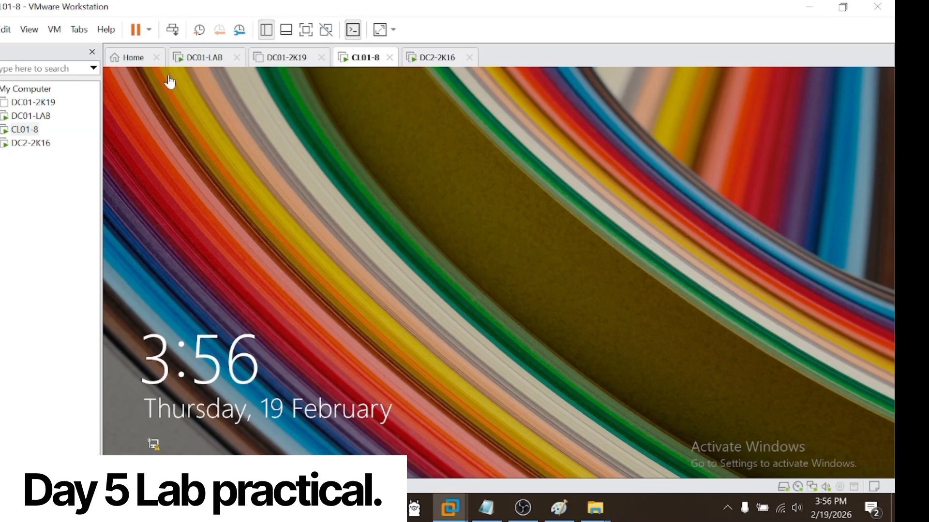
Step: Unlock the CL01-8 sign-in screen and try to sign in to the domain account by entering the account password
click(174, 31)
click(478, 263)
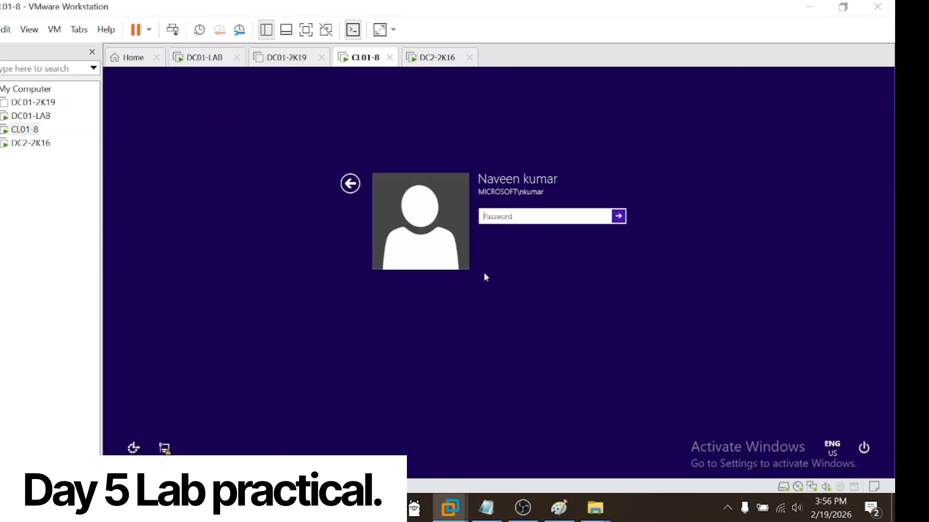
text(**********)
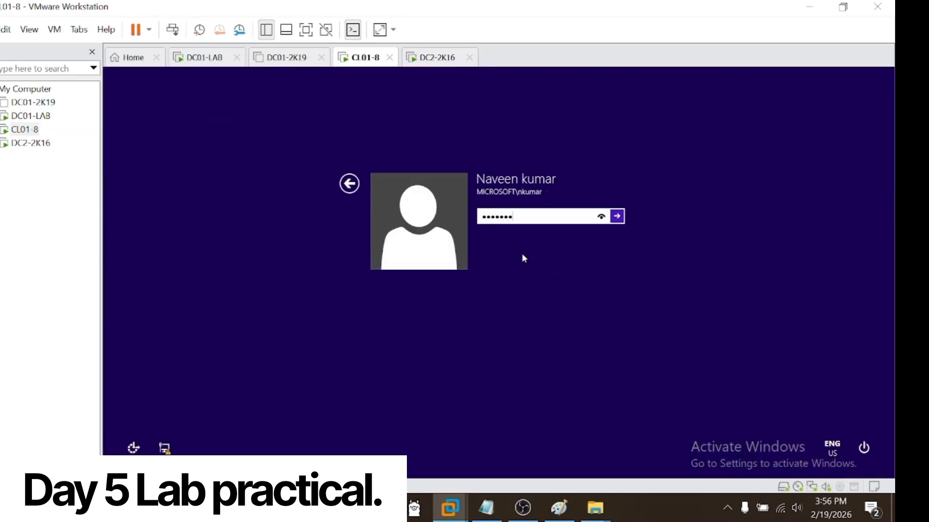
key(Return)
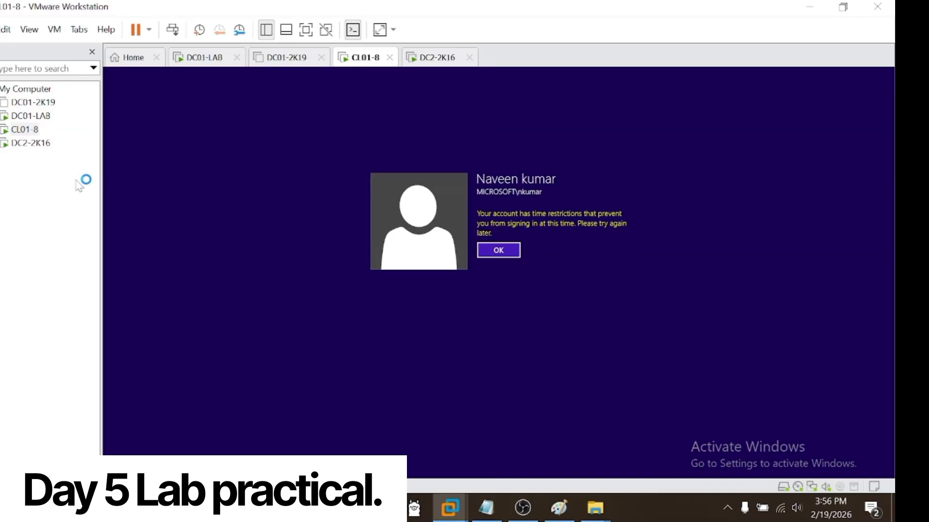
Step: Switch to DC01-LAB, find the domain user in the Users container by logon name, and open the account's properties
click(31, 116)
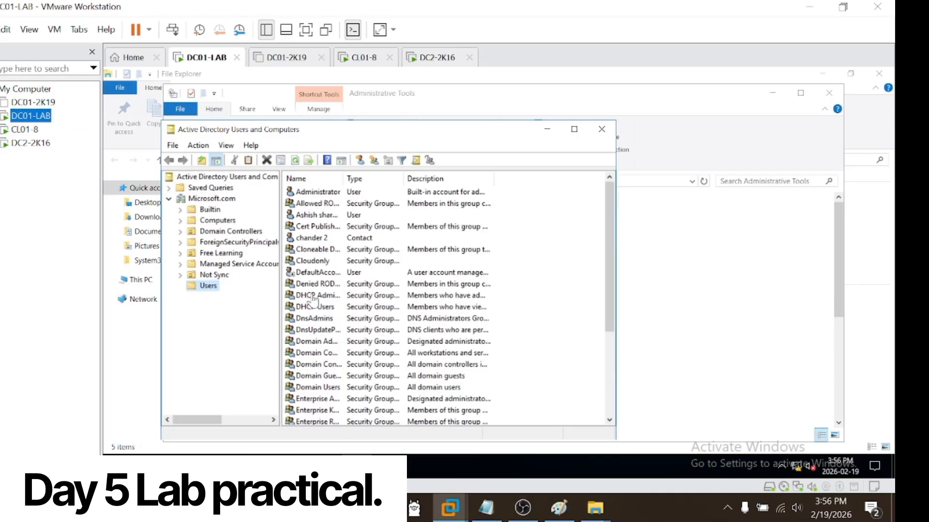
click(208, 287)
right_click(208, 287)
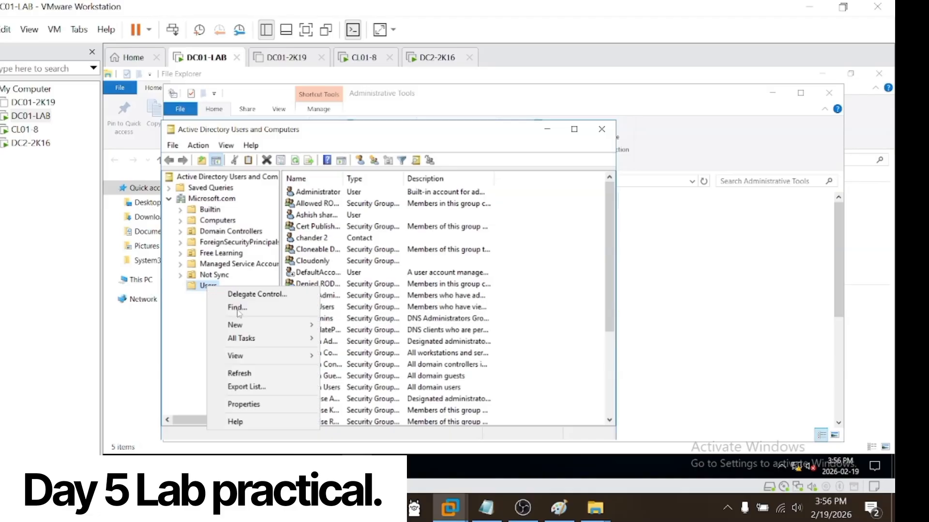
click(238, 308)
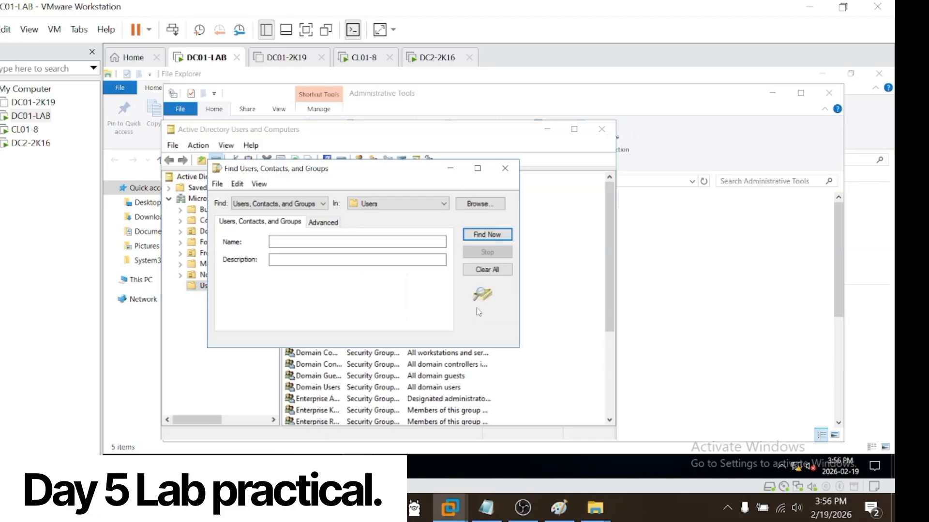
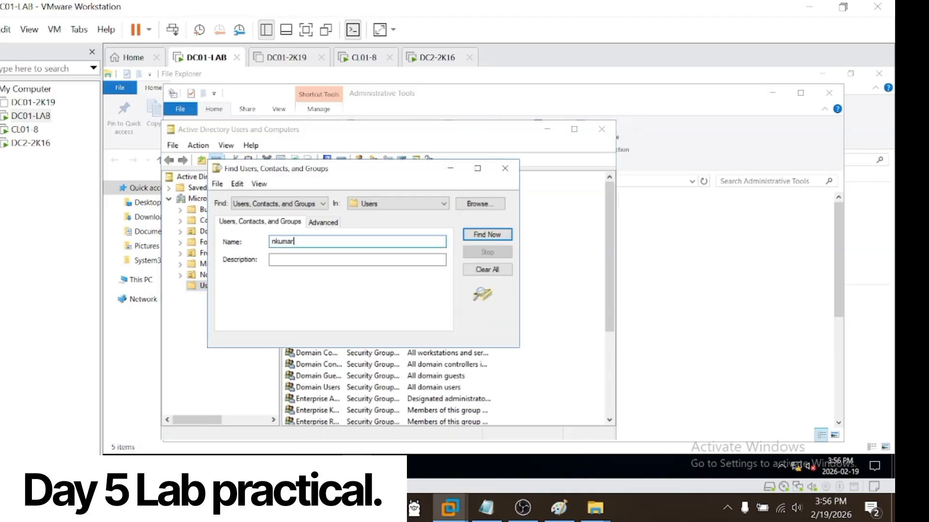
key(Return)
click(270, 372)
right_click(271, 371)
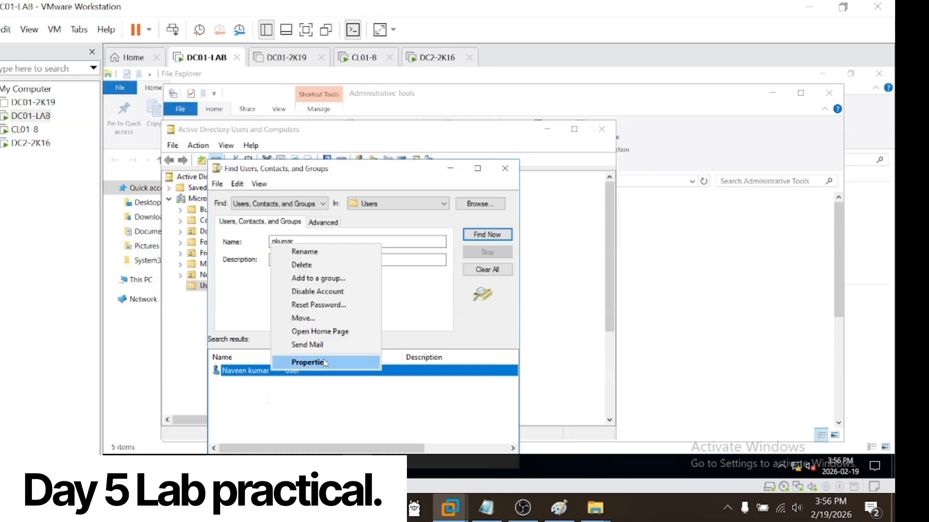
click(325, 363)
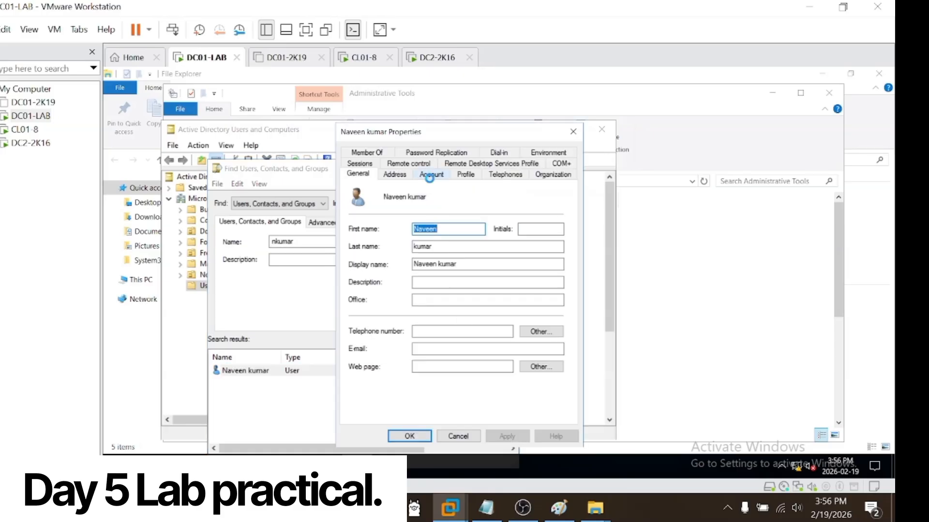
Step: Permit logon for the denied Thursday afternoon hours, including 4:00 PM to 6:00 PM, in the user's logon hours
click(430, 175)
click(401, 254)
click(450, 316)
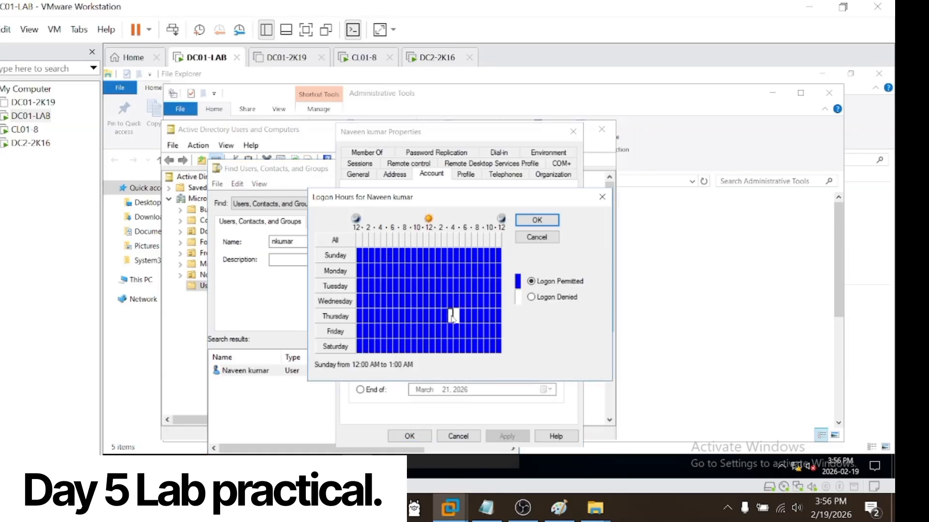
click(531, 281)
drag(459, 320, 463, 318)
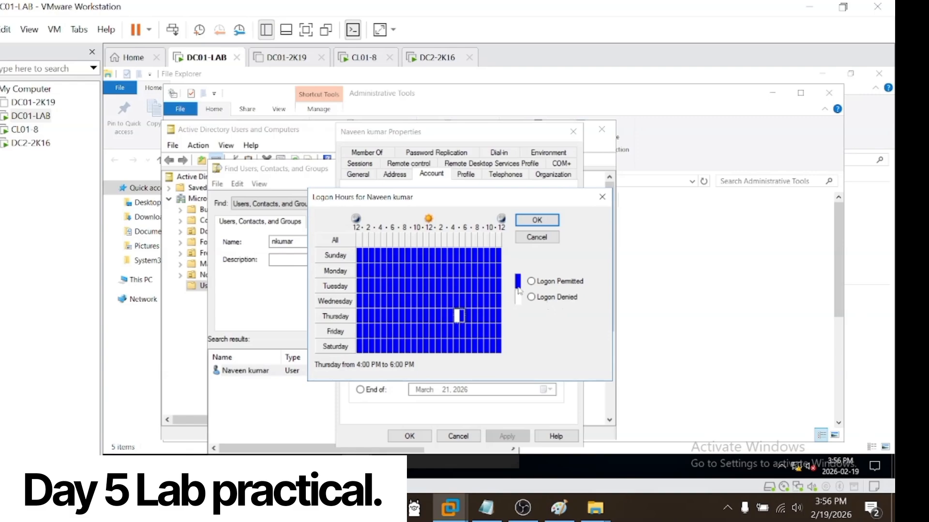
click(531, 281)
Step: Try denying the Monday evening logon hours starting at 7:00 PM, and permit them again
click(475, 270)
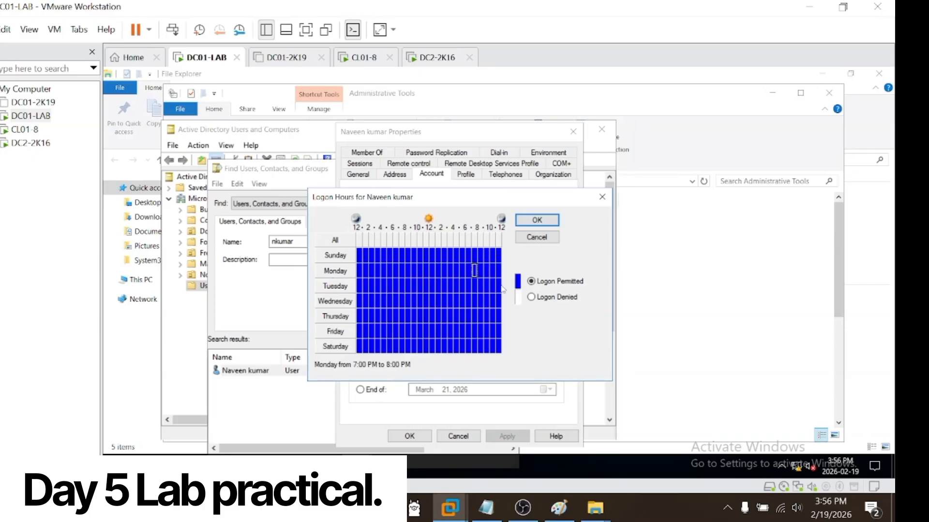
click(531, 297)
click(481, 271)
click(531, 297)
click(475, 272)
click(532, 284)
click(482, 272)
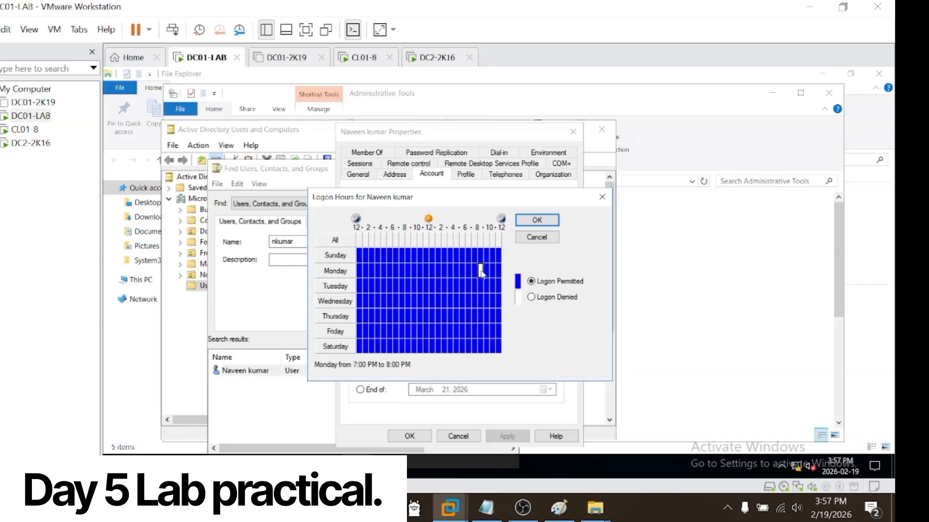
click(532, 282)
Step: Save the user's logon hours and account properties, close the user search, and refresh the Users container
click(534, 220)
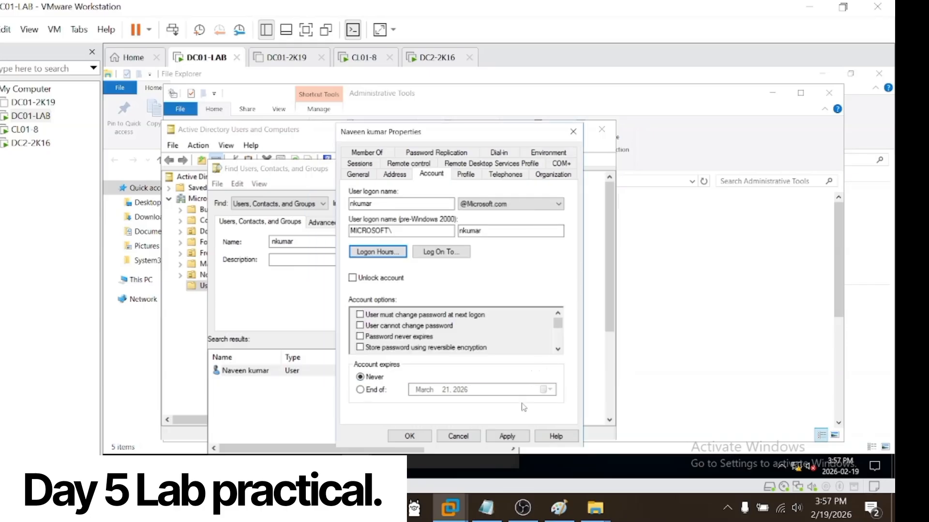
click(506, 436)
click(409, 436)
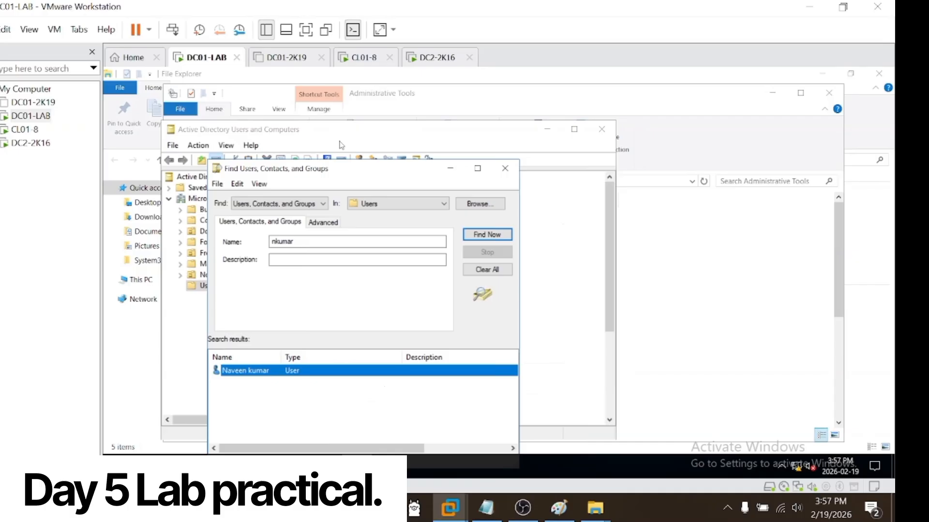
click(505, 168)
click(292, 161)
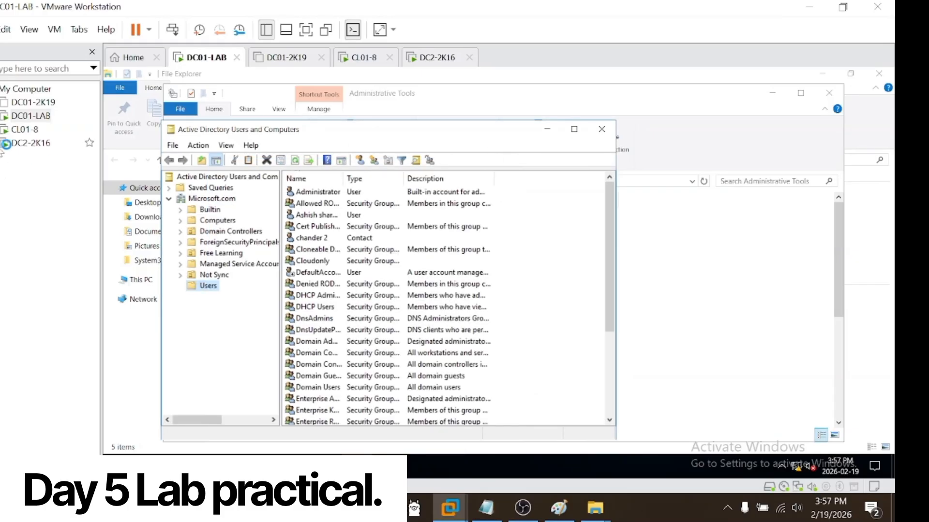
Step: Switch to CL01-8, dismiss the sign-in message, and sign in to the domain account by entering the account password
click(24, 129)
click(31, 142)
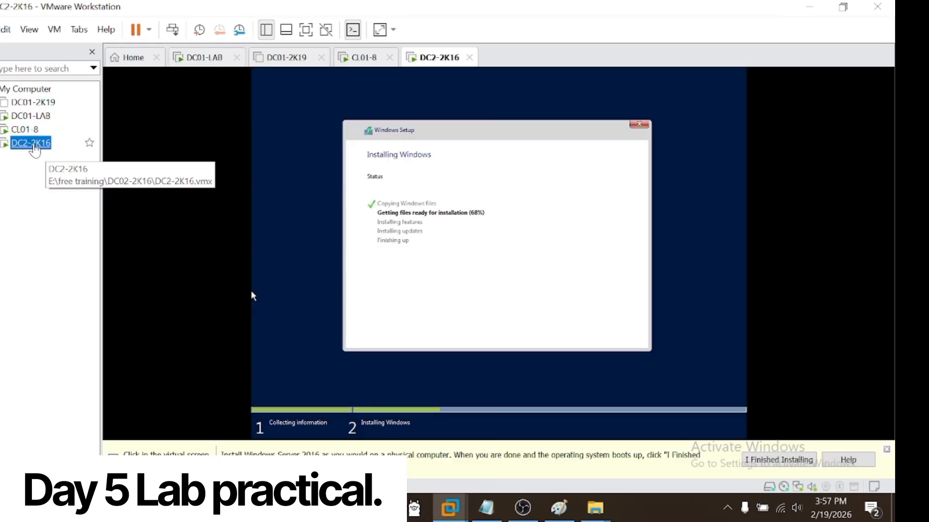
click(25, 129)
click(498, 250)
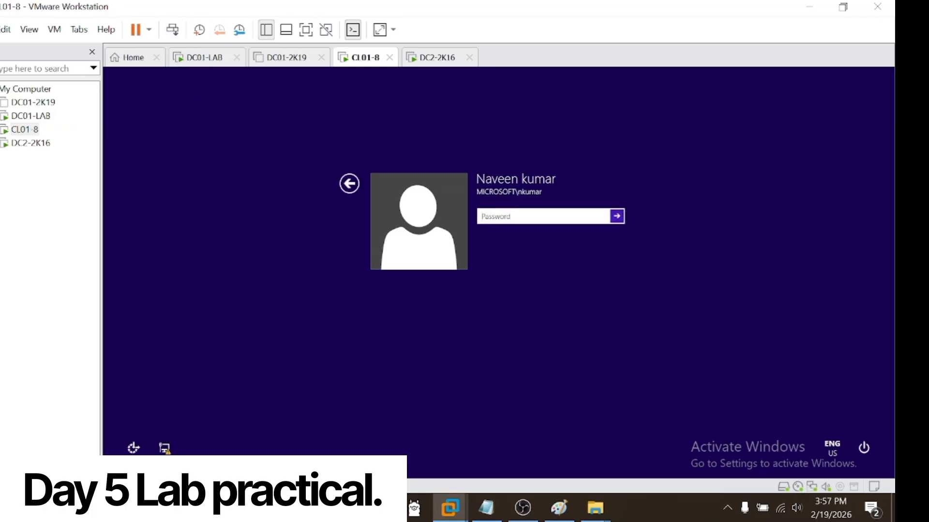
text(Pa)
key(Return)
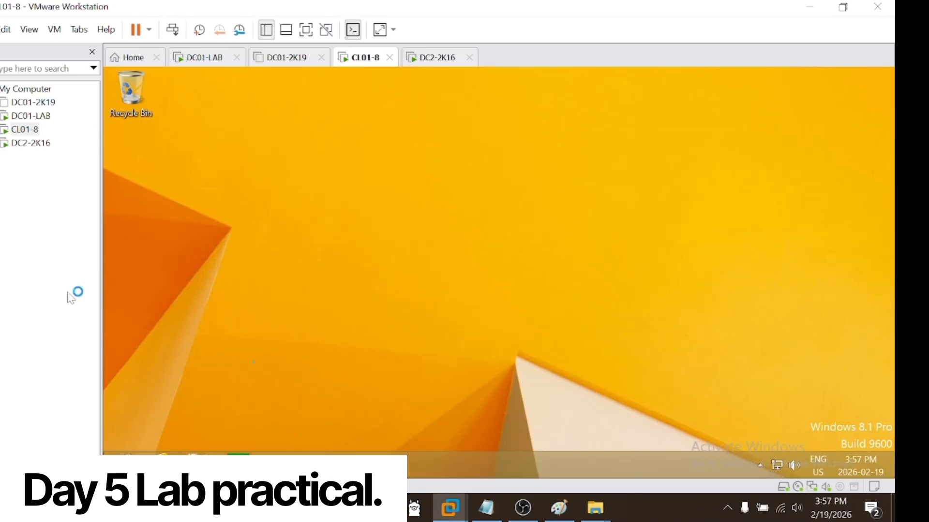
Step: Switch to the DC2-2K16 virtual machine and check the Windows installation progress
click(34, 142)
click(28, 136)
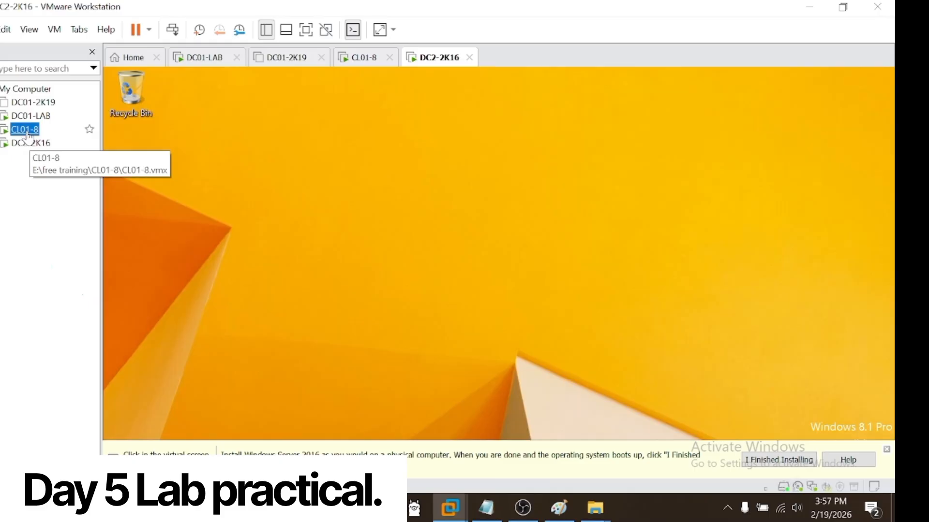
click(30, 142)
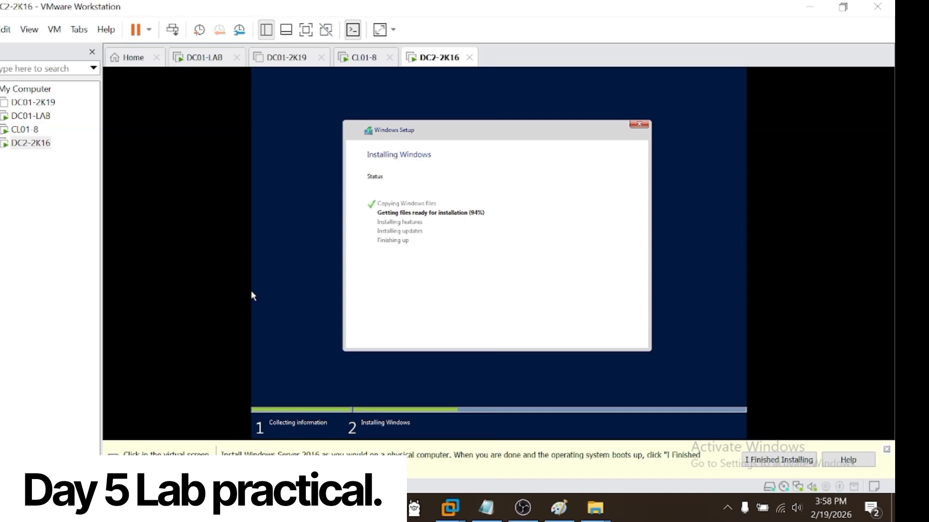
Step: Open Paint on the host with the MSPAINT command and show the blank canvas at 100% zoom
key(super+r)
text(MSPAINT)
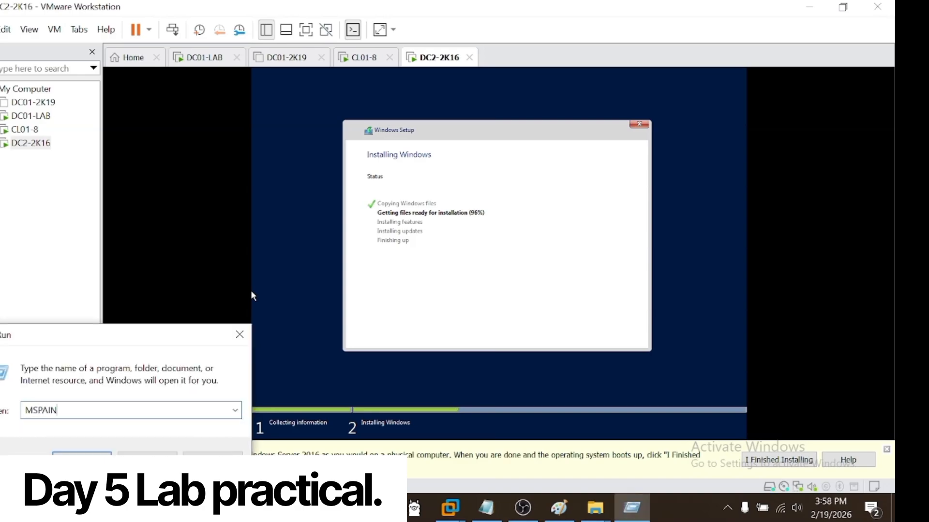
key(Return)
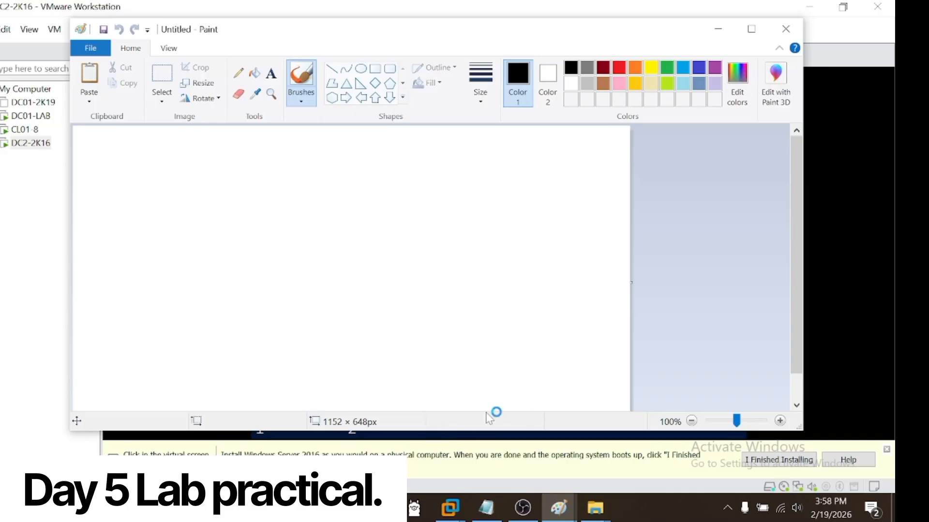
scroll(464, 347, down, 1)
scroll(594, 205, down, 3)
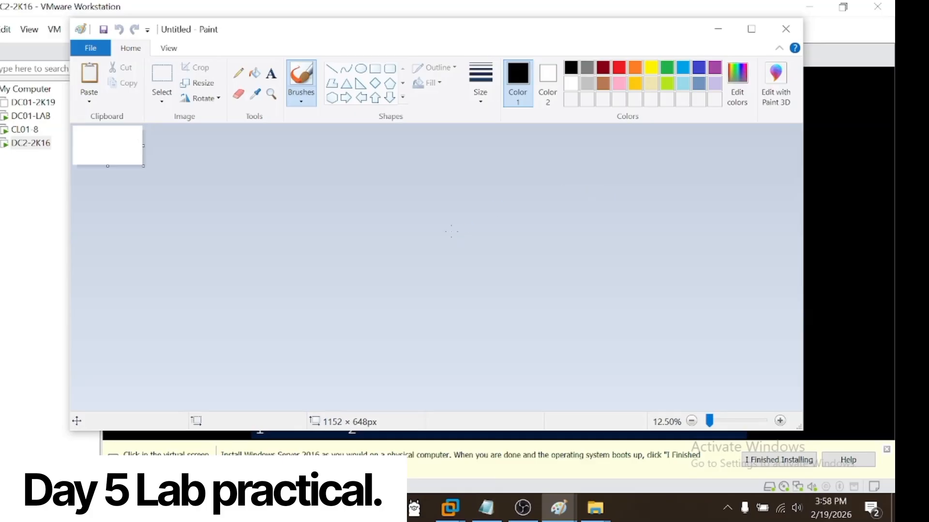
scroll(451, 232, up, 3)
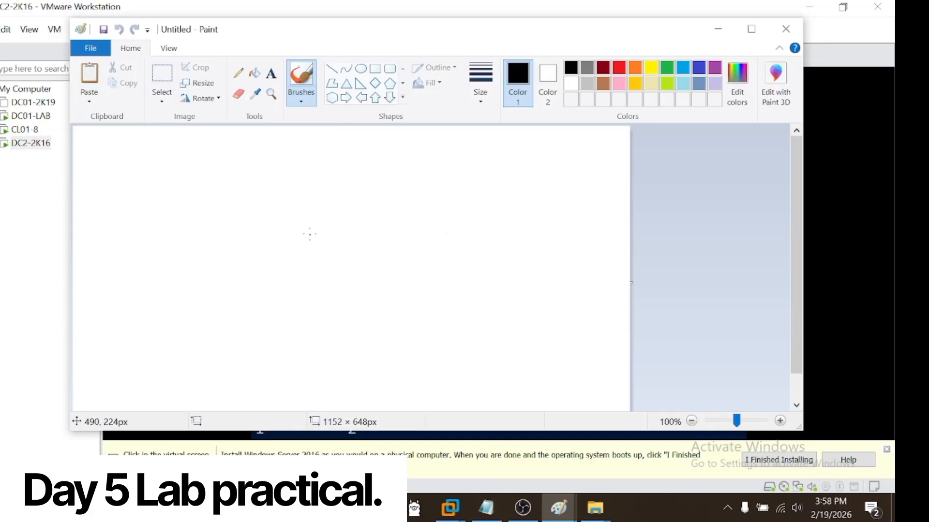
Step: Draw three rectangles of about 254 × 223, 253 × 214 and 263 × 199 px: two stacked, one beside the lower one
click(374, 68)
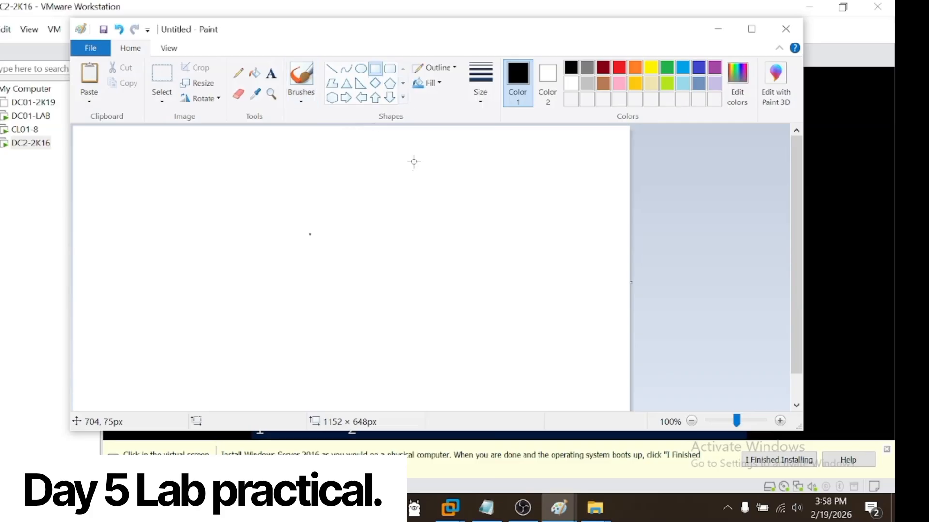
drag(459, 144, 582, 251)
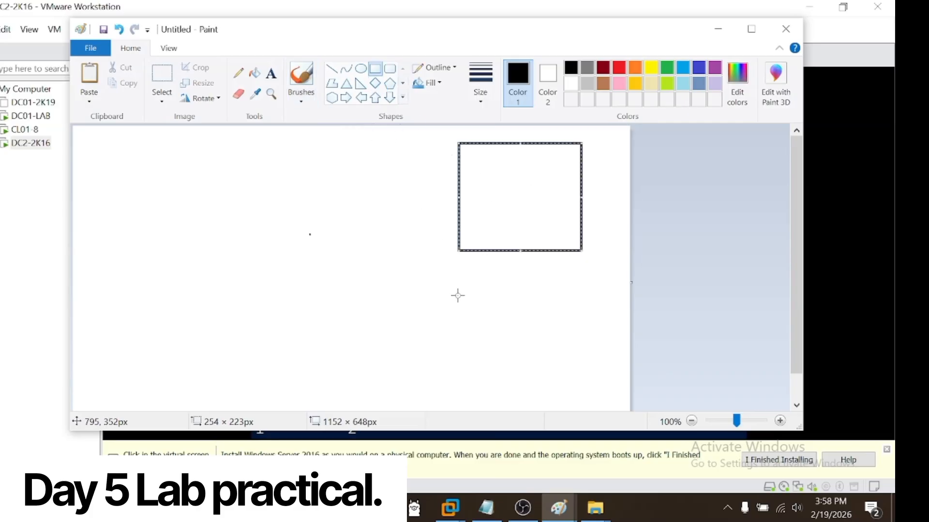
drag(458, 282, 581, 386)
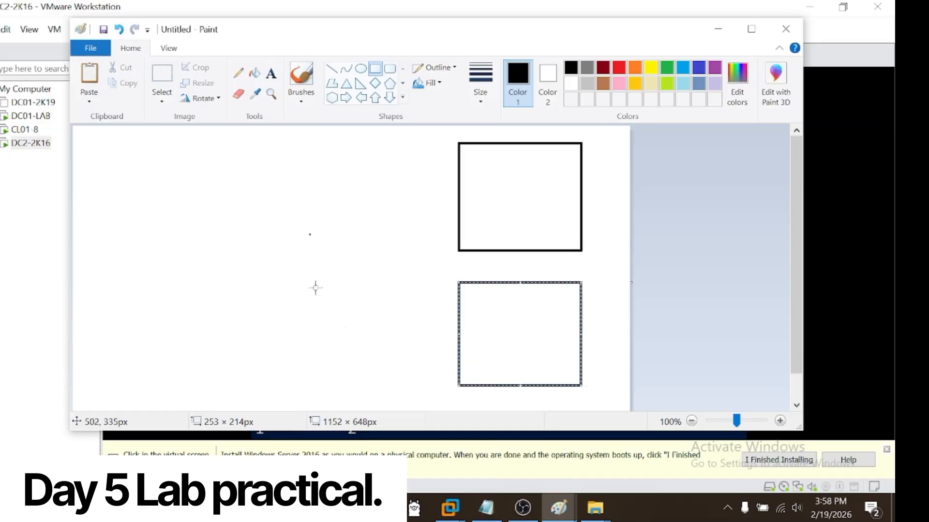
drag(316, 288, 443, 384)
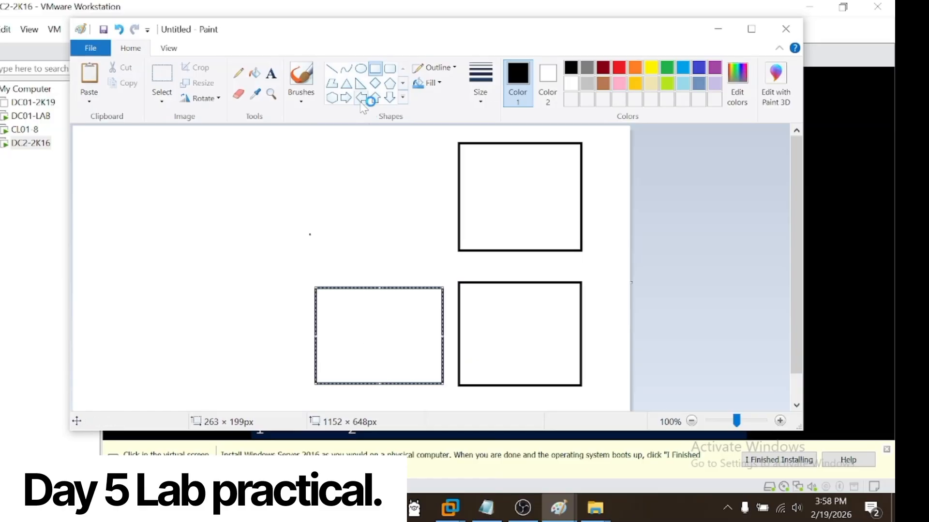
Step: Draw a triangle about 212 × 220 px beside the rectangles and seven small ellipses around its top, left side and base
click(346, 83)
drag(136, 182, 238, 289)
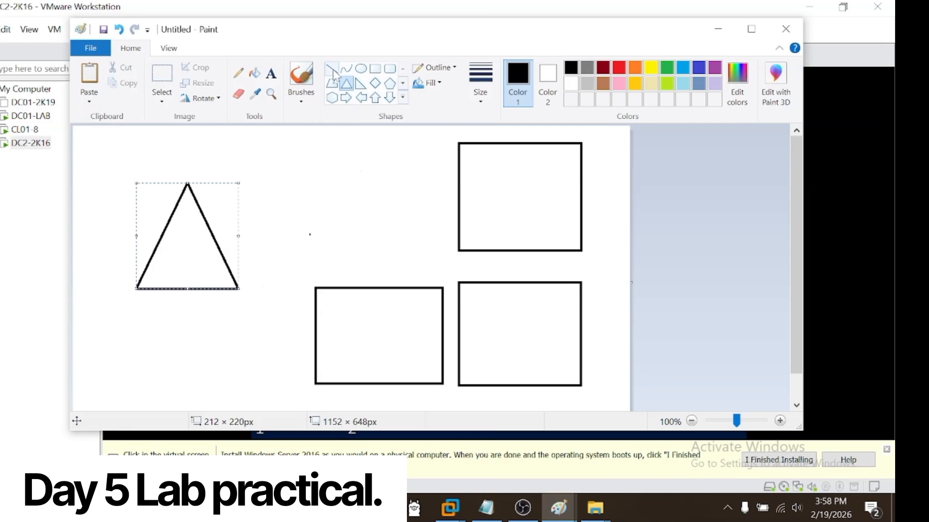
click(361, 68)
drag(264, 146, 288, 167)
drag(197, 143, 220, 161)
drag(132, 149, 134, 214)
drag(101, 239, 176, 332)
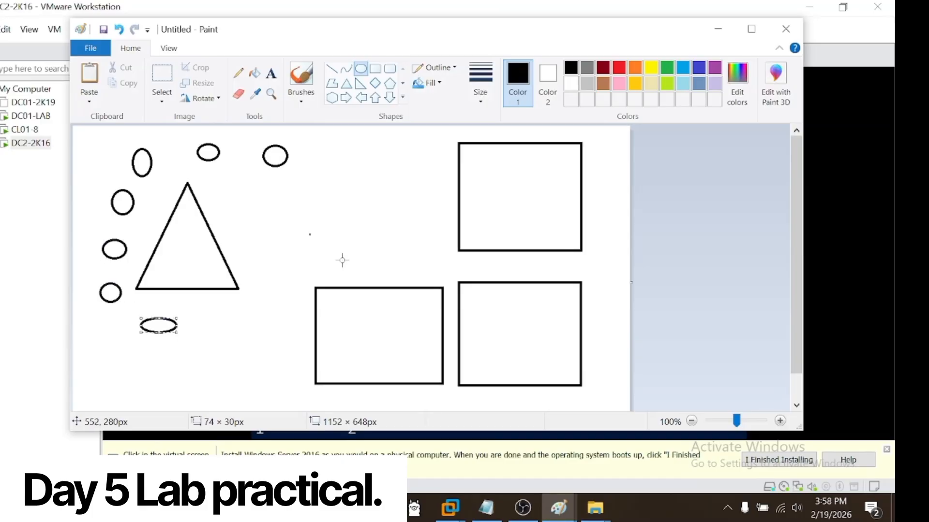
Step: Draw a small triangle inside each rectangle: about 99 × 107 px, 80 × 88 px and 69 × 86 px in the upper one
click(346, 83)
drag(363, 311, 411, 362)
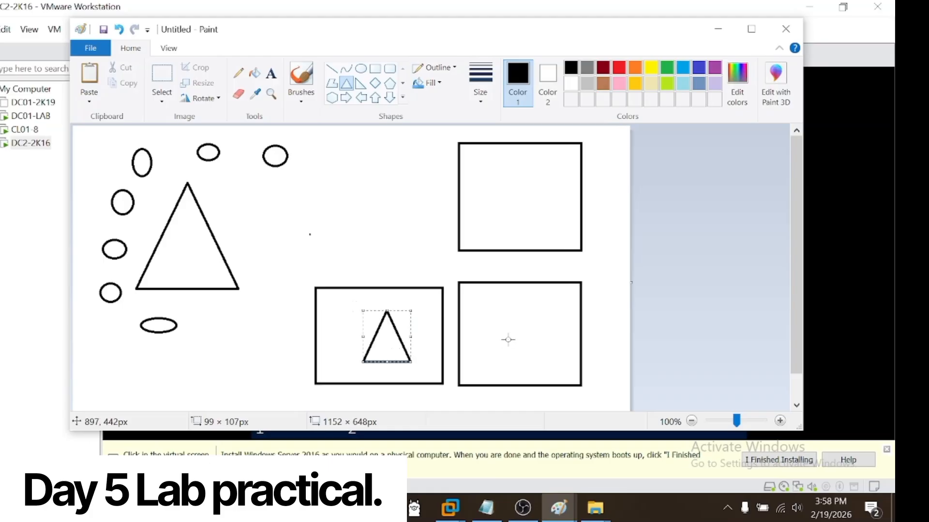
drag(509, 322, 548, 364)
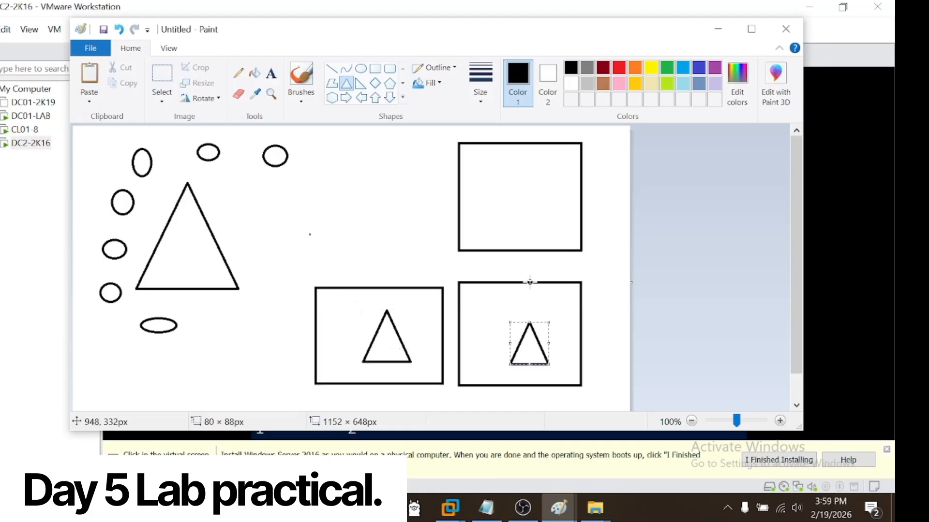
mouse_move(516, 182)
mouse_down()
mouse_move(539, 224)
mouse_move(548, 224)
mouse_up()
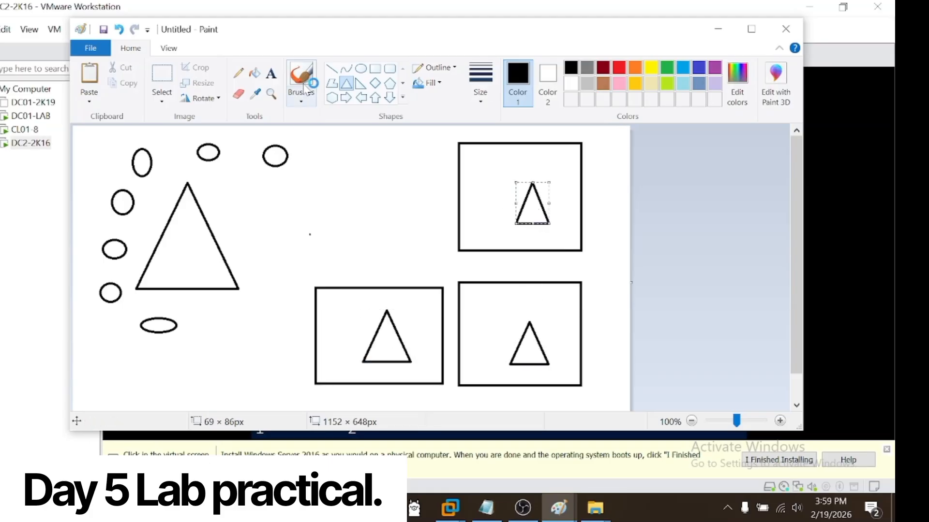
Step: Add the text label INDIA in capitals above the triangle in the upper rectangle
click(271, 74)
click(507, 147)
text(iNDIA)
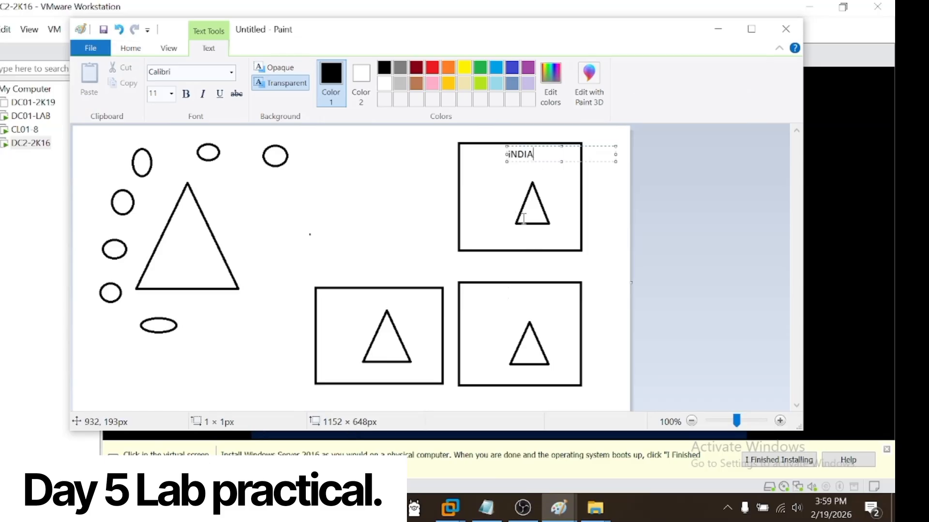
key(BackSpace)
key(BackSpace)
key(BackSpace)
key(BackSpace)
key(BackSpace)
text(INDIA)
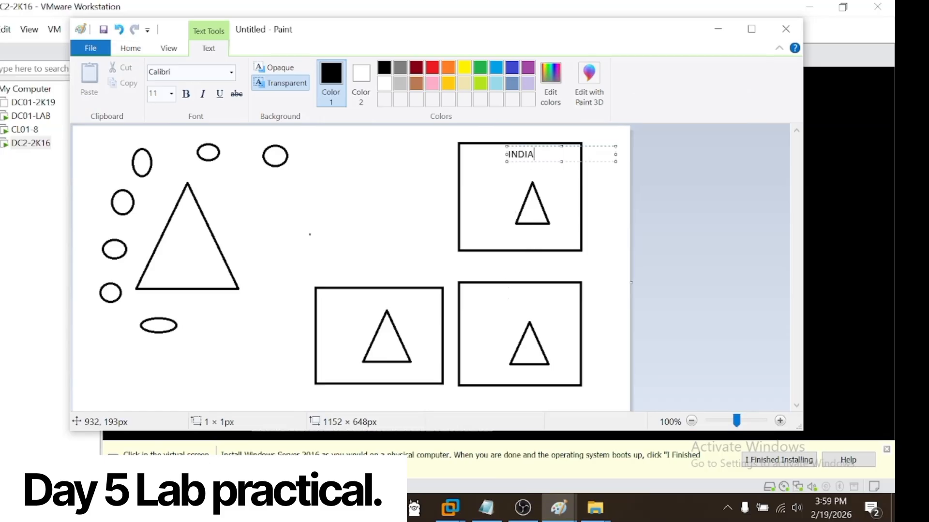
Step: Label the rectangle below INDIA as JAPAN and the rectangle beside it as AMERICA, above their triangles
click(501, 301)
click(502, 293)
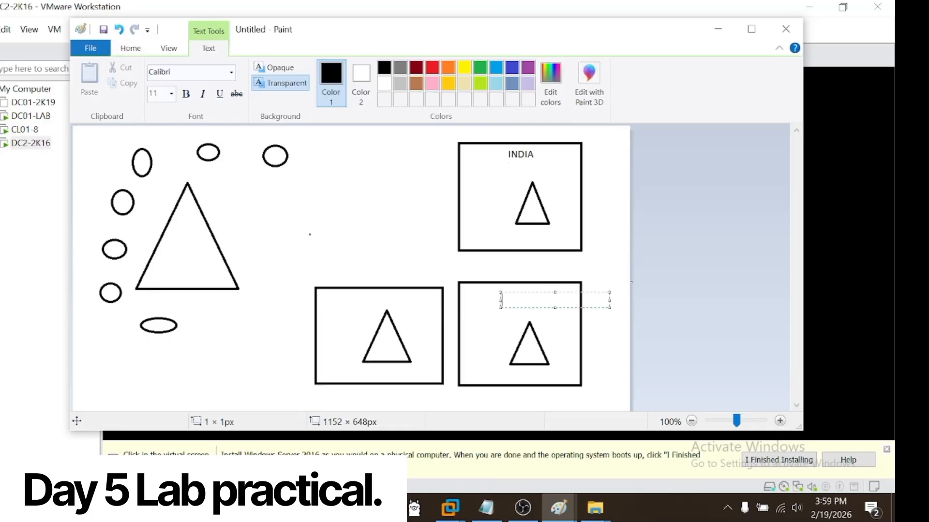
text(JAPAN)
click(350, 302)
click(349, 296)
text(AMERICA)
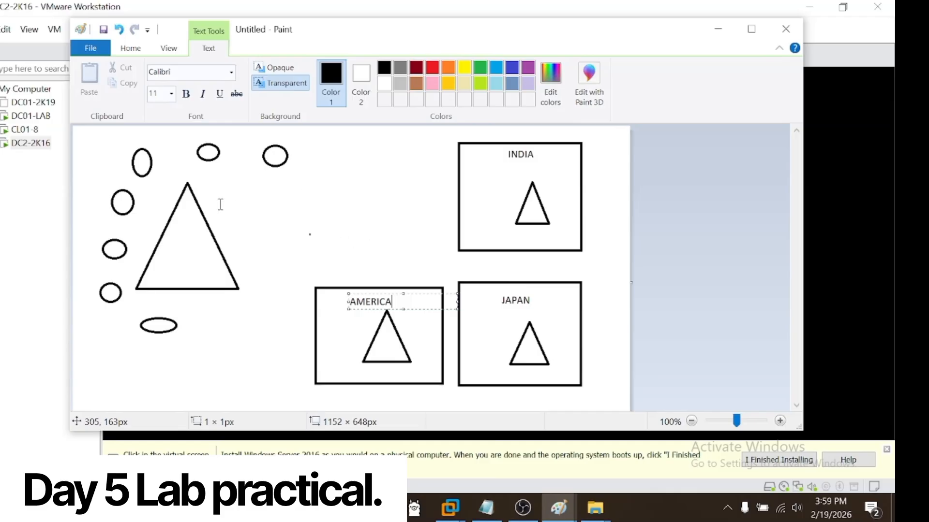
Step: Add the text label CHINA inside the large triangle surrounded by ellipses
click(172, 241)
click(173, 241)
text(CHINA)
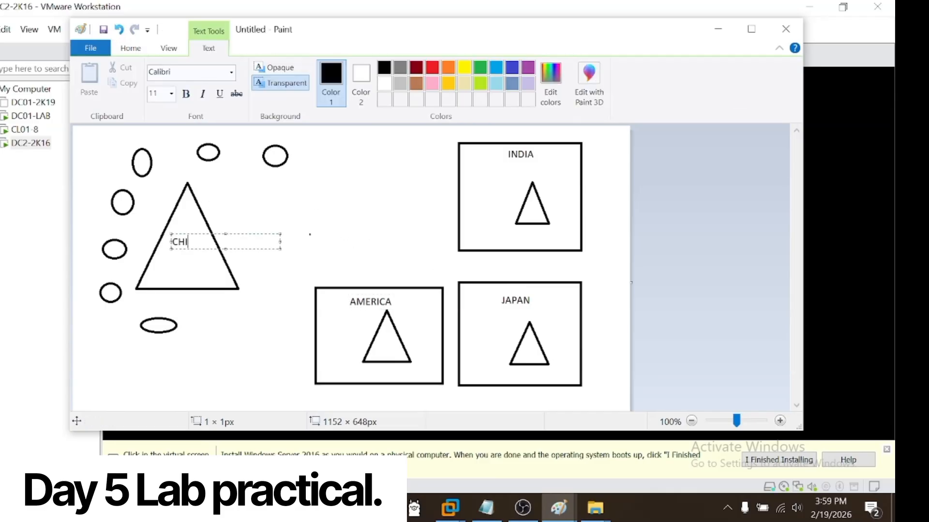
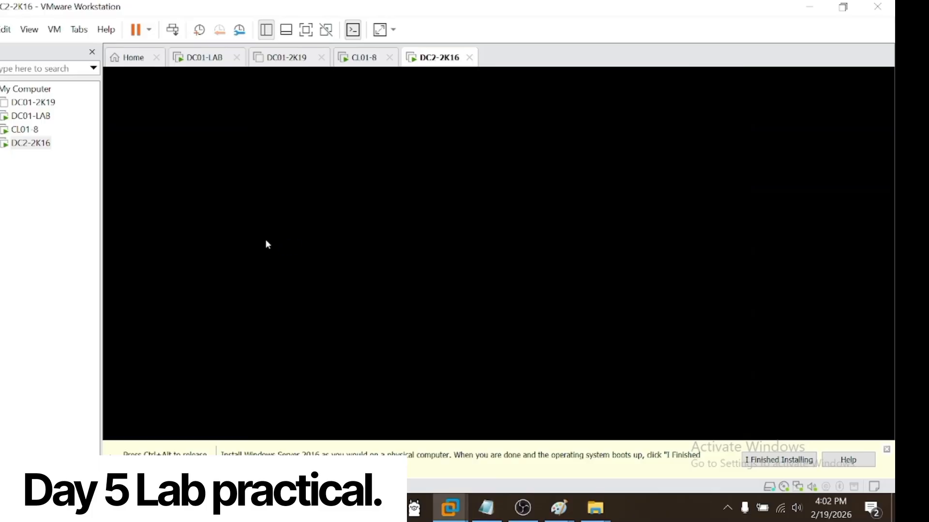
Step: Unlock the DC2-2K16 virtual machine and sign in as Administrator with the account password
key(ctrl+alt)
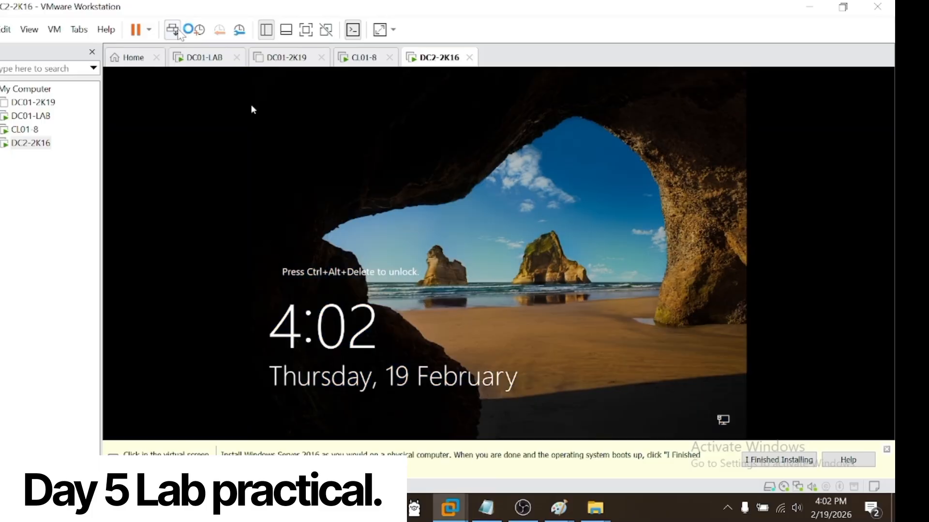
click(172, 29)
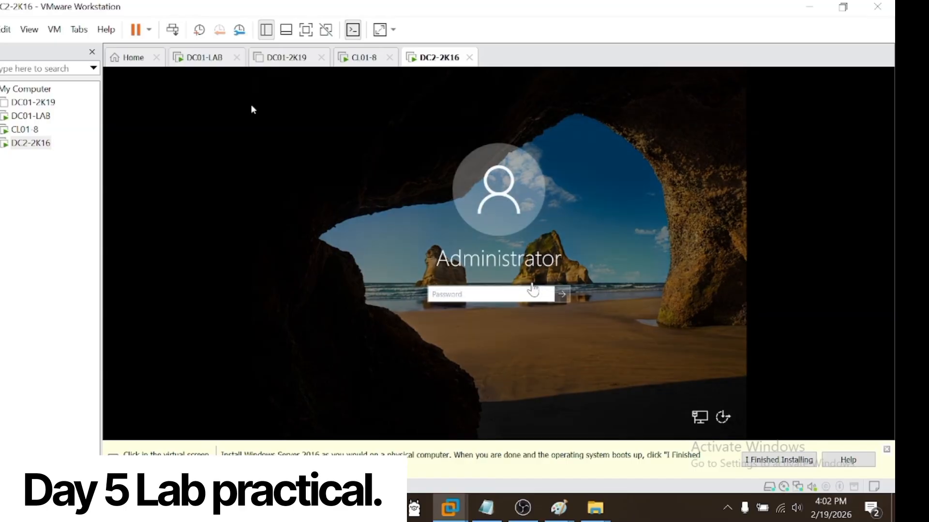
click(251, 107)
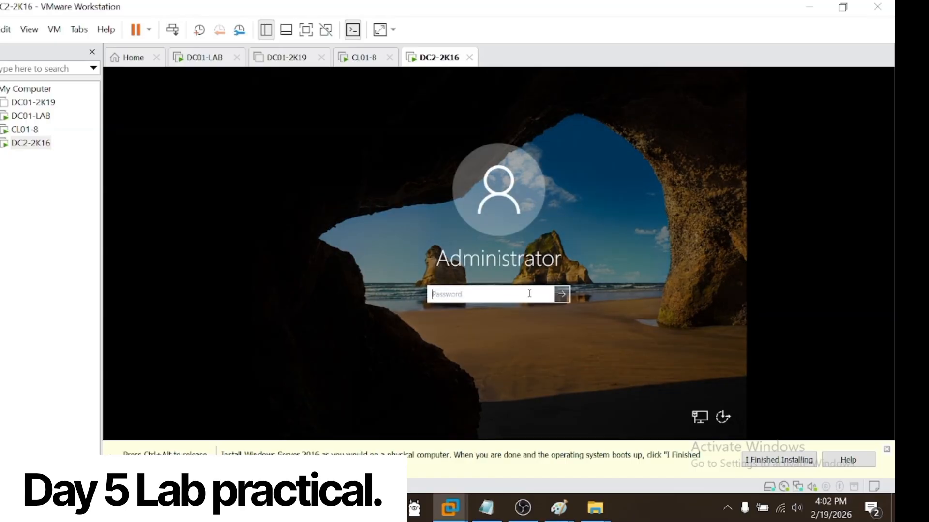
text(P)
text(•••••)
key(ctrl+a)
text(••)
key(Return)
key(Return)
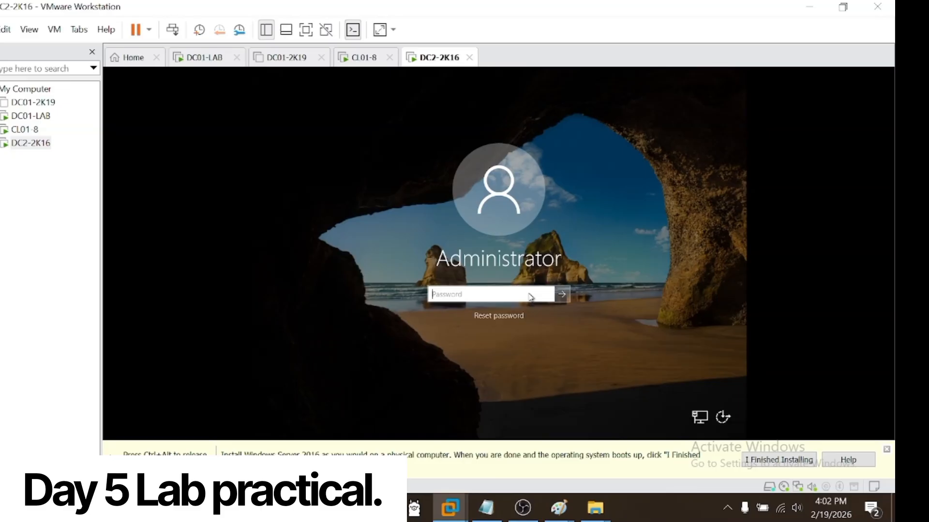
text(••)
key(Return)
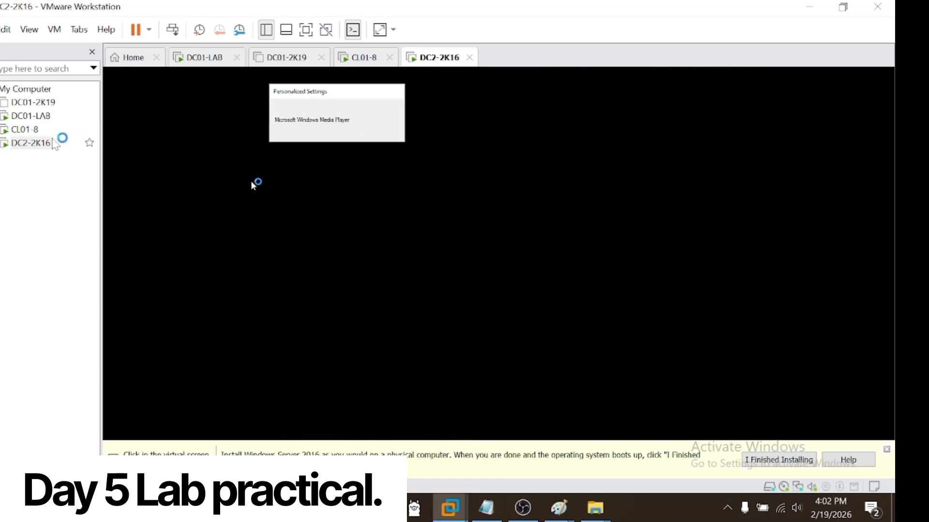
click(25, 129)
click(285, 337)
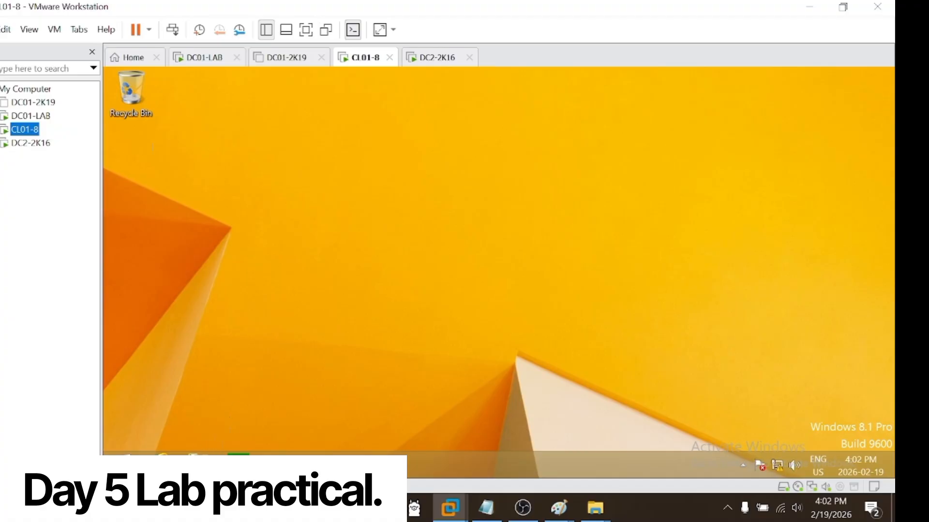
click(434, 59)
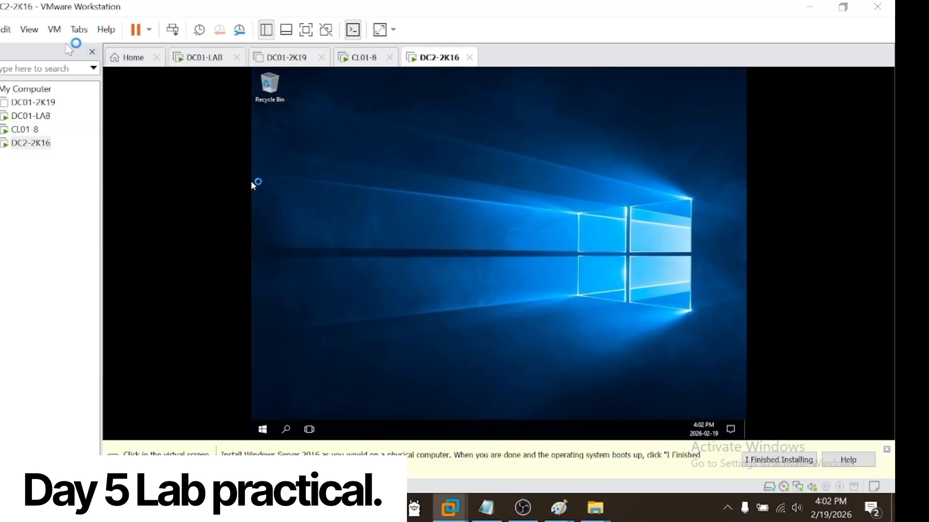
Step: Mount the VMware Tools disc on DC2-2K16 and launch its setup from DVD Drive (D:)
click(54, 29)
click(111, 175)
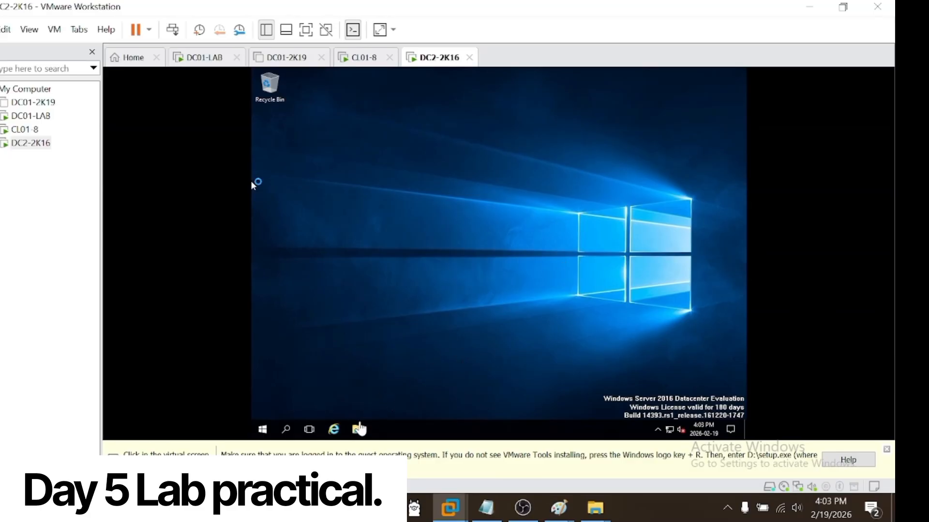
click(357, 428)
click(652, 248)
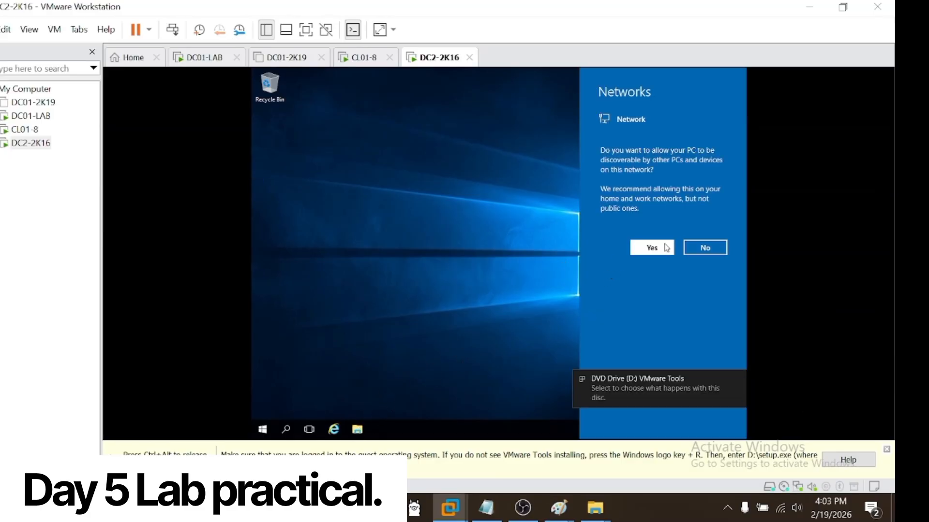
click(358, 429)
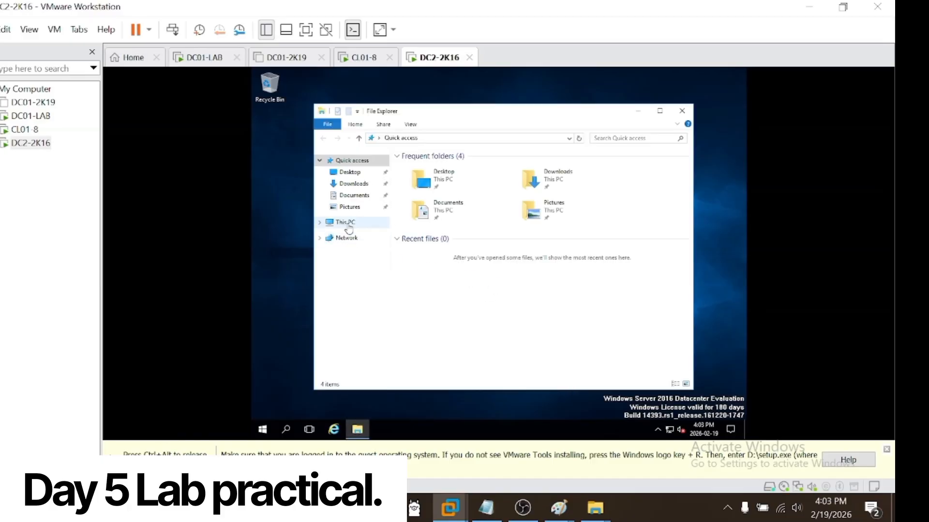
double_click(550, 272)
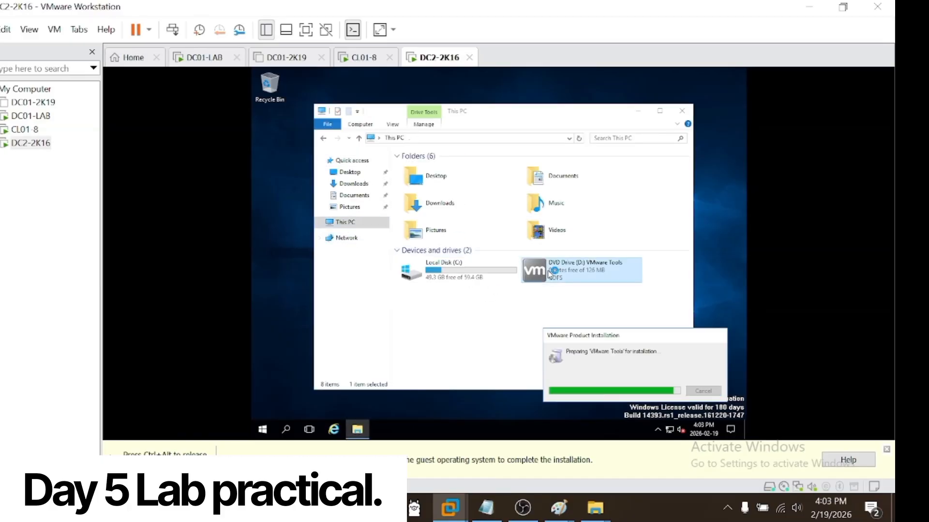
Step: Change the computer name of this server to DC02-2K16 in its system properties, keeping it in the workgroup
right_click(351, 223)
click(379, 347)
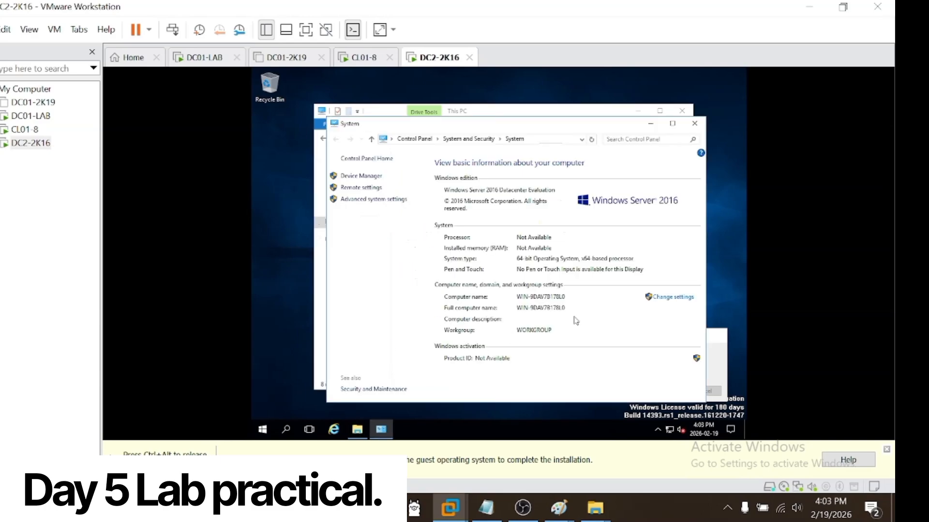
click(666, 298)
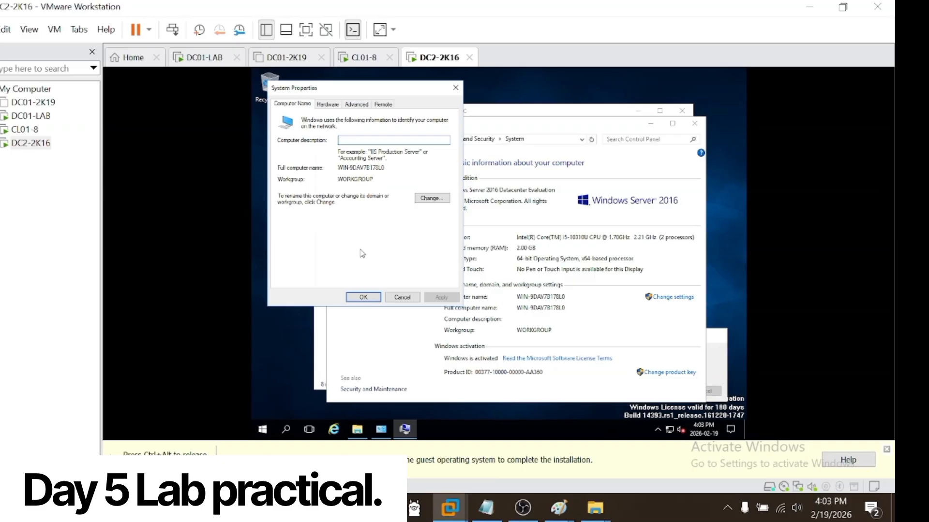
click(433, 198)
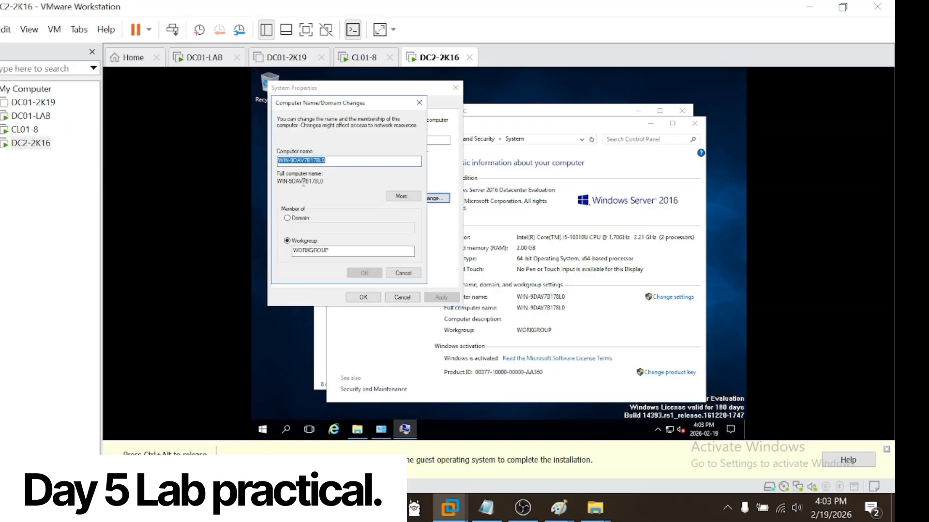
text(DC02-)
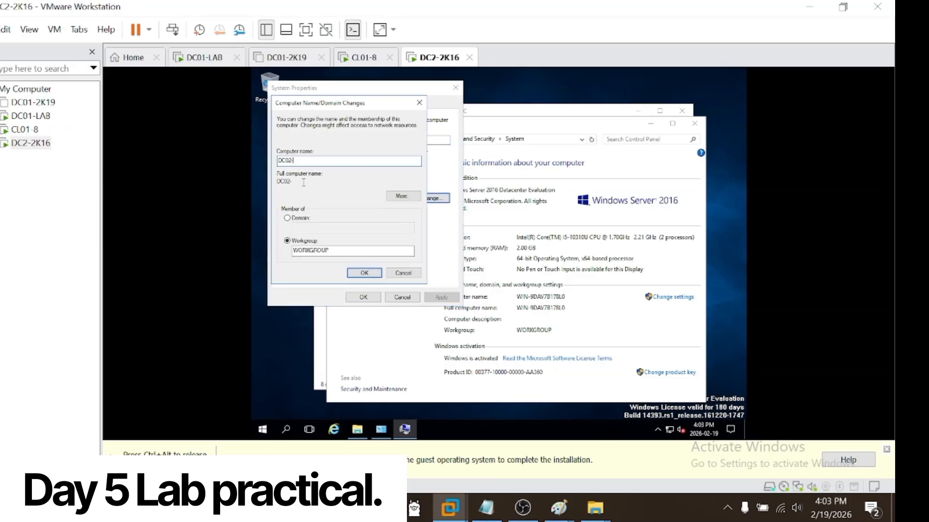
text(2K16)
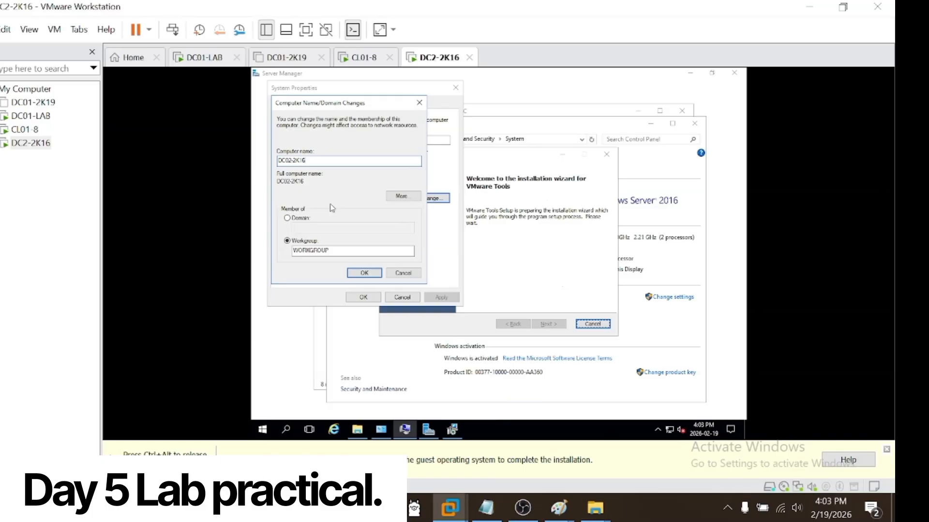
click(366, 273)
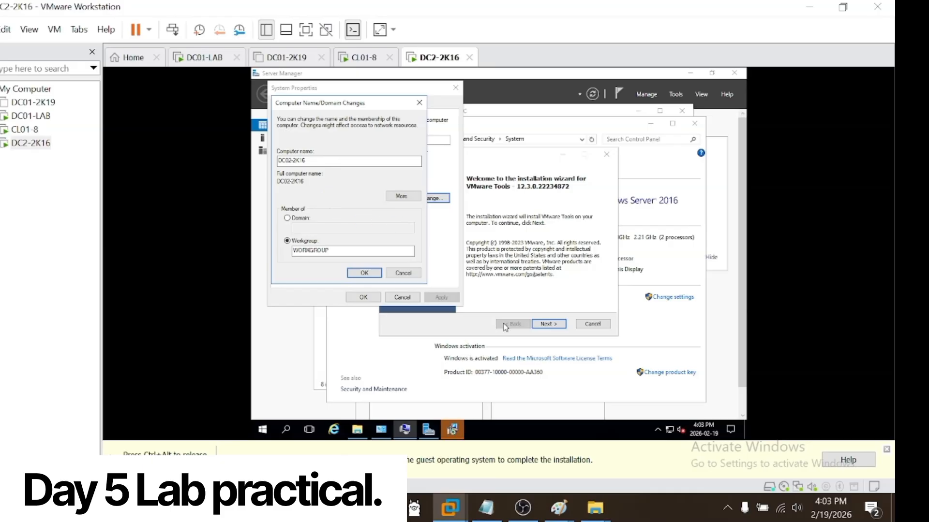
Step: Go through the VMware Tools setup wizard with its default choices and start the installation
click(547, 325)
click(547, 326)
click(546, 327)
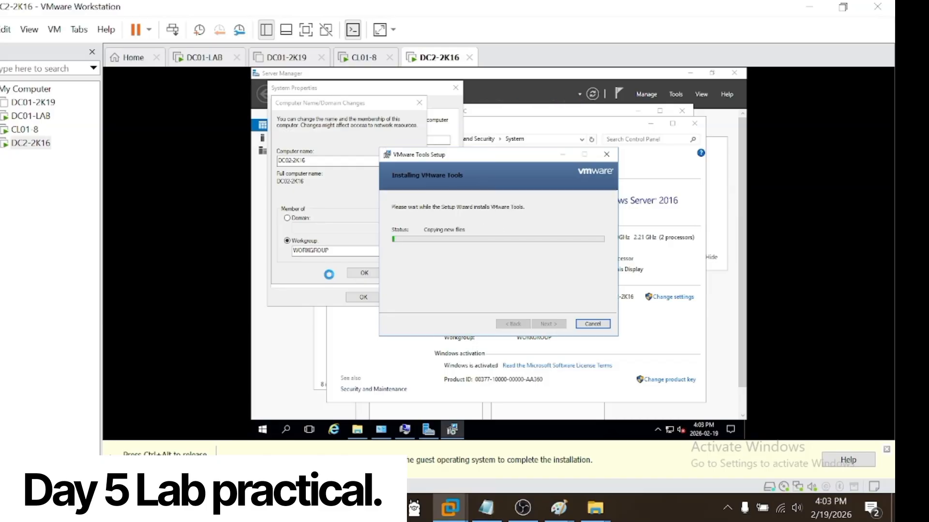
Step: Switch to the CL01-8 client and view the folders and drives of This PC in File Explorer
click(25, 130)
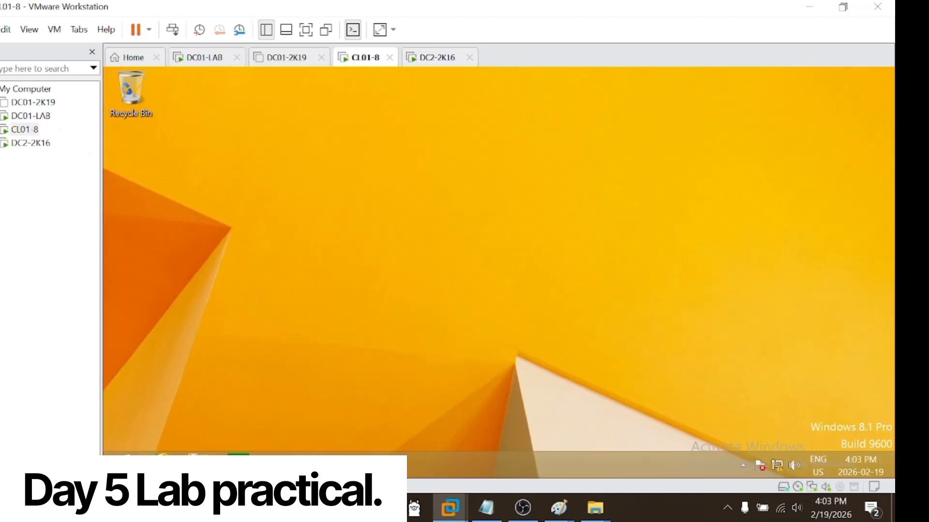
click(198, 465)
click(703, 127)
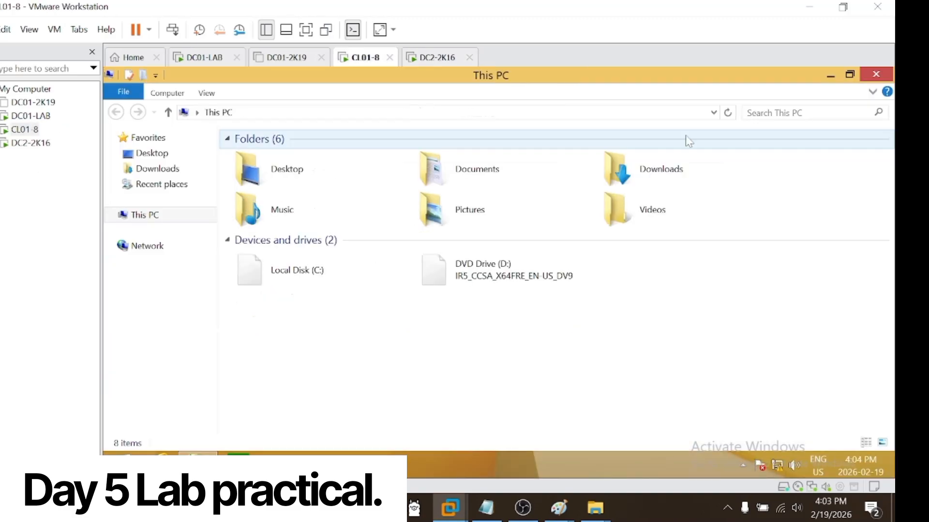
right_click(402, 367)
click(452, 285)
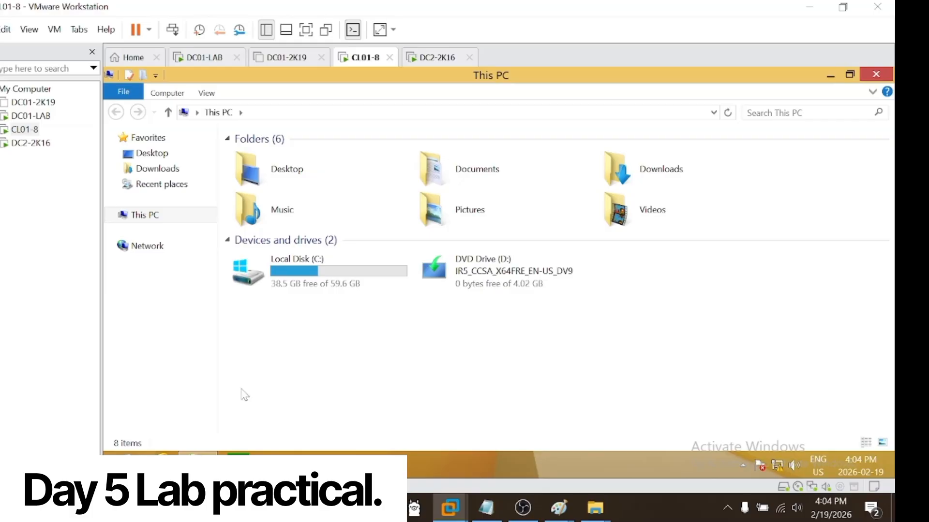
Step: On DC01-LAB, minimize Active Directory Users and Computers and browse Local Disk (C:), checking its Users and Public folders
click(44, 121)
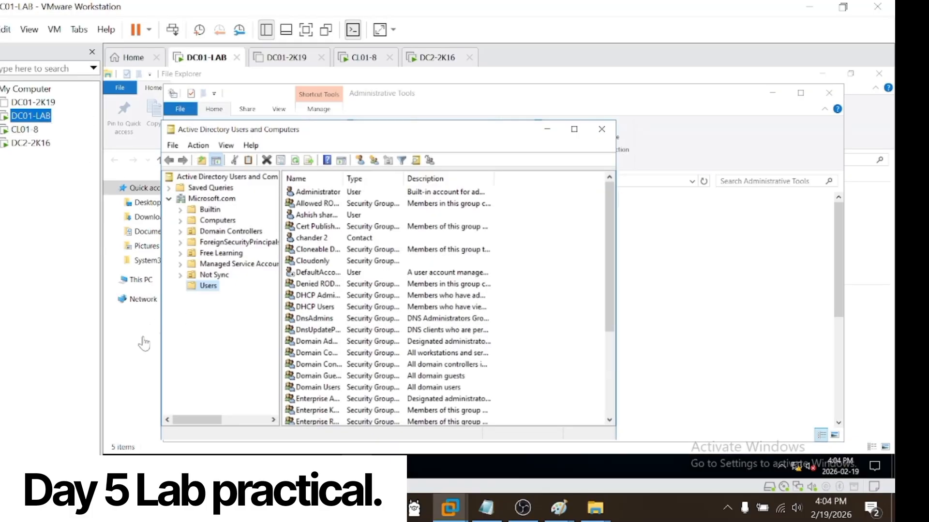
click(547, 129)
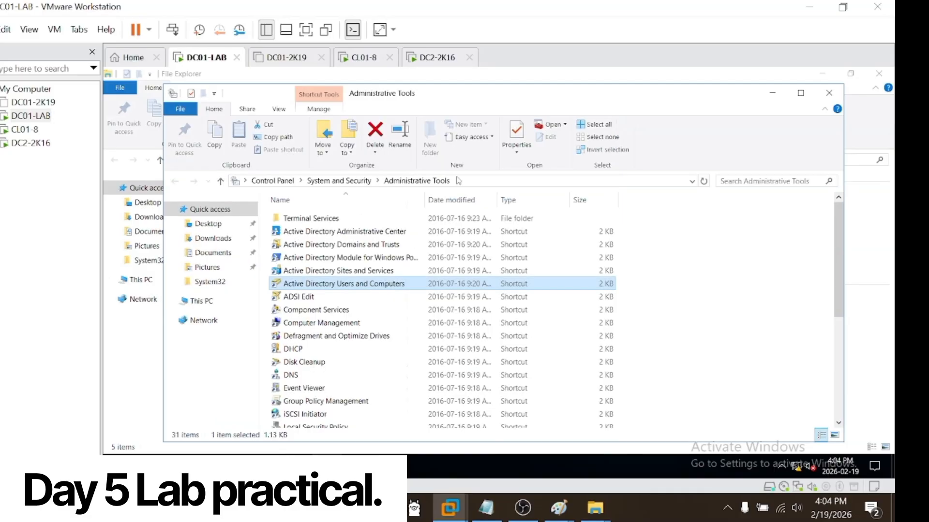
click(207, 301)
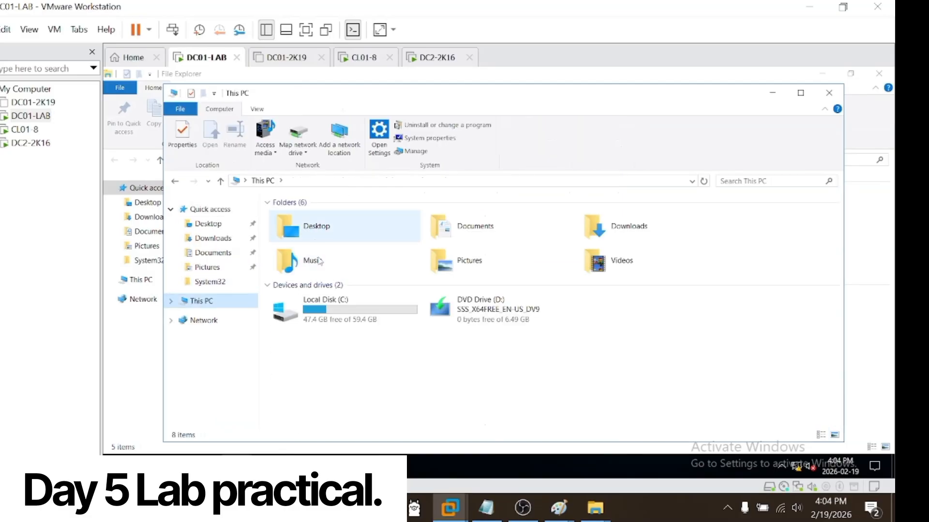
double_click(321, 307)
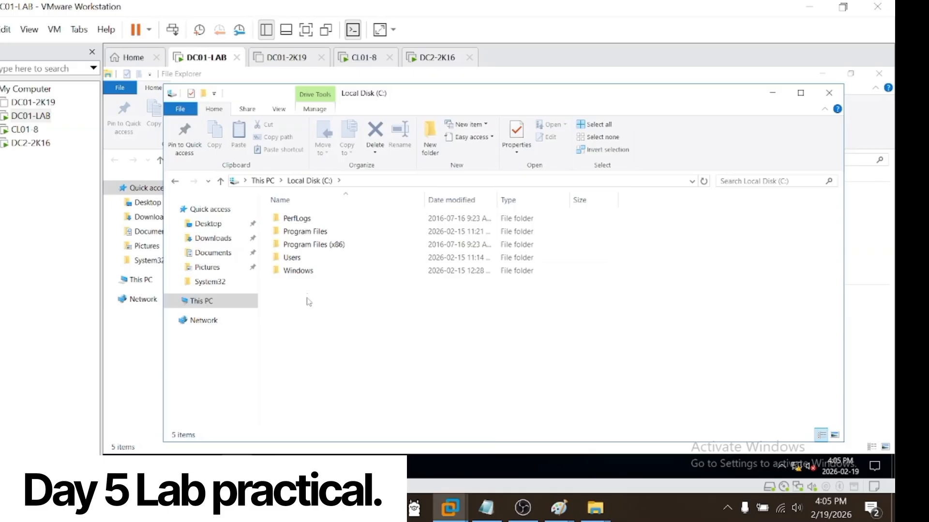
double_click(294, 257)
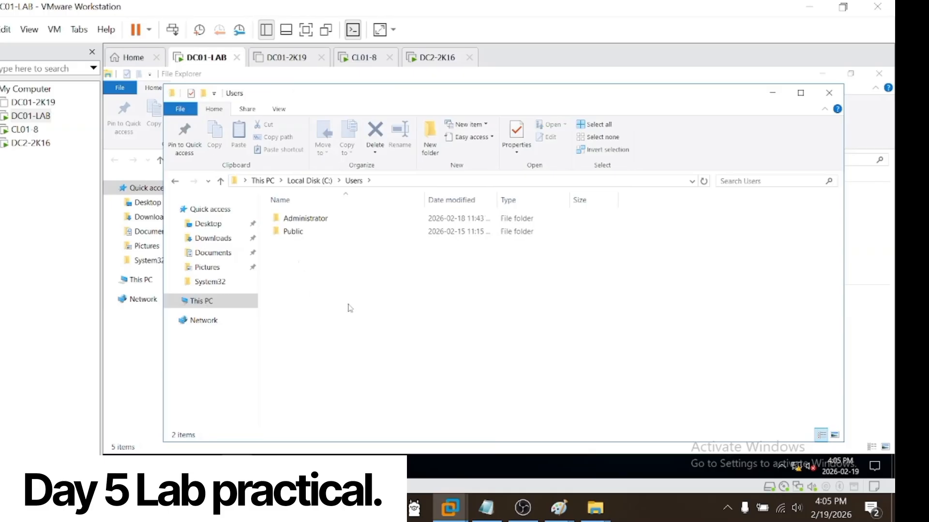
double_click(306, 232)
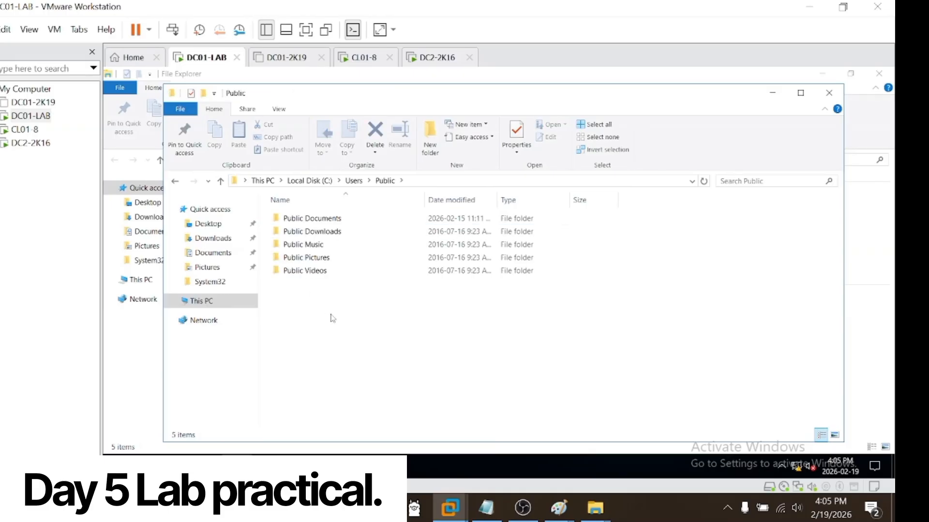
key(alt+Left)
key(alt+Left)
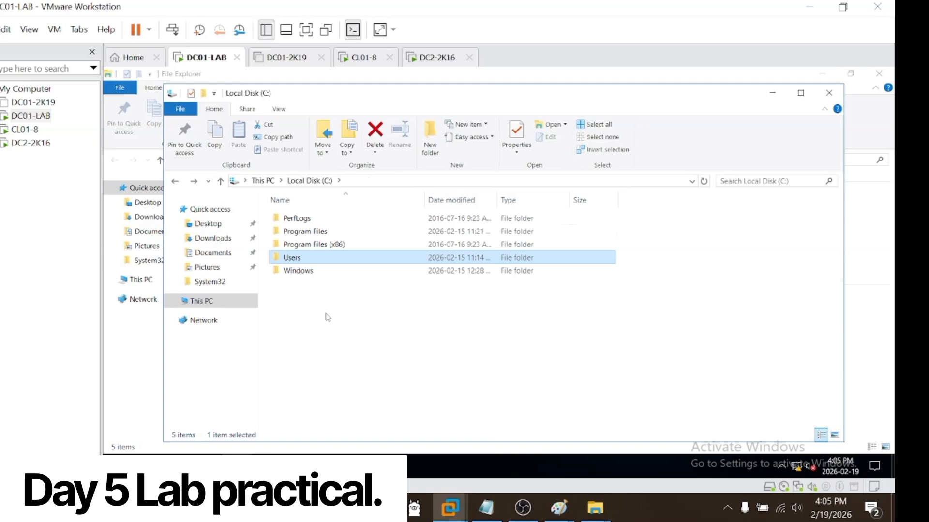
Step: Create a new folder named Shared Drive in the root of Local Disk (C:)
click(327, 317)
click(428, 143)
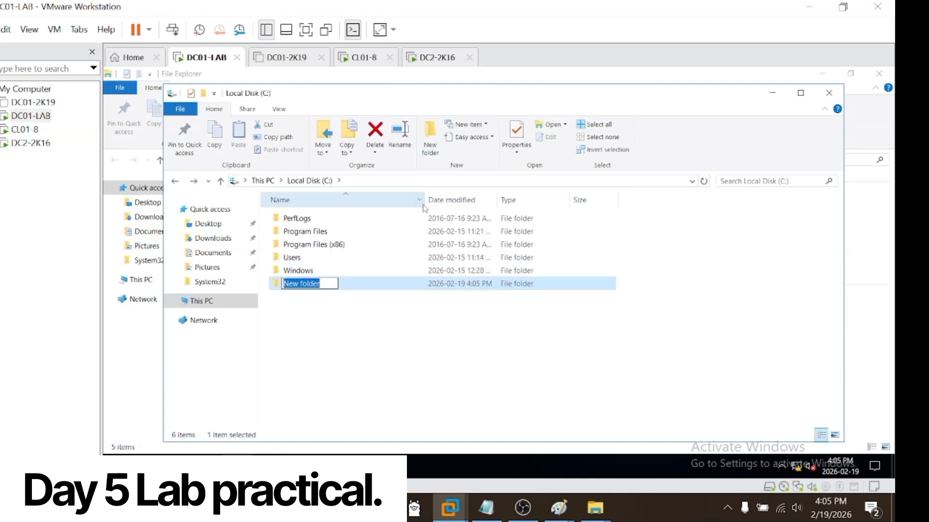
text(Shared)
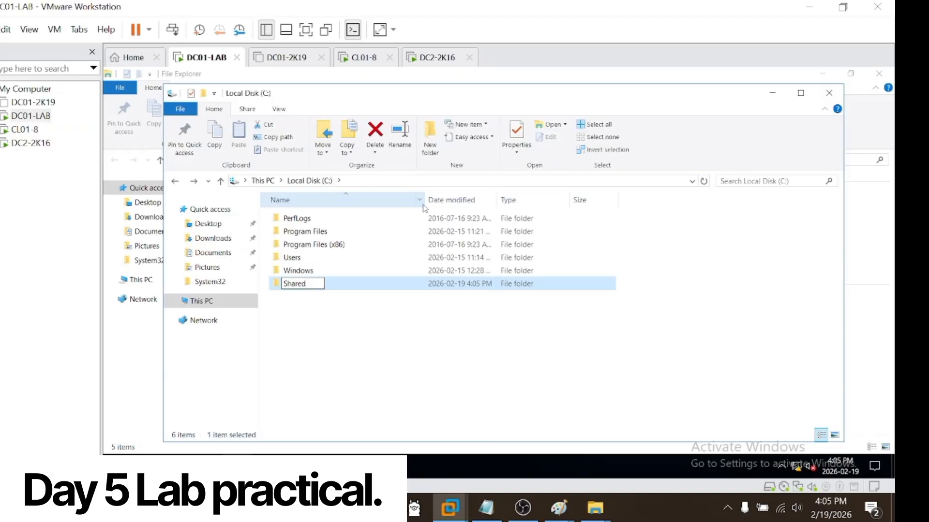
text( Drive)
key(Return)
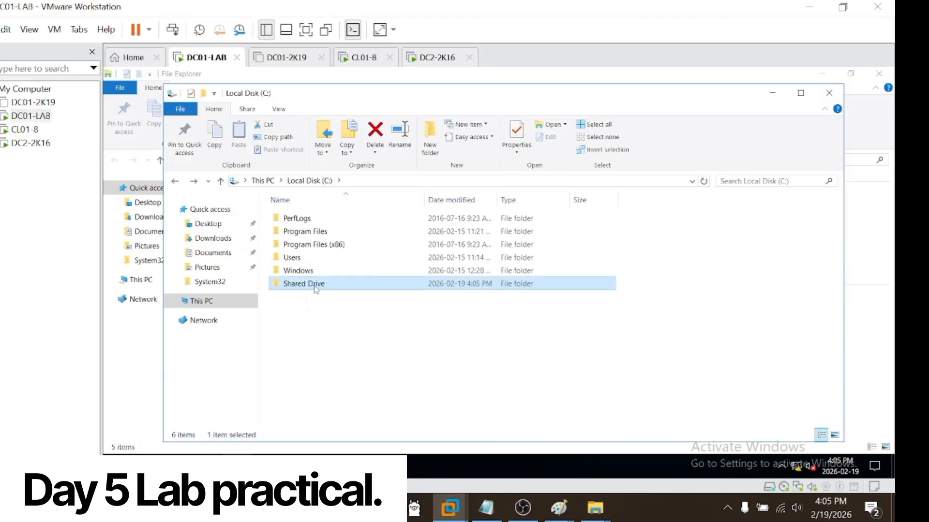
Step: Share the Shared Drive folder on the network, keeping the Administrator's permission level at Read/Write
right_click(316, 289)
click(371, 445)
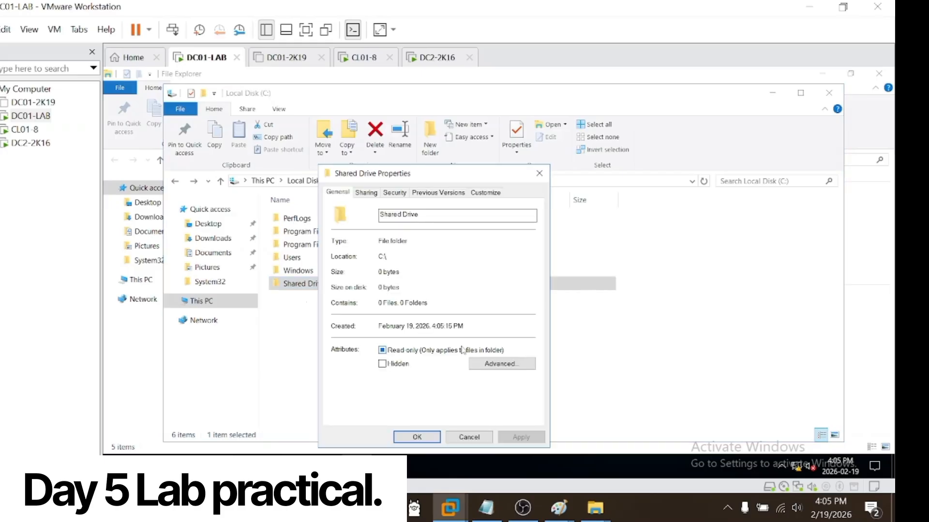
click(370, 192)
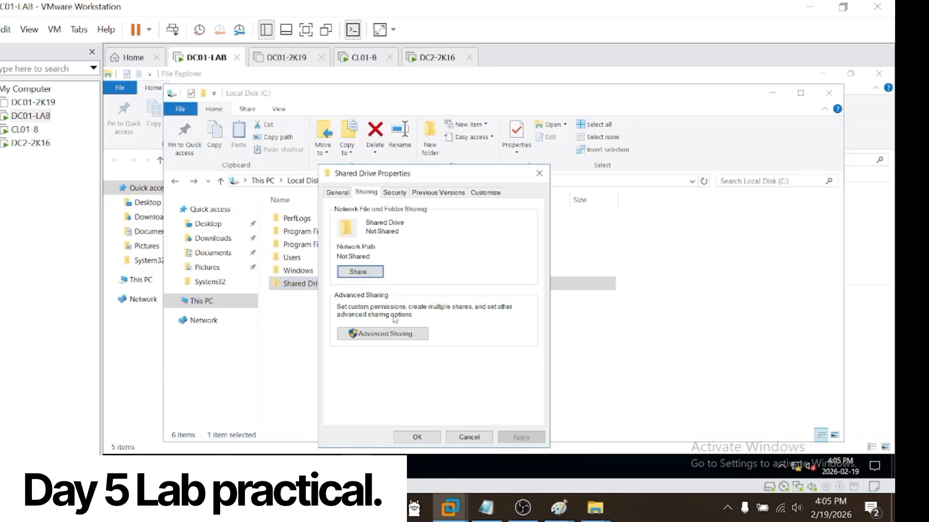
click(361, 272)
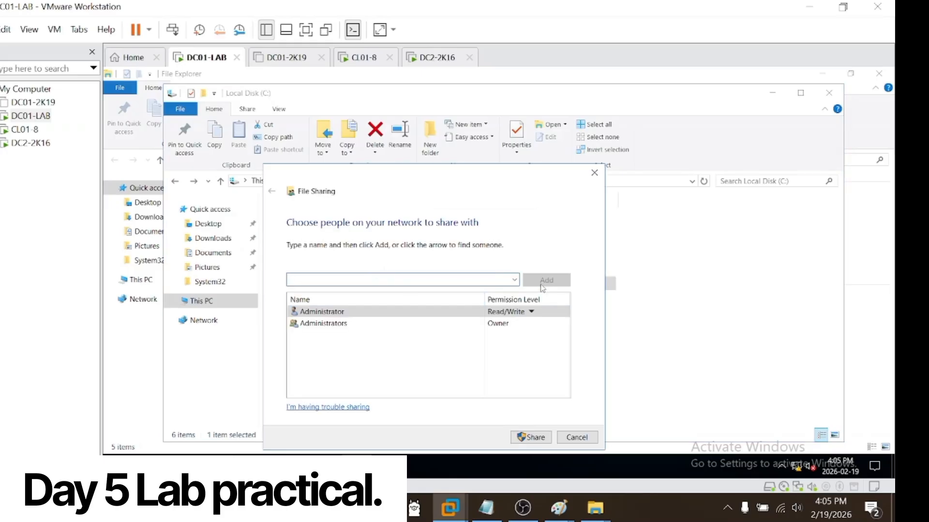
click(531, 312)
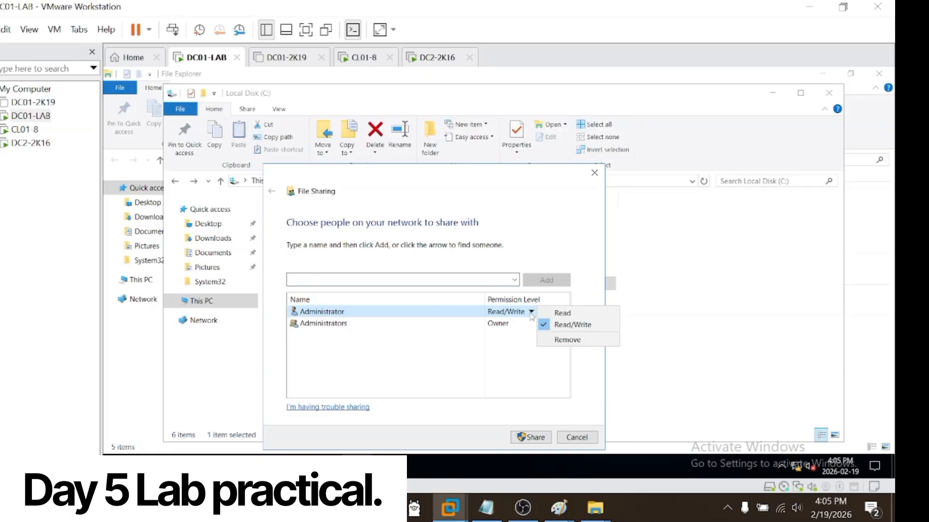
click(515, 326)
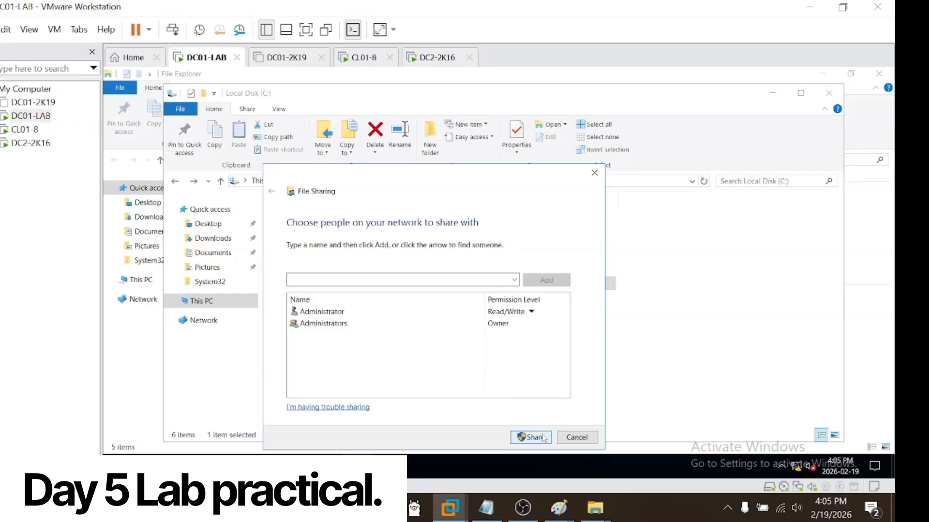
click(530, 313)
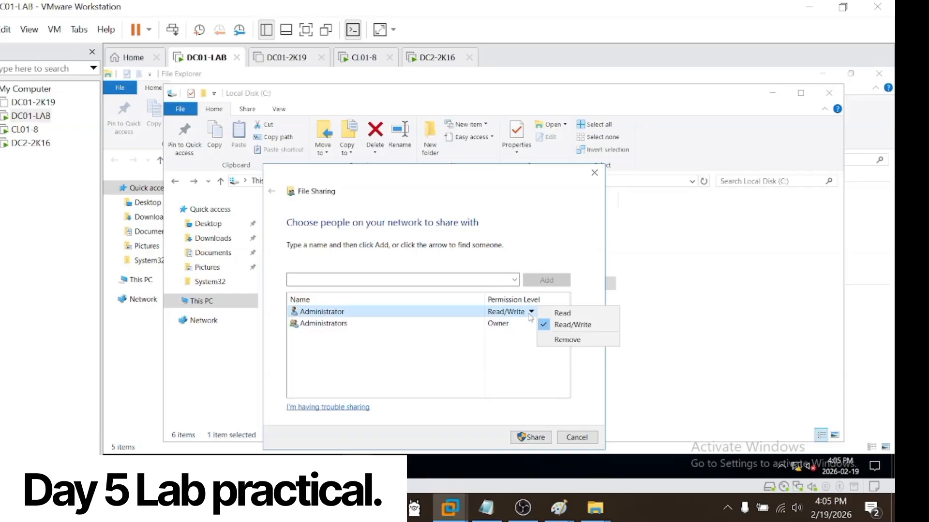
click(488, 370)
click(530, 437)
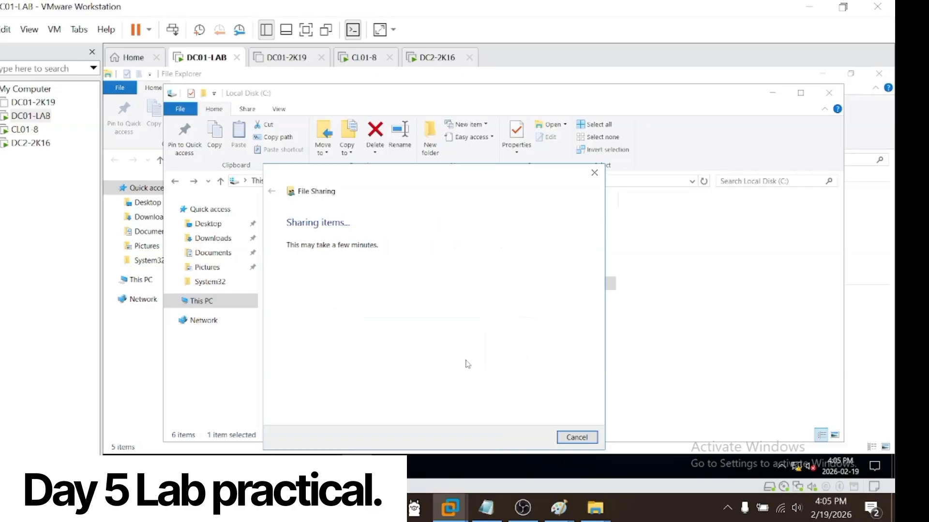
Step: Copy the network link of the shared Shared Drive folder
click(393, 308)
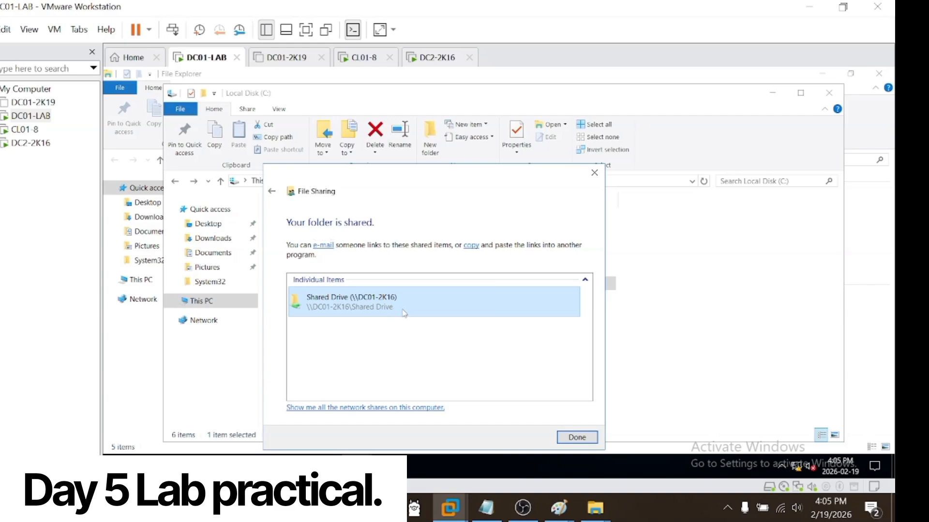
right_click(404, 302)
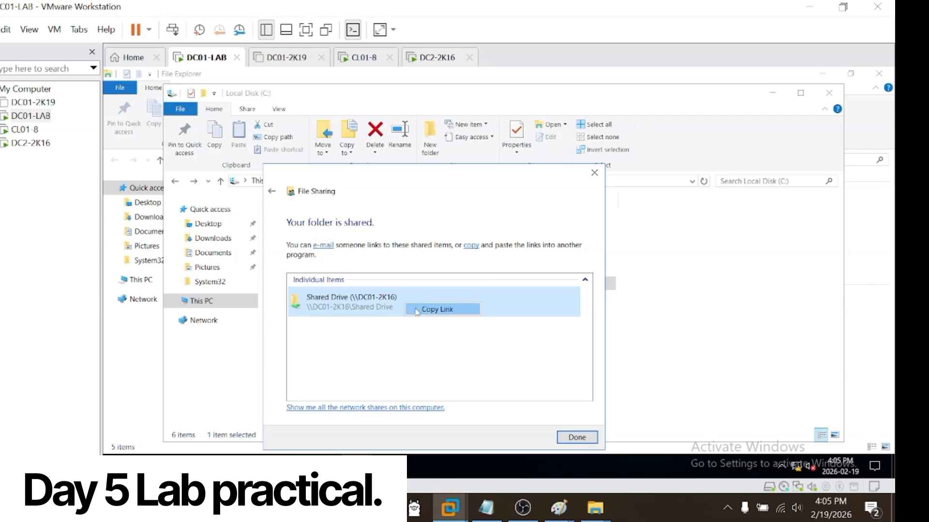
click(417, 312)
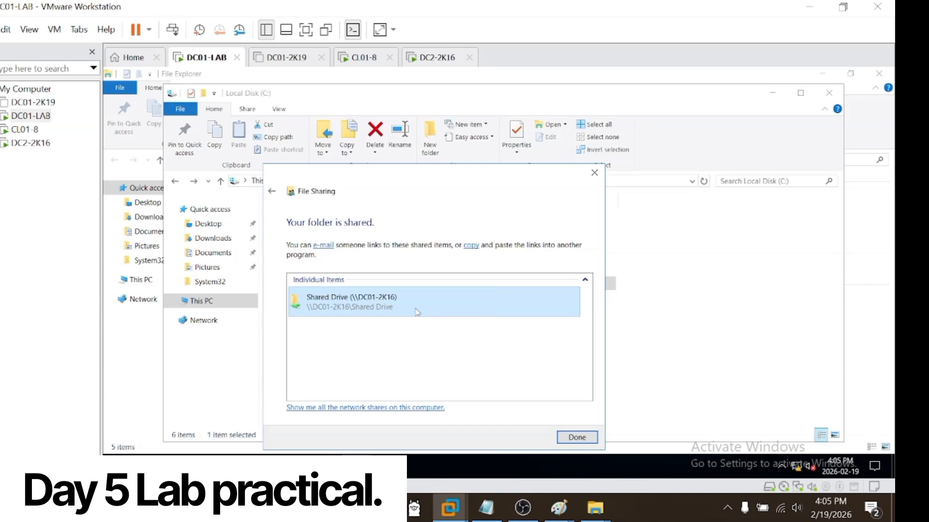
Step: On DC2-2K16, finish the VMware Tools setup wizard and restart the system
click(25, 129)
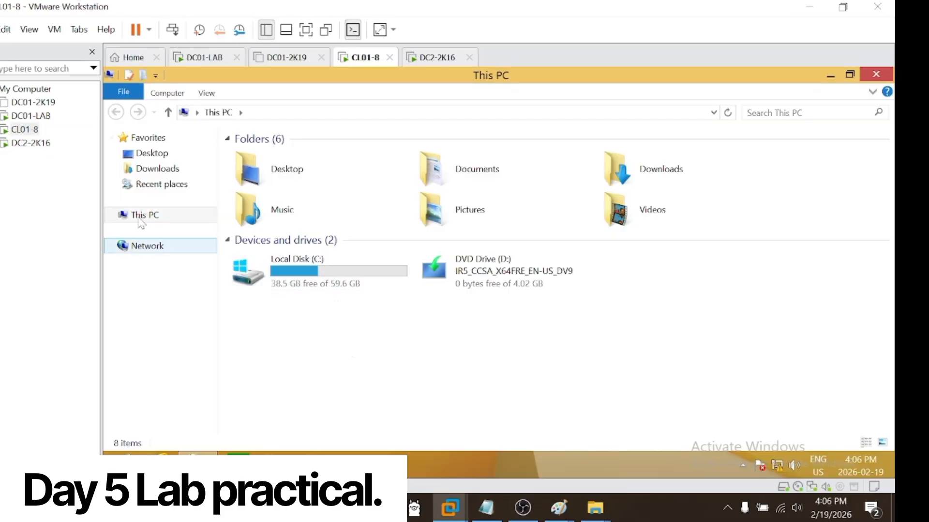
click(30, 116)
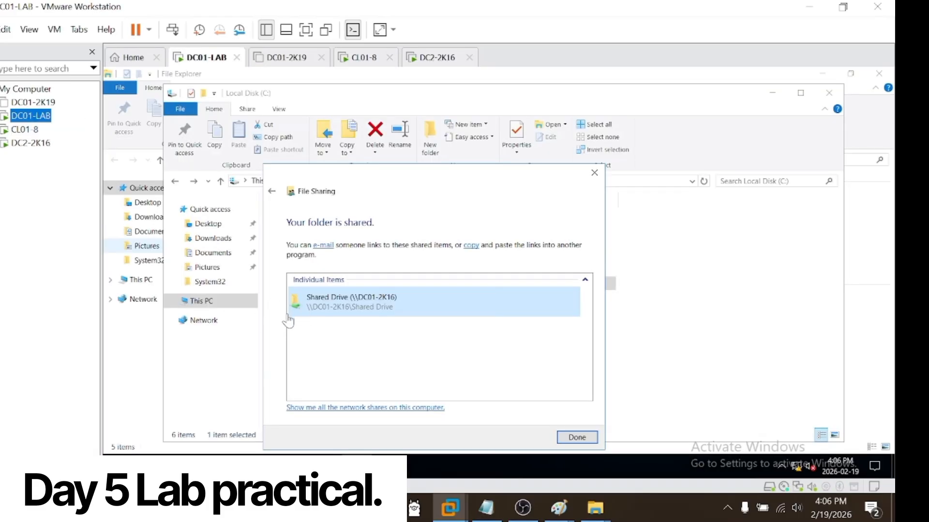
click(32, 144)
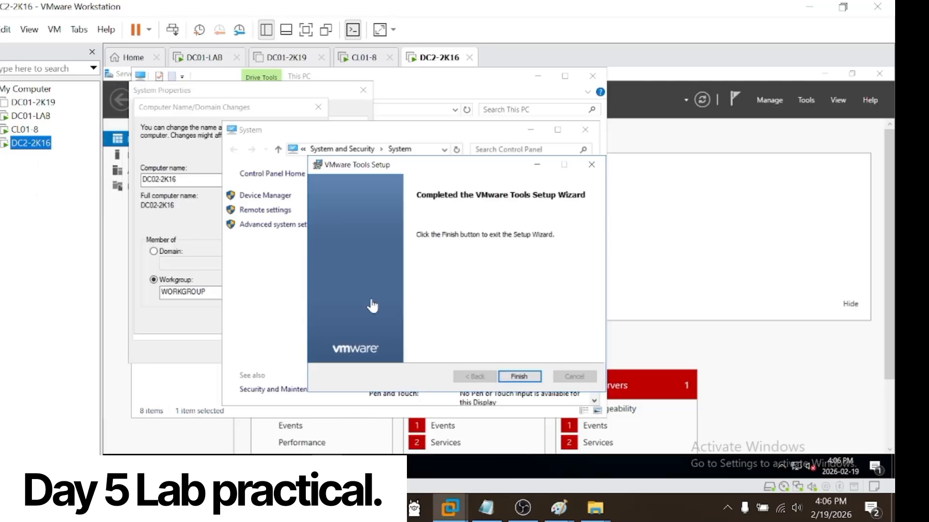
click(516, 378)
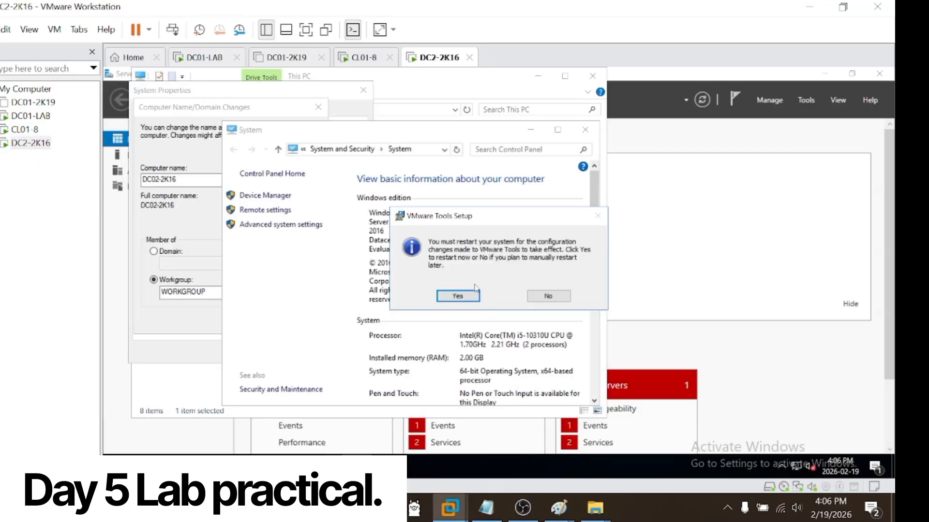
click(473, 295)
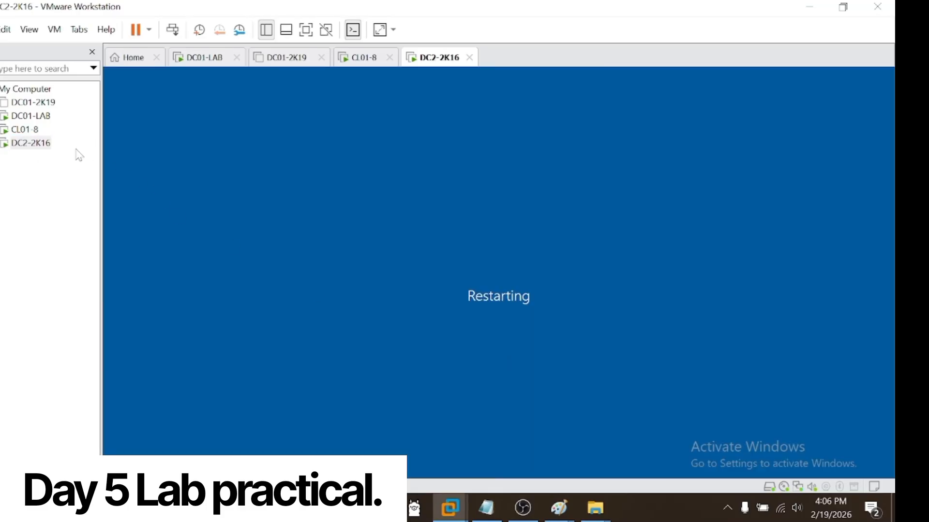
Step: On DC01-LAB, open the profile settings of the user listed just above the Protected Users group in Active Directory Users and Computers
click(24, 129)
click(31, 116)
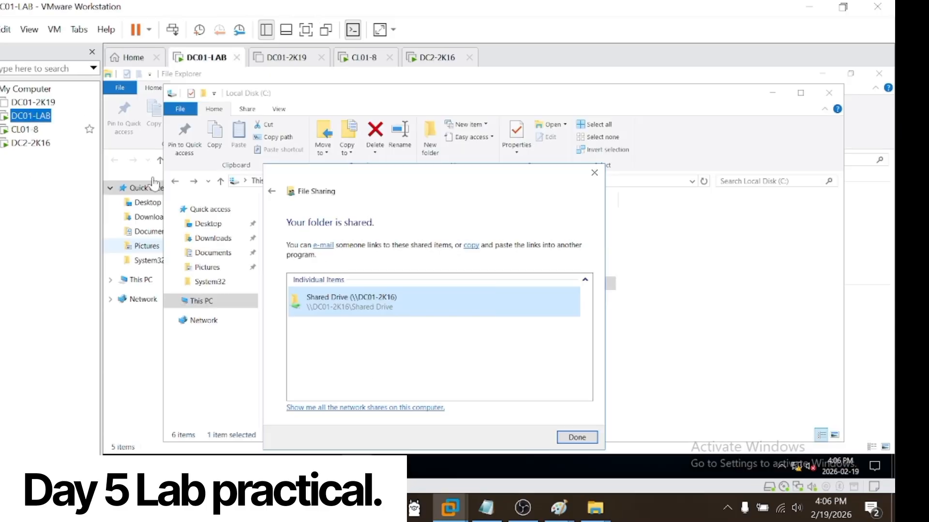
mouse_move(329, 462)
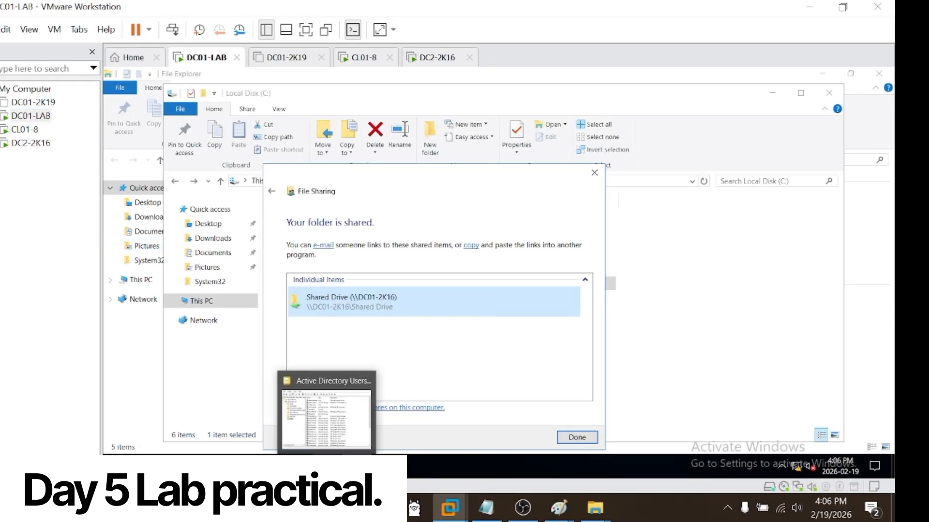
click(332, 436)
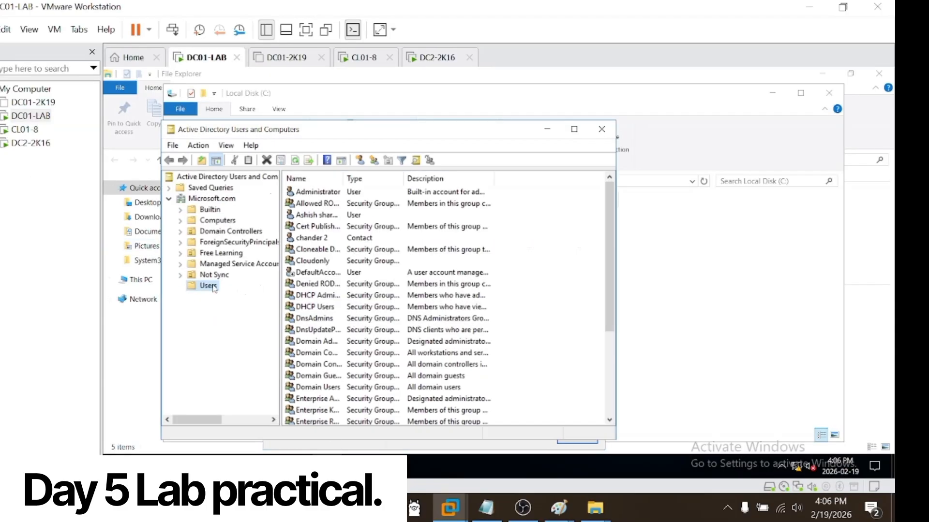
click(325, 241)
key(n)
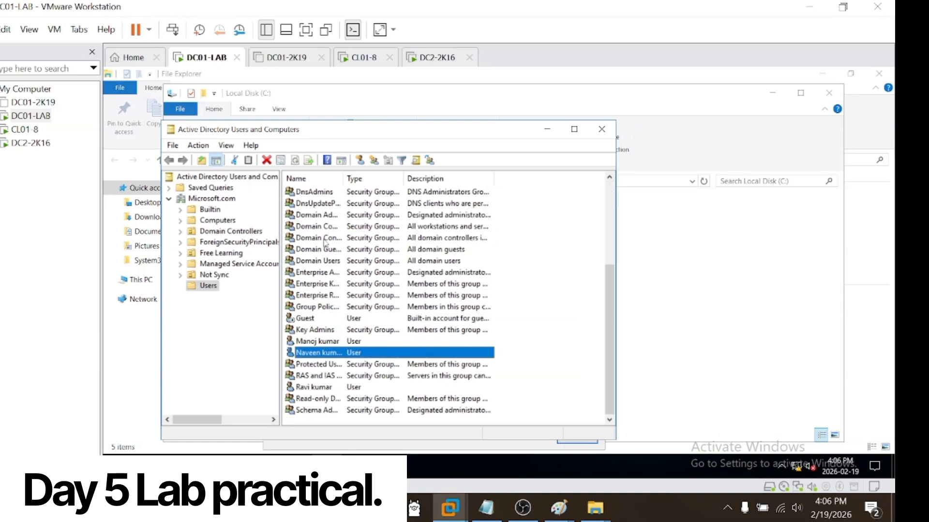
double_click(332, 355)
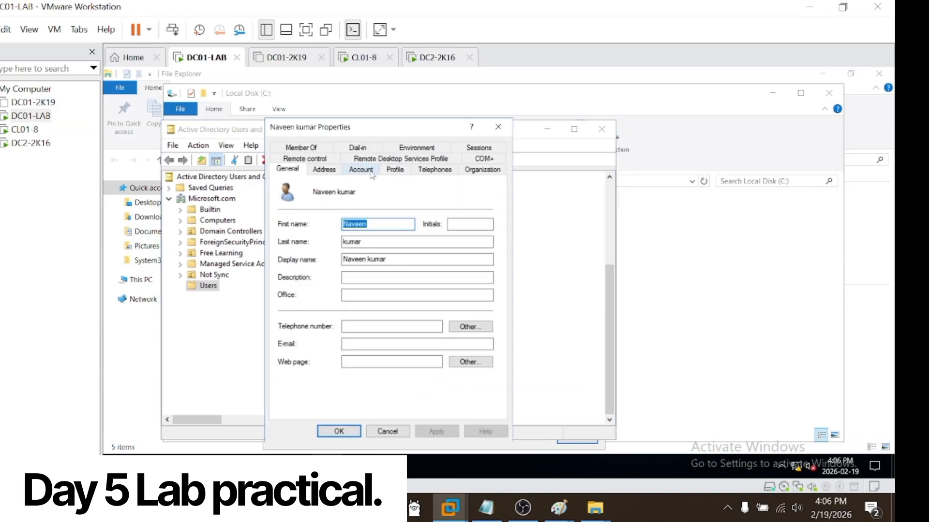
click(361, 170)
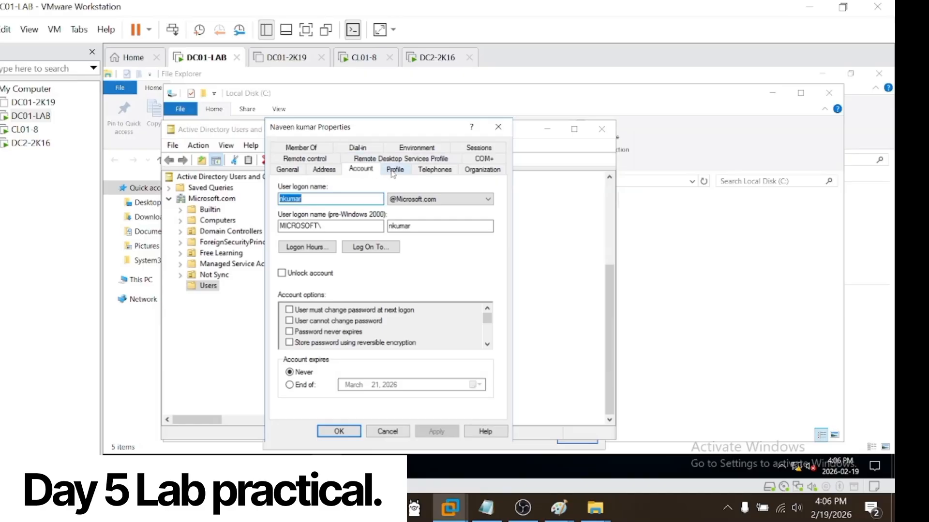
click(394, 170)
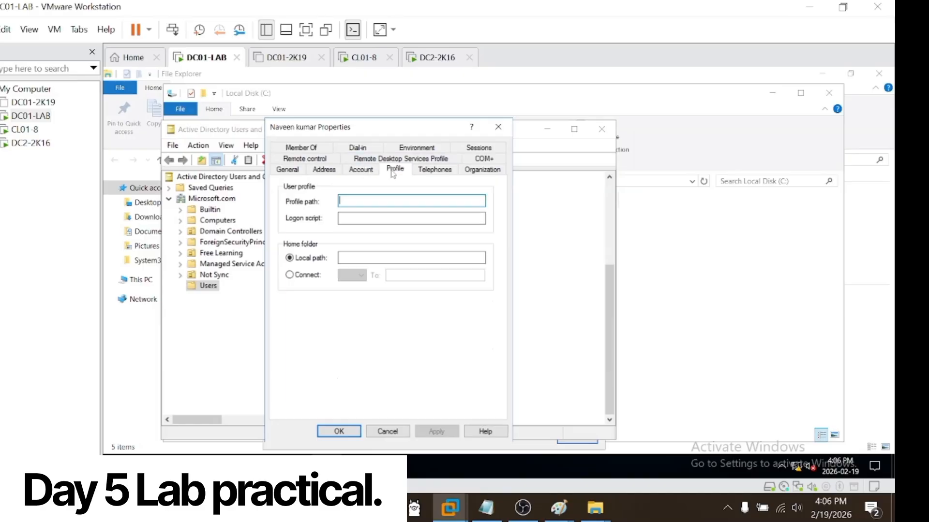
Step: Set the user's home folder to connect drive Z: and paste the copied Shared Drive link as its target
click(291, 281)
click(397, 276)
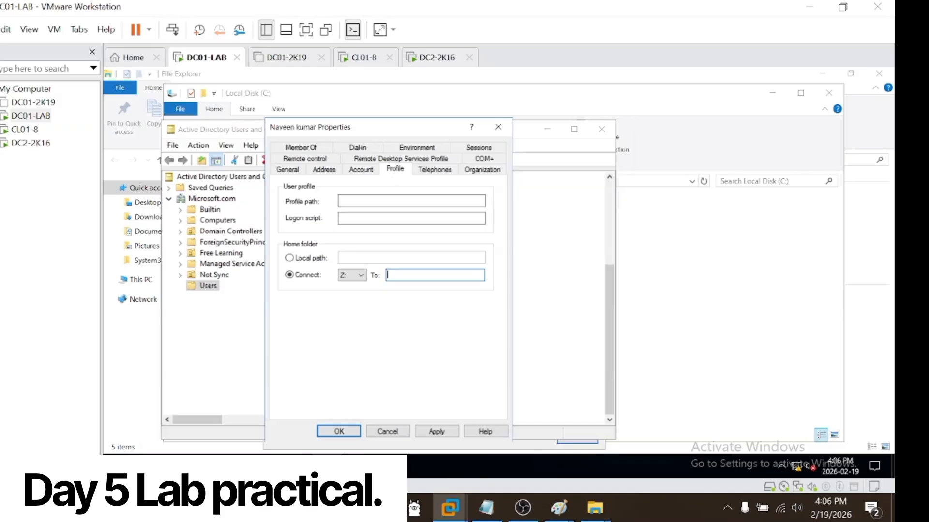
text(file://DC01-2K16/Shared%20Drive)
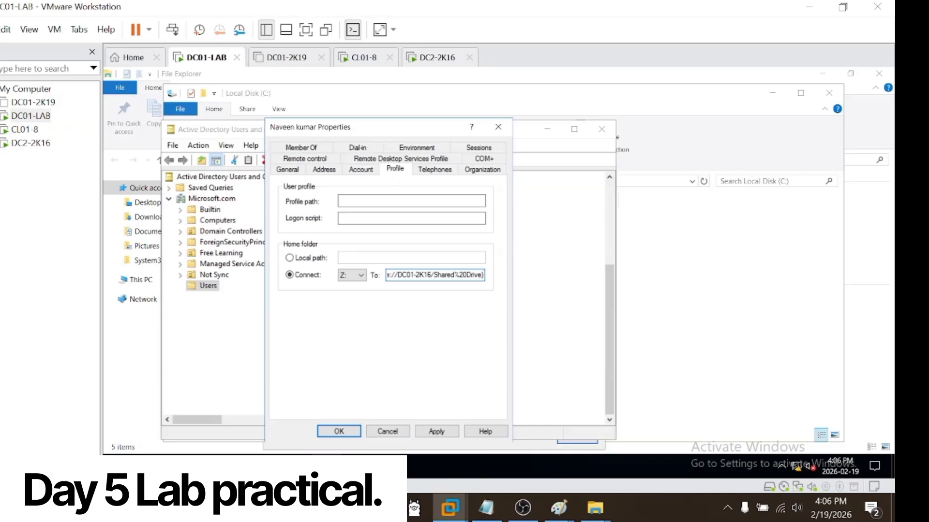
Step: Strip the folder name, brackets and file prefix from the pasted home folder link and try to apply the path
key(ctrl+Left)
key(ctrl+Left)
key(ctrl+Left)
key(ctrl+Left)
key(ctrl+Left)
key(ctrl+Left)
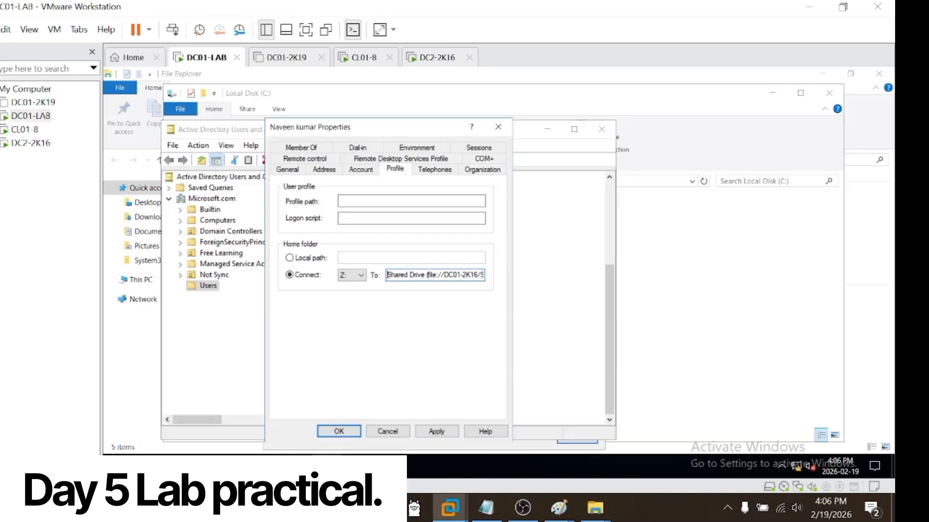
key(shift+Right)
key(shift+Right)
key(shift+Right)
key(shift+Right)
key(shift+Right)
key(shift+Right)
key(shift+Right)
key(shift+Right)
key(shift+Right)
key(shift+Right)
key(shift+Right)
key(shift+Right)
key(shift+Right)
key(shift+Right)
key(BackSpace)
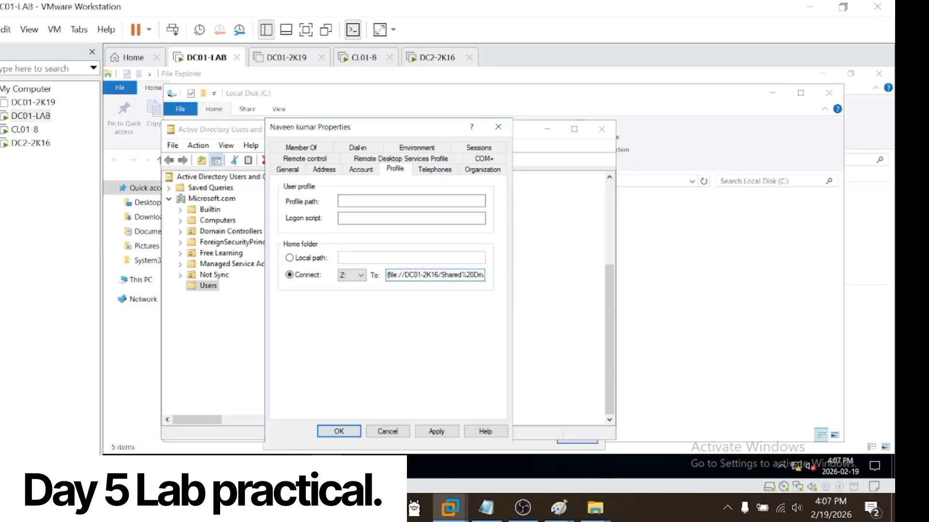
key(Delete)
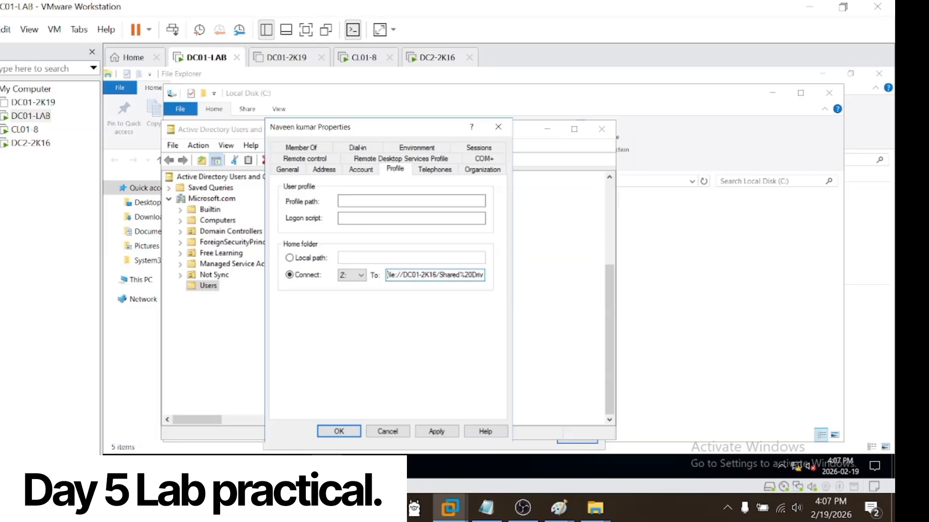
key(shift+Right)
key(shift+Right)
key(shift+Right)
key(shift+Right)
key(BackSpace)
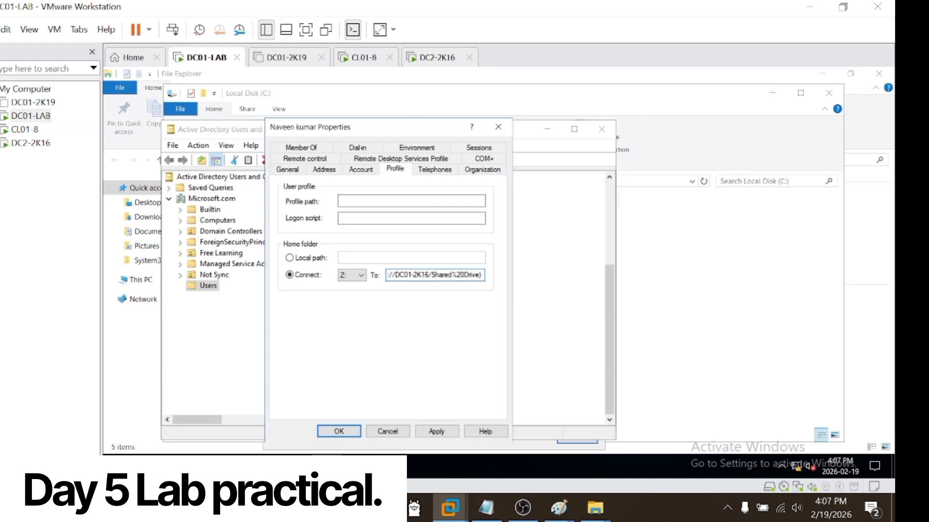
key(BackSpace)
click(426, 437)
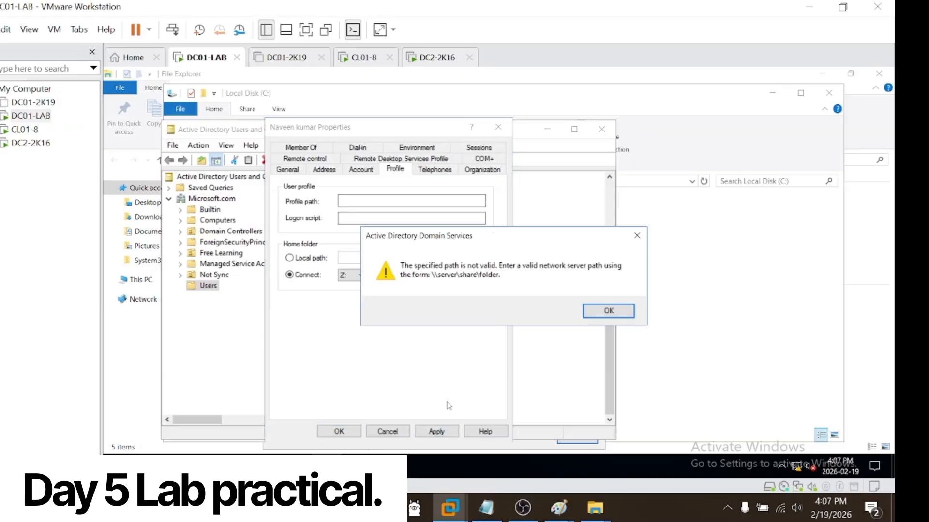
Step: Dismiss the path warning and clear the entire home folder target path
click(593, 313)
key(BackSpace)
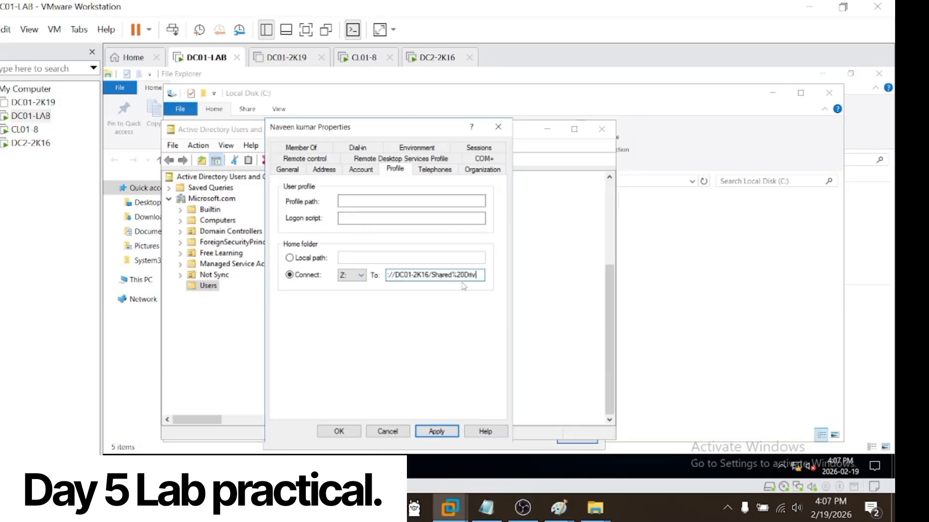
key(BackSpace)
key(BackSpace)
key(BackSpace)
key(BackSpace)
key(BackSpace)
key(BackSpace)
key(BackSpace)
key(BackSpace)
key(BackSpace)
key(BackSpace)
key(BackSpace)
key(BackSpace)
key(BackSpace)
key(BackSpace)
key(BackSpace)
key(BackSpace)
key(BackSpace)
key(BackSpace)
key(BackSpace)
key(BackSpace)
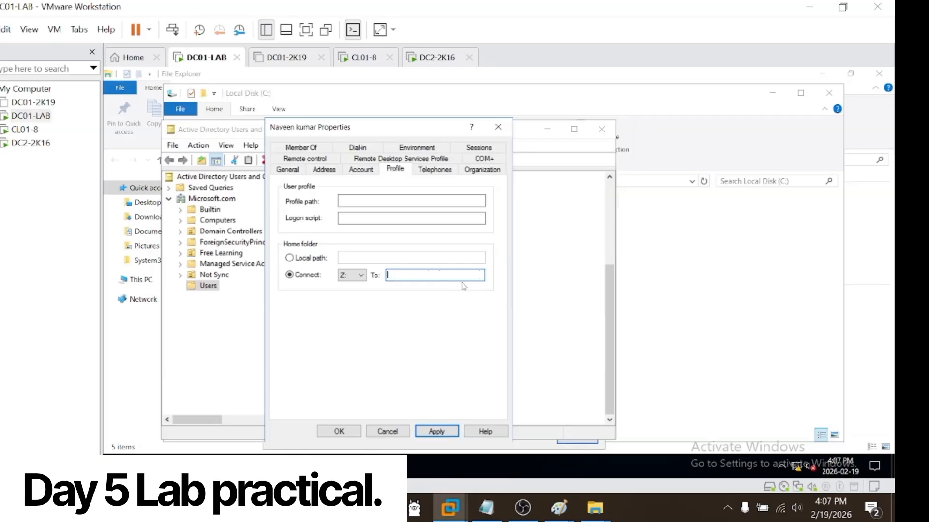
Step: Open the system properties of This PC, copy the full computer name DC01-2K16.Microsoft.com and close the dialog
click(224, 465)
click(226, 409)
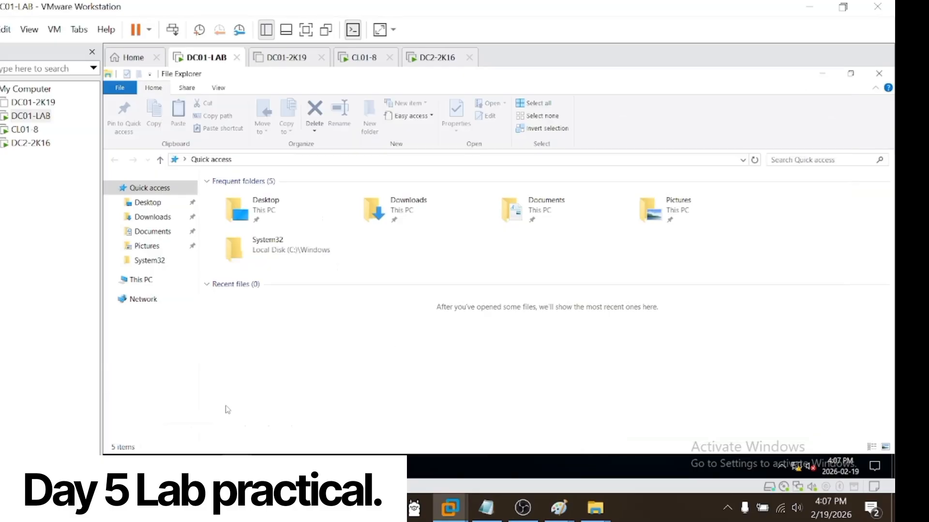
click(152, 283)
right_click(153, 284)
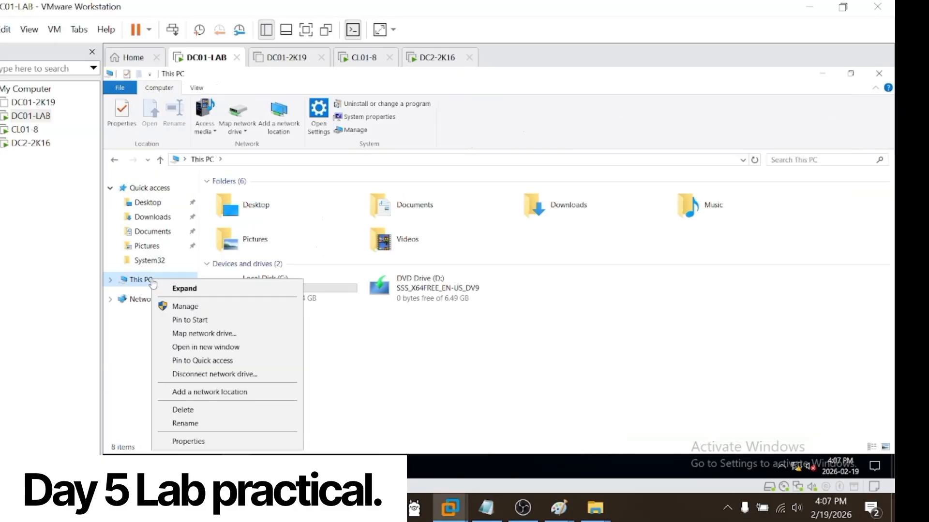
click(219, 447)
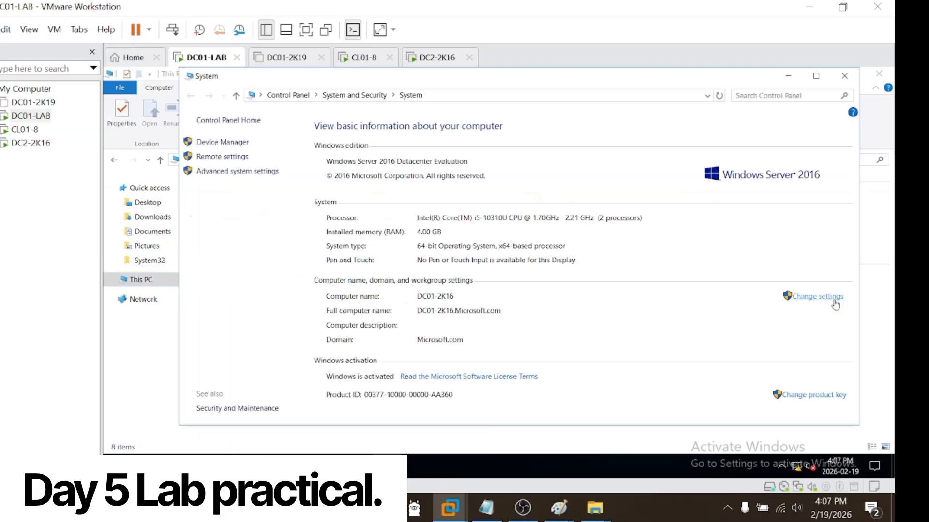
click(834, 302)
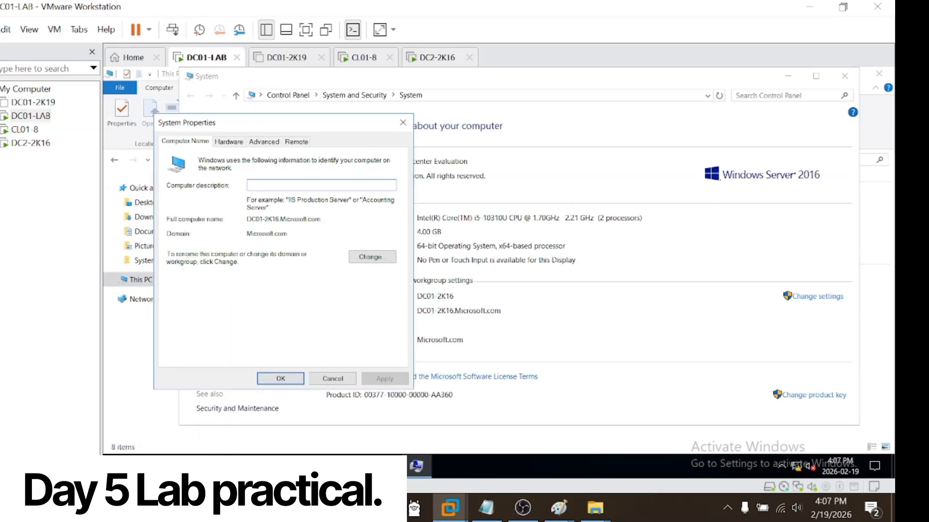
drag(321, 219, 248, 221)
key(ctrl+c)
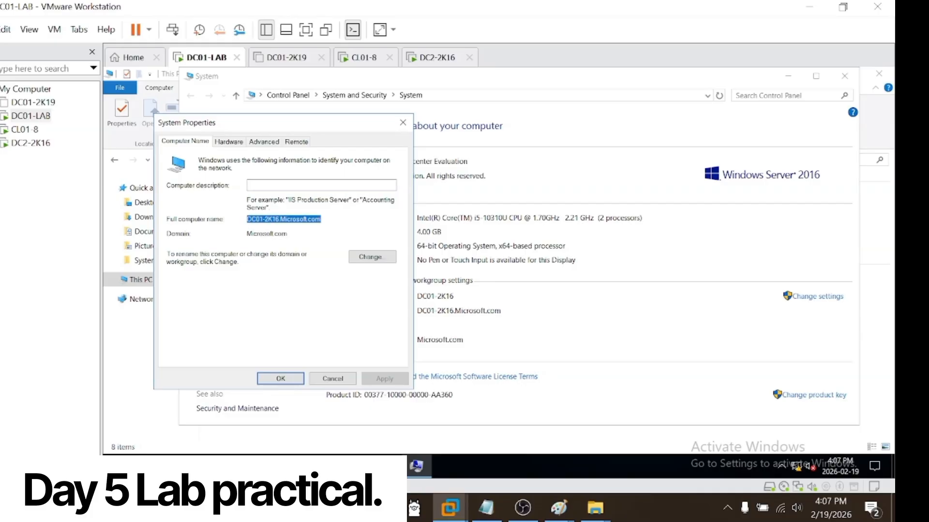
click(403, 122)
Step: Return to the selected user's profile settings and enter DC01-2K16.Microsoft.com\ as the Z: home folder target
click(358, 466)
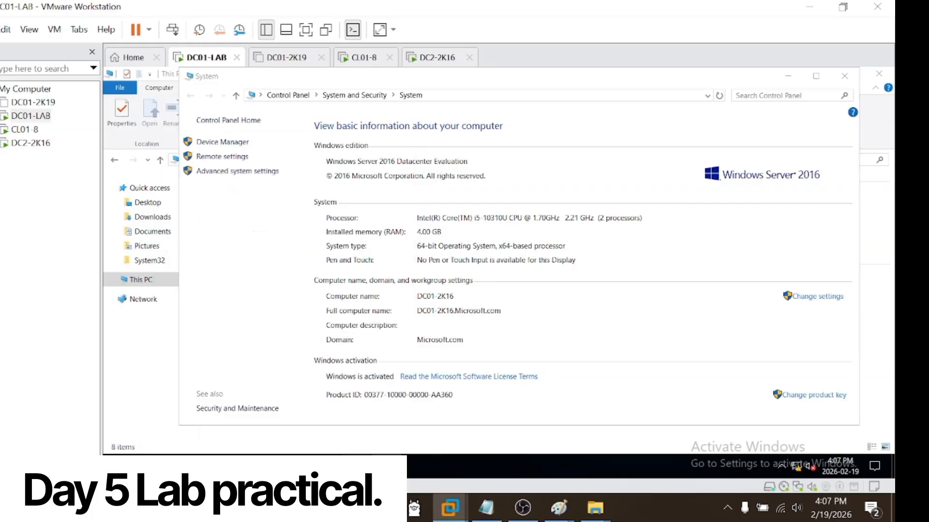
click(348, 431)
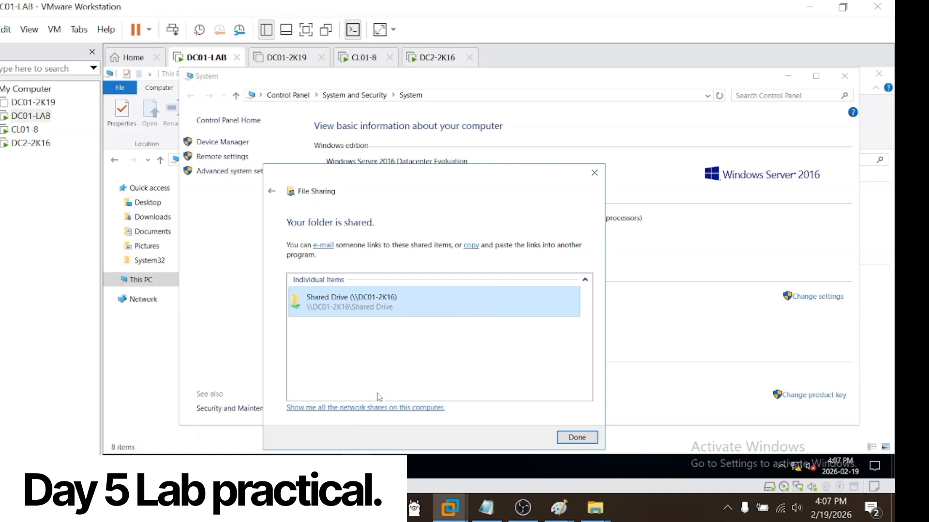
click(327, 466)
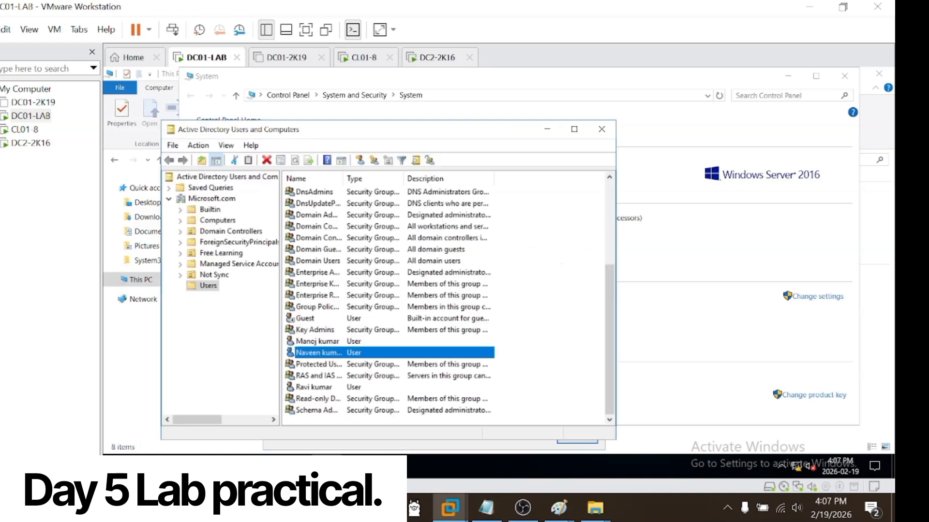
right_click(392, 357)
click(411, 327)
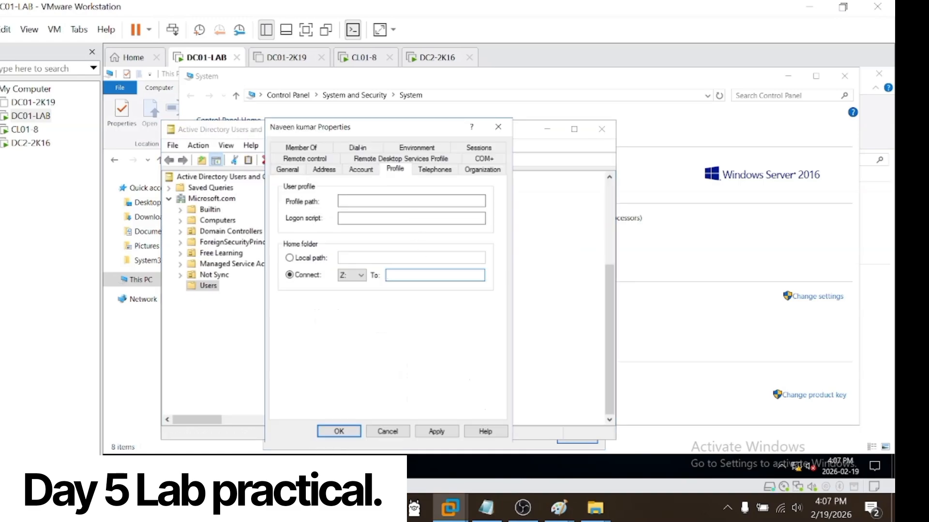
key(ctrl+v)
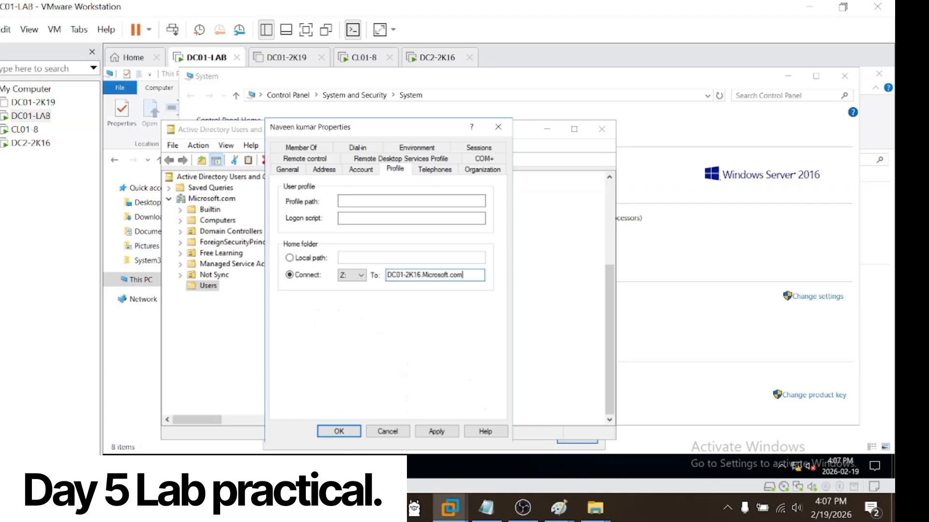
text(\)
Step: Browse Local Disk (C:) in File Explorer, check its Users folder and return to the drive's root
mouse_move(356, 467)
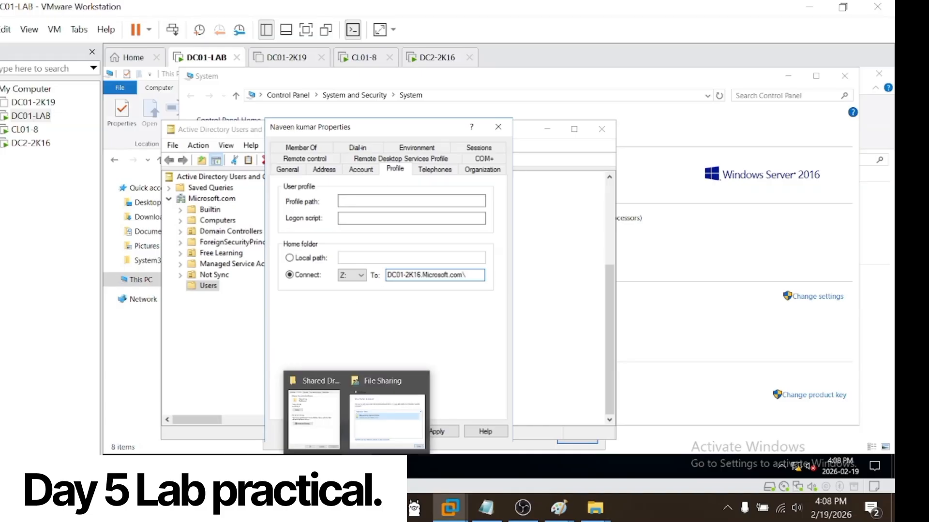
mouse_move(296, 466)
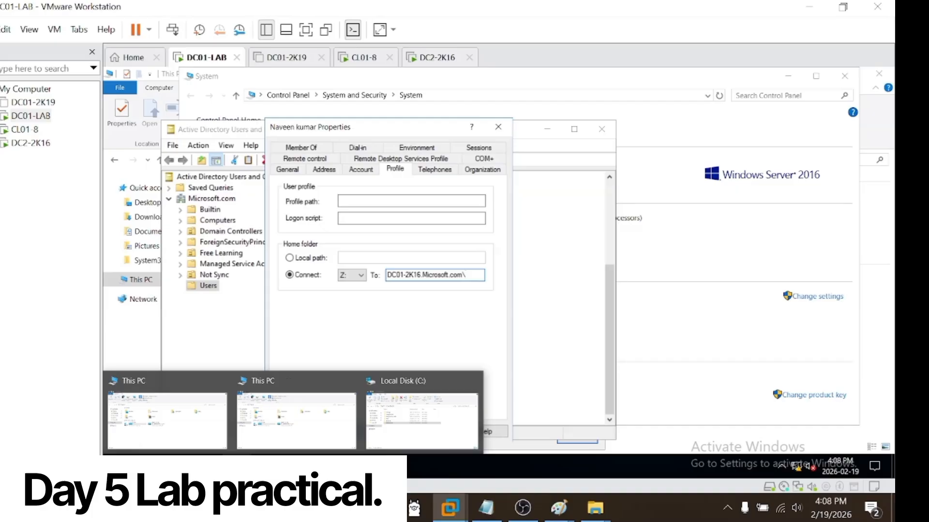
click(200, 427)
double_click(255, 293)
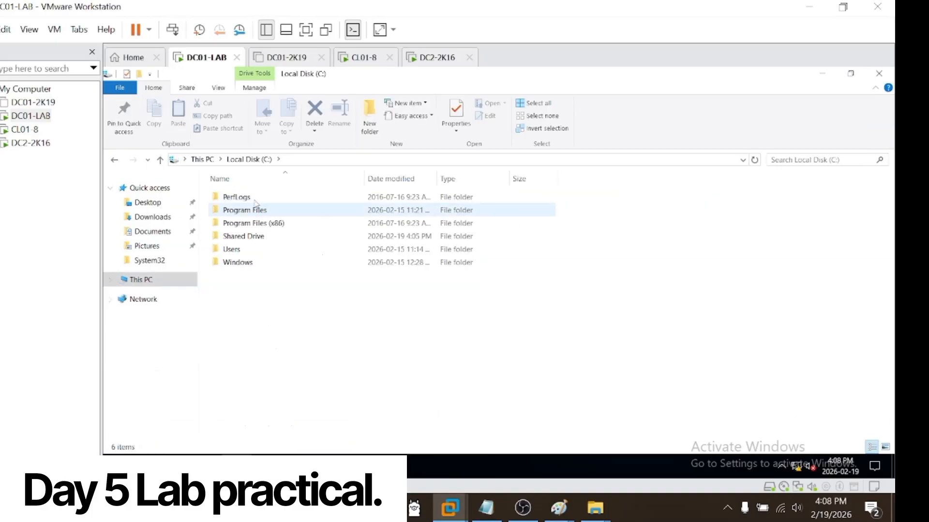
double_click(249, 250)
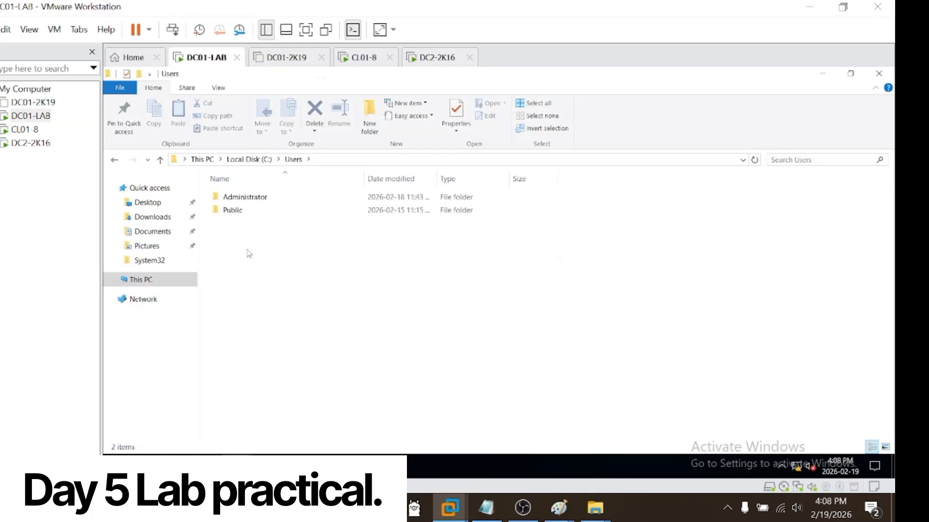
click(249, 160)
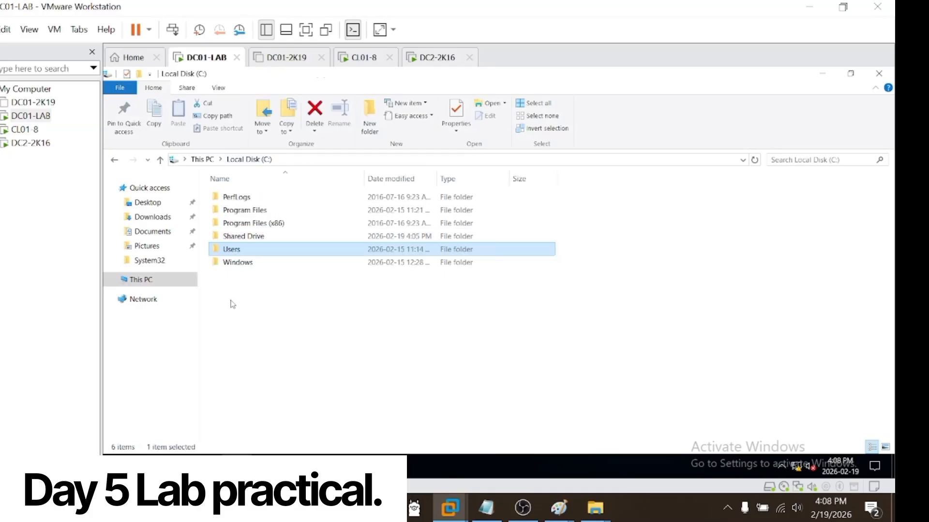
Step: Open the Shared Drive folder on Local Disk (C:) and copy its full path
click(233, 331)
right_click(266, 328)
click(320, 215)
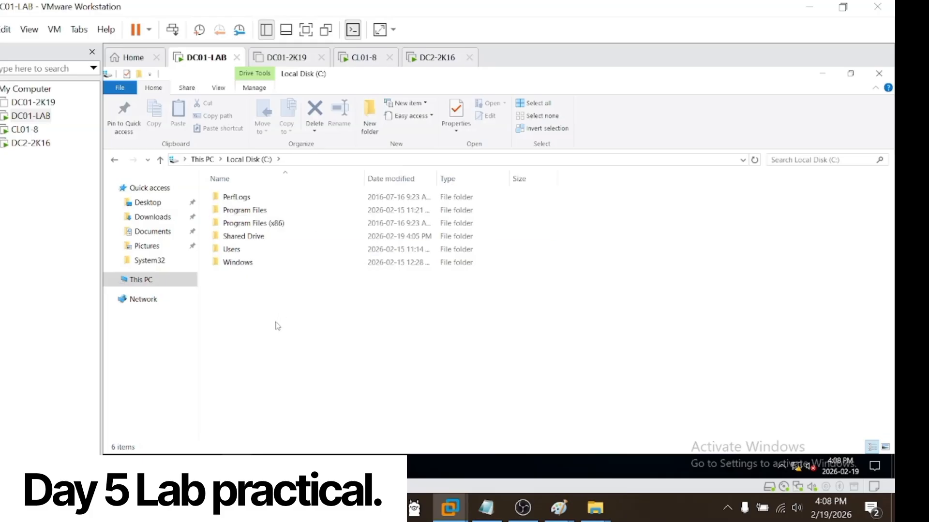
right_click(277, 326)
click(252, 246)
click(252, 241)
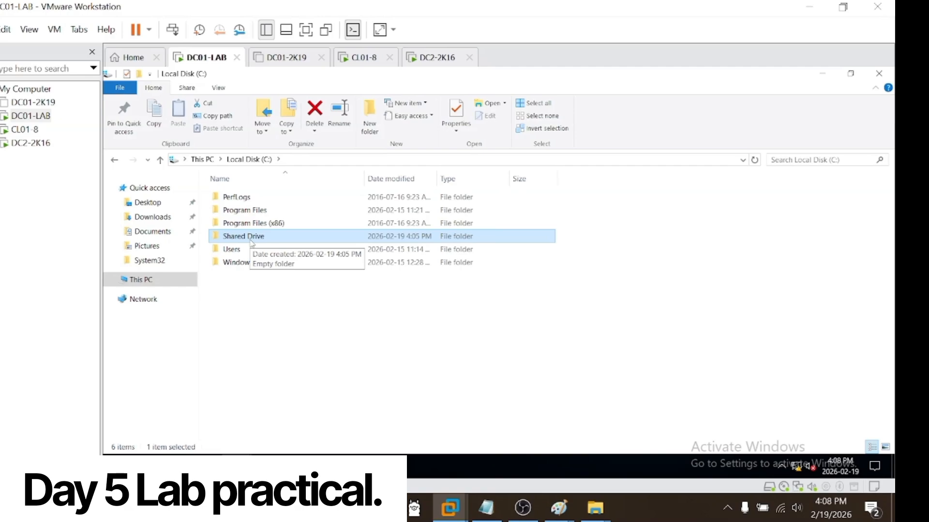
double_click(252, 243)
key(alt+d)
key(ctrl+c)
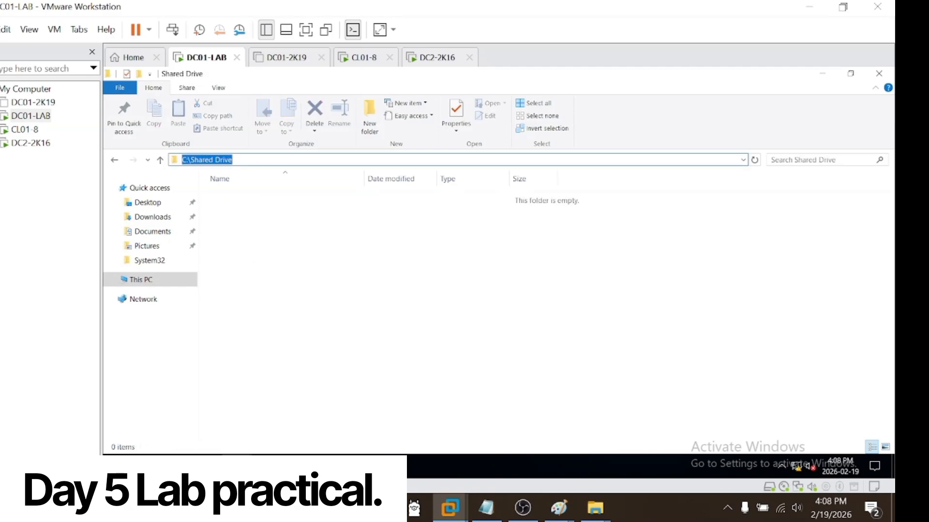
Step: Append C:\Shared Drive\ to the server name in the user's Z: home folder target and try to apply it
click(386, 467)
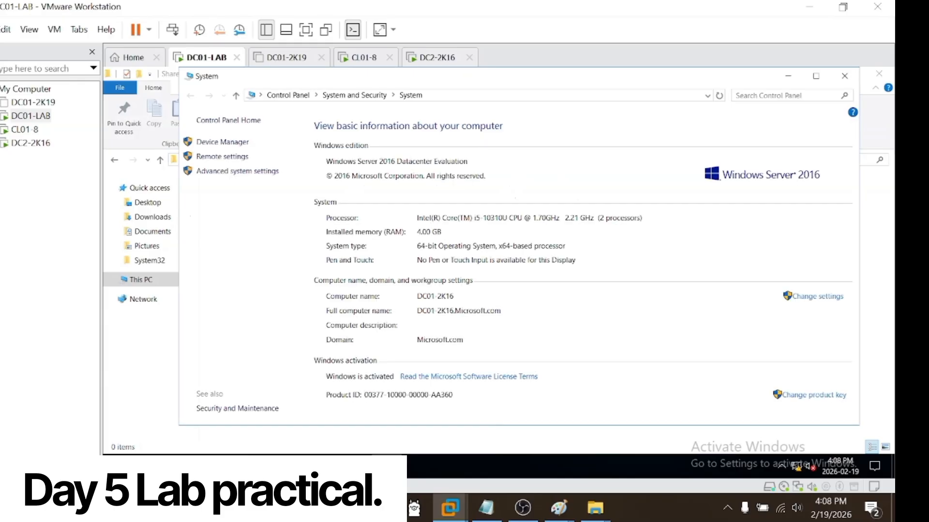
click(386, 466)
click(328, 467)
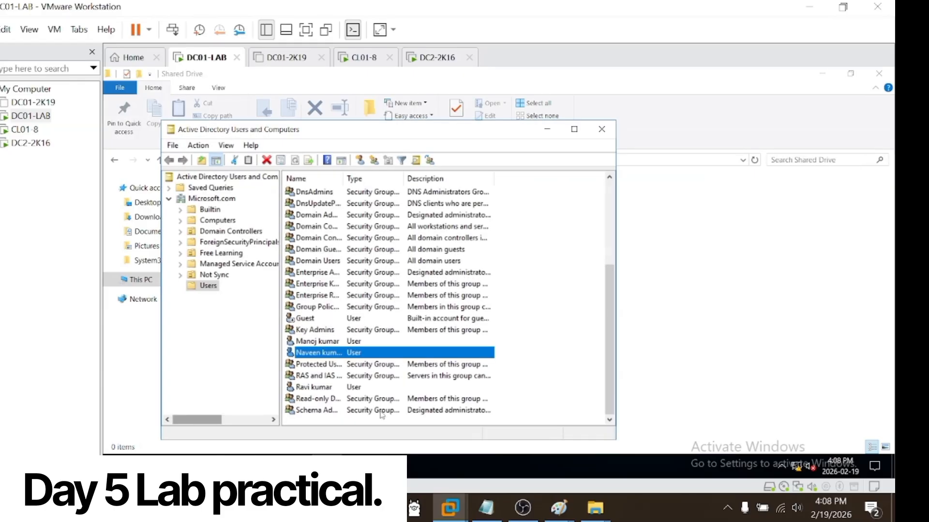
right_click(384, 355)
click(425, 329)
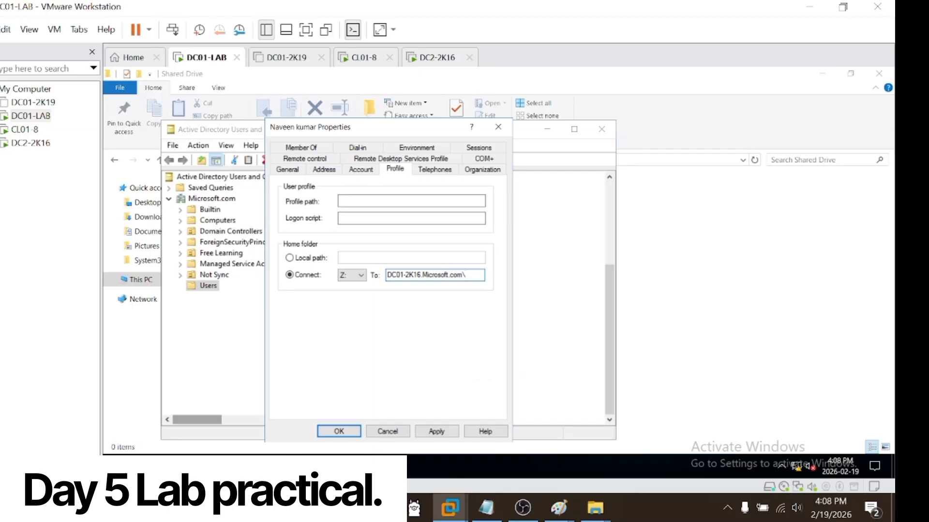
key(ctrl+v)
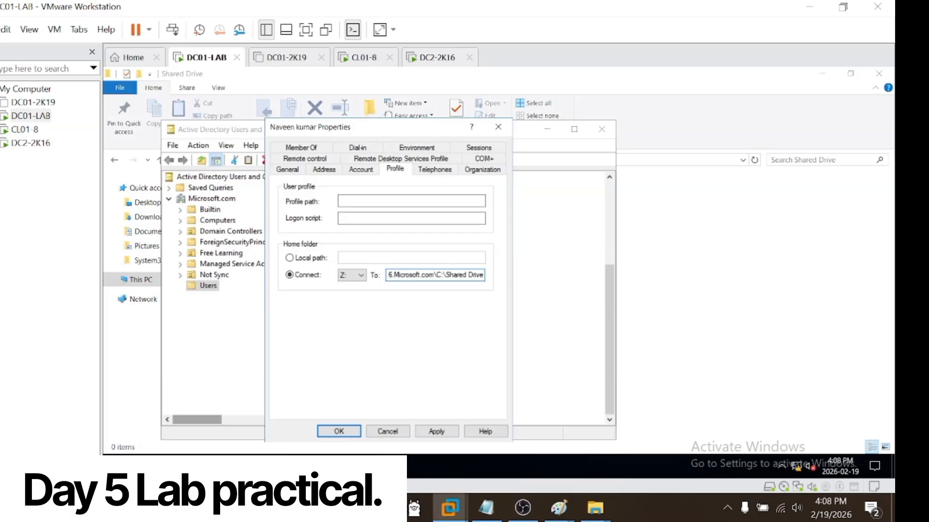
text(\)
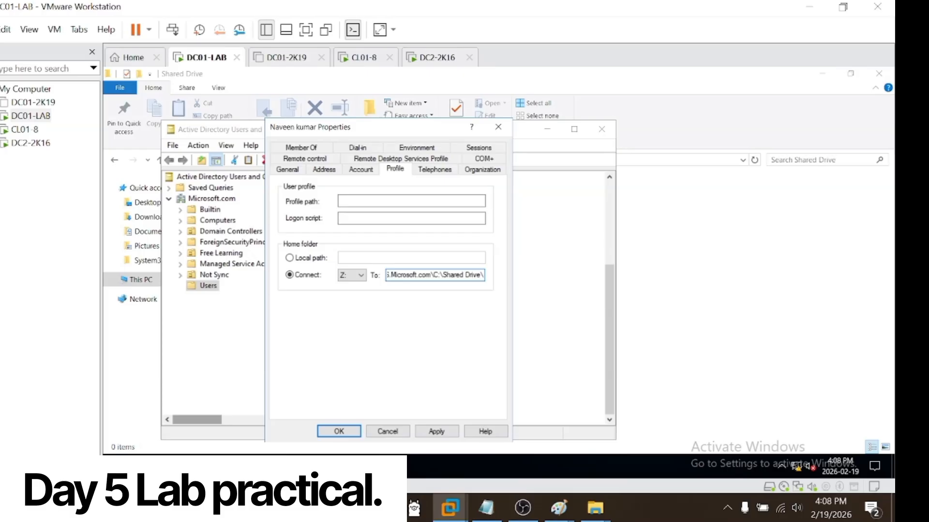
click(437, 431)
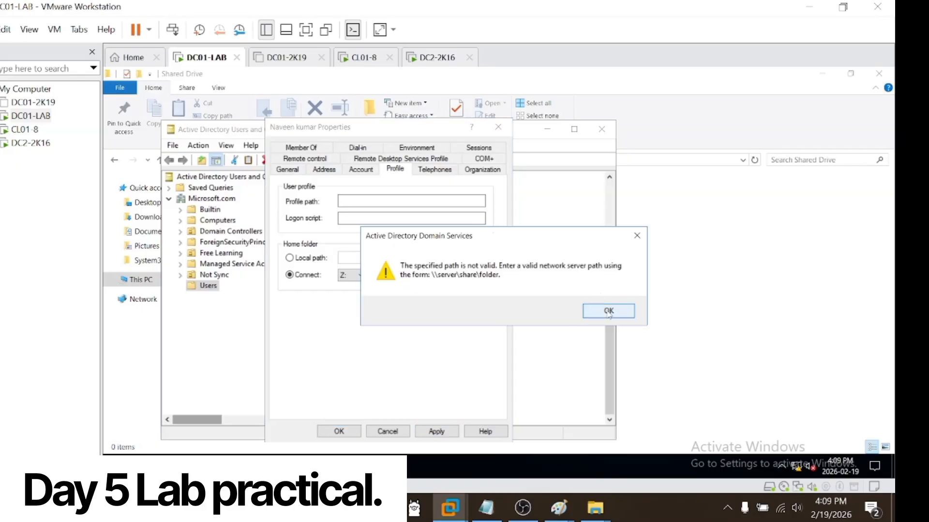
Step: Replace the entire home folder target with C:\Shared Drive, try to apply it and dismiss the path warning
click(609, 312)
key(ctrl+a)
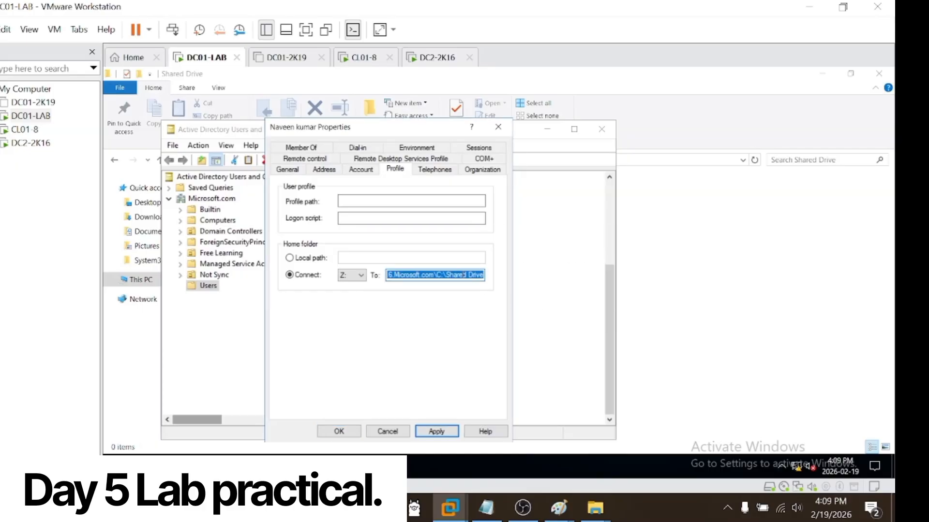
key(BackSpace)
text(C:\Shared Drive)
click(436, 432)
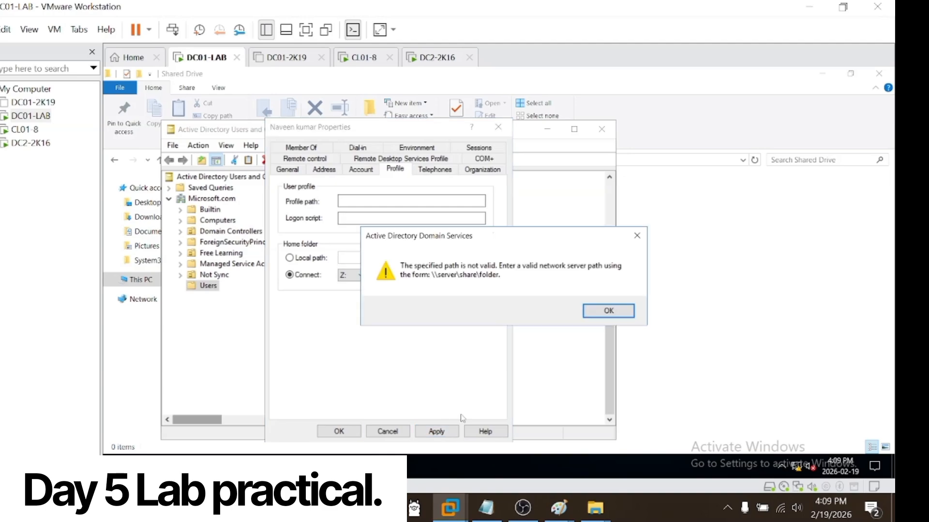
click(608, 311)
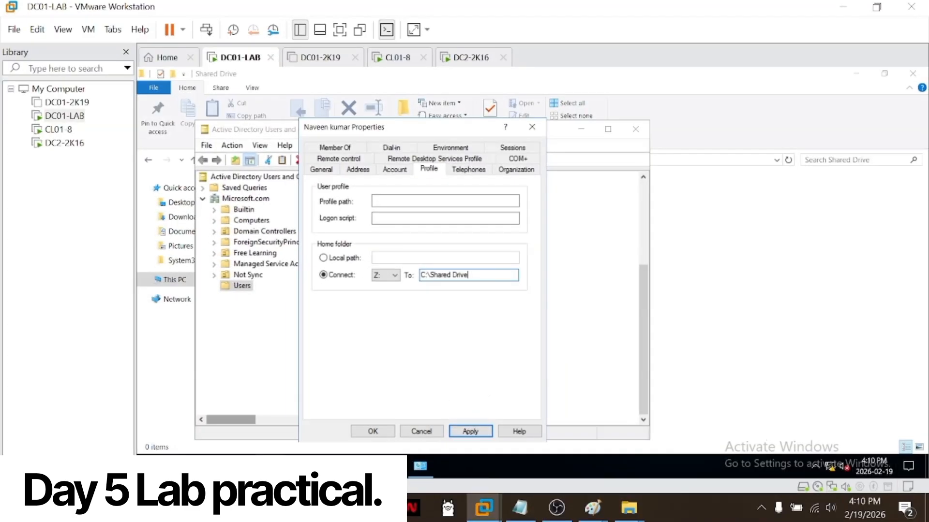
Step: Examine the advanced sharing settings and share permissions of the Shared Drive folder on Local Disk (C:)
mouse_move(420, 466)
click(320, 419)
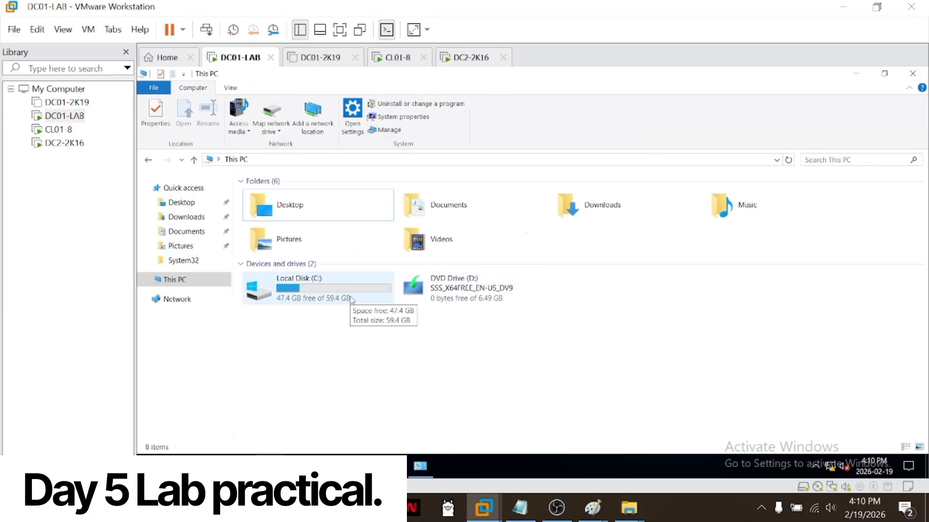
double_click(300, 286)
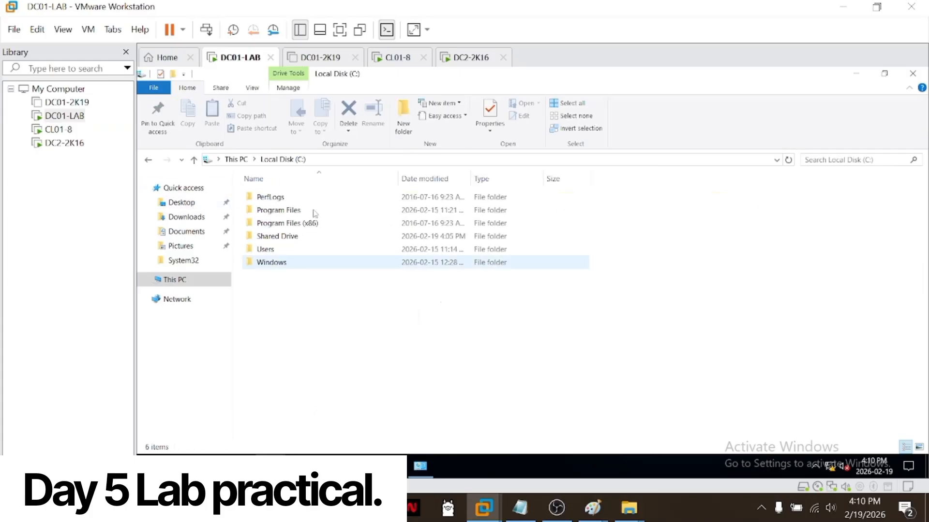
double_click(287, 237)
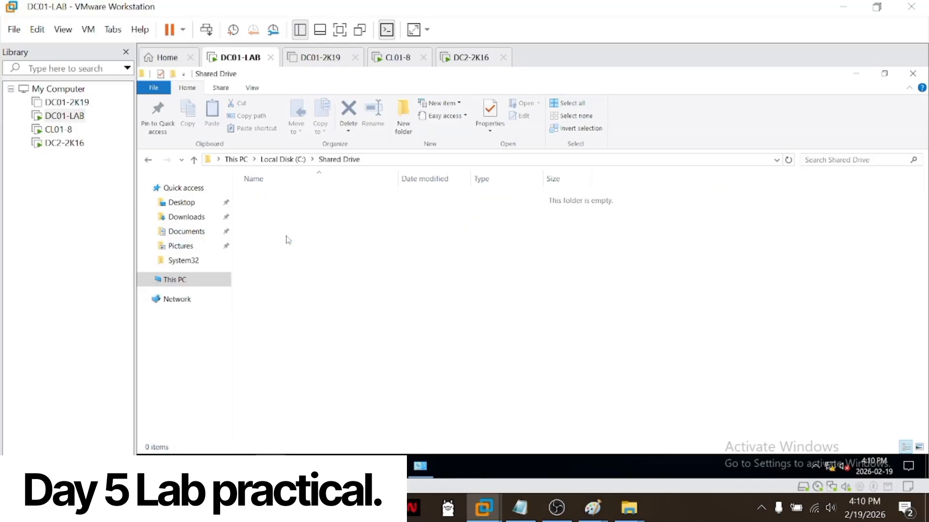
key(alt+Left)
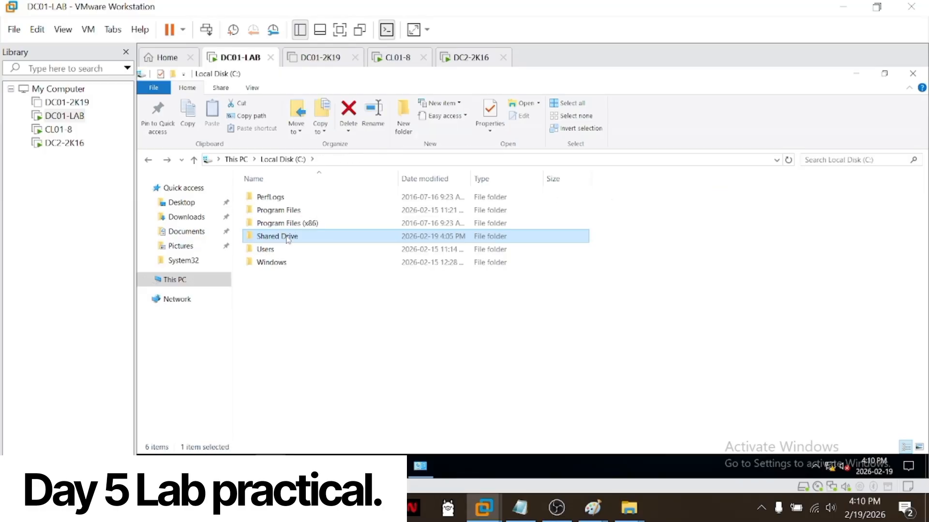
right_click(288, 237)
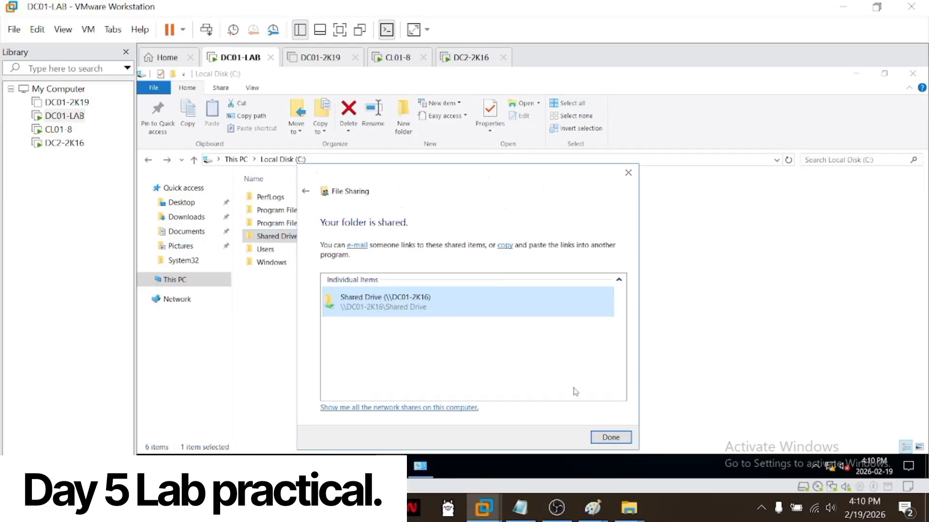
click(611, 438)
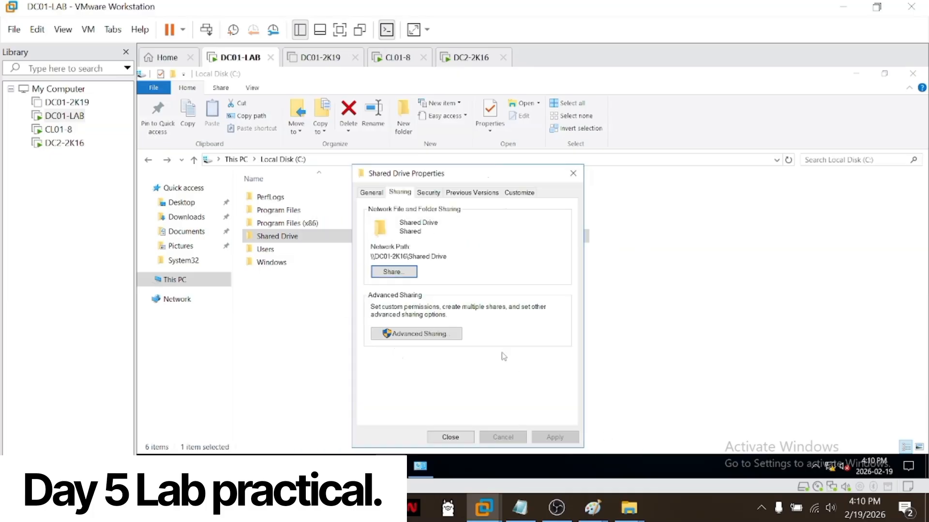
click(459, 333)
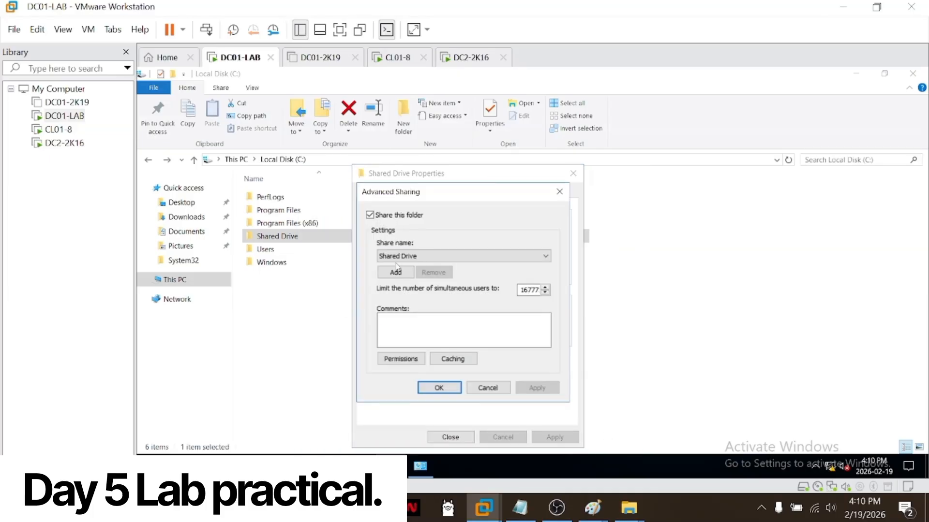
click(404, 359)
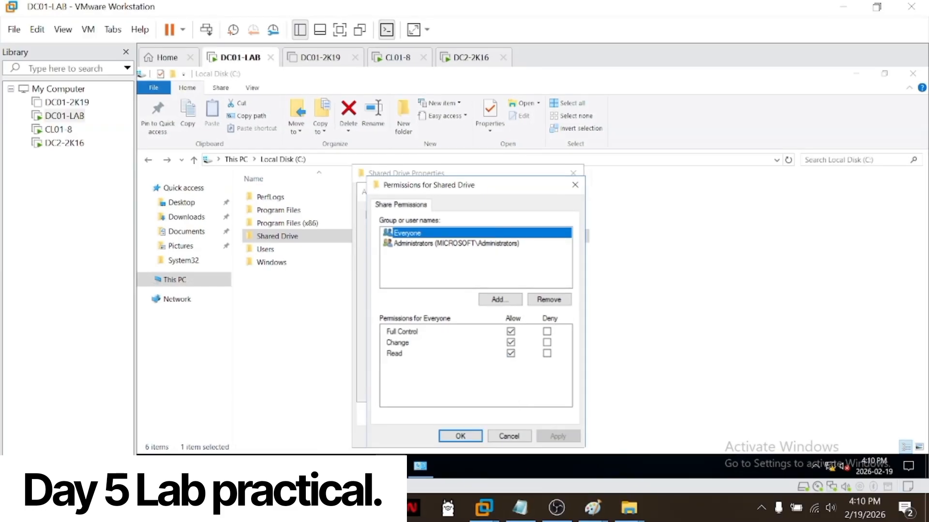
Step: Close the share permissions, advanced sharing and properties dialogs of the Shared Drive folder
click(478, 435)
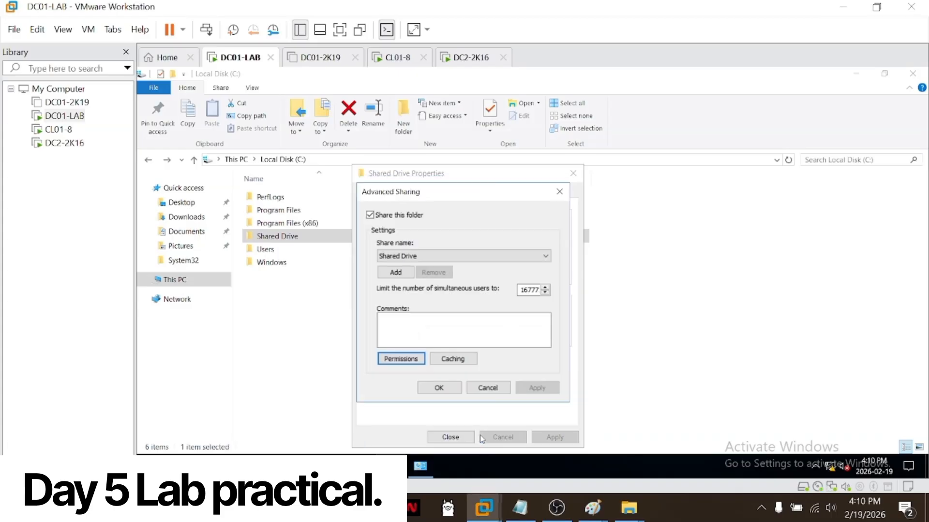
click(441, 388)
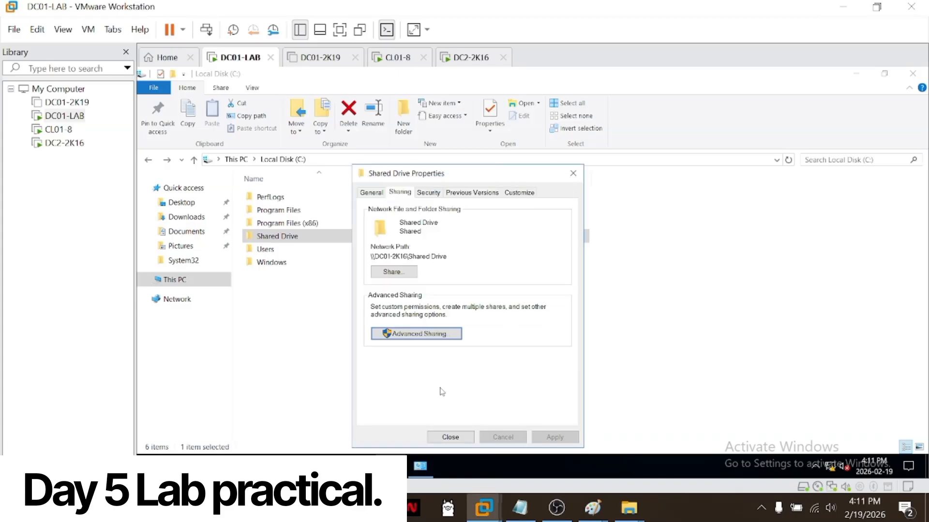
click(468, 438)
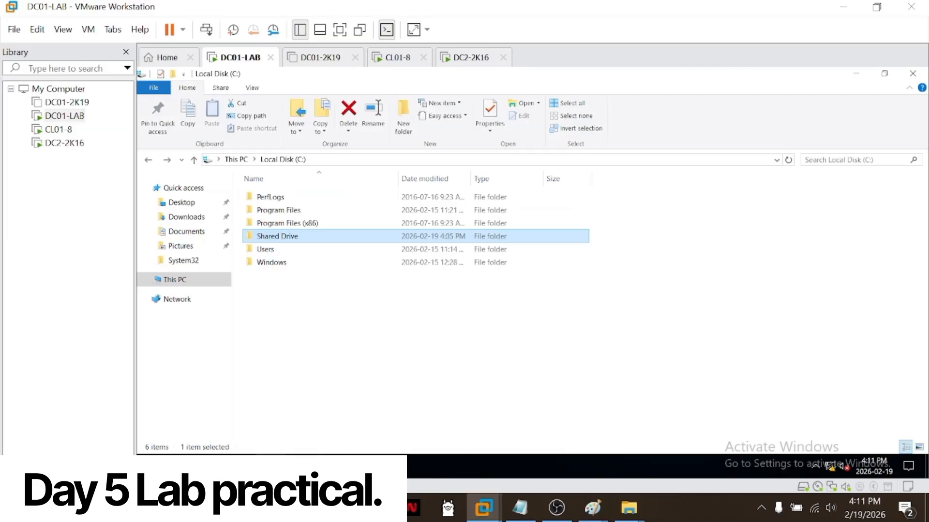
Step: Reopen the domain user's properties on DC01-LAB and reduce the Z: home folder target to \\
click(360, 466)
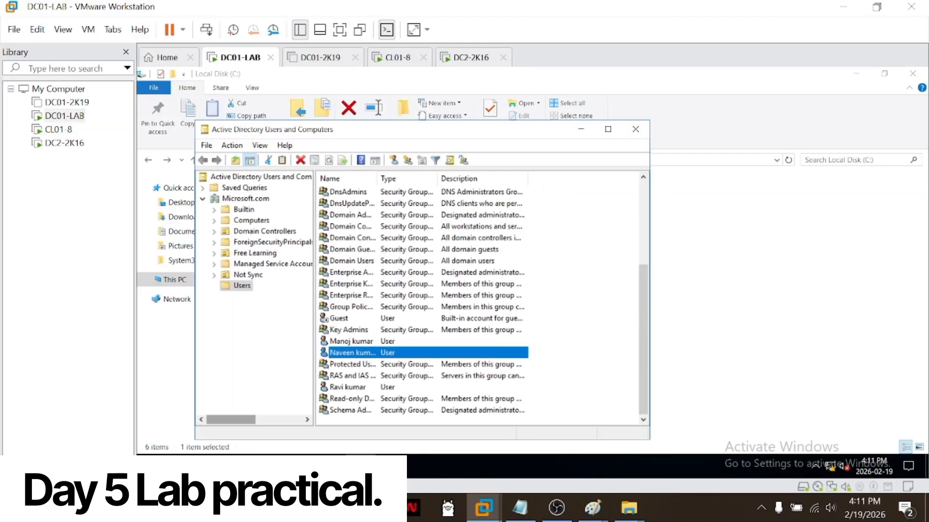
right_click(390, 355)
click(425, 326)
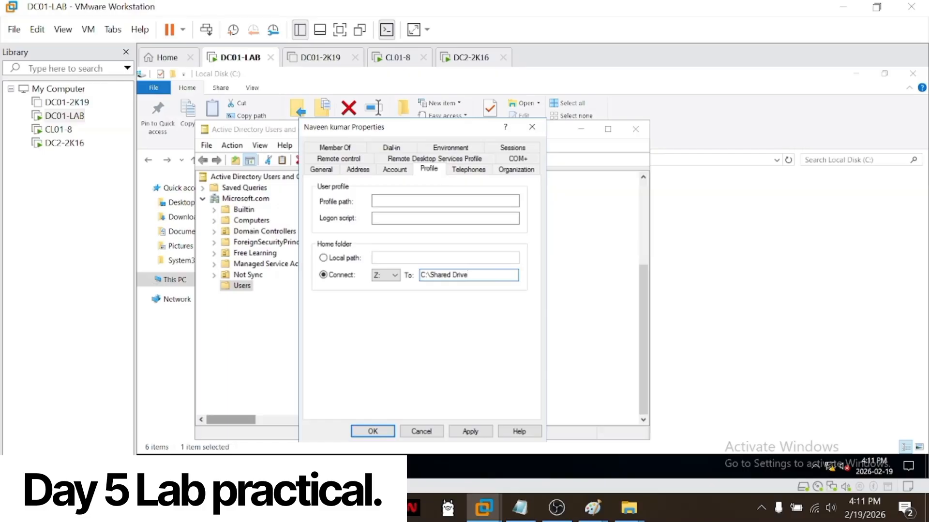
key(BackSpace)
key(BackSpace)
key(BackSpace)
key(BackSpace)
key(BackSpace)
key(BackSpace)
key(BackSpace)
key(BackSpace)
key(BackSpace)
key(BackSpace)
key(BackSpace)
key(BackSpace)
Step: Check DC01-LAB's computer name in its system properties and rename dialog, then cancel without renaming it
click(270, 466)
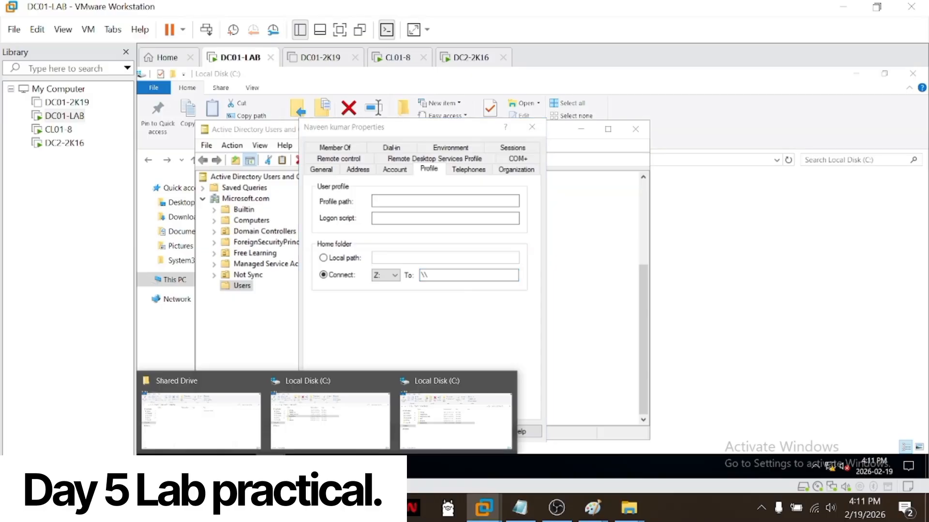
click(322, 440)
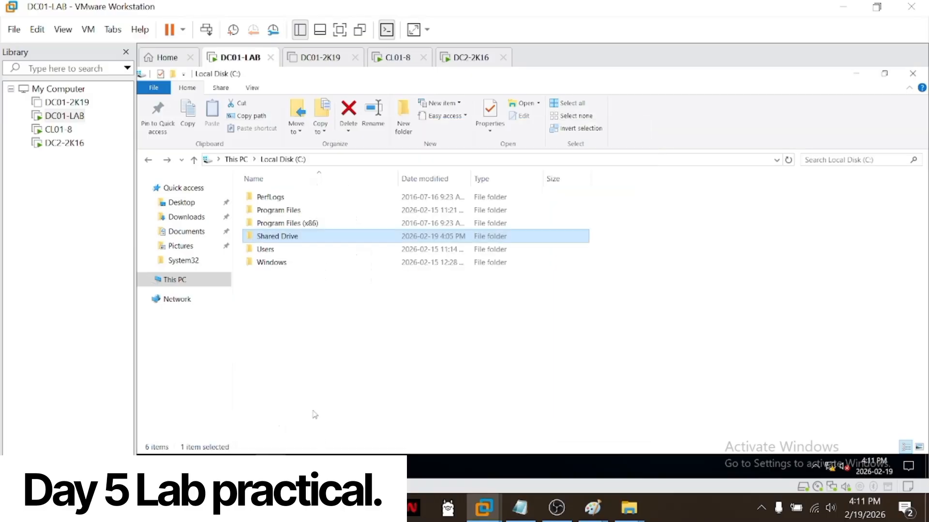
click(197, 286)
right_click(197, 285)
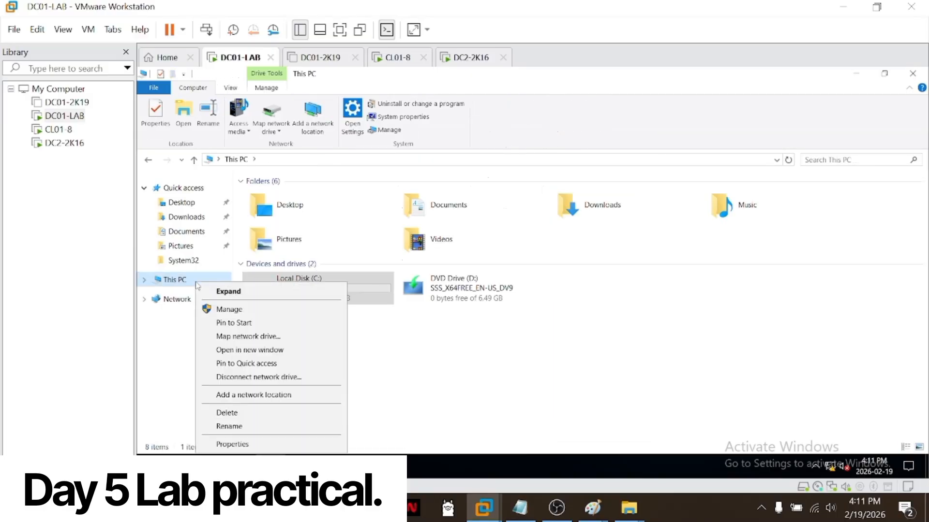
click(228, 441)
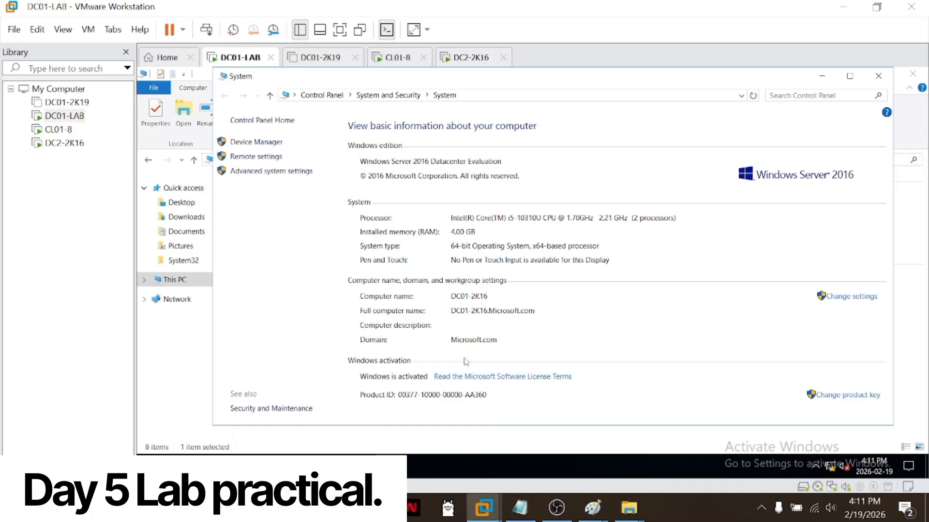
click(816, 301)
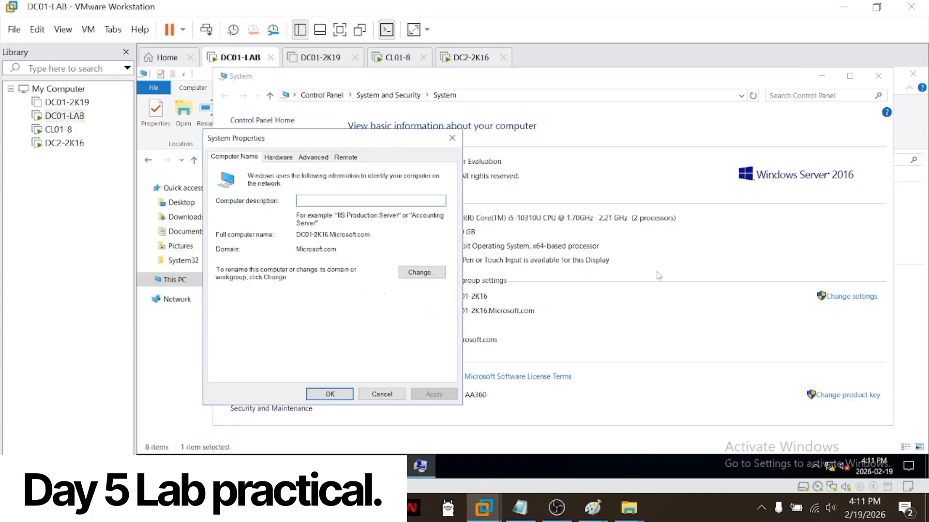
click(409, 270)
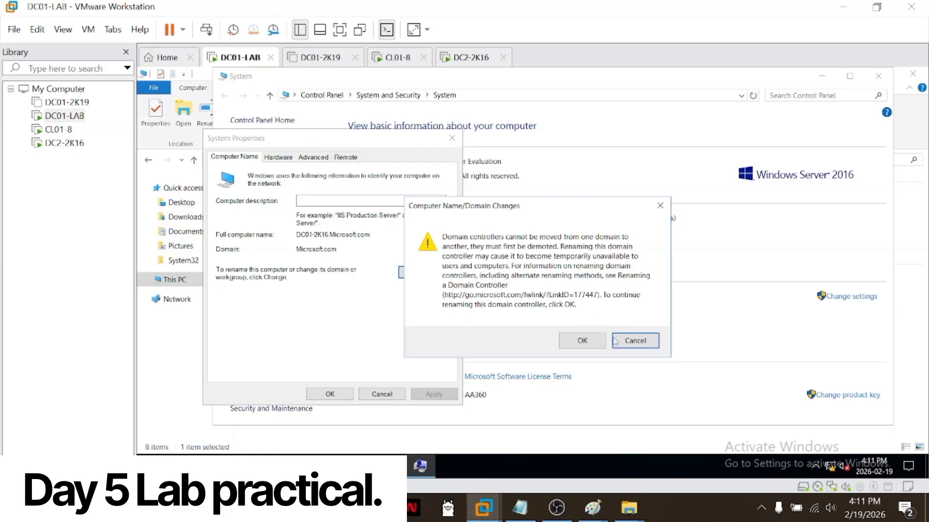
click(582, 340)
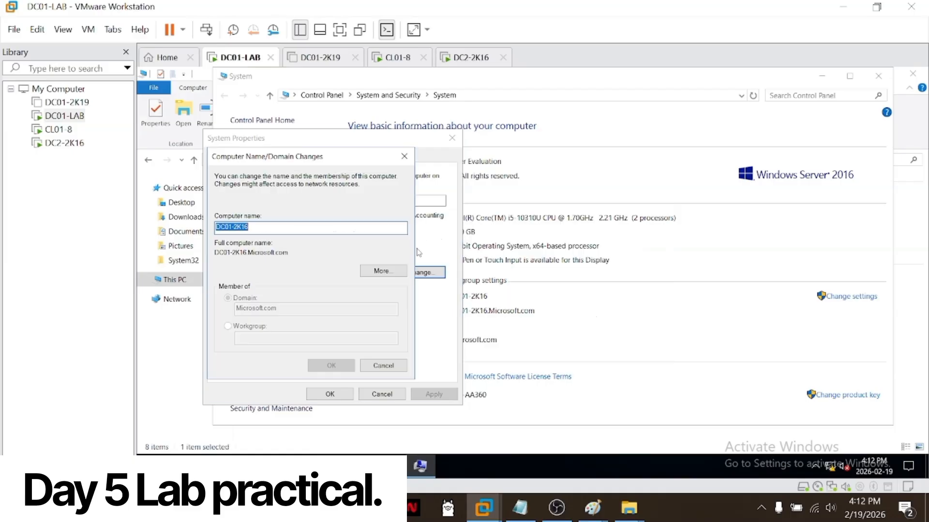
click(391, 366)
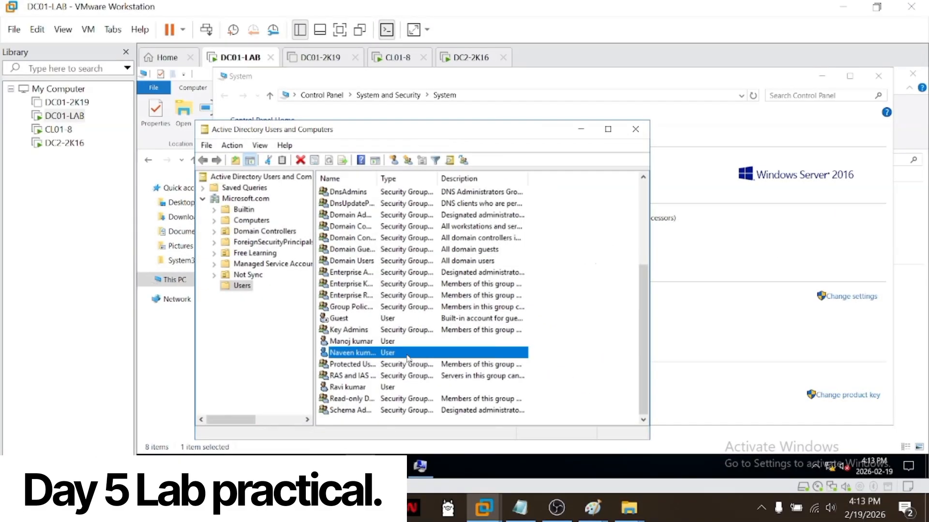
Step: Set the user's Z: home folder target to \\DC01-2K16\Shared drive\ followed by the user's logon name, and save the properties
right_click(408, 359)
click(466, 325)
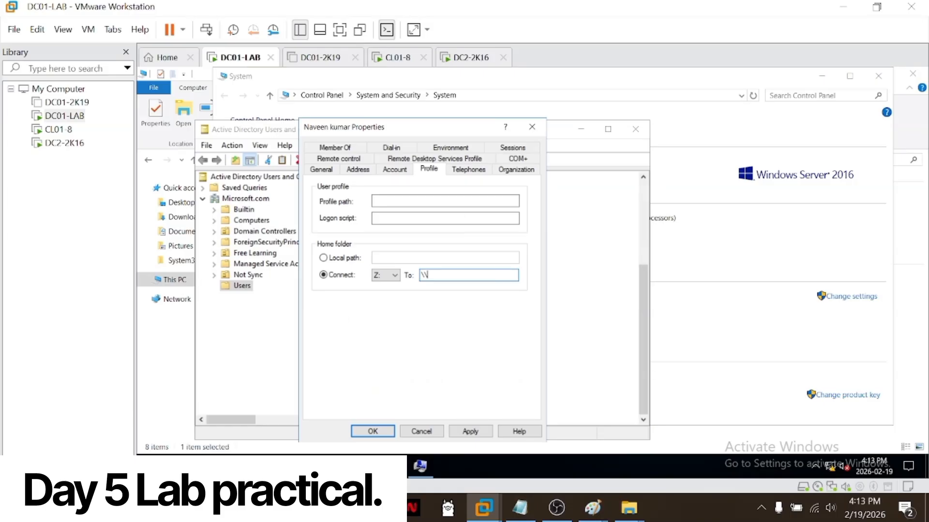
text(DC01-2K16\Shared )
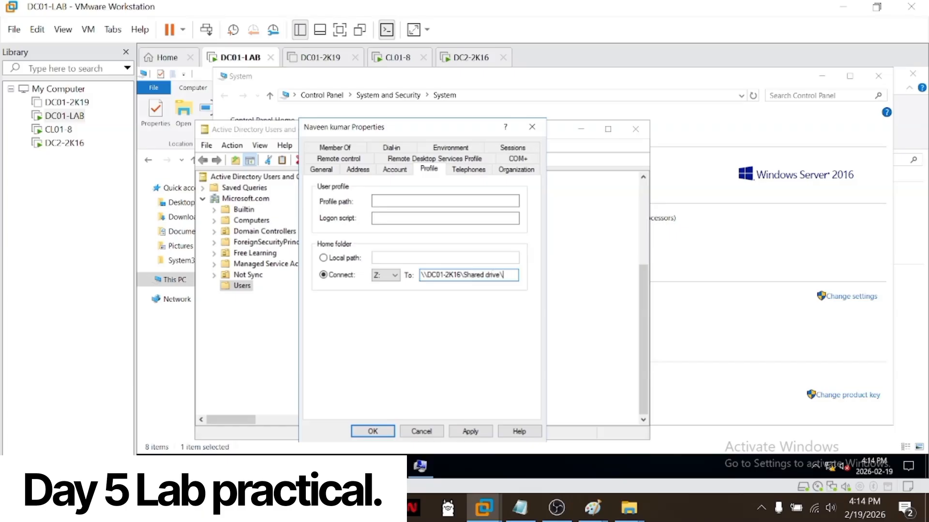
text(drive kumar)
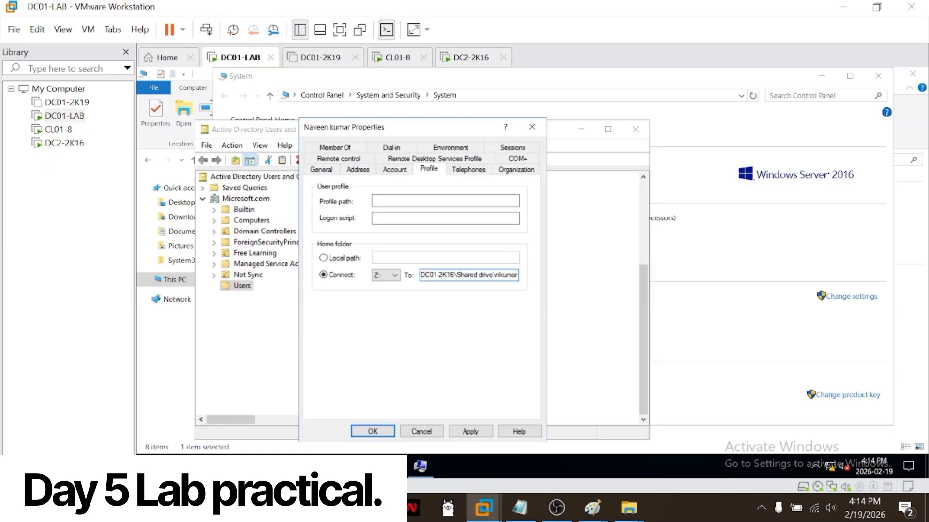
click(387, 434)
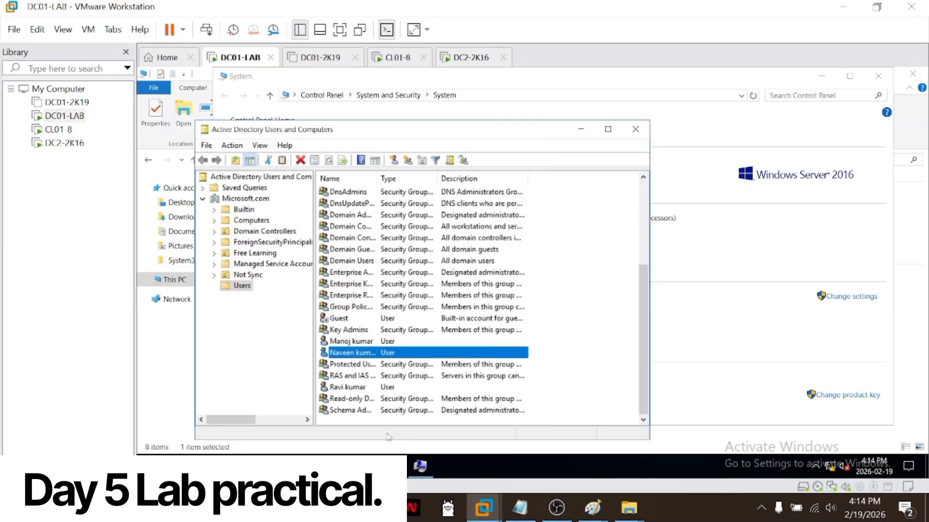
Step: Switch to the CL01-8 virtual machine, close its This PC window and sign out the domain user
click(57, 129)
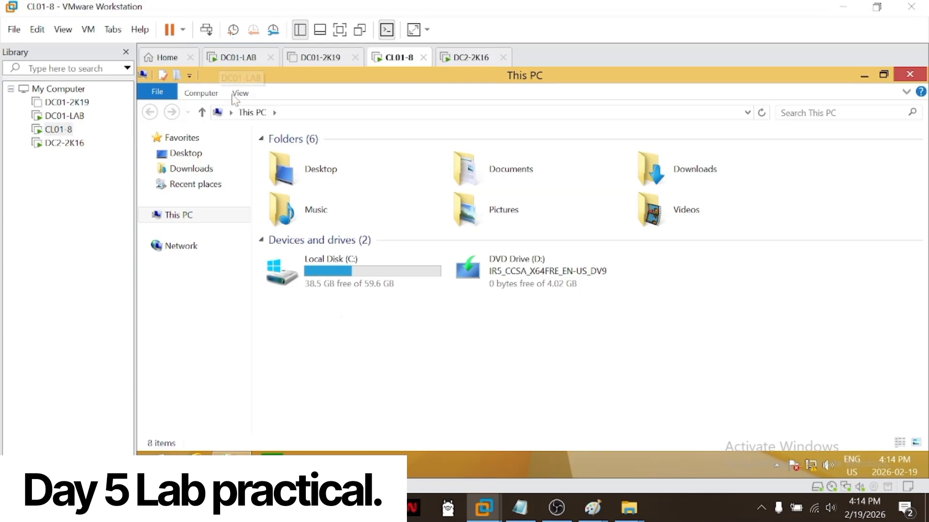
click(909, 74)
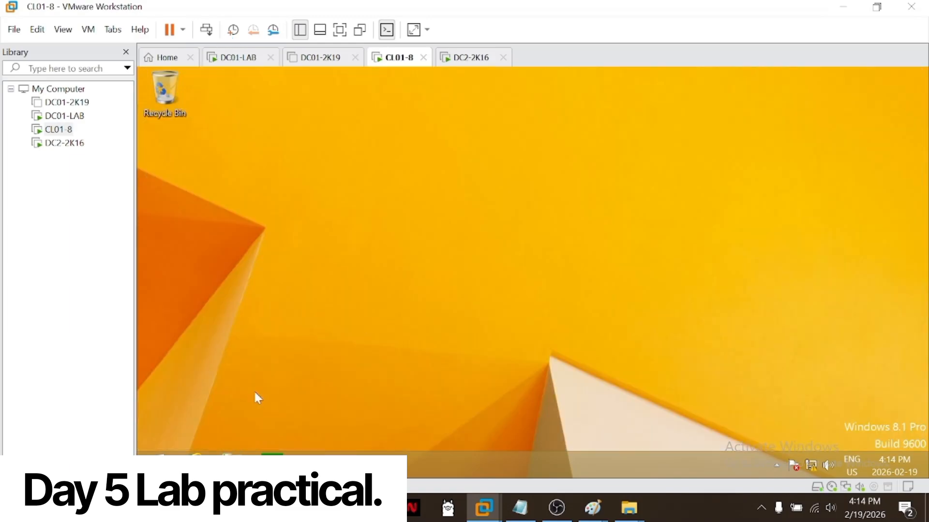
click(157, 464)
right_click(158, 463)
mouse_move(217, 438)
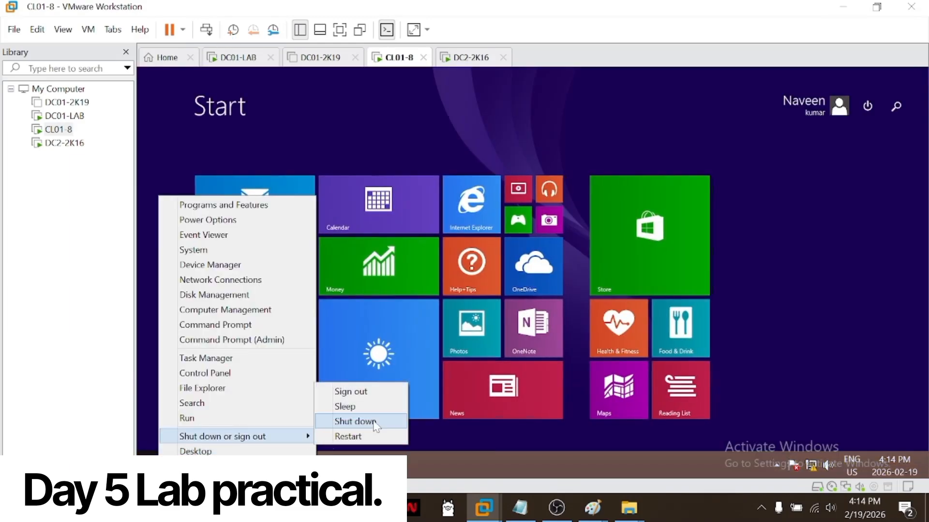
click(371, 394)
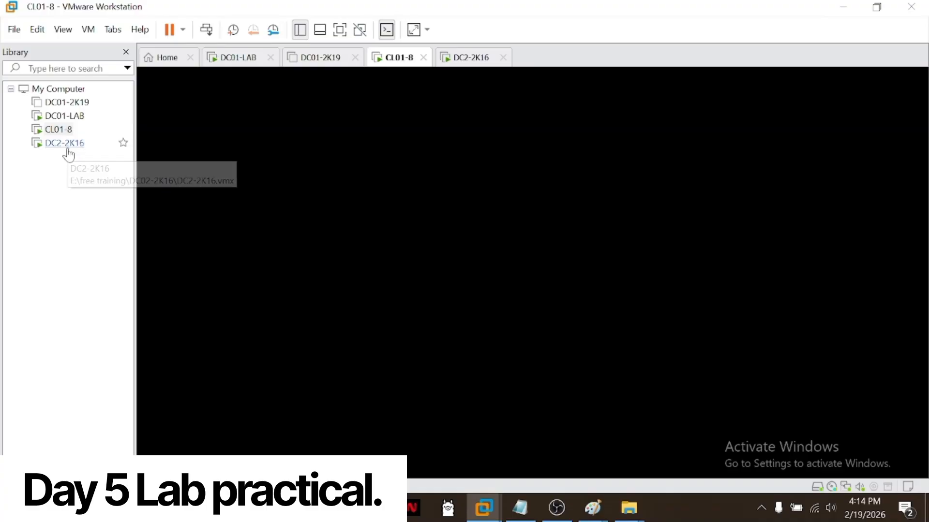
Step: Switch to the DC2-2K16 virtual machine and unlock the Administrator account with its password
click(66, 144)
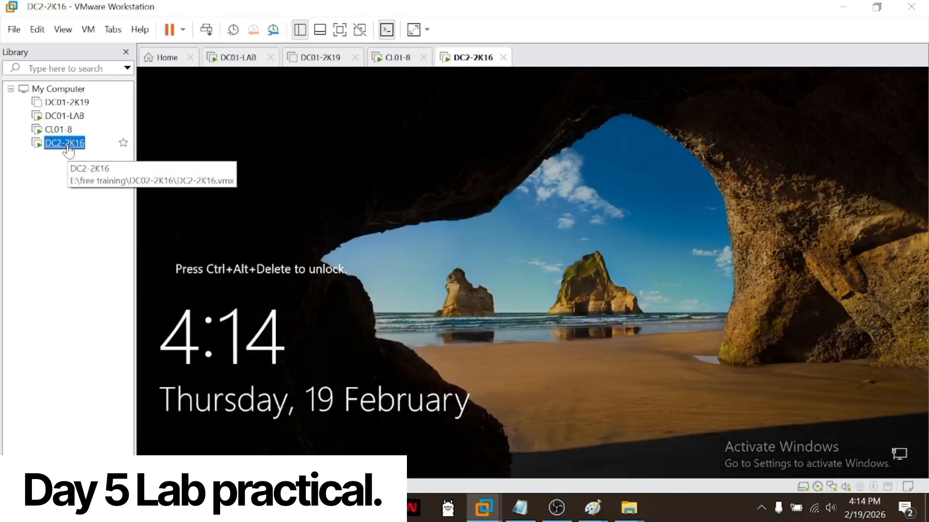
click(206, 30)
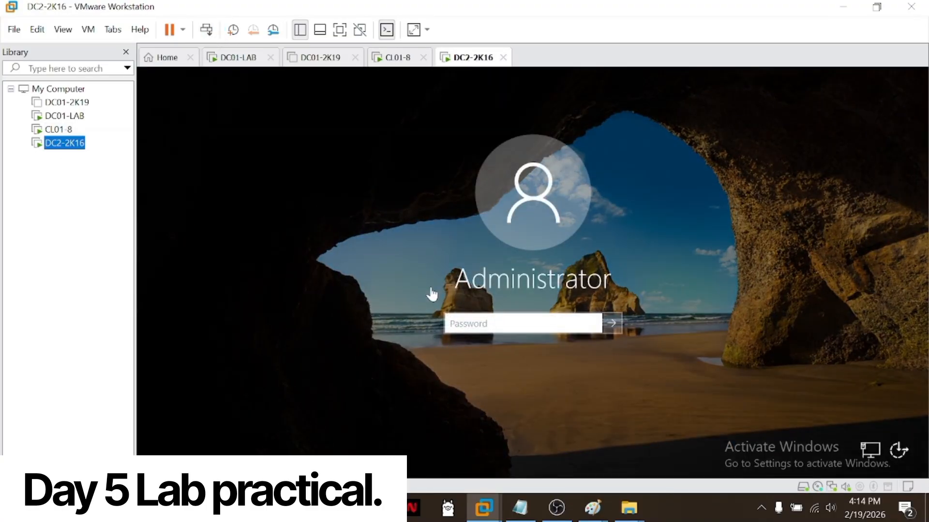
click(497, 323)
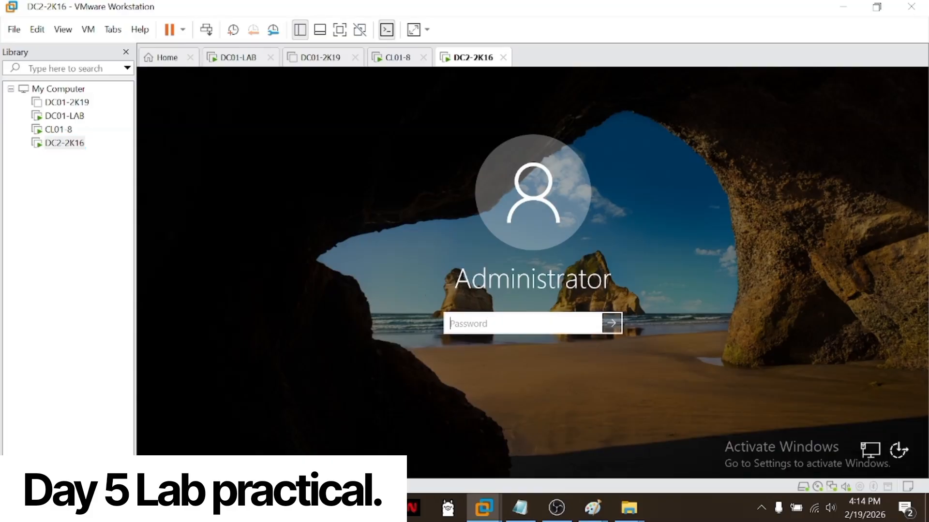
text(••••••••••)
key(Return)
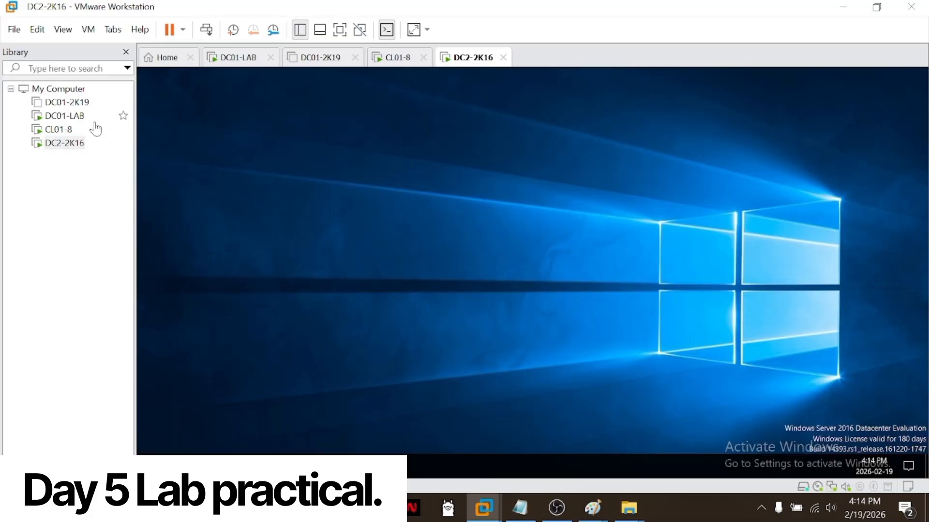
Step: Return to the CL01-8 virtual machine and sign in as the domain user with the account password
click(58, 129)
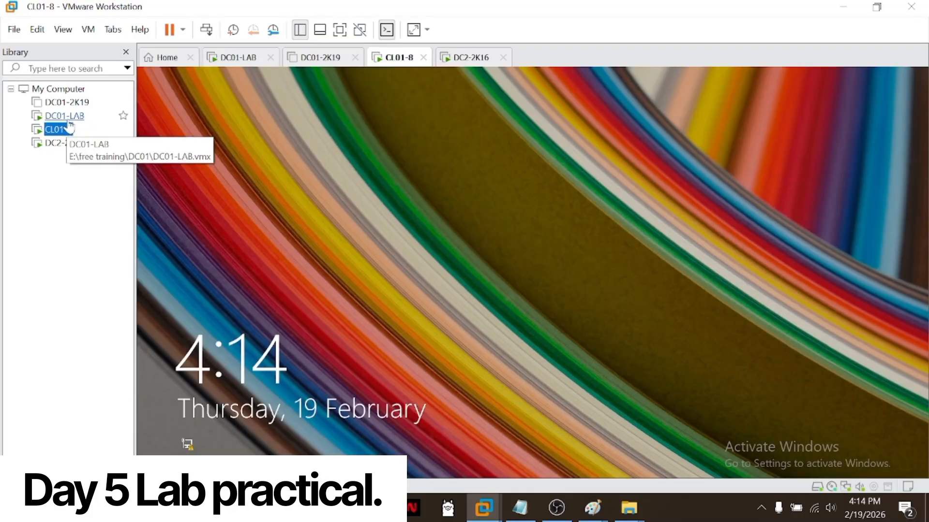
click(269, 63)
click(206, 30)
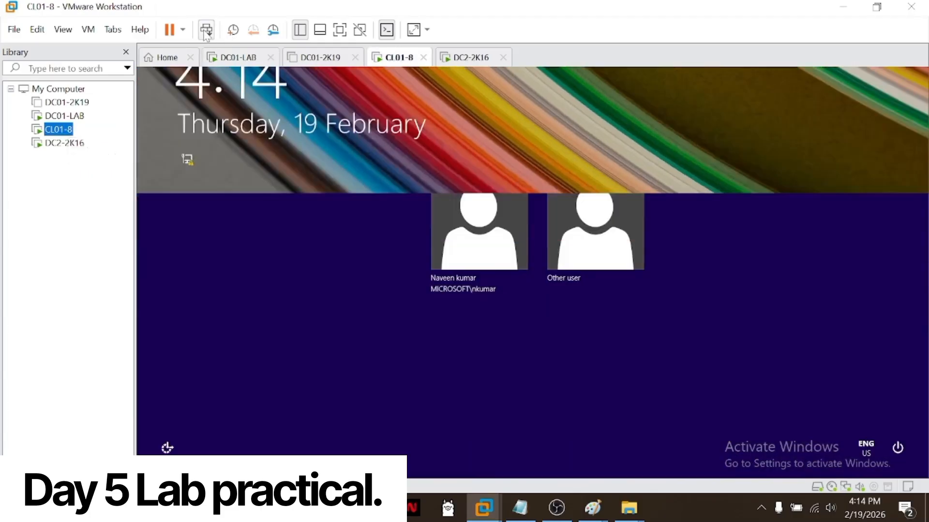
click(478, 221)
click(494, 256)
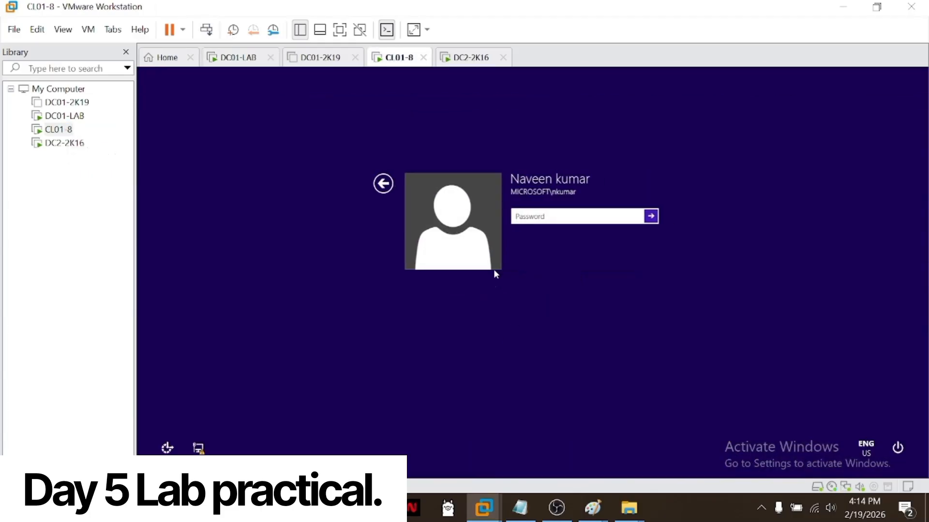
text(•••••••••)
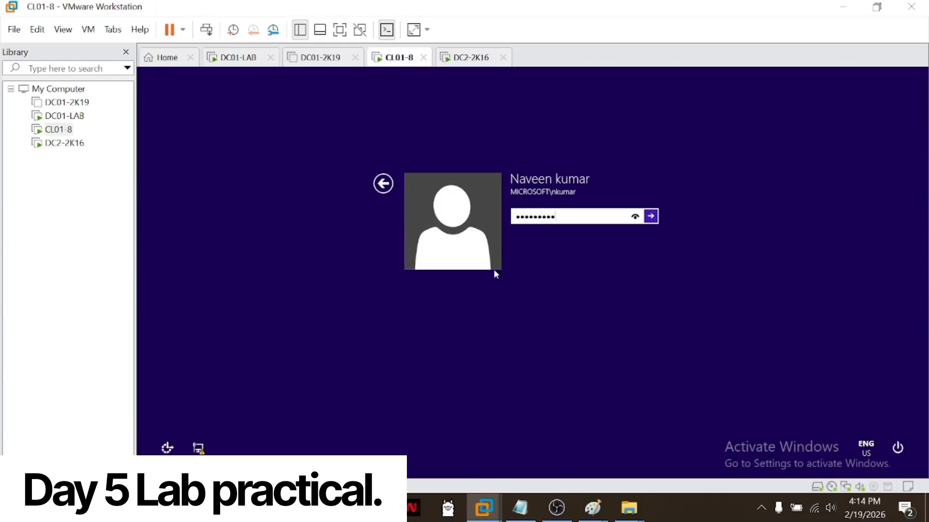
key(Return)
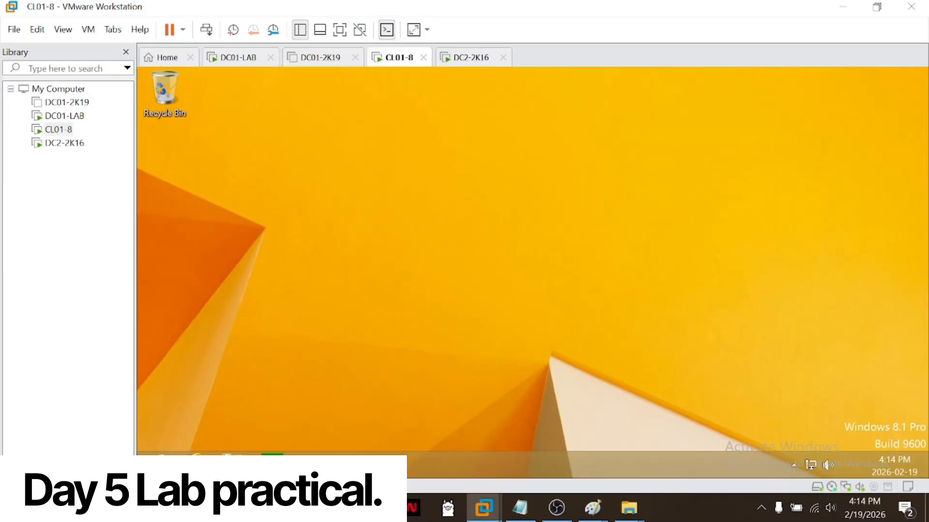
Step: Open This PC on CL01-8 and check the mapped Z: drive under the network locations
click(232, 463)
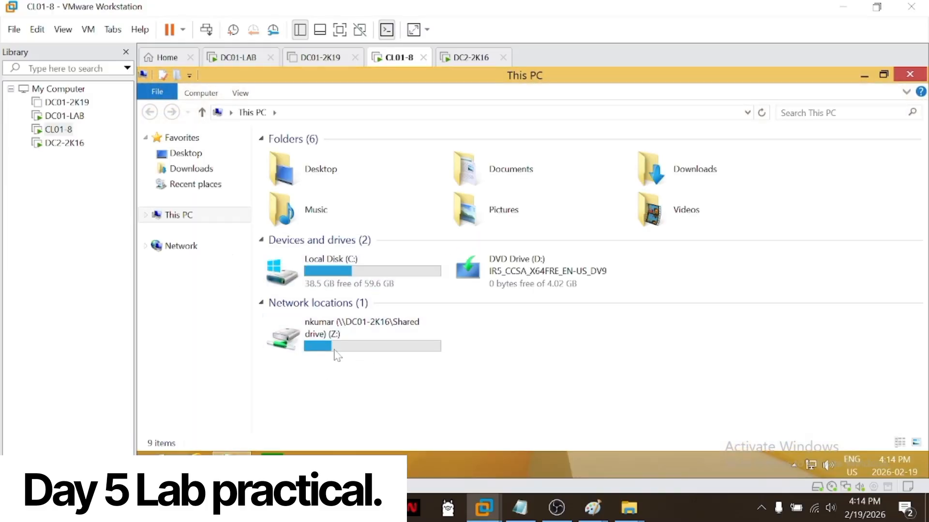
click(397, 336)
drag(510, 354, 244, 433)
click(416, 340)
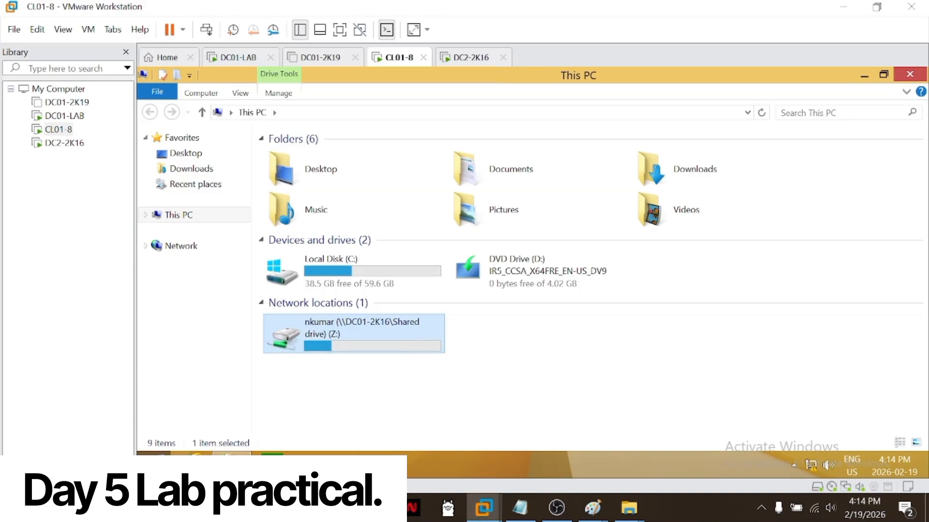
Step: Sign the domain user out of CL01-8 and switch to the DC2-2K16 virtual machine
right_click(167, 453)
mouse_move(235, 439)
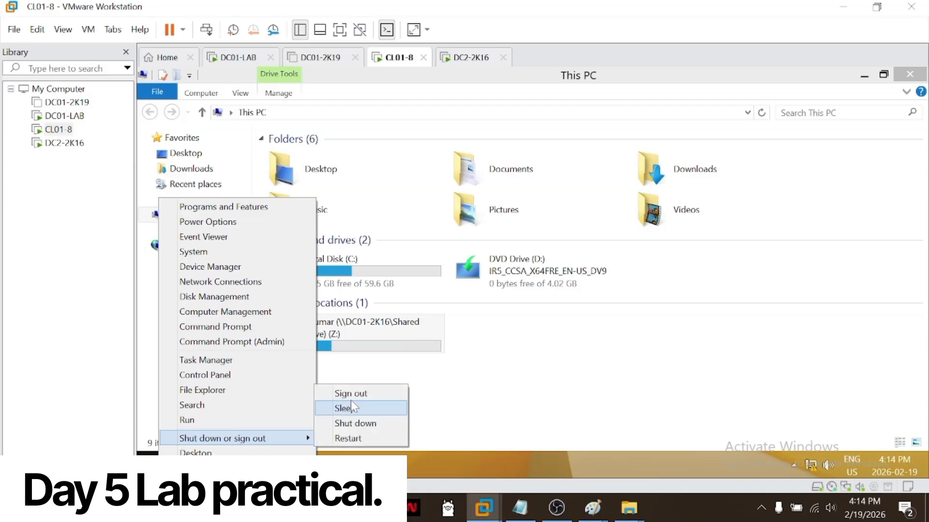
click(350, 393)
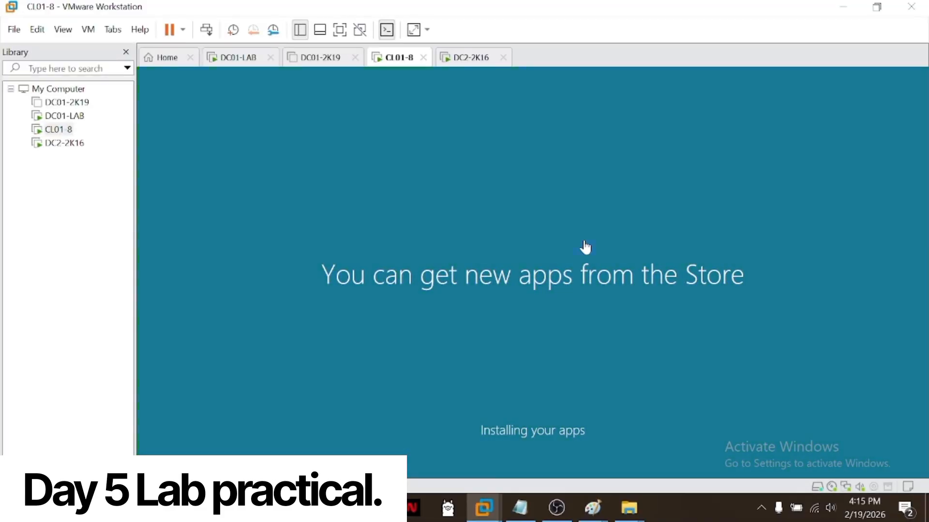
click(64, 143)
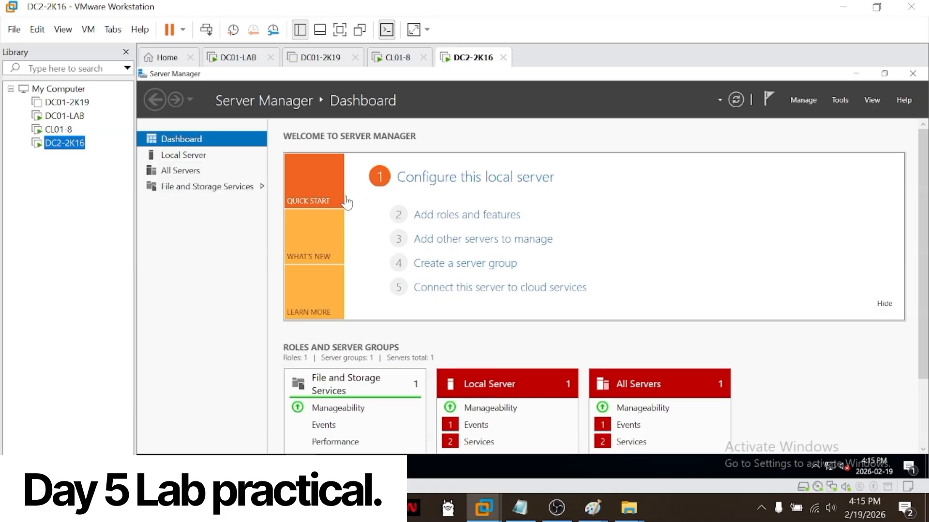
Step: Allow Remote Desktop connections to DC2-2K16 from the local server properties, keeping Network Level Authentication required
click(195, 159)
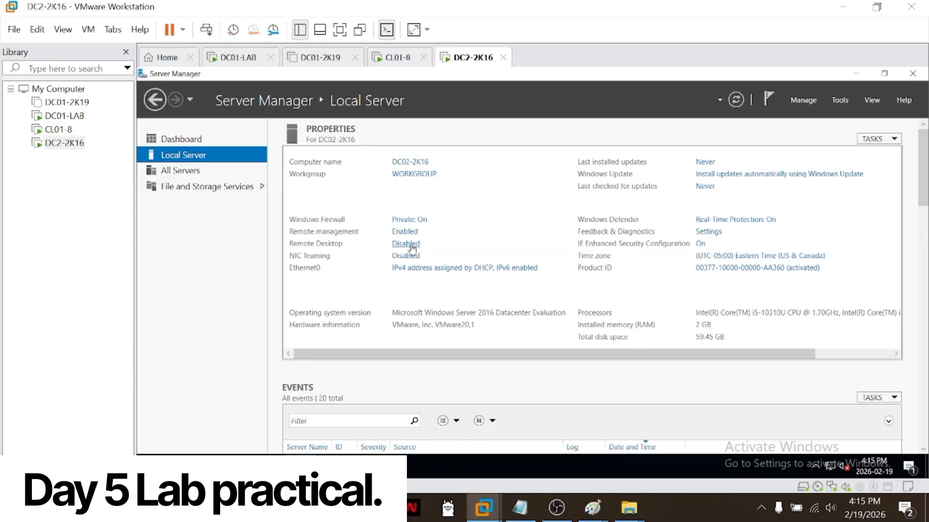
click(412, 248)
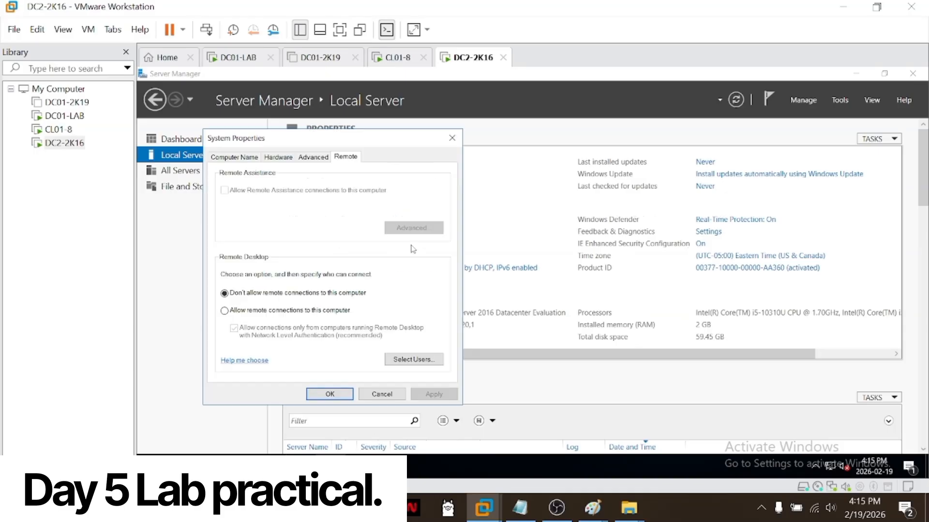
click(295, 312)
click(336, 269)
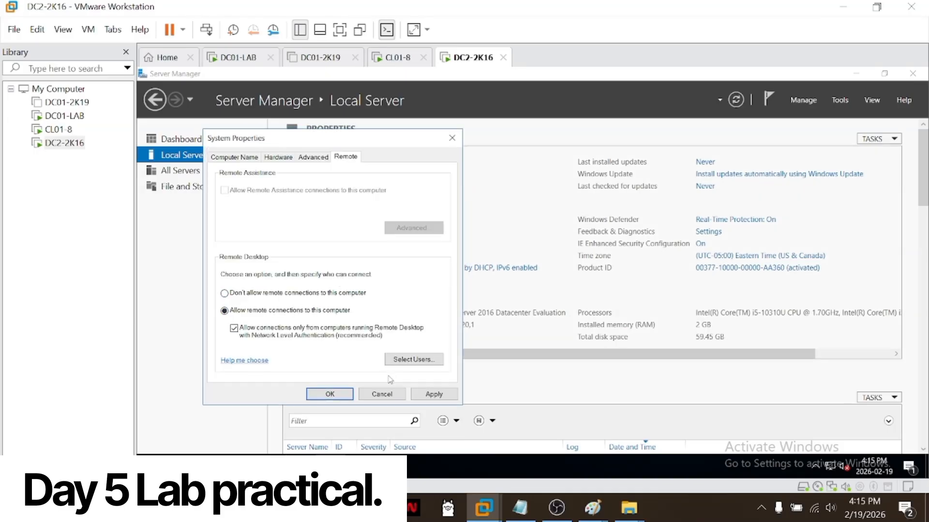
click(433, 395)
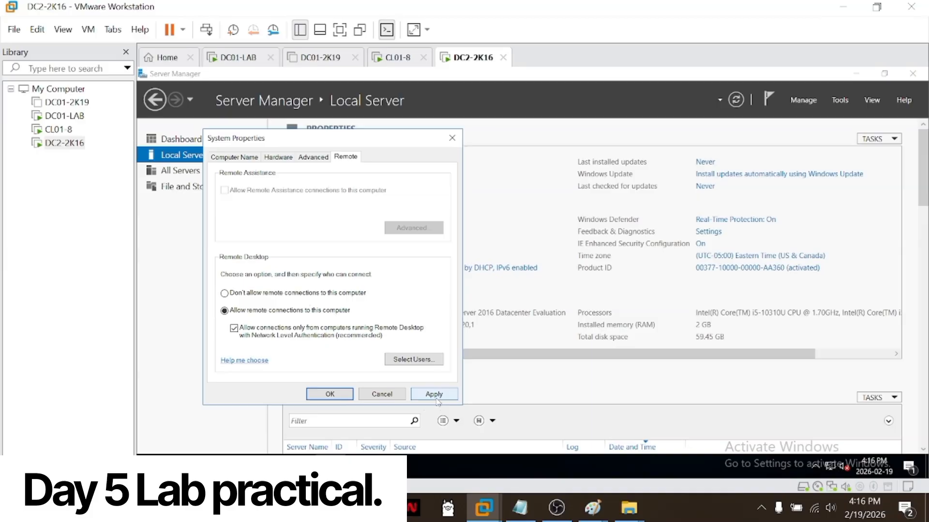
click(344, 396)
Step: Open the Ethernet0 adapter's properties on DC2-2K16 and disable Internet Protocol Version 6 (TCP/IPv6)
click(459, 269)
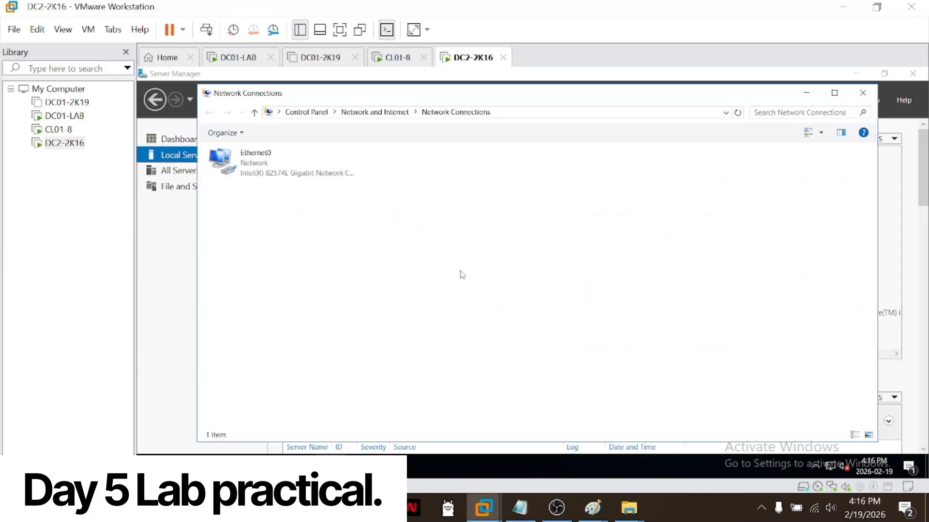
click(298, 178)
right_click(293, 170)
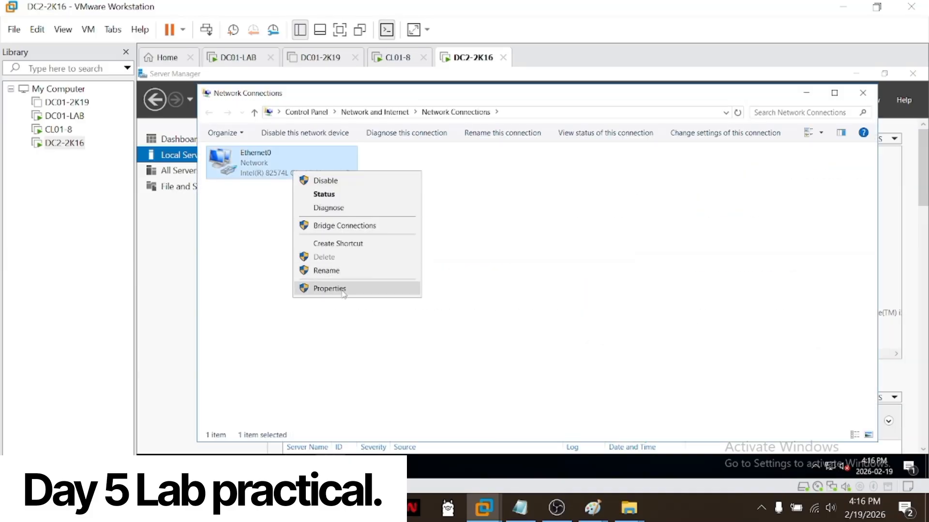
click(341, 290)
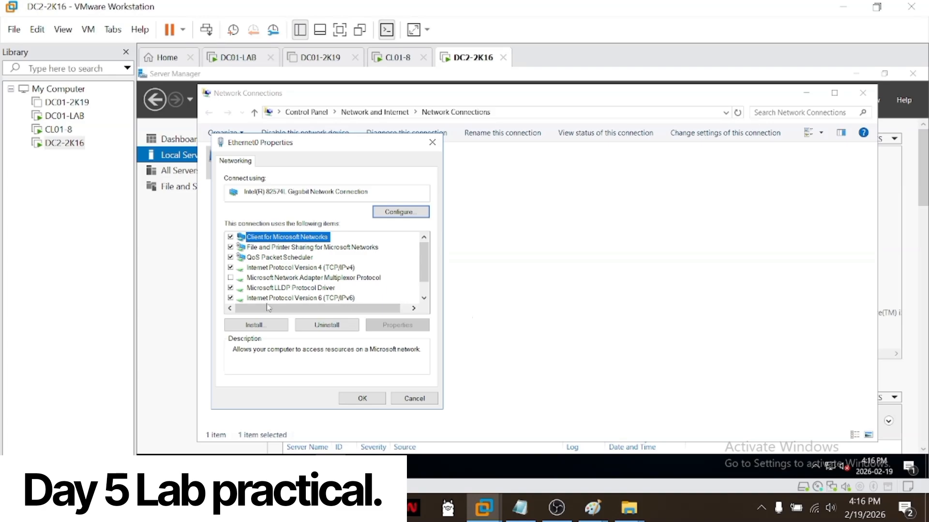
click(231, 298)
Step: Switch Ethernet0's TCP/IPv4 settings to a manual IP address and enter its first three octets, 192.168.1
click(348, 269)
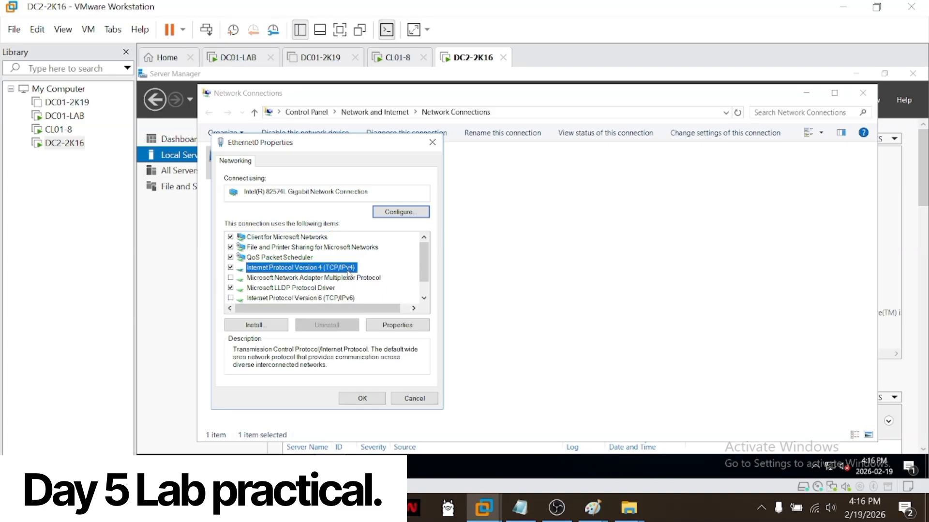
click(398, 326)
click(251, 271)
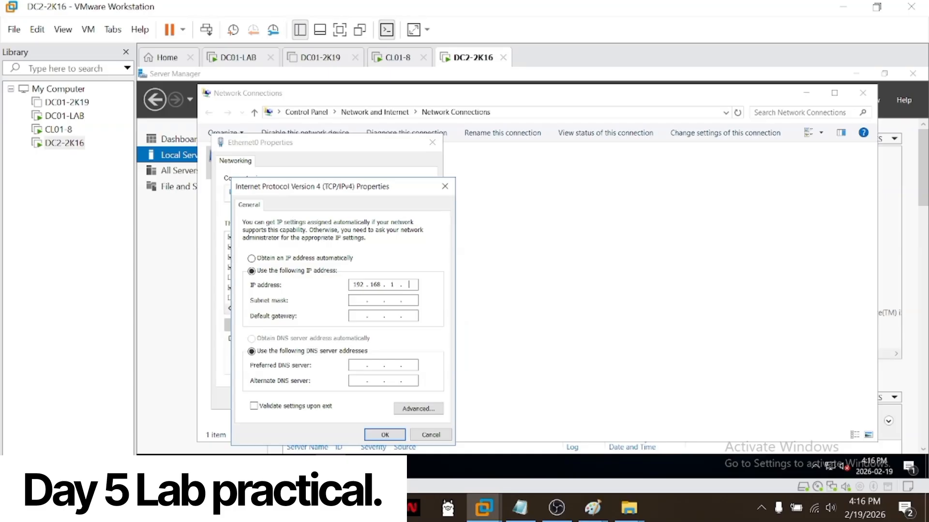
Step: Switch to the CL01-8 virtual machine and sign in as the other domain user with the username and account password
click(60, 129)
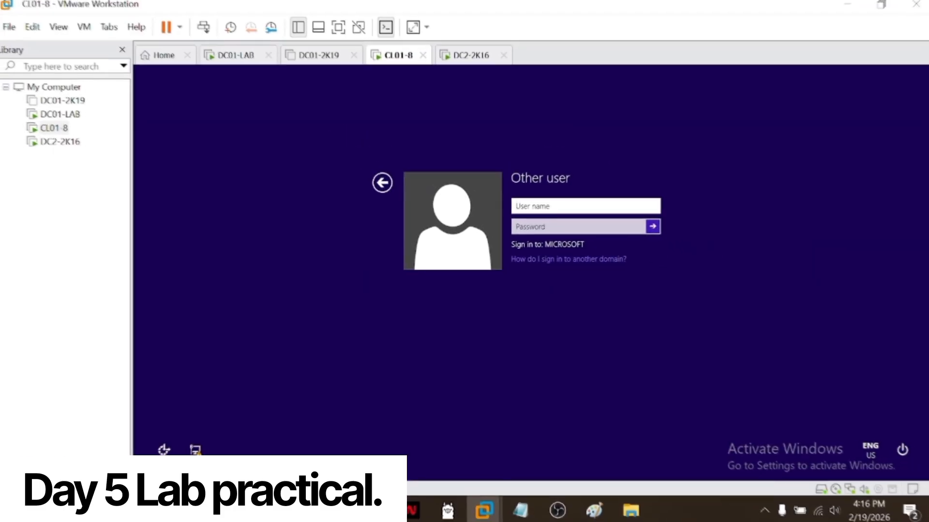
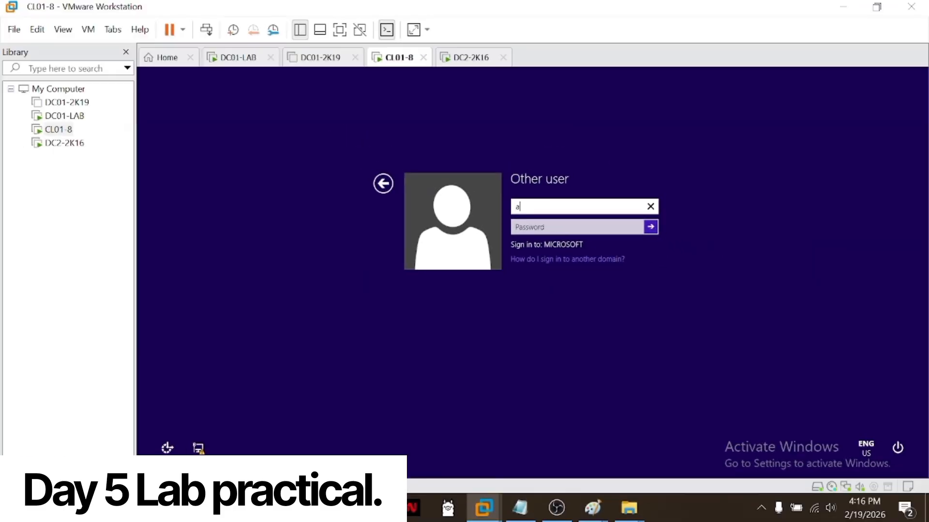
key(Tab)
text(Pa$$w0rd)
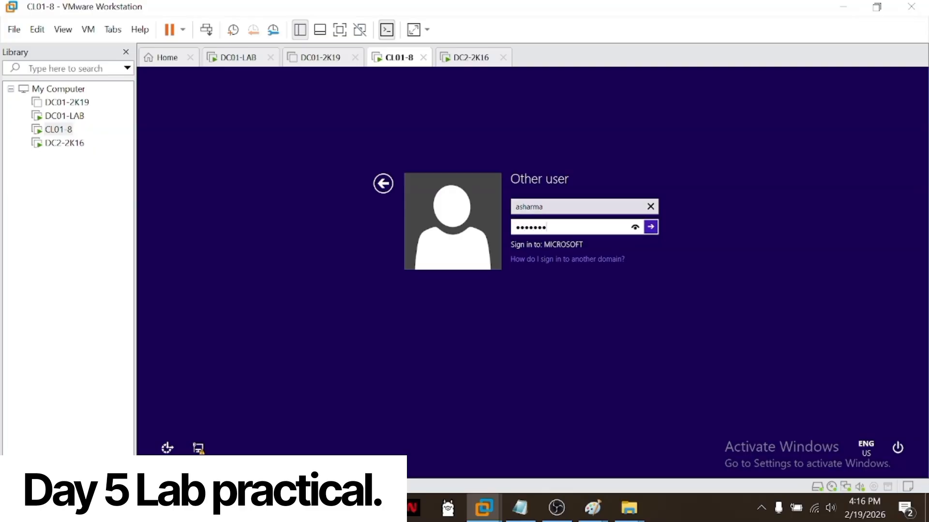
key(Return)
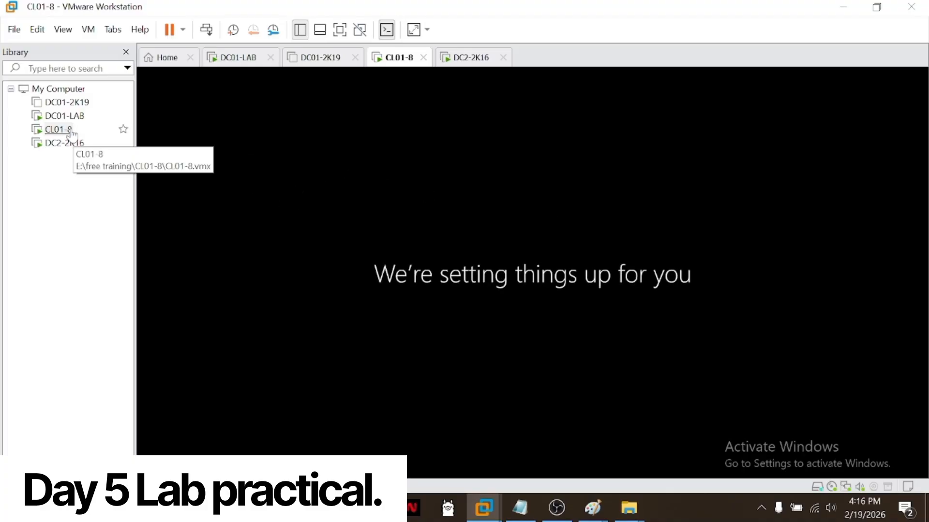
Step: Switch to DC01-LAB and inspect the properties of the DC02-2K16 computer account in the Computers container
click(65, 116)
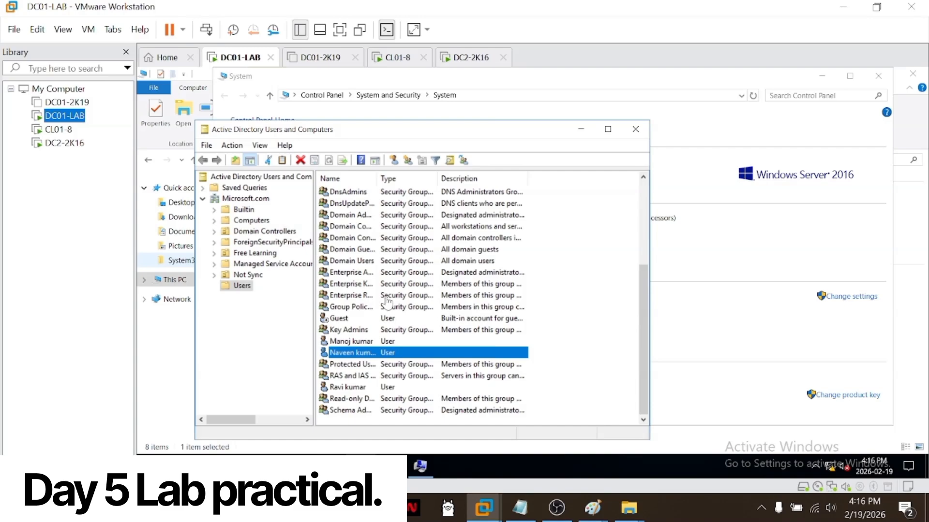
click(248, 222)
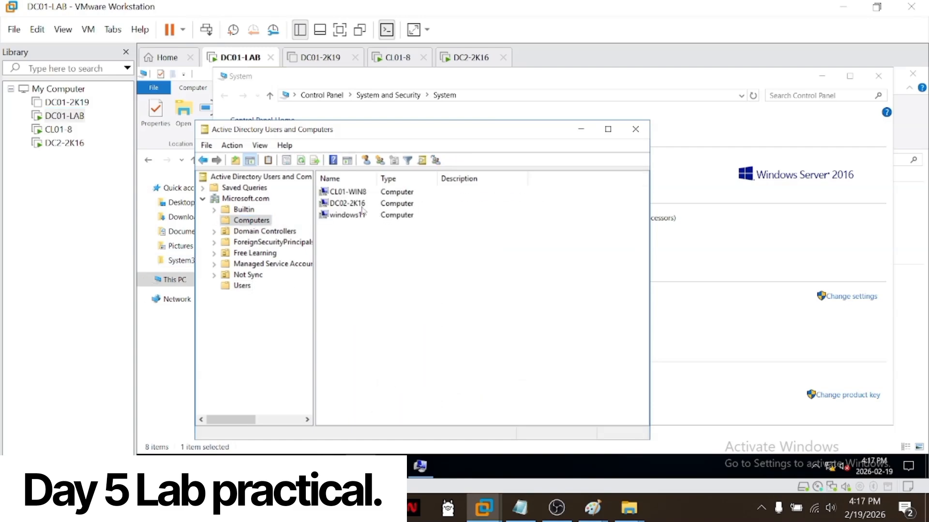
click(362, 208)
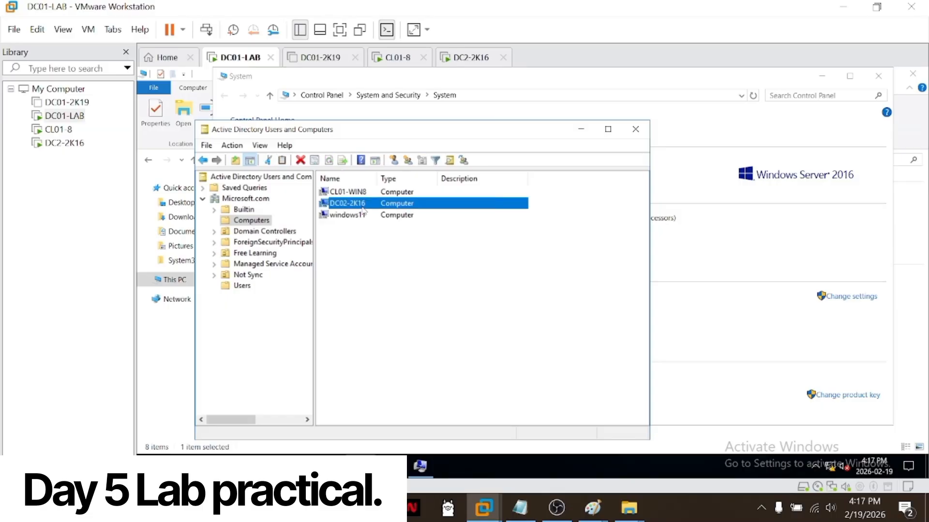
double_click(363, 210)
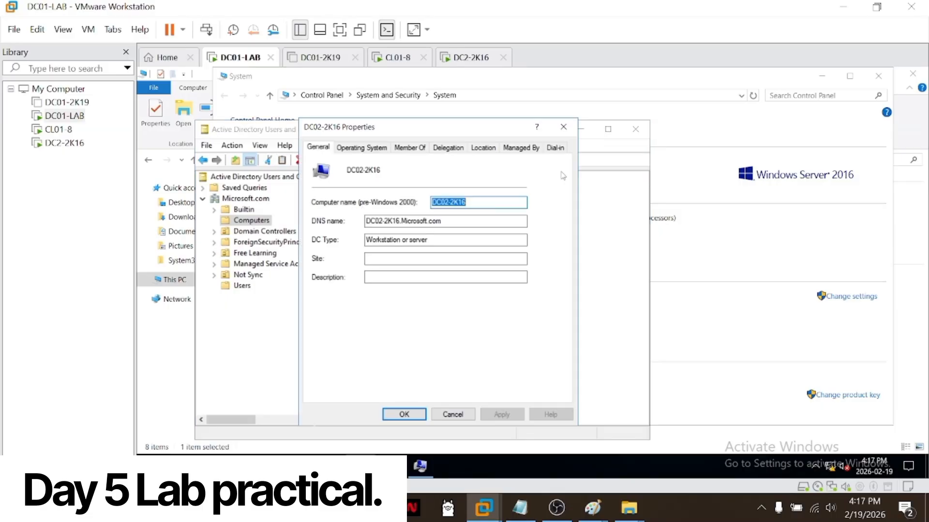
click(565, 131)
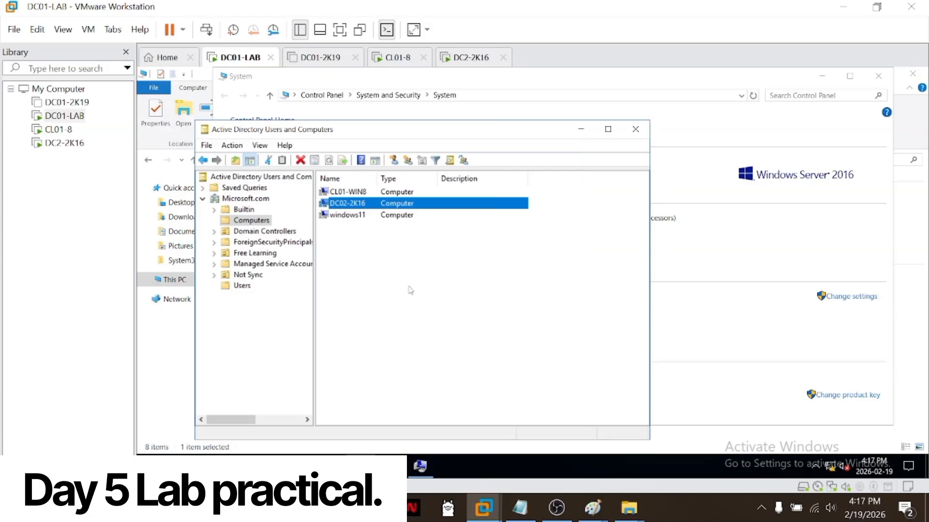
Step: Delete the DC02-2K16 computer account together with all the objects it contains
right_click(410, 208)
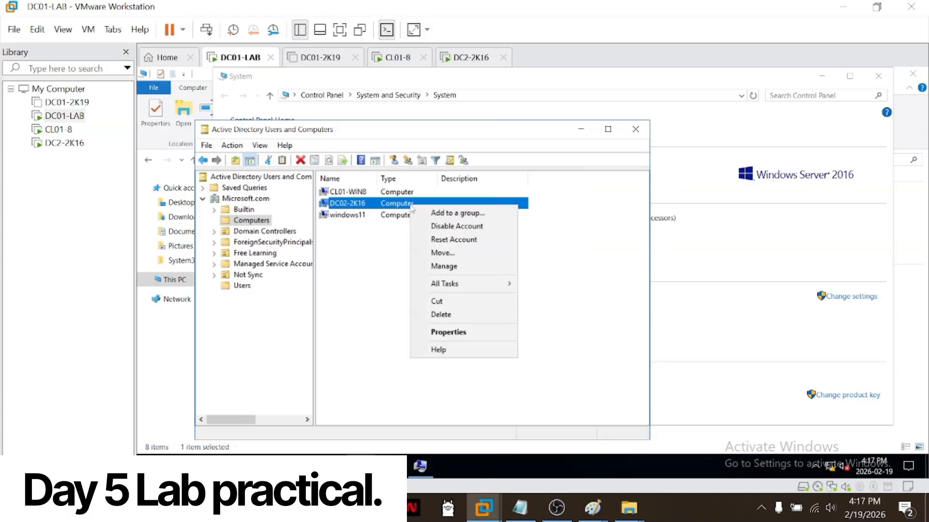
click(441, 315)
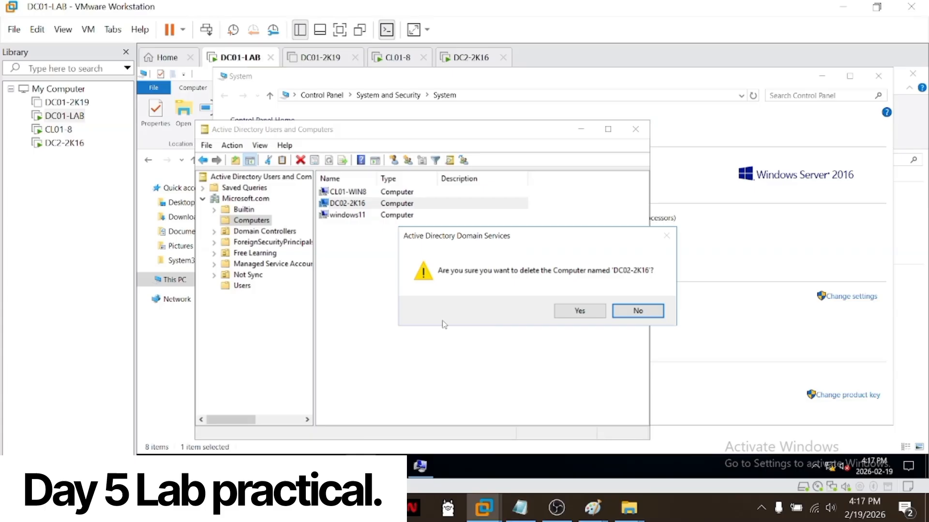
click(565, 314)
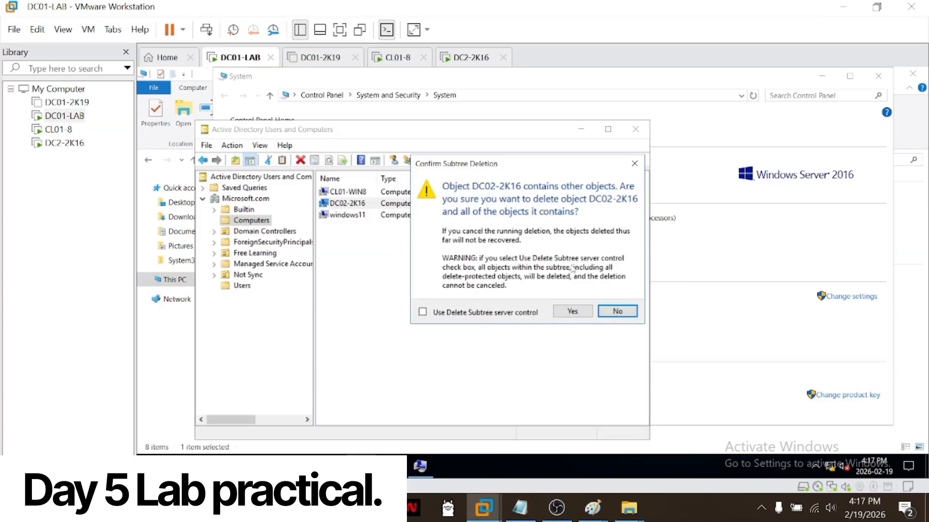
click(575, 313)
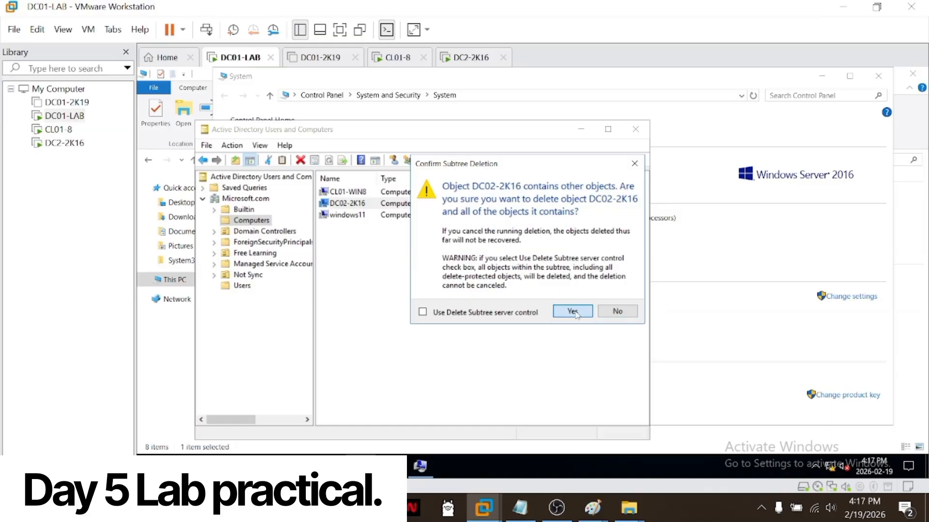
Step: Delete the windows11 computer account from the Computers container
click(366, 205)
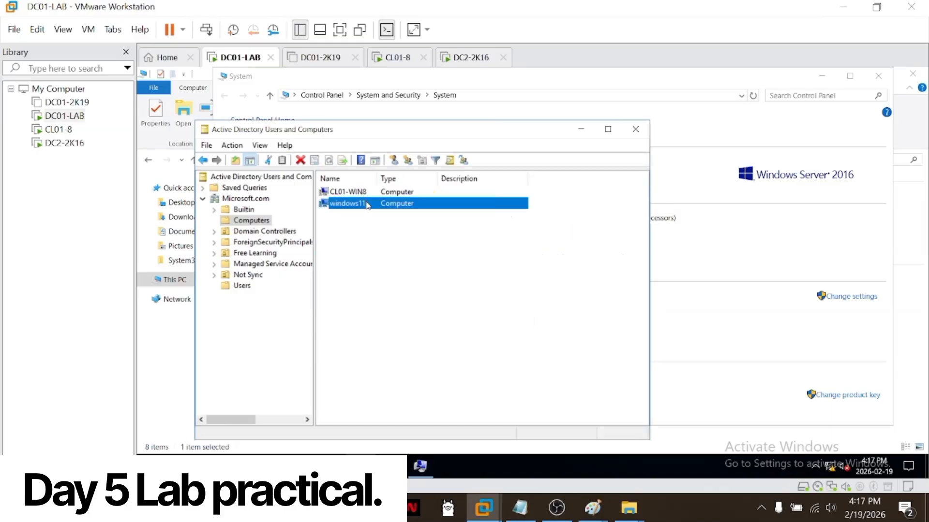
right_click(366, 205)
mouse_move(417, 285)
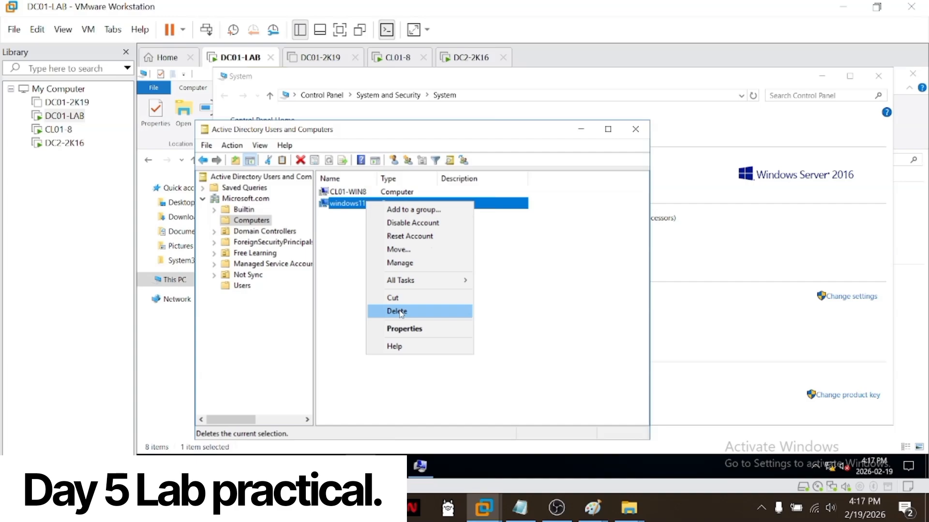
click(400, 312)
click(591, 314)
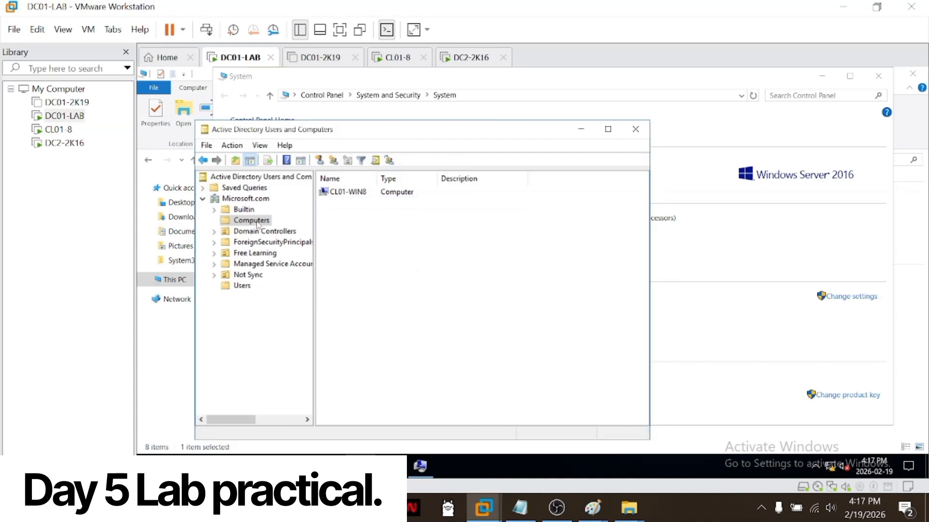
Step: Review the contents of the Domain Controllers, Builtin and Computers containers of Microsoft.com
click(256, 233)
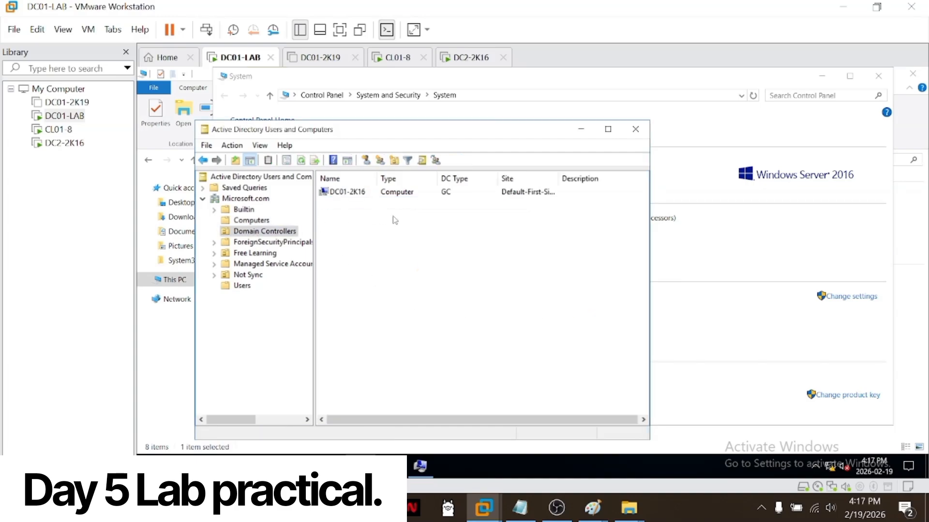
click(259, 223)
click(244, 211)
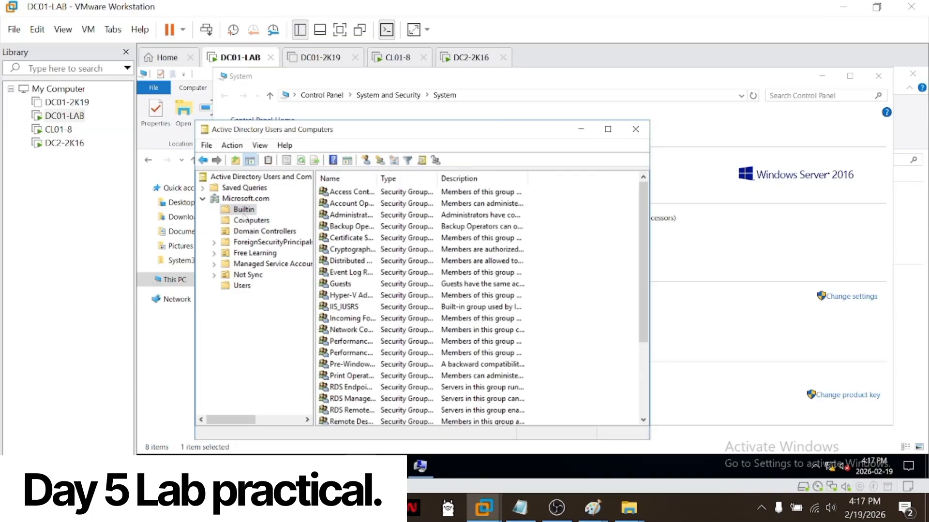
click(241, 241)
click(259, 231)
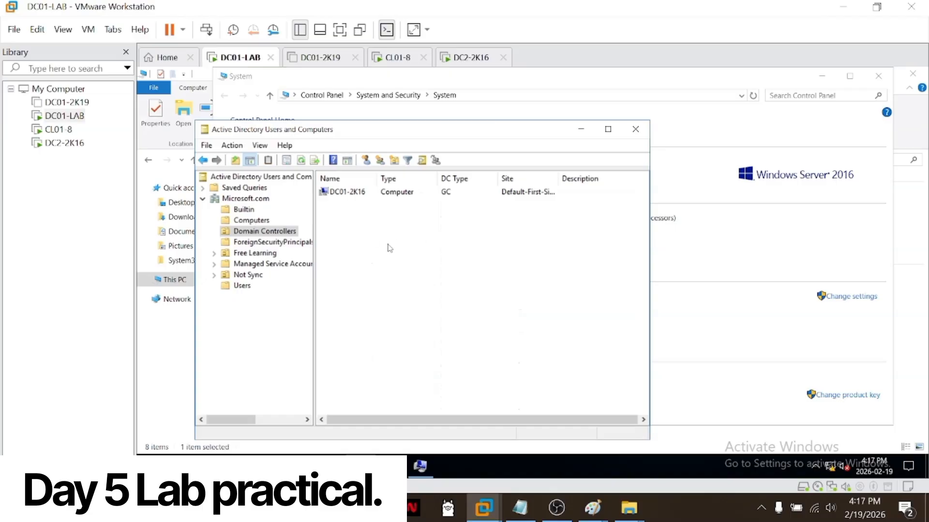
click(263, 225)
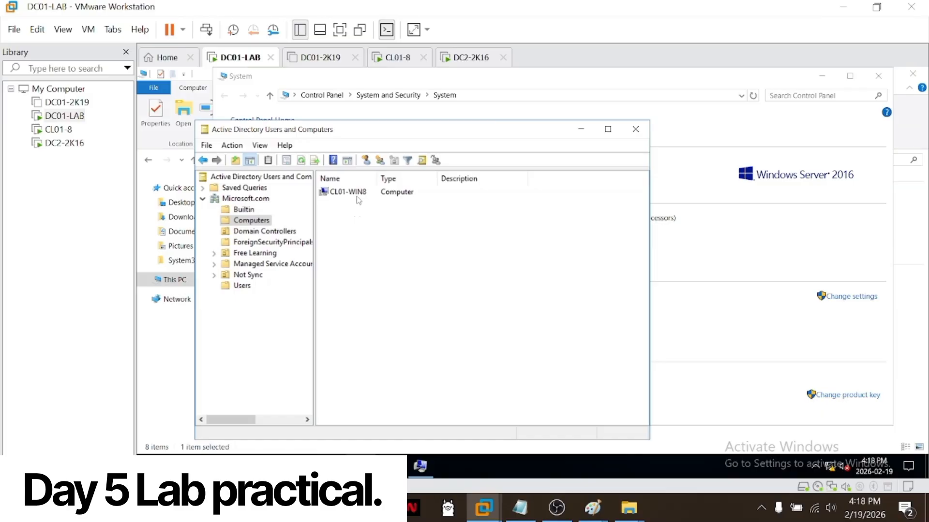
Step: Return to CL01-8, postpone the VMware Tools log-off and check This PC for a mapped network drive
click(57, 130)
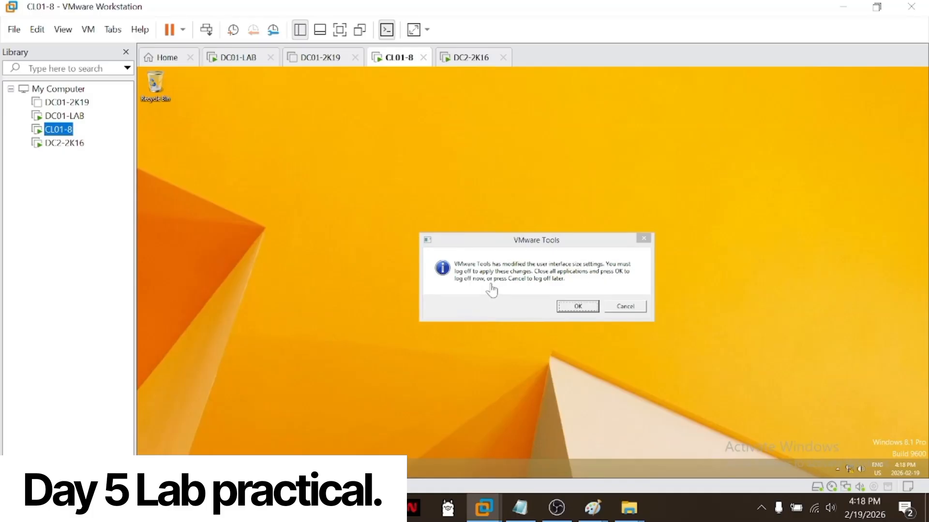
click(625, 313)
click(622, 307)
key(super+e)
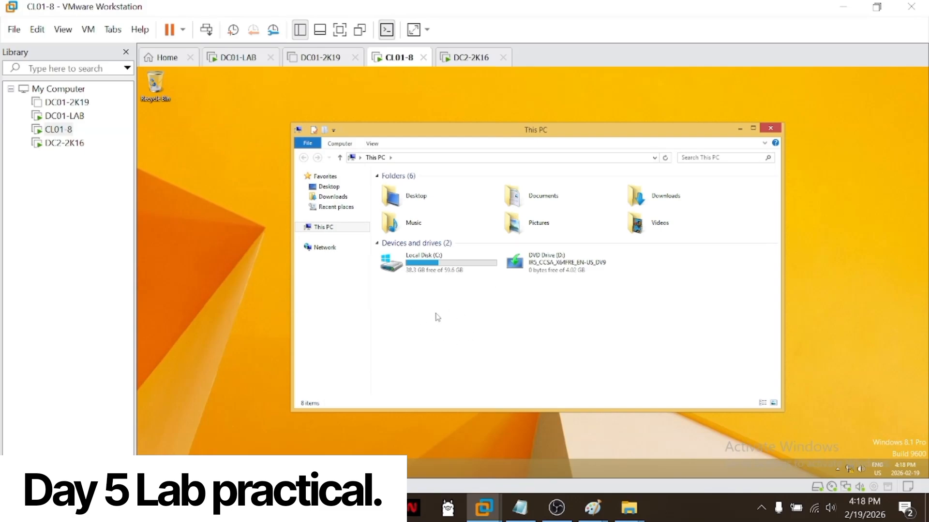
click(70, 181)
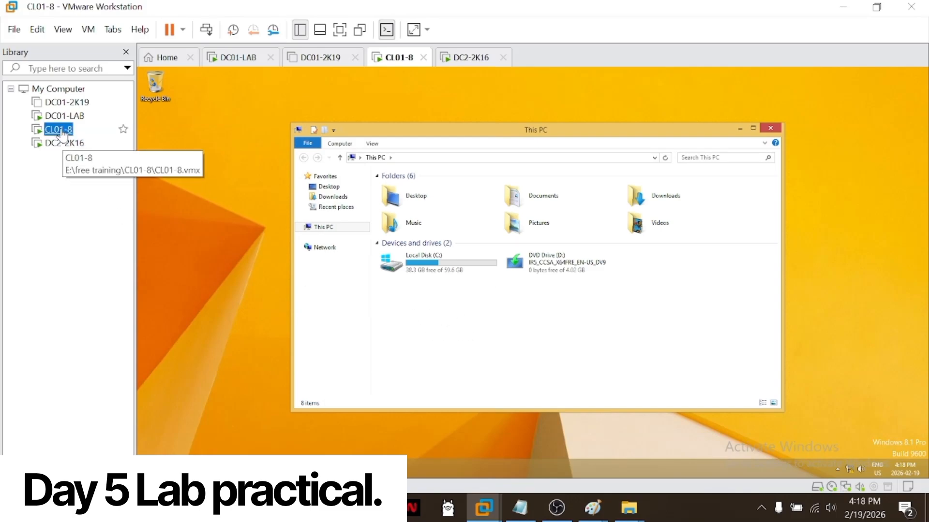
Step: On DC01-LAB, search the Users container for the domain user by logon name and open the account's properties
click(64, 116)
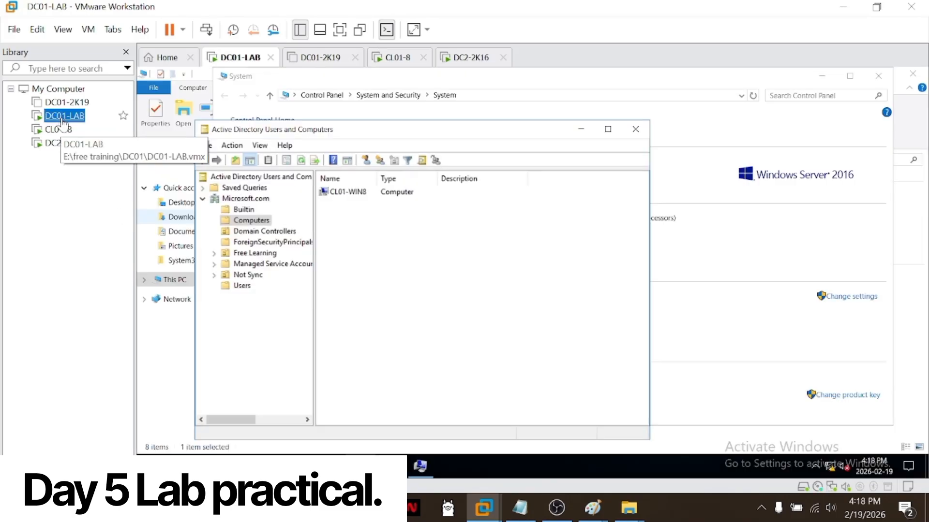
click(250, 288)
right_click(250, 289)
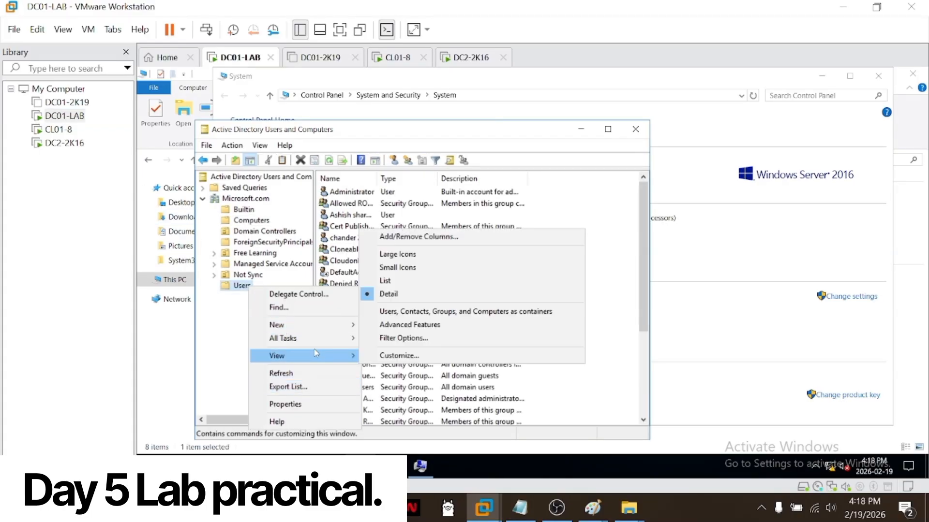
mouse_move(311, 331)
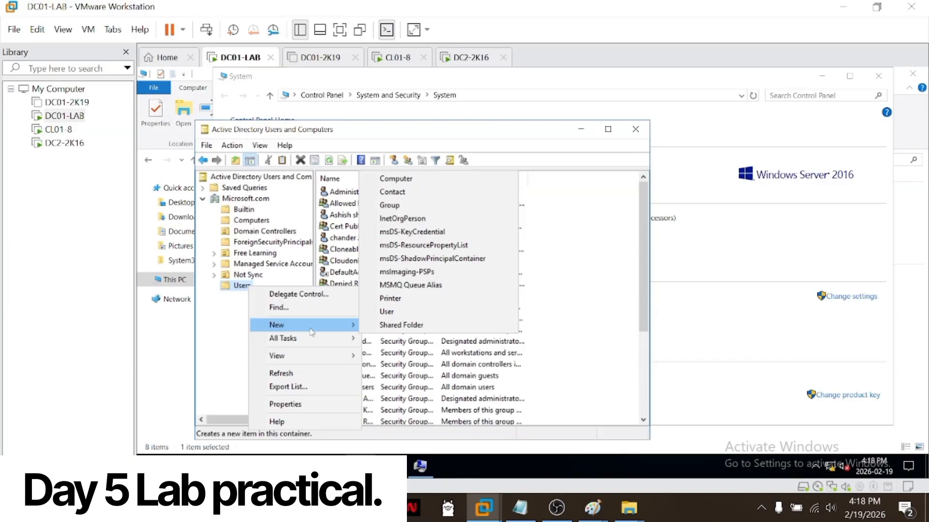
click(305, 308)
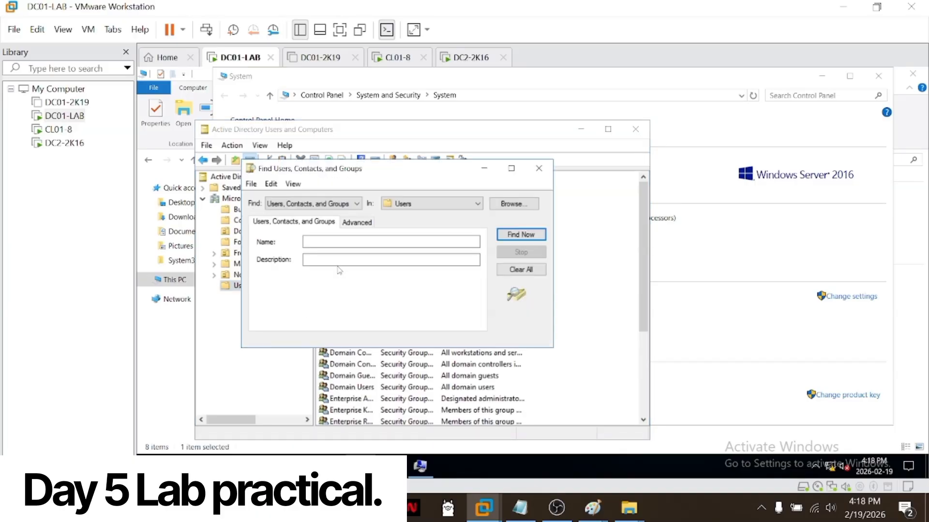
key(Return)
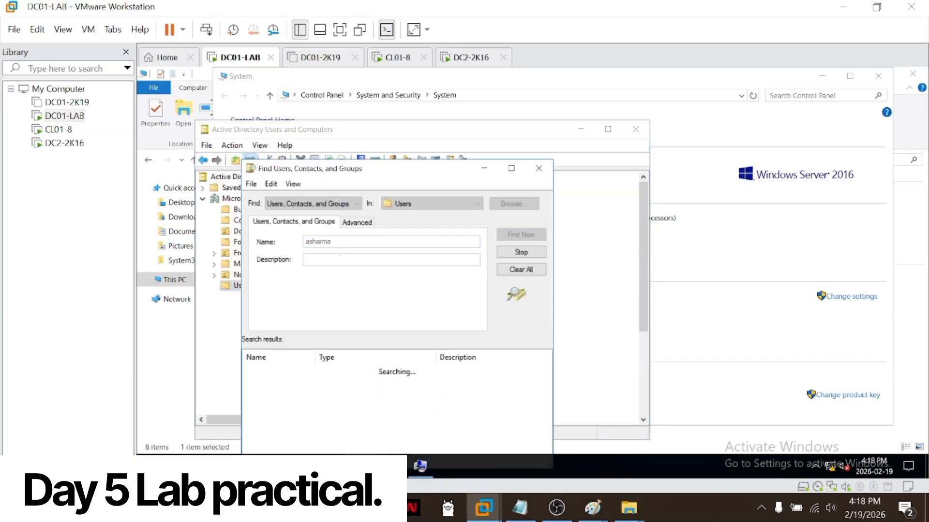
click(290, 374)
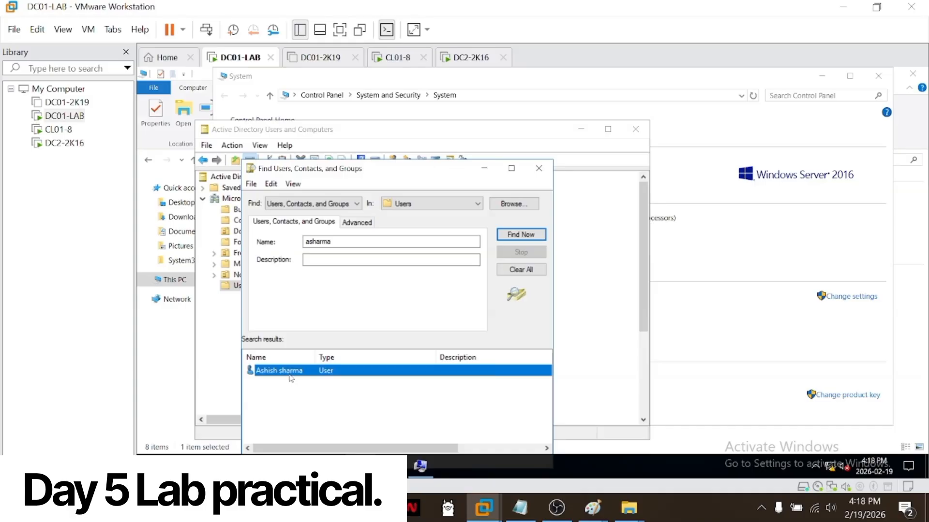
right_click(291, 378)
click(322, 365)
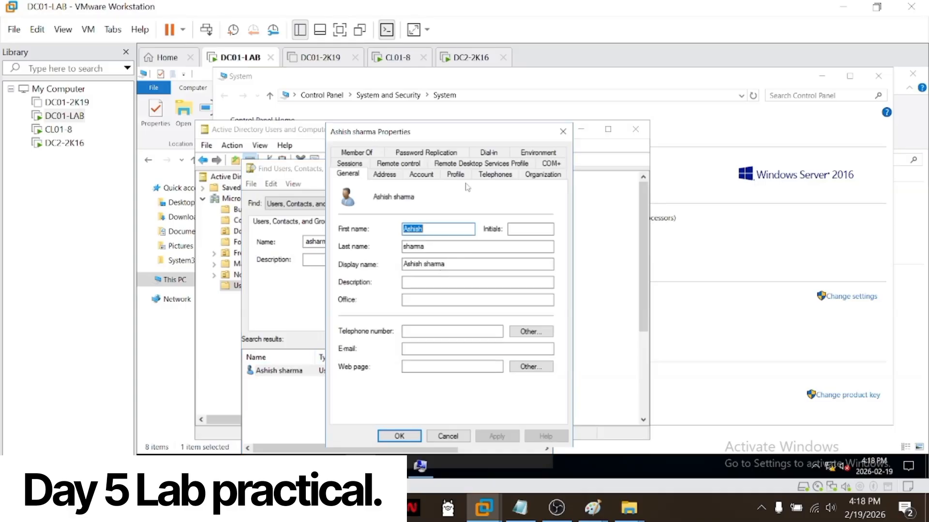
Step: Connect the user's home folder as drive Z: to their logon-name folder under \\DC01-2K16\Shared drive, and close the search
click(444, 174)
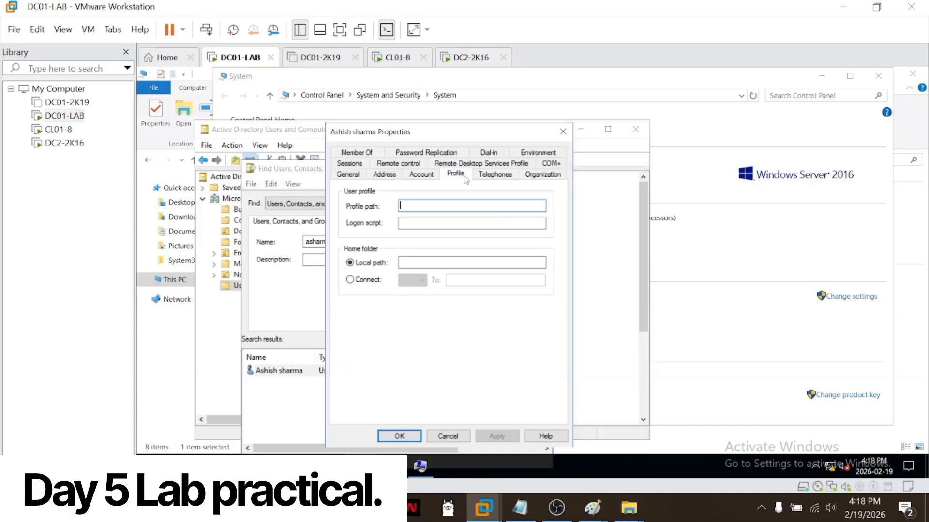
click(358, 282)
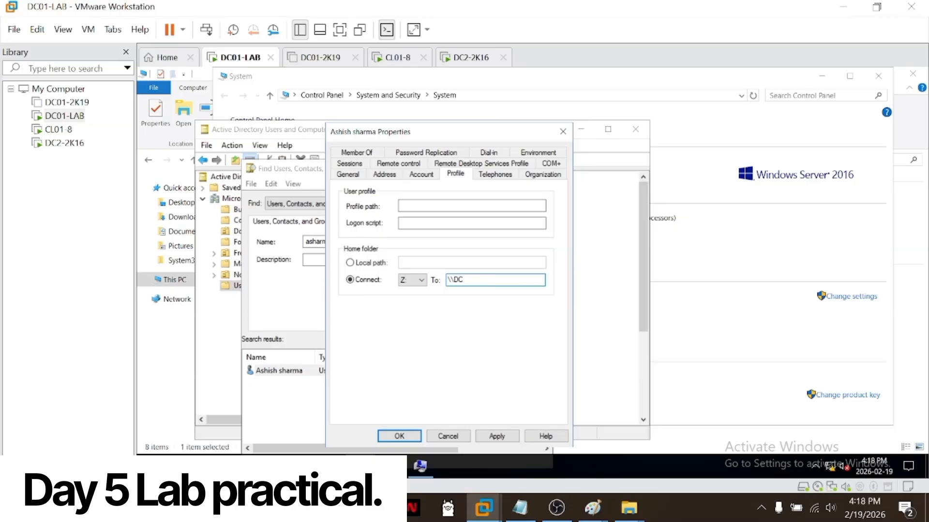
text(\\DC01-2K16\SHAR)
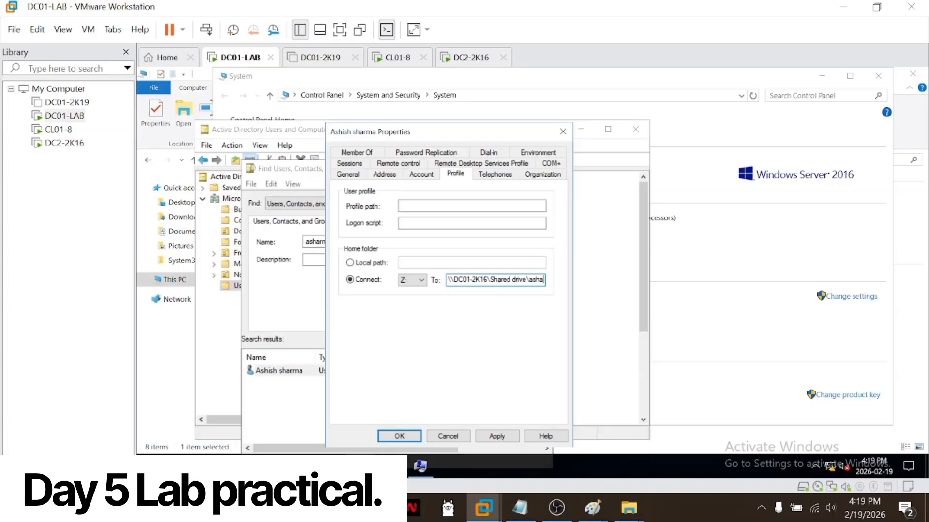
text(rma)
key(Return)
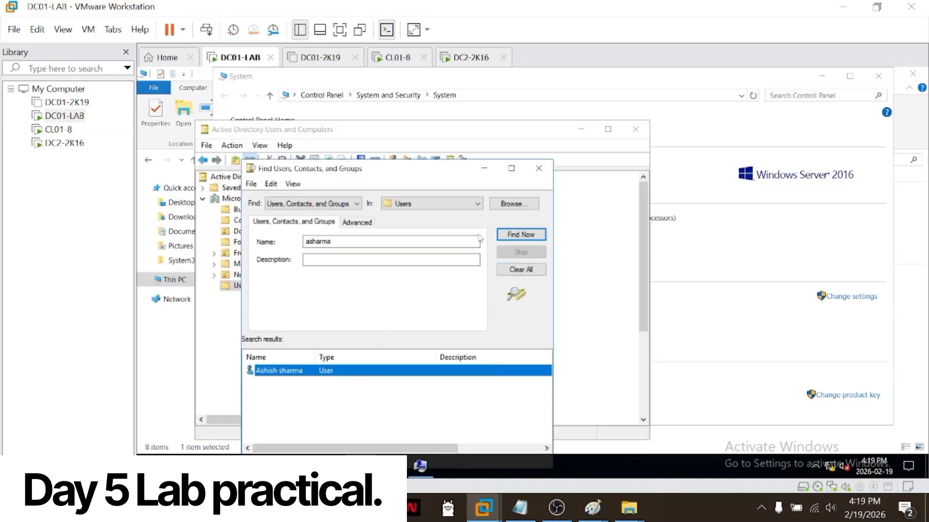
click(538, 168)
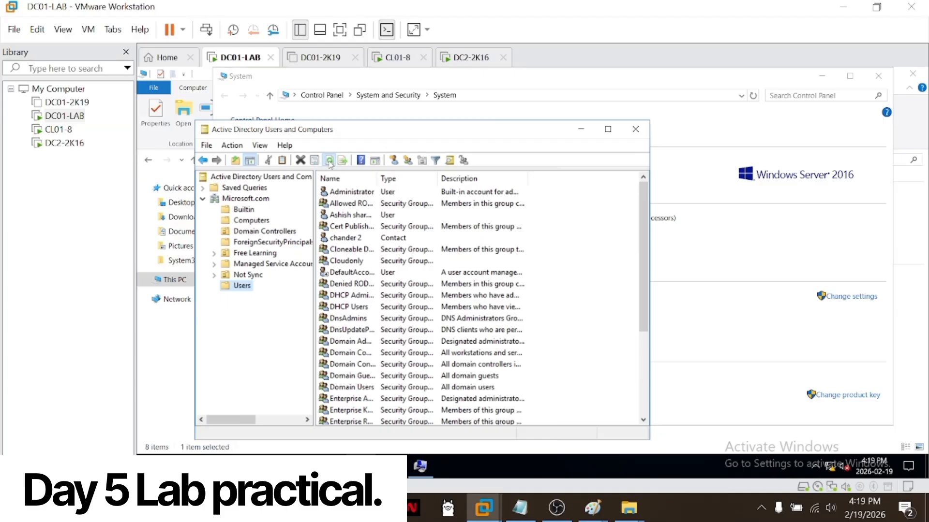
Step: Sign the domain user out of CL01-8 and refresh the Users container on DC01-LAB
click(59, 129)
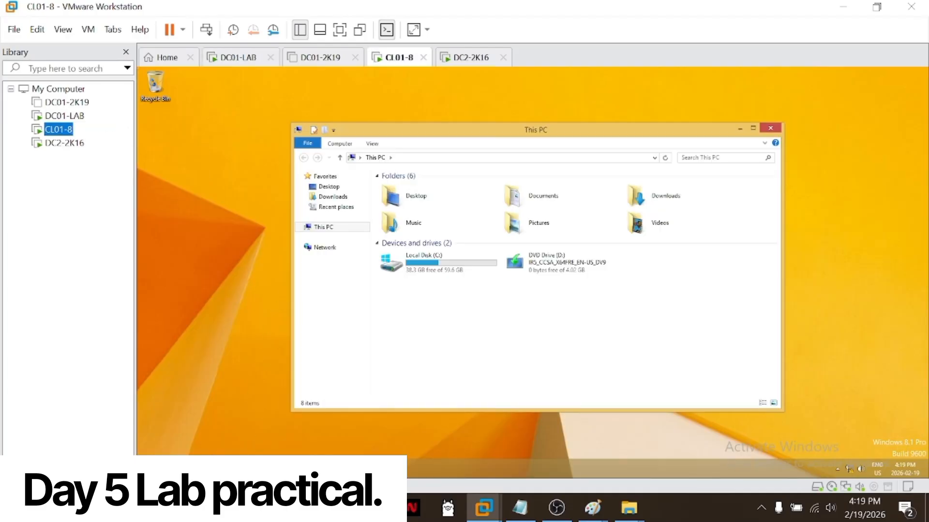
click(149, 469)
click(149, 468)
click(149, 468)
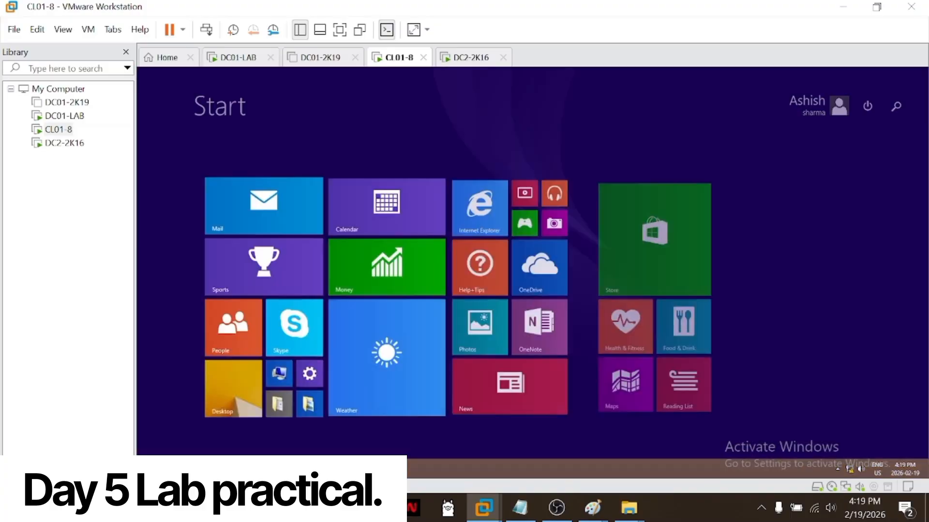
right_click(149, 469)
mouse_move(238, 453)
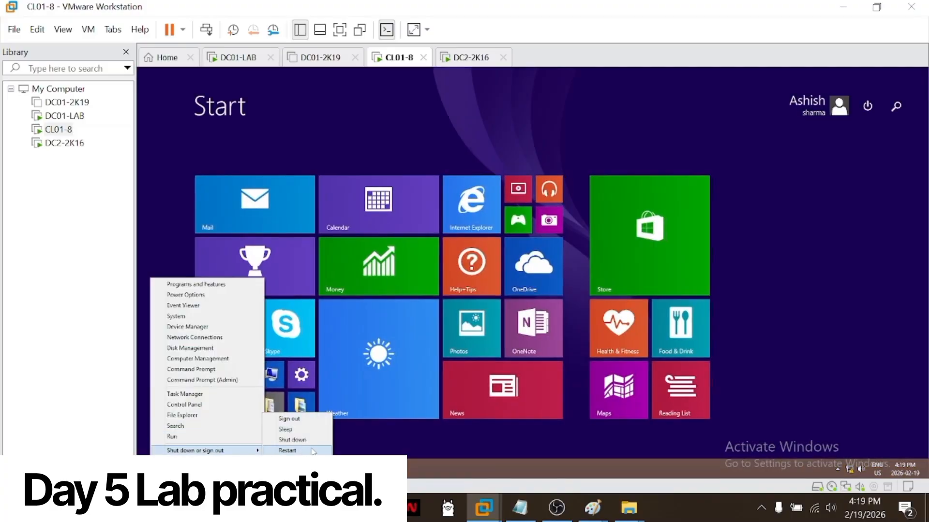
click(302, 419)
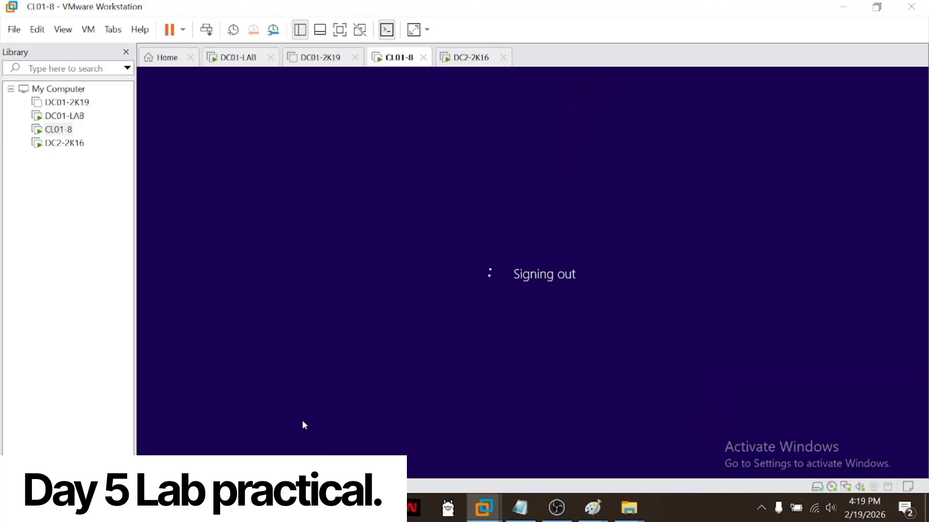
click(79, 120)
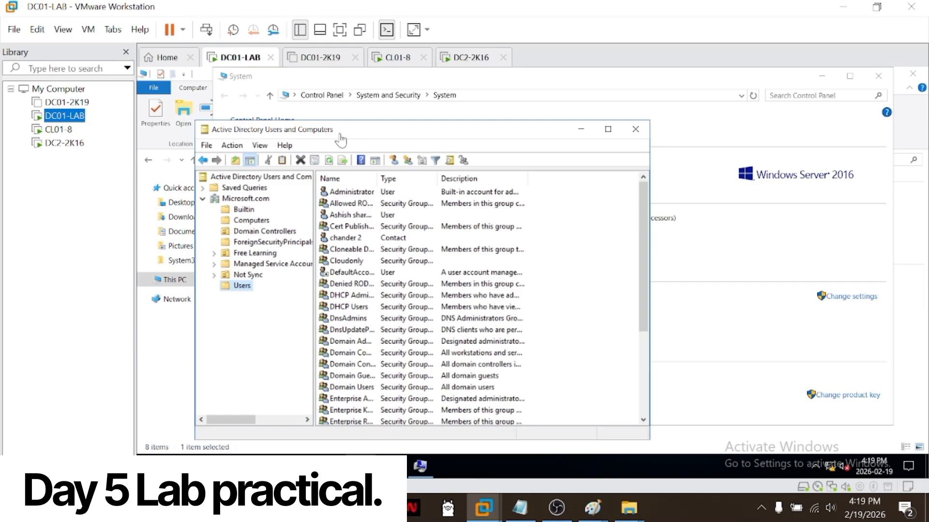
click(332, 160)
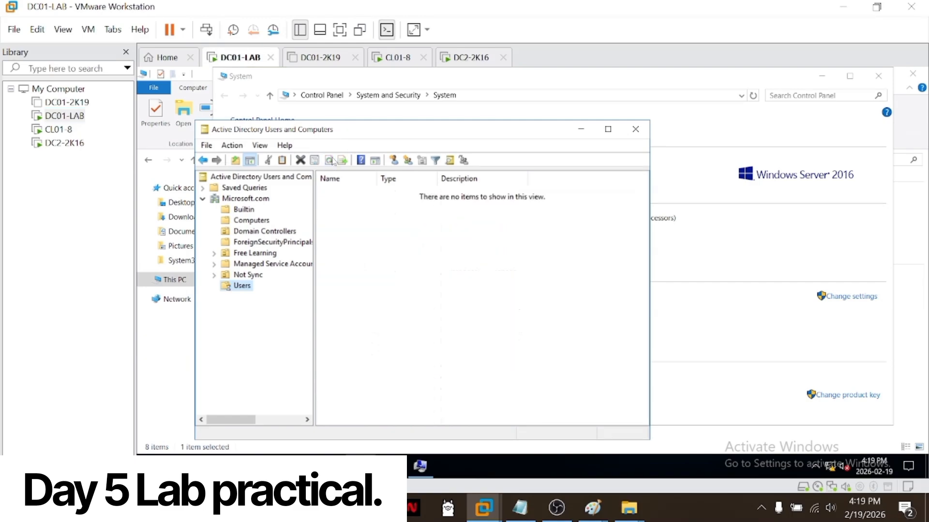
Step: Sign back in to CL01-8 with the domain user's logon name and account password
click(53, 129)
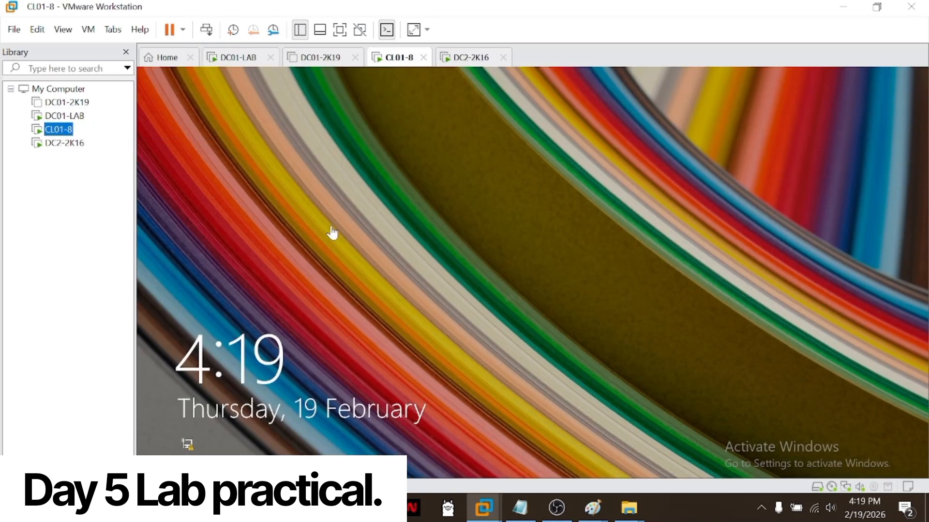
click(208, 31)
click(589, 253)
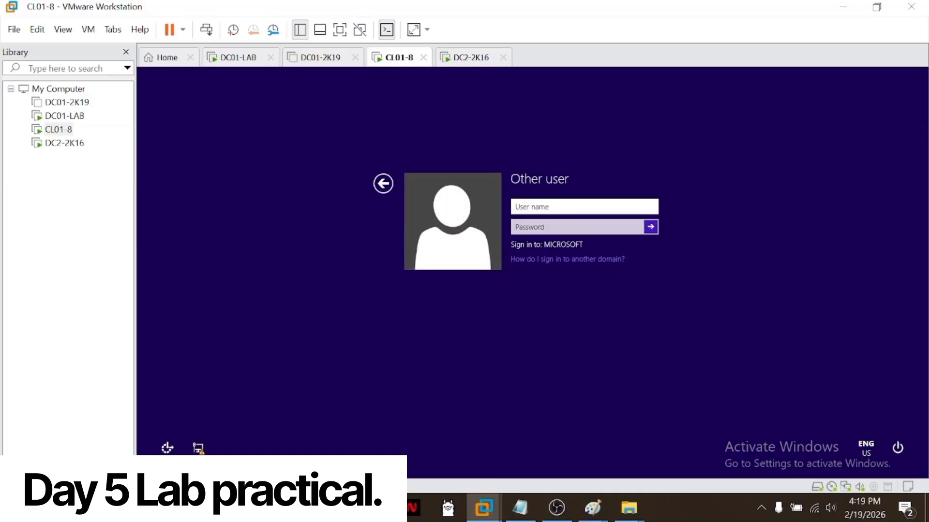
key(Tab)
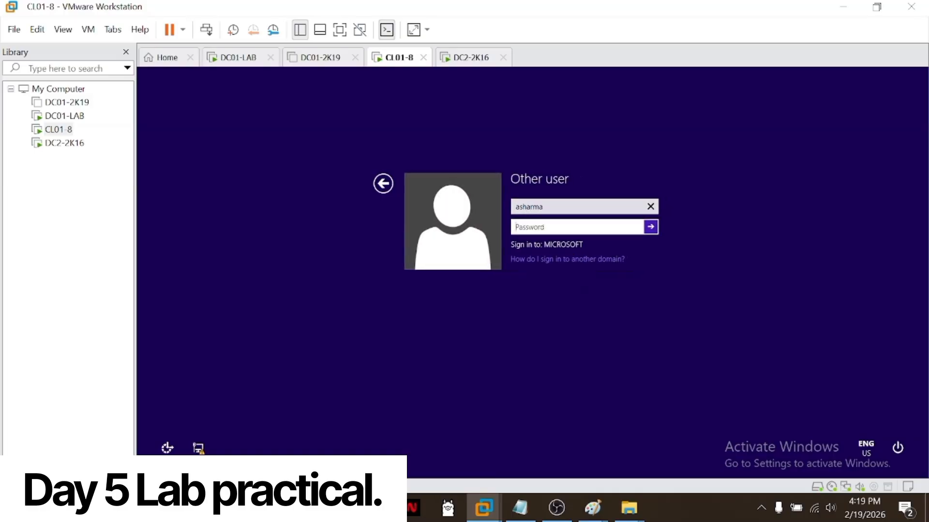
text(P)
key(Return)
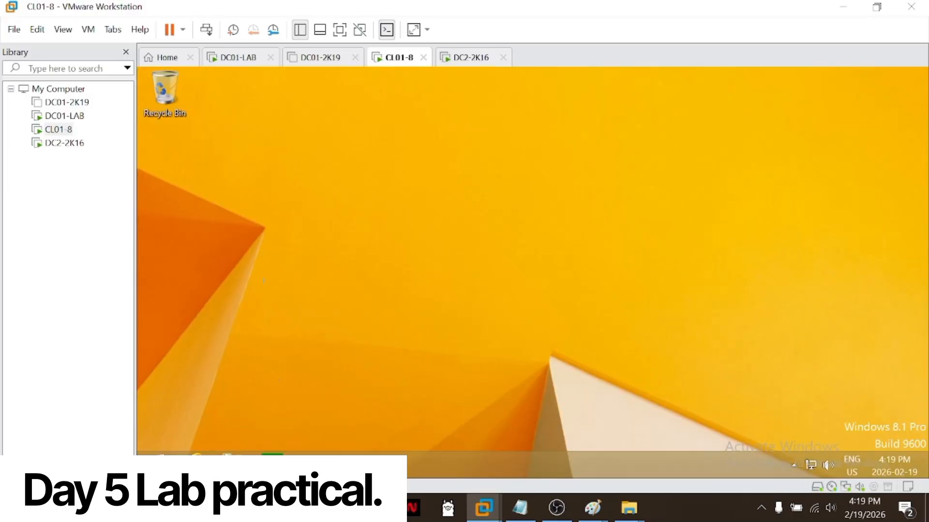
Step: Check This PC on CL01-8 in a maximized window for the mapped Z: network drive
click(232, 464)
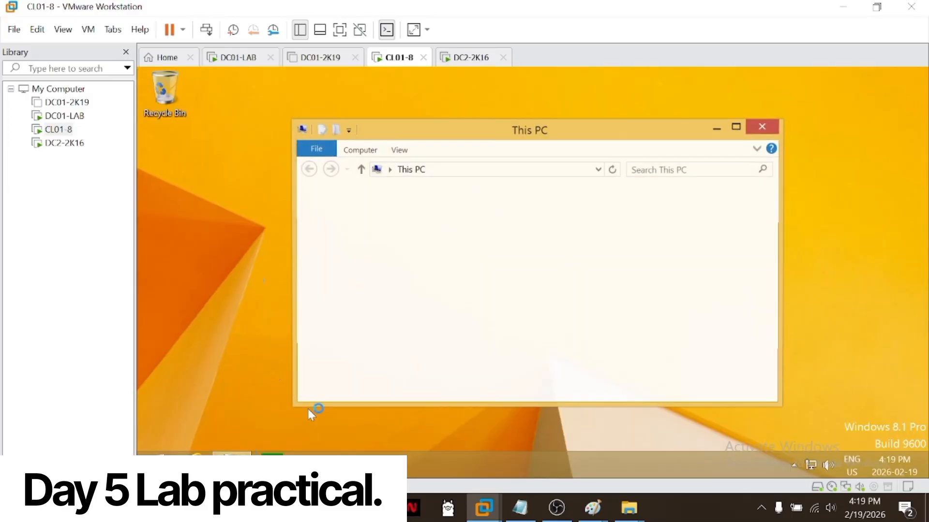
click(348, 277)
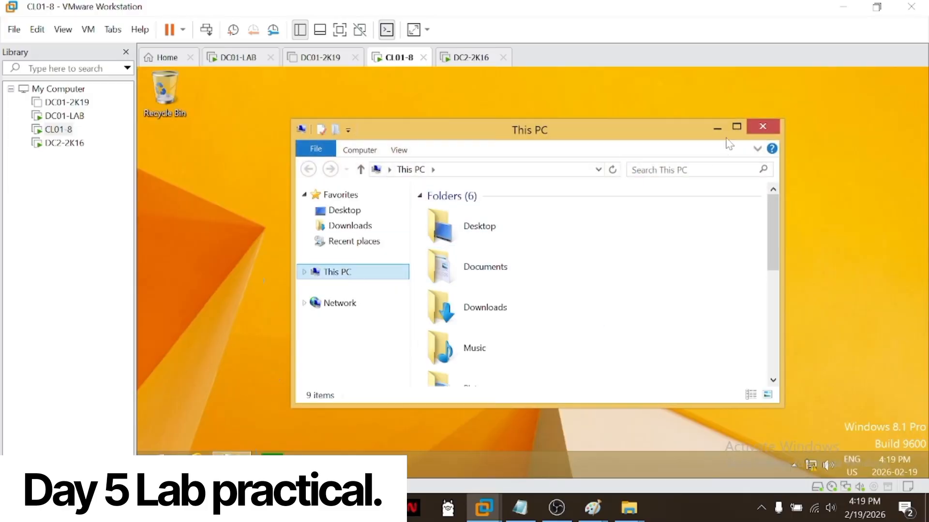
click(736, 127)
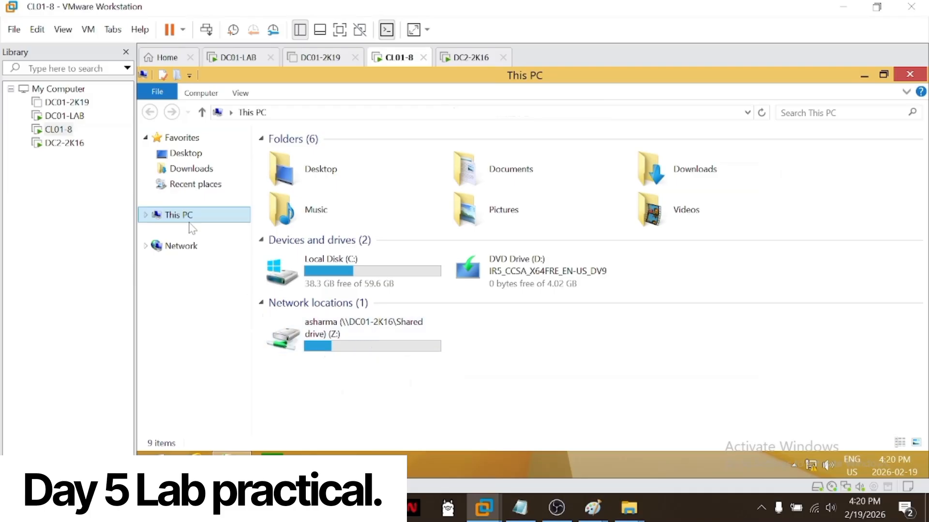
Step: On DC01-LAB, find the same domain user again and switch the home folder to an empty local path
click(64, 116)
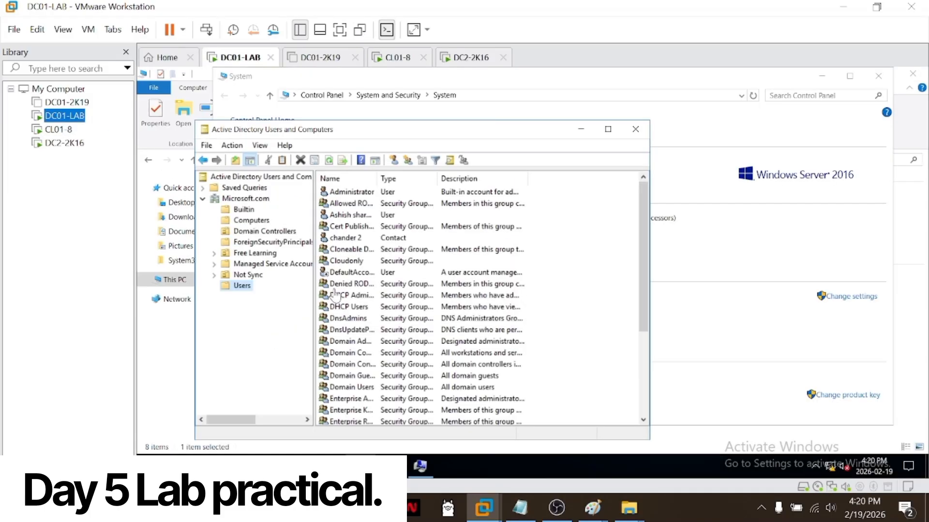
right_click(255, 289)
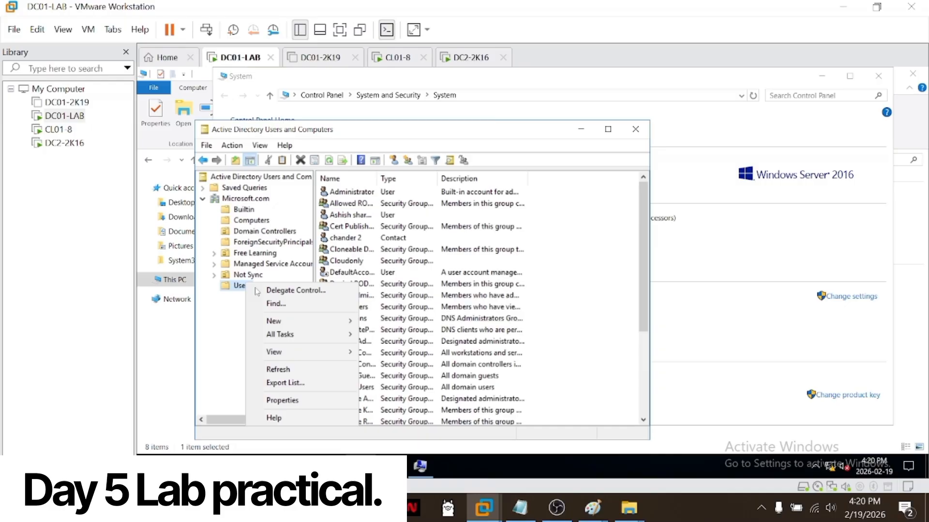
click(275, 303)
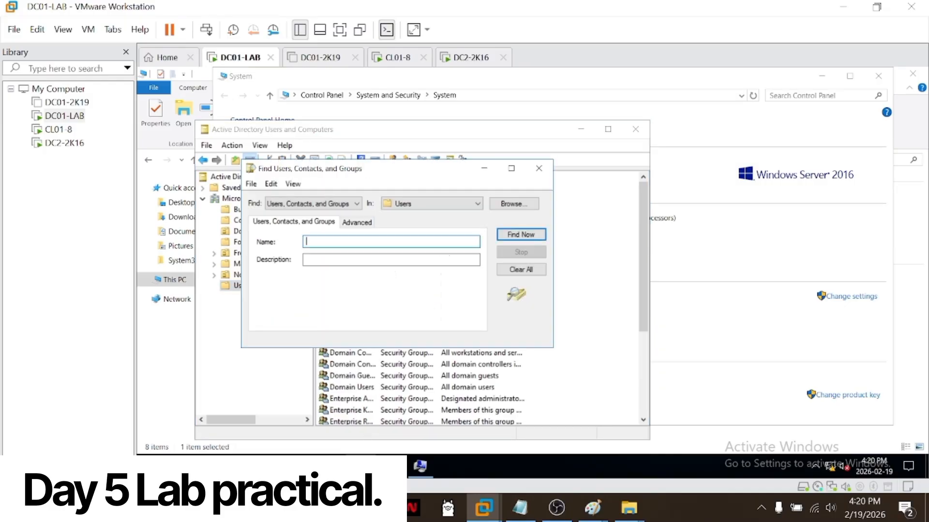
key(Return)
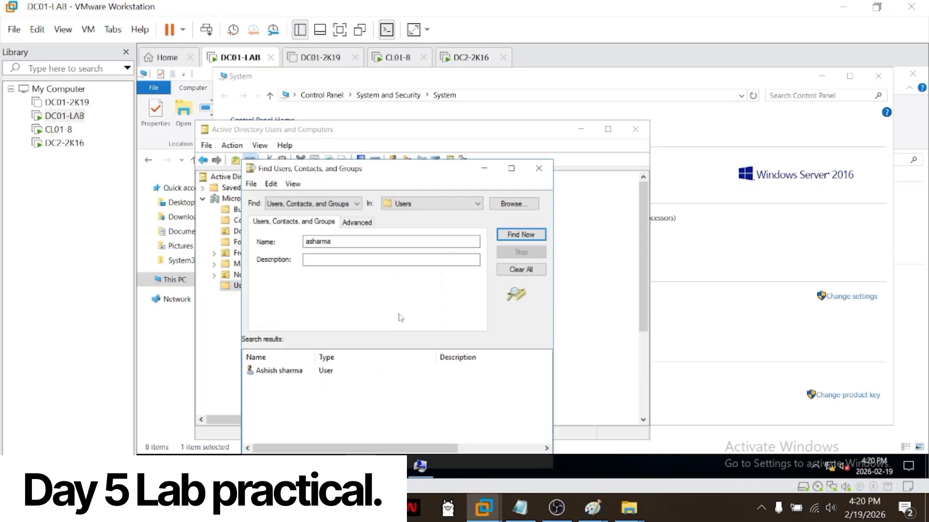
double_click(319, 370)
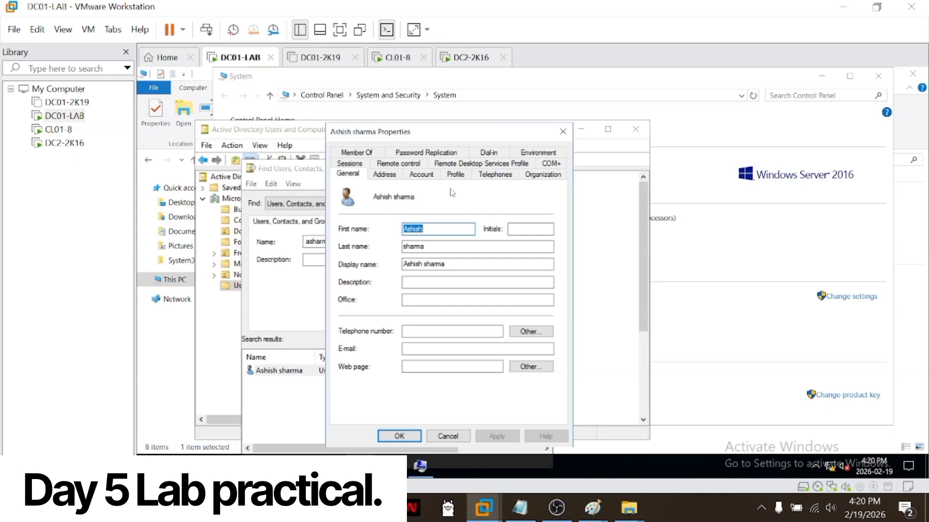
click(455, 175)
click(364, 264)
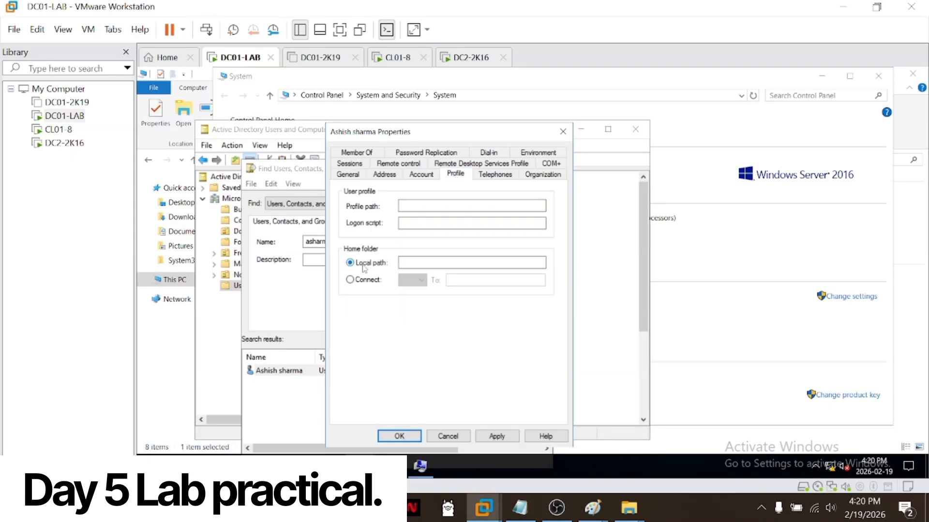
click(400, 437)
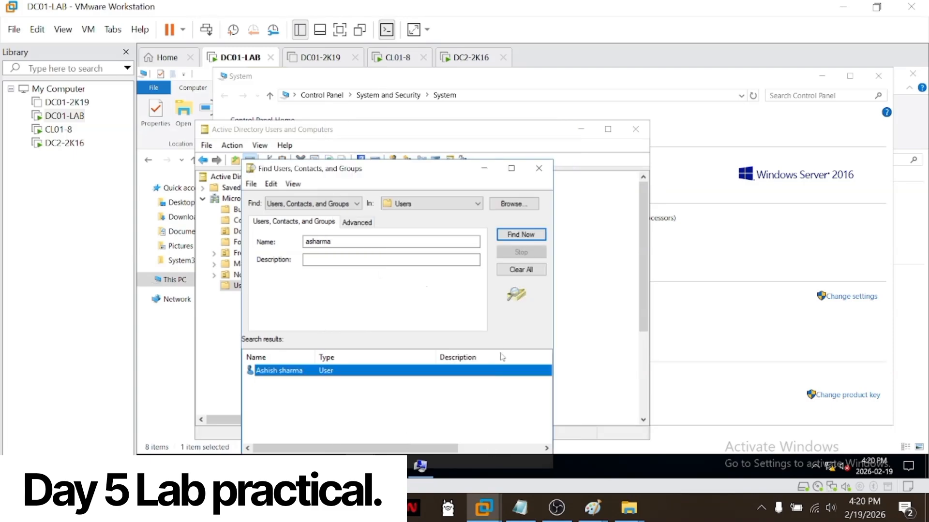
Step: Return to CL01-8, check the contents of the mapped Z: drive and close its window
click(58, 130)
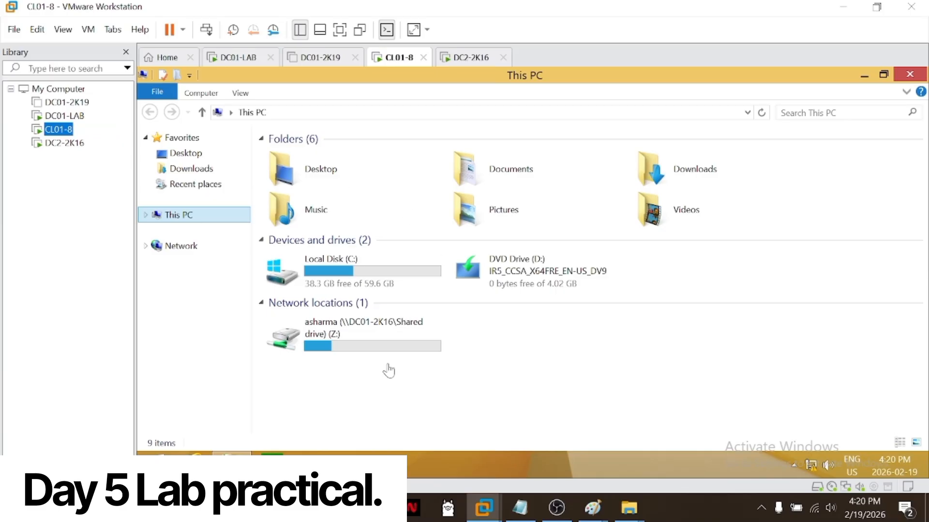
double_click(382, 350)
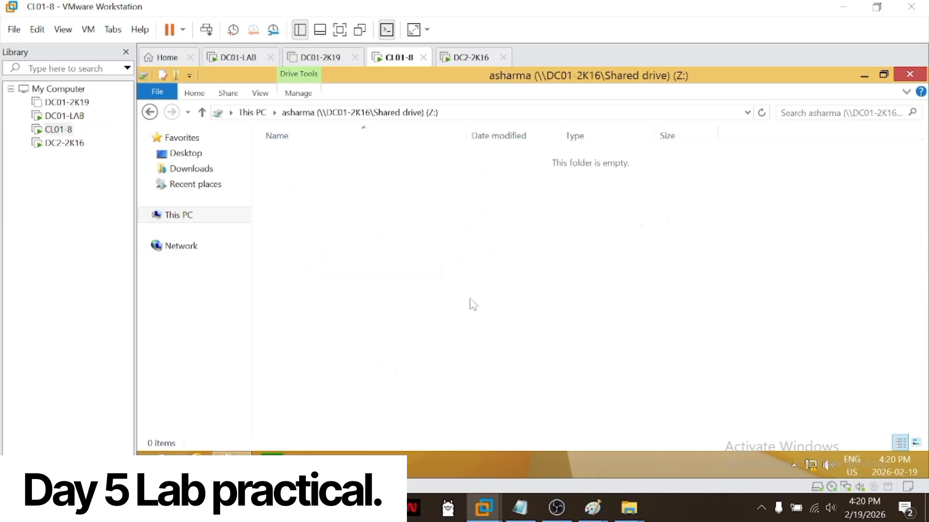
click(909, 74)
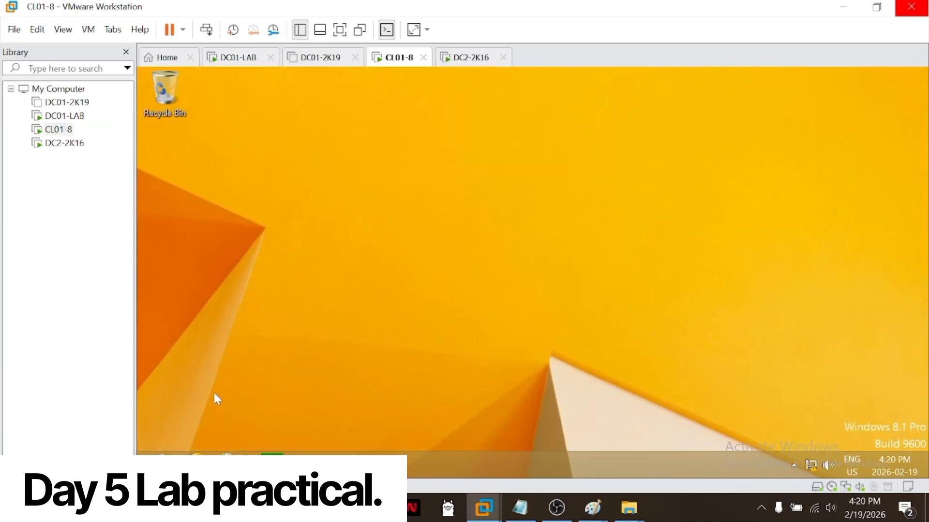
Step: Sign the domain user out of the Windows session on CL01-8
click(156, 465)
right_click(156, 465)
mouse_move(242, 428)
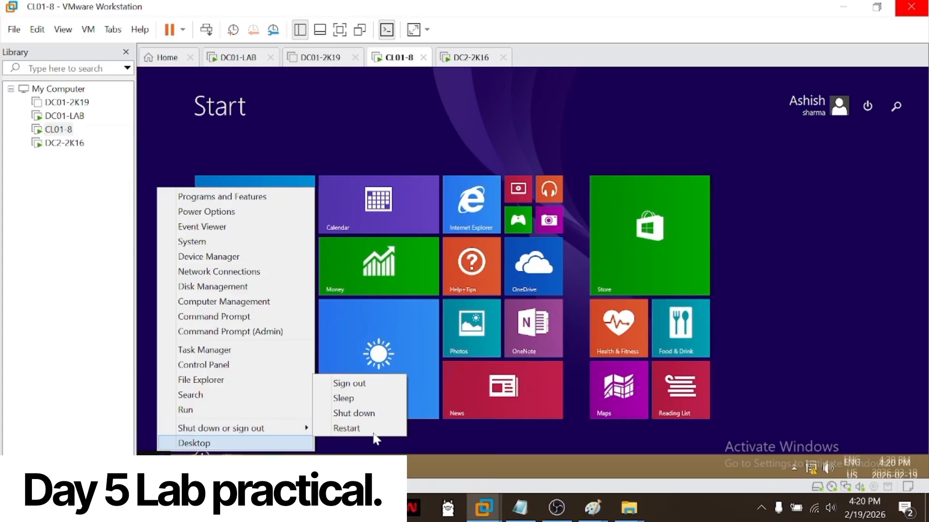
click(349, 383)
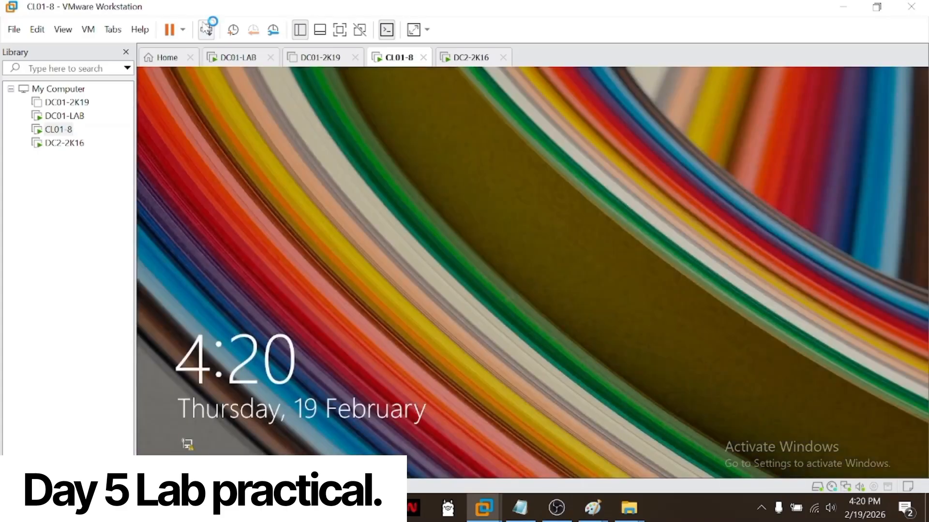
Step: Unlock the CL01-8 sign-in screen and sign the same domain user back in with the account password
click(206, 30)
click(479, 235)
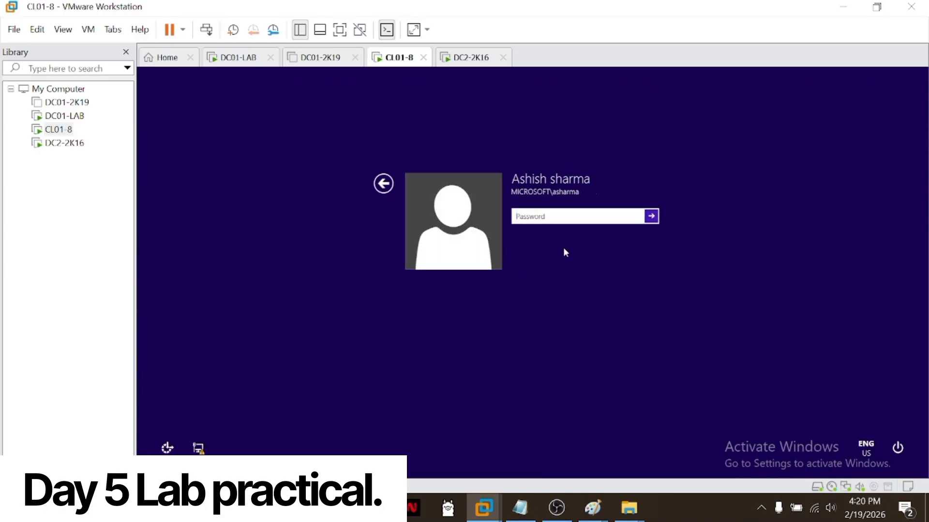
text(Pa)
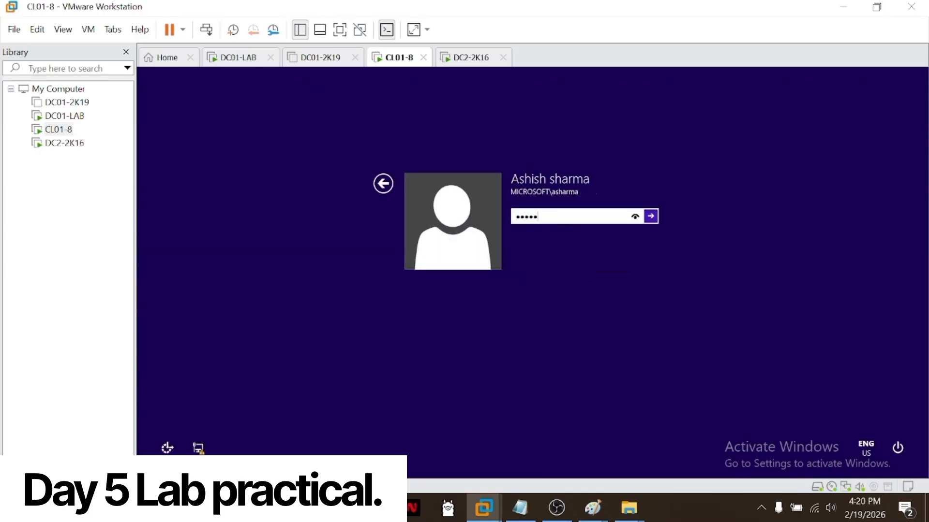
key(Return)
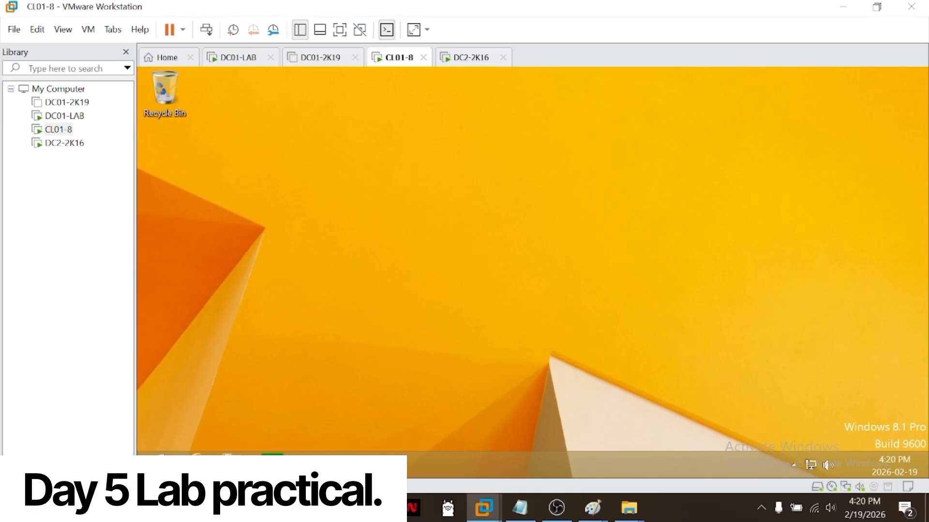
Step: Check the drives in This PC on CL01-8 for the mapped Z: drive, close the window and refresh the desktop
key(super+e)
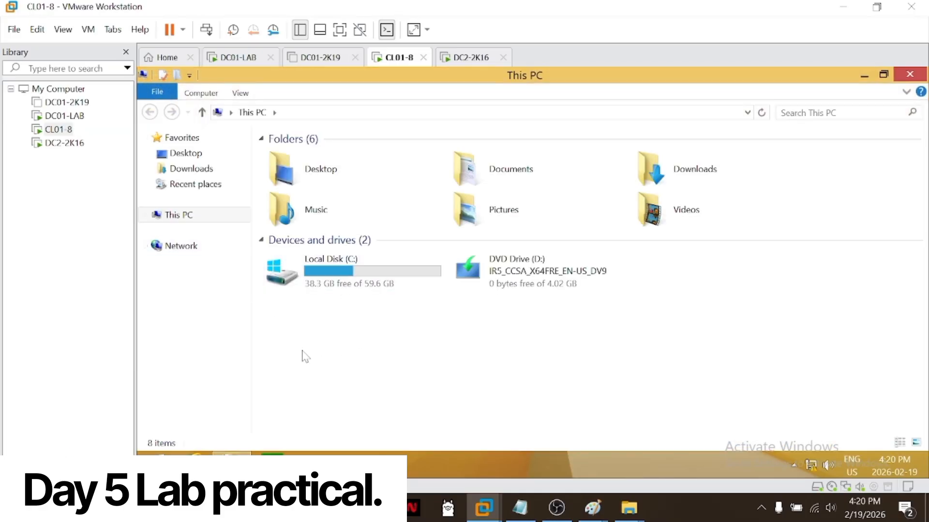
click(910, 76)
right_click(231, 464)
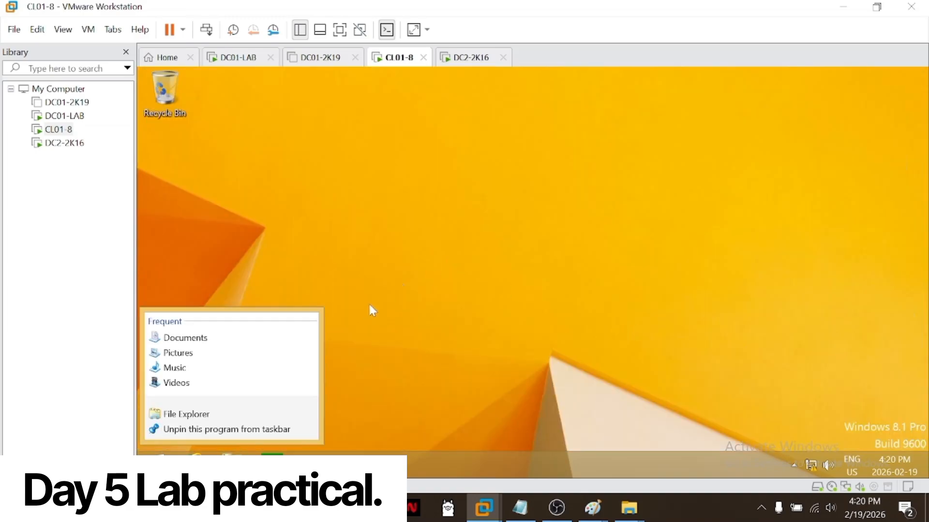
click(453, 281)
right_click(452, 280)
click(490, 321)
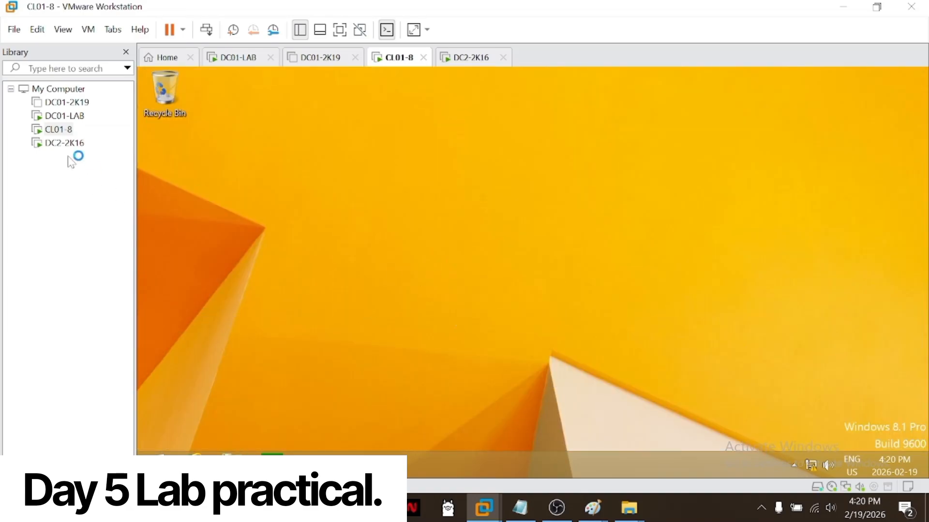
Step: Switch to DC2-2K16 and fill in the default subnet mask 255.255.255.0 in the Ethernet0 IPv4 properties
click(63, 144)
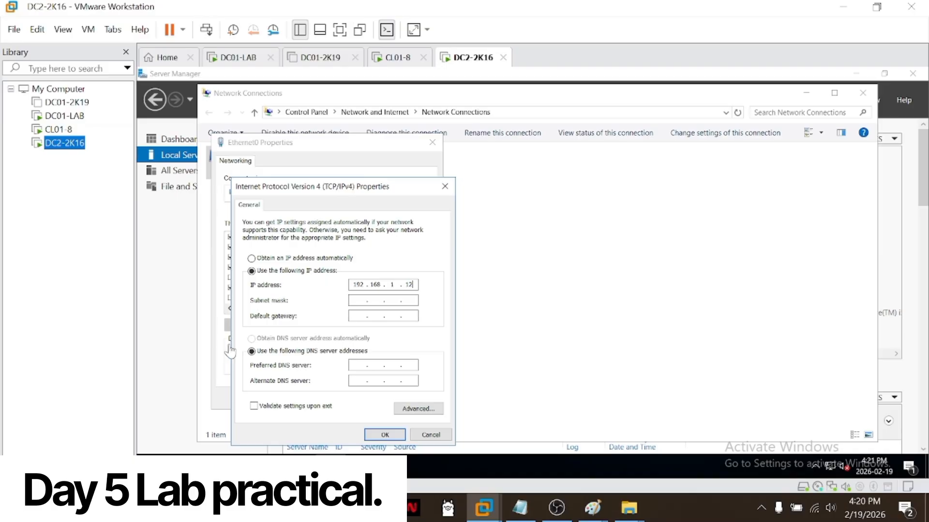
click(357, 314)
key(Tab)
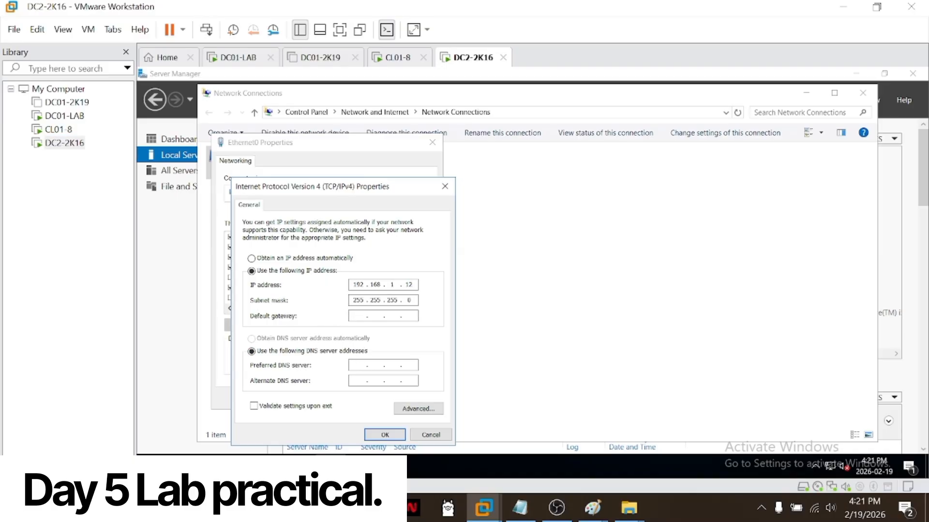
Step: On DC01-LAB, open the Ethernet0 IPv4 properties from the local server's network connections to check its IP and DNS settings
click(64, 116)
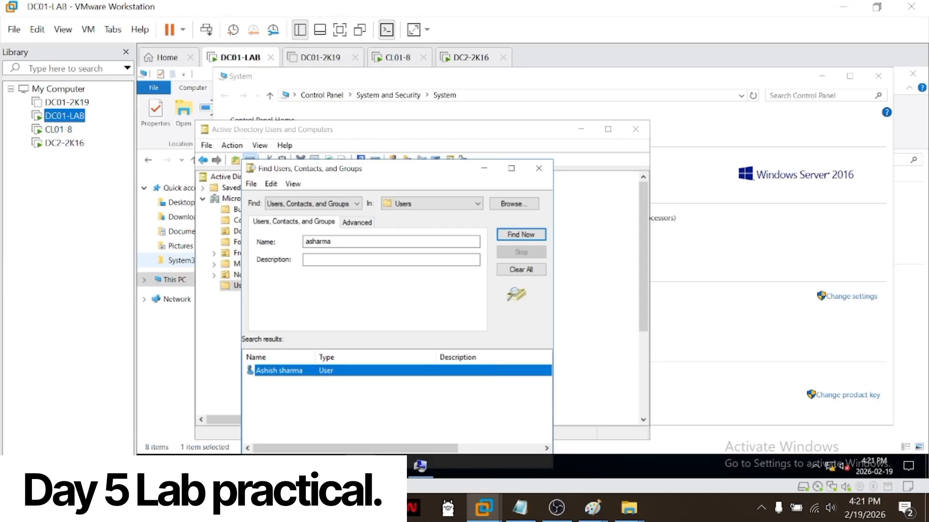
click(331, 466)
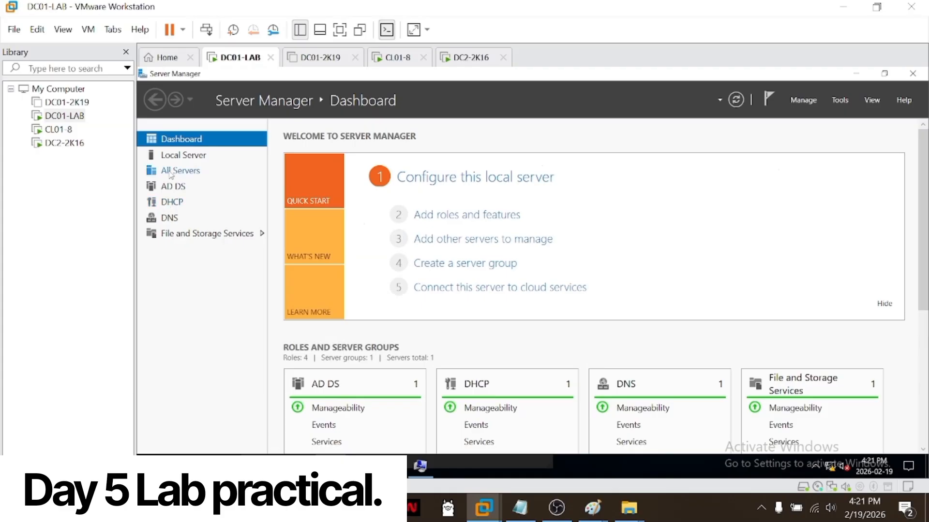
click(173, 156)
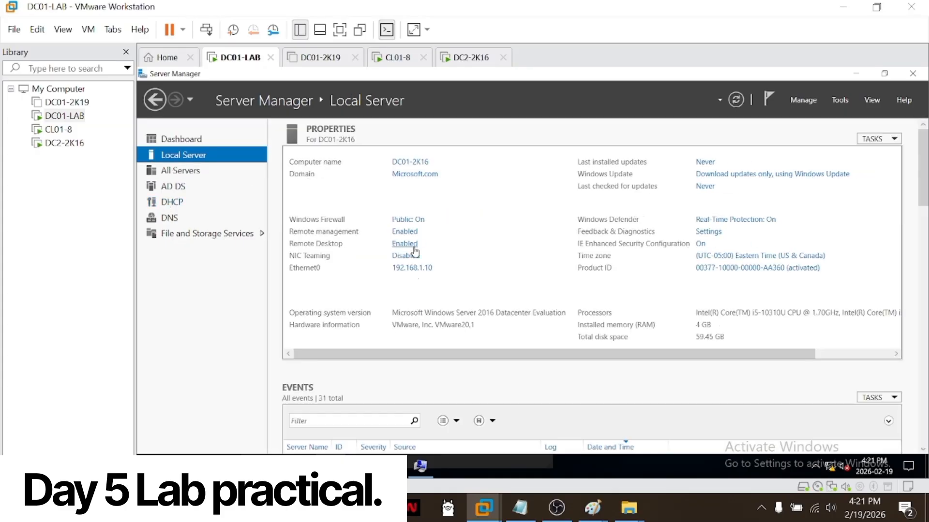
click(412, 267)
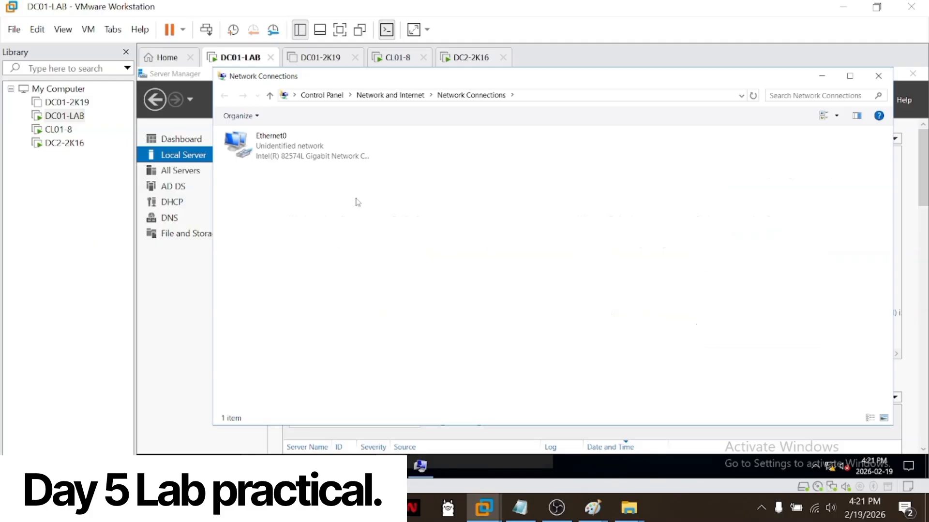
right_click(322, 151)
click(364, 267)
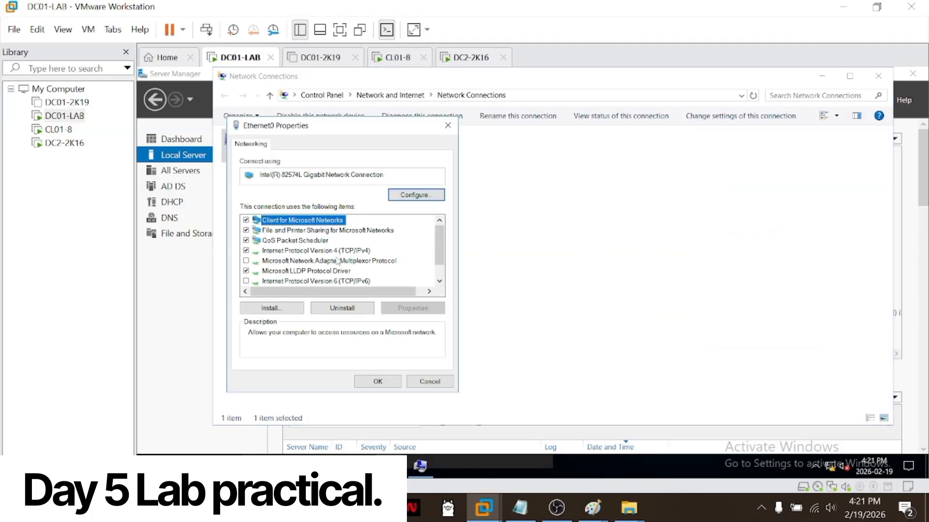
click(338, 250)
click(413, 310)
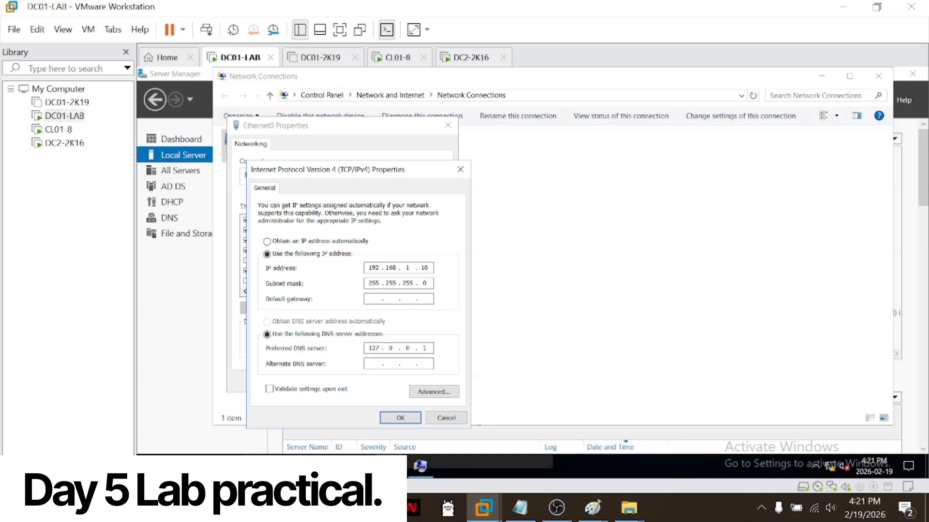
Step: Return to DC2-2K16 and start editing the preferred DNS server in the Ethernet0 IPv4 properties
click(58, 129)
click(64, 142)
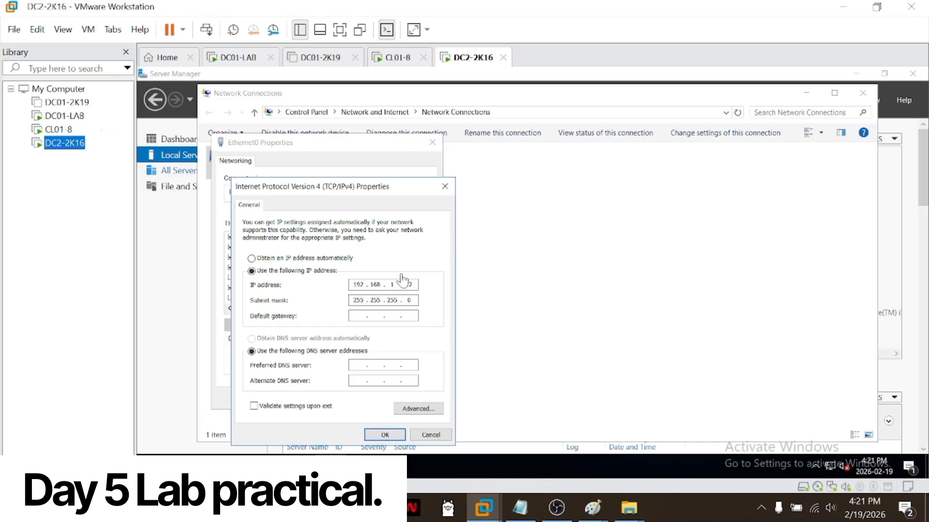
click(357, 369)
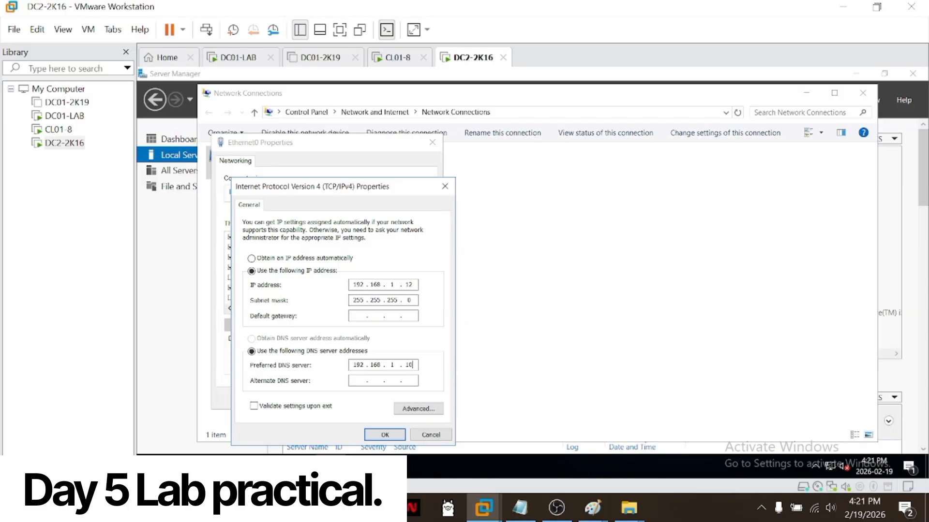
Step: Append the DNS suffix Micorosft.com in the advanced TCP/IP settings, then save the IPv4 configuration and close the Ethernet0 properties
click(417, 410)
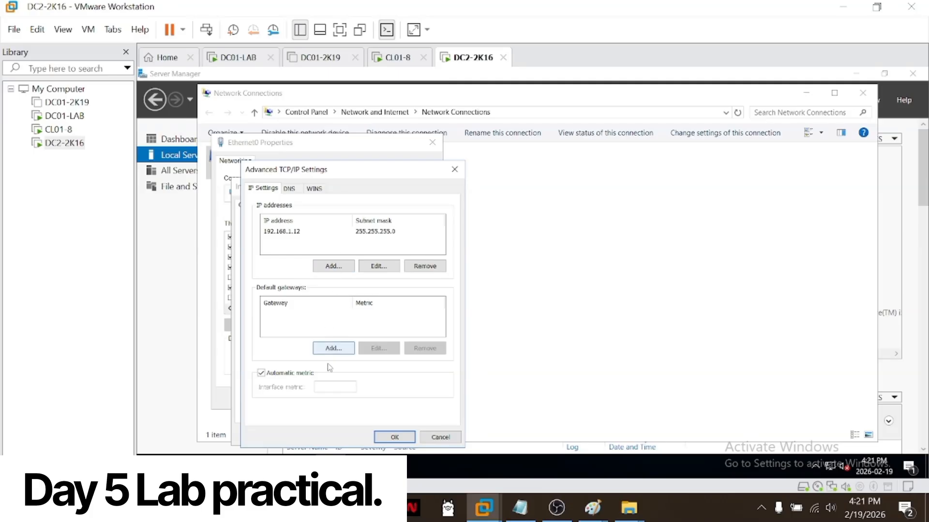
click(291, 190)
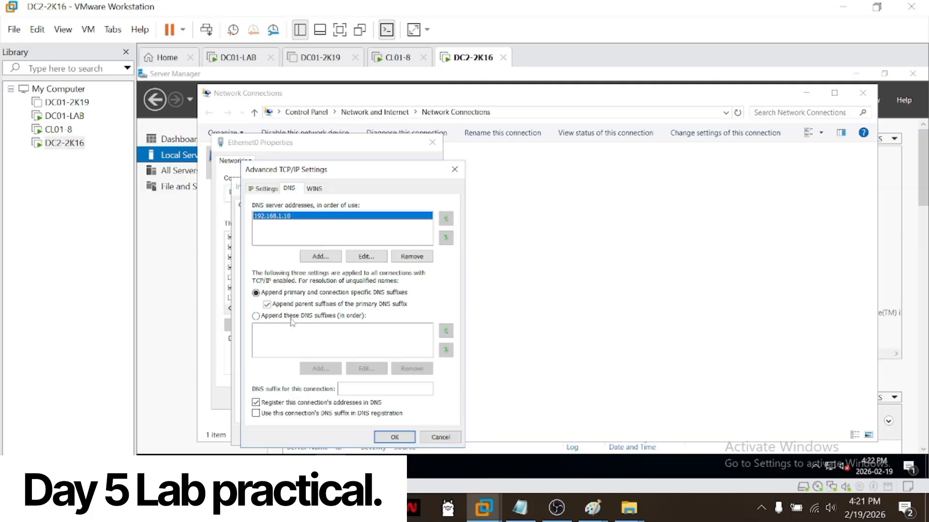
click(255, 316)
click(320, 368)
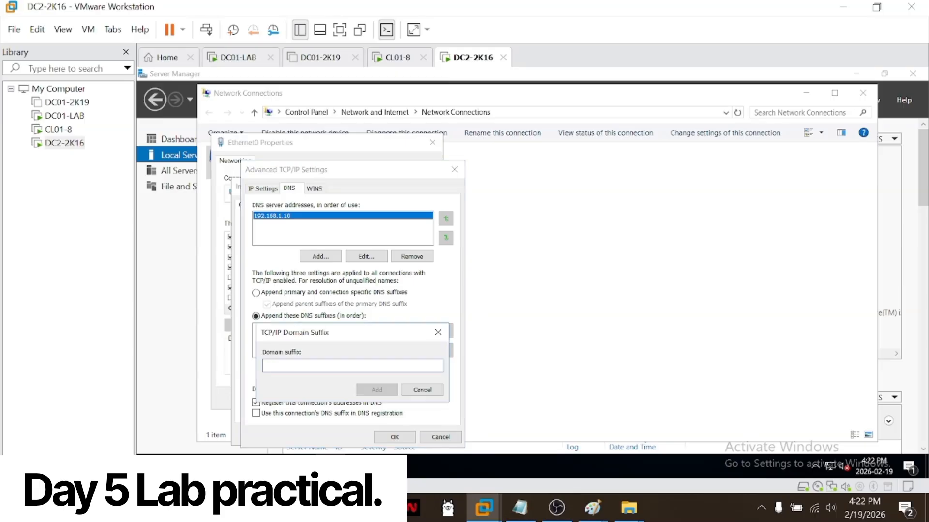
text(Micorosft.com)
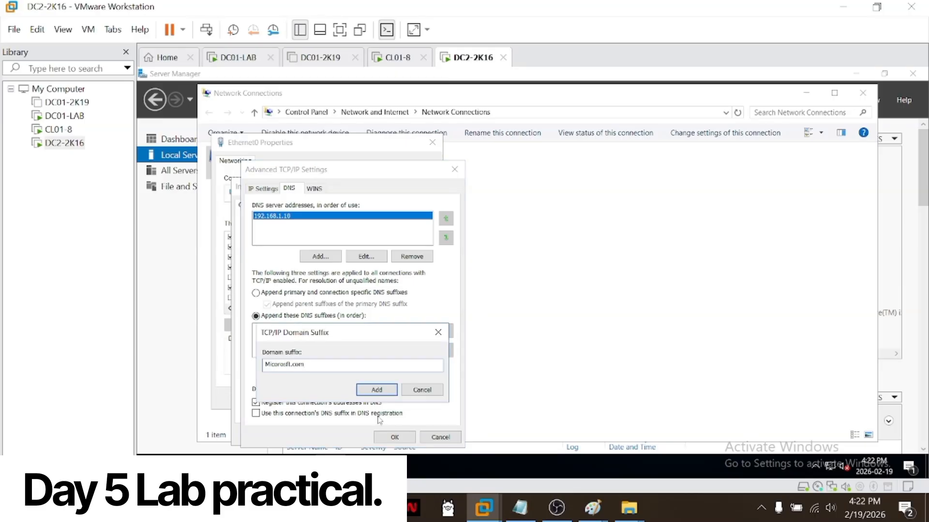
click(386, 395)
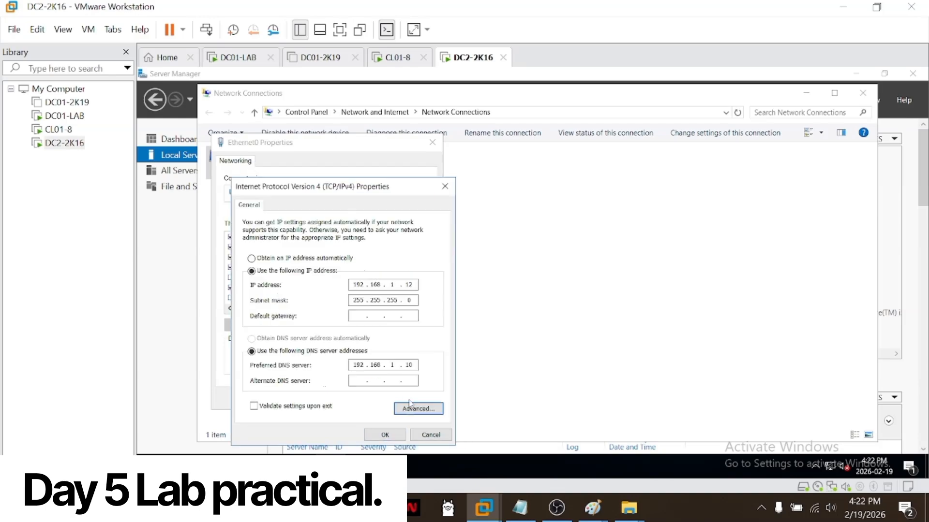
click(385, 435)
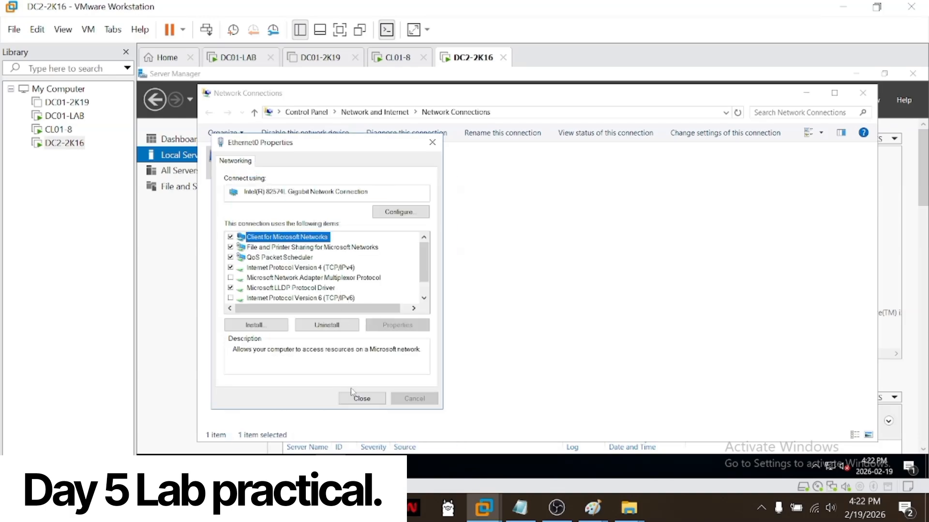
click(361, 398)
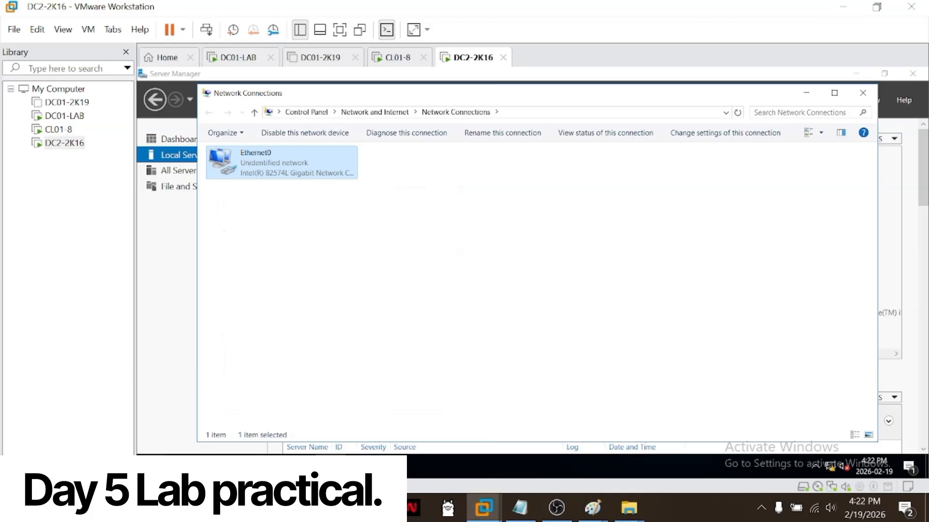
Step: Open Command Prompt on DC2-2K16 and ping 192.168.1.10 to test connectivity to DC01-LAB
key(super)
text(cmd)
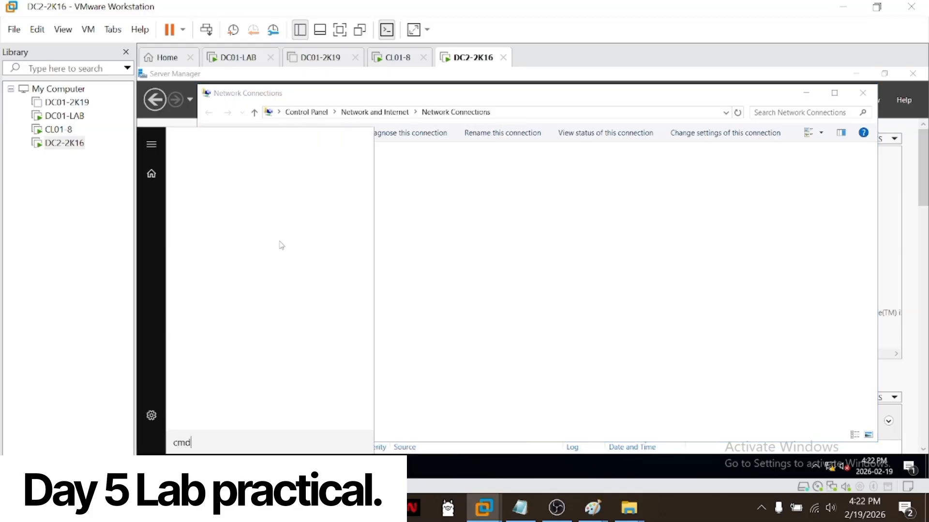
click(265, 176)
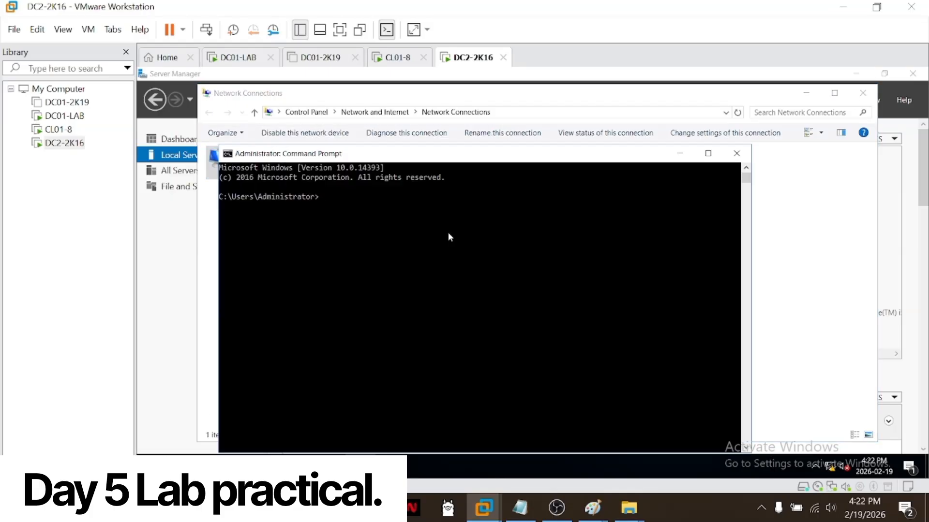
text(ping 192.168.1.10)
key(Return)
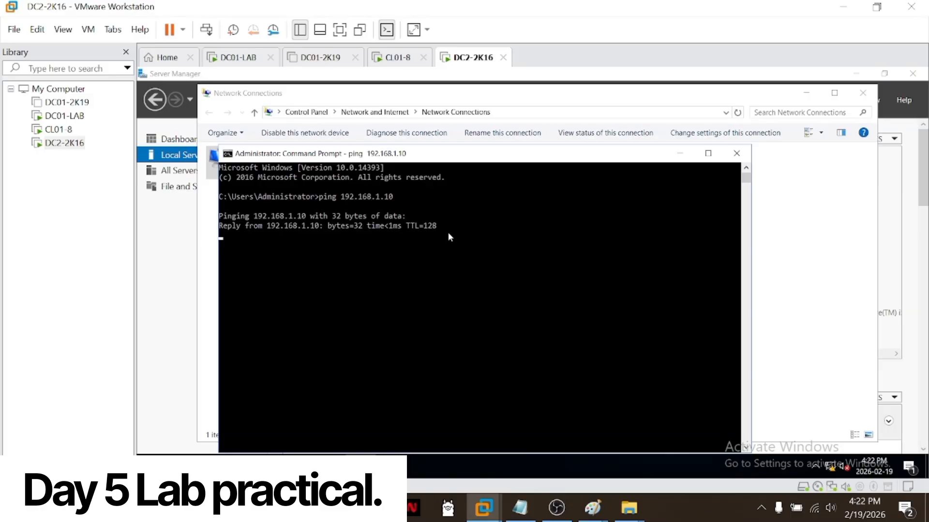
Step: Switch to DC01-LAB and close its IPv4 and Ethernet0 properties dialogs
click(65, 115)
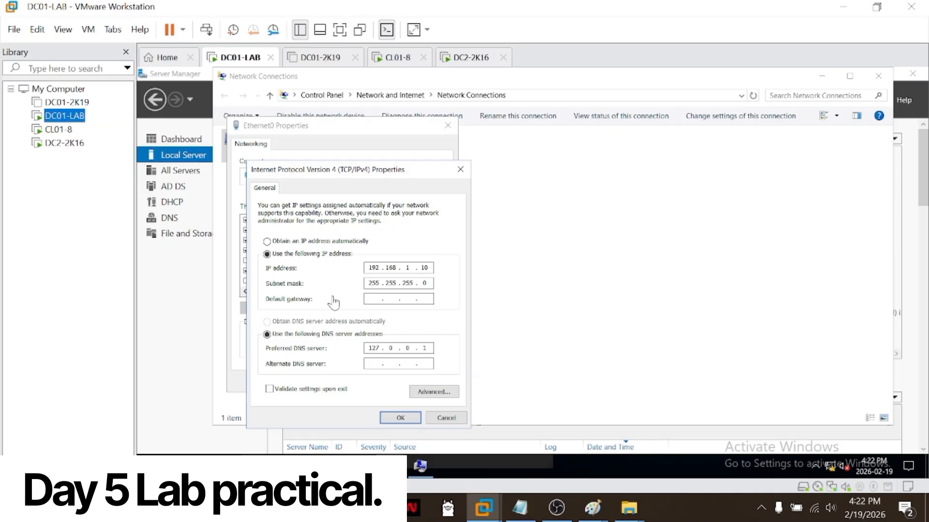
click(400, 418)
click(378, 383)
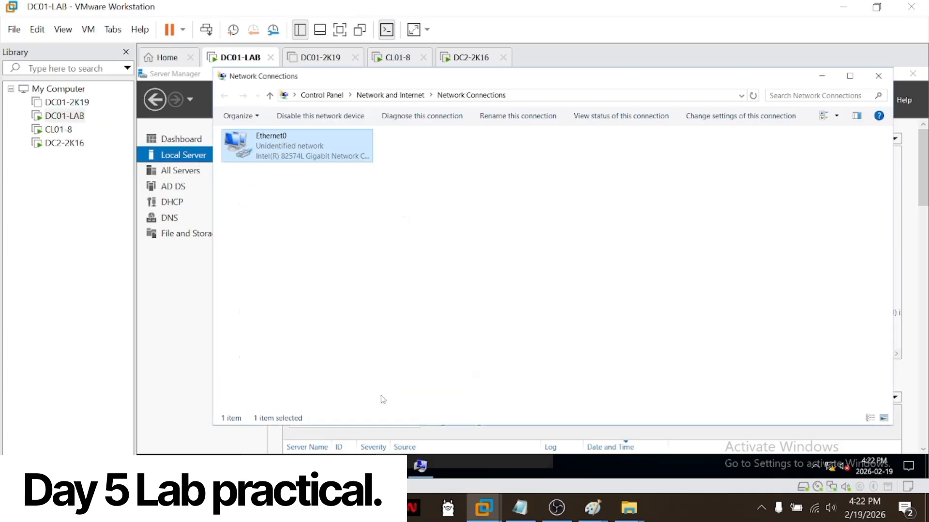
Step: Open Command Prompt on DC01-LAB and begin a ping command with the address prefix 192.168.1
key(super)
text(c)
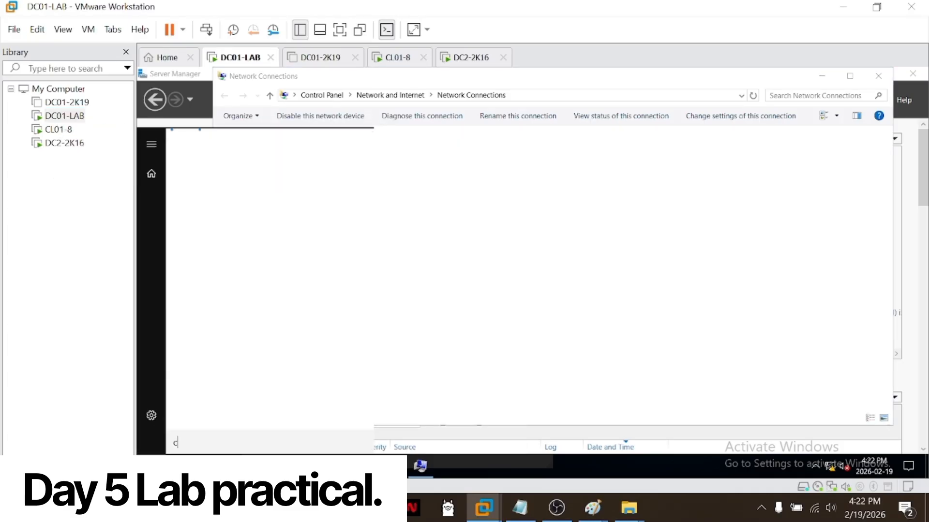
text(md)
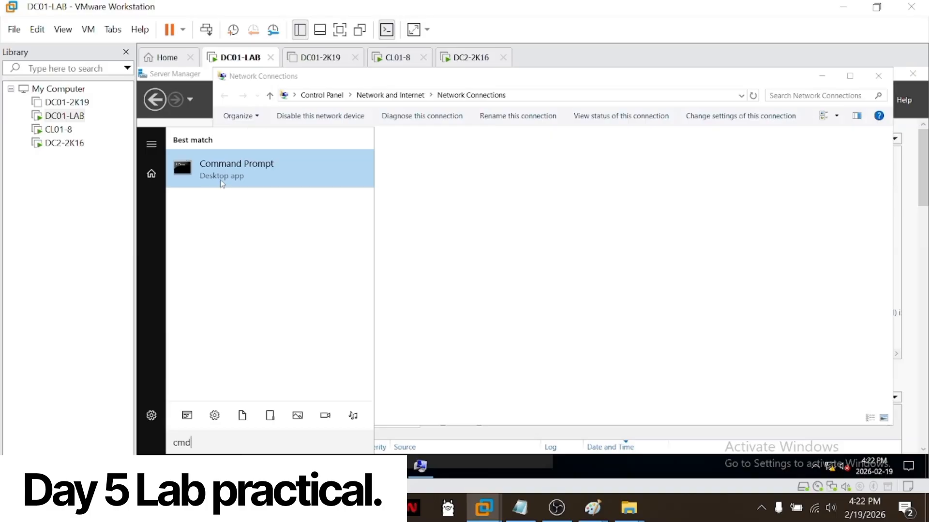
key(Return)
text(pi)
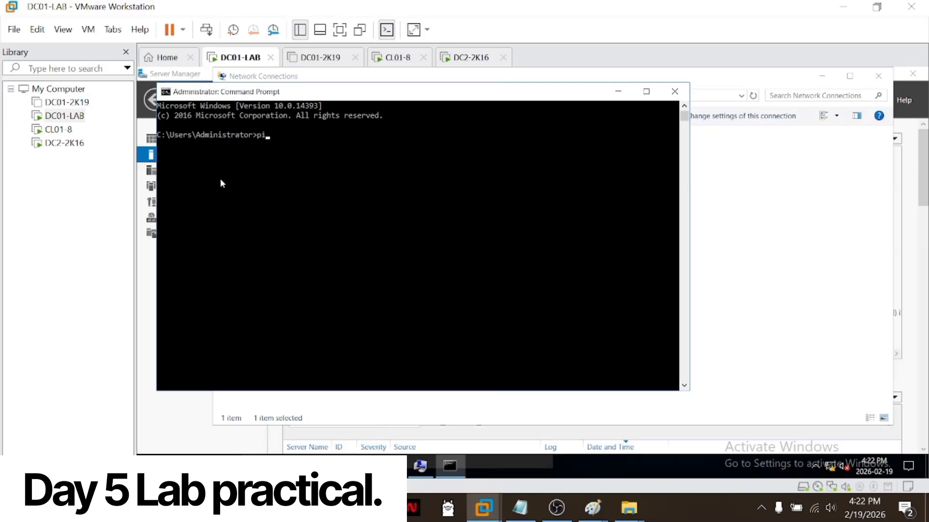
text(ng 192.168.1.)
Step: Return to DC2-2K16 and run ipconfig to look up its Ethernet0 IPv4 address
click(64, 143)
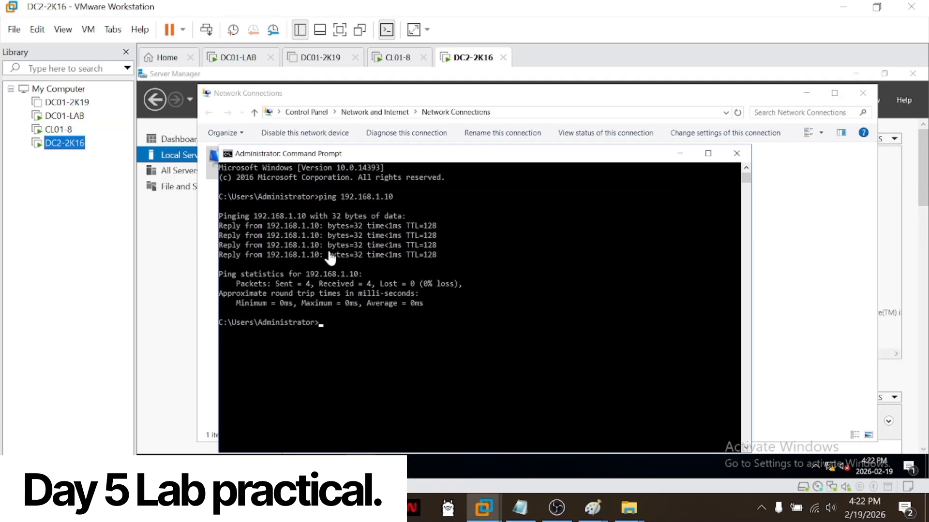
click(379, 362)
text(ipco)
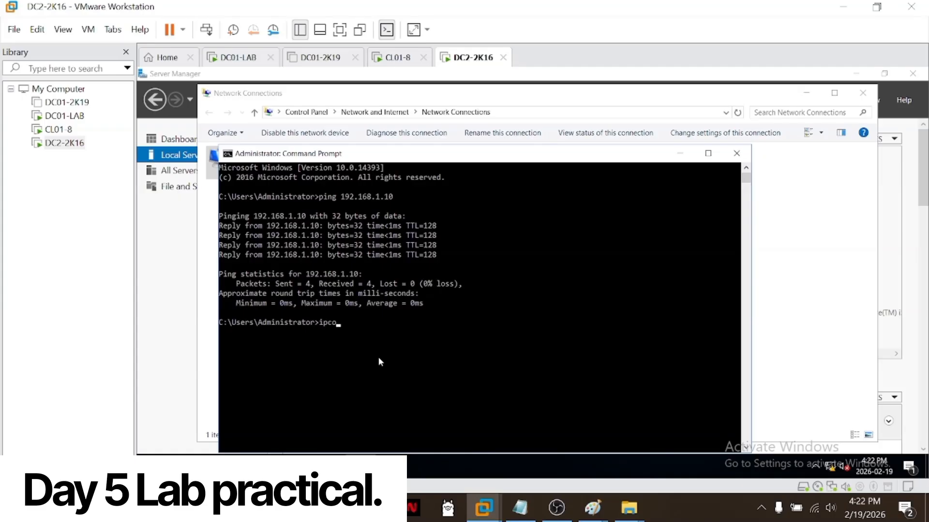
text(nfig)
key(Return)
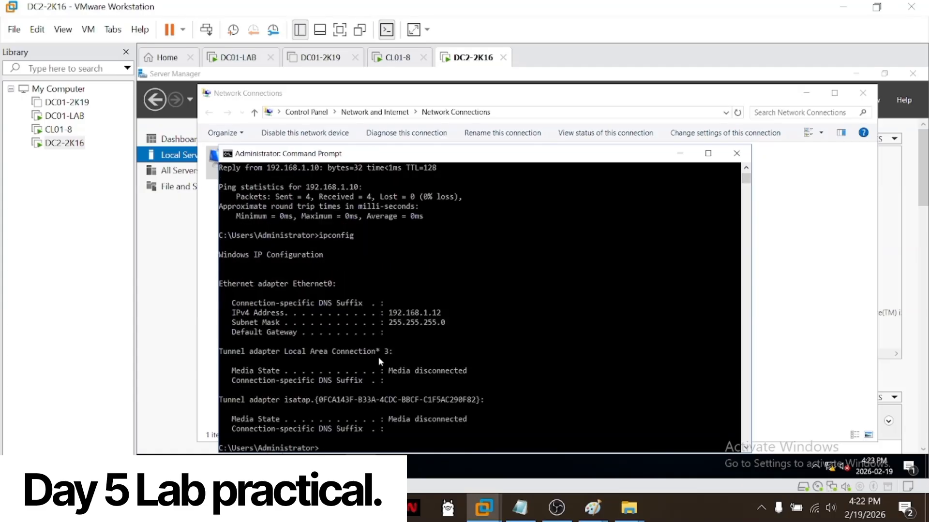
drag(382, 313, 468, 313)
Step: On DC01-LAB, complete the pending ping command with host number 12 and run it
click(77, 120)
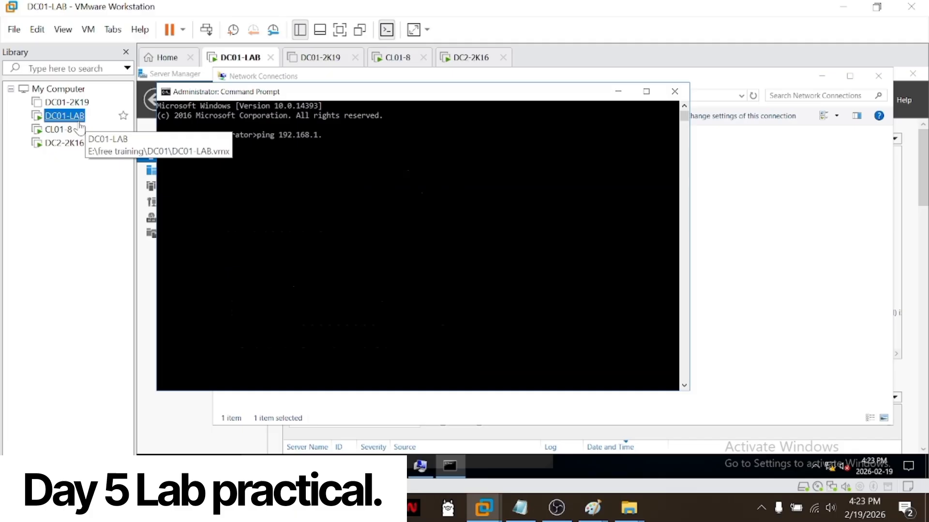
click(299, 198)
text(12)
key(Return)
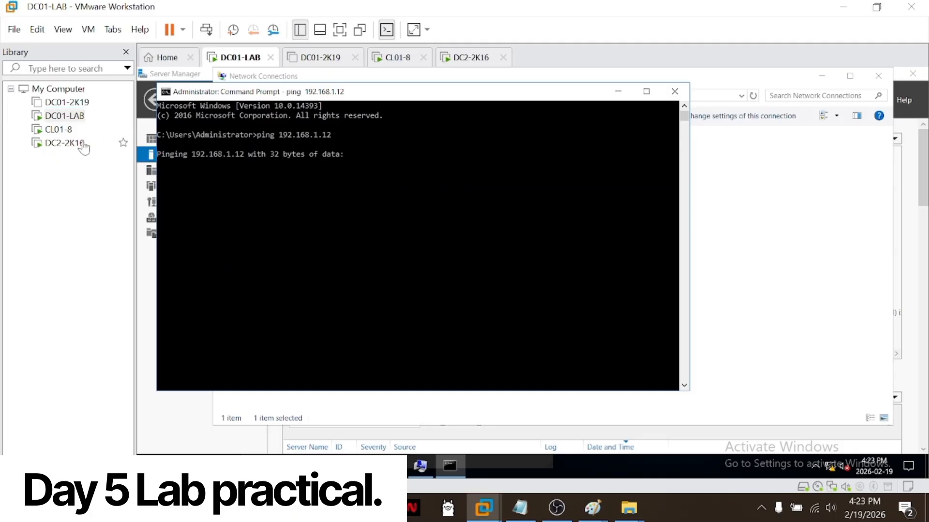
Step: On DC2-2K16, turn off Windows Firewall for private and public networks and close the firewall window
click(59, 129)
click(64, 142)
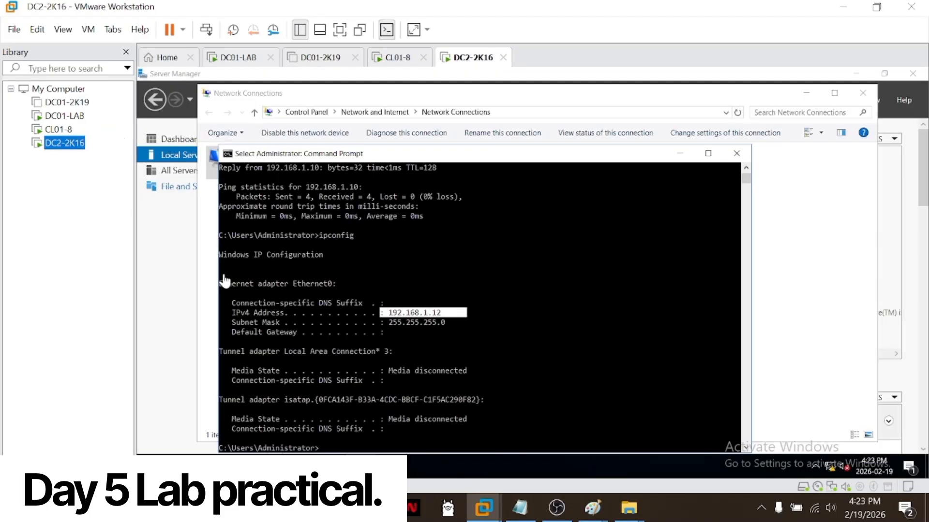
click(299, 466)
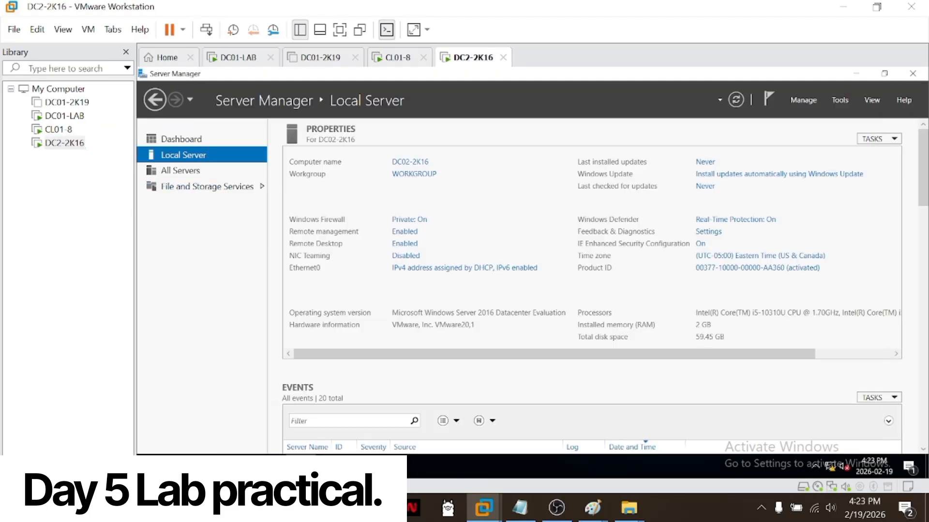
click(414, 221)
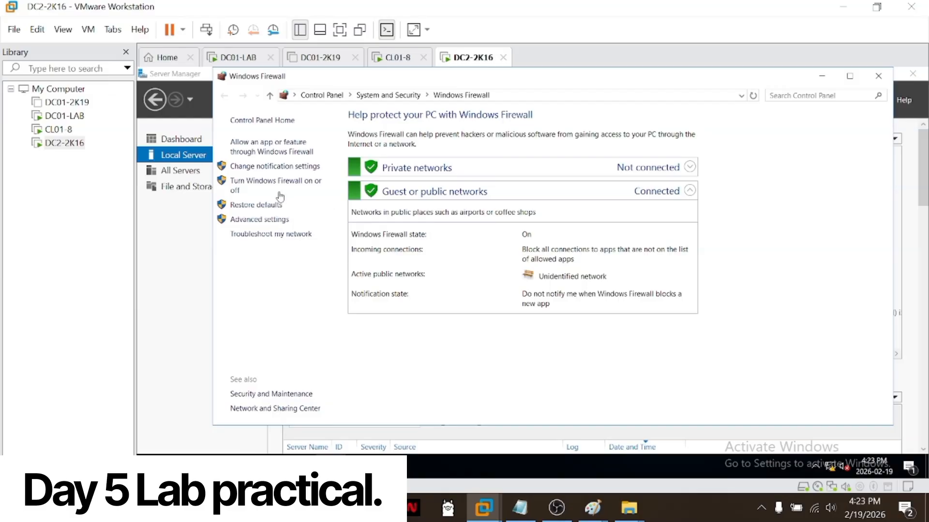
click(290, 191)
click(414, 211)
click(415, 286)
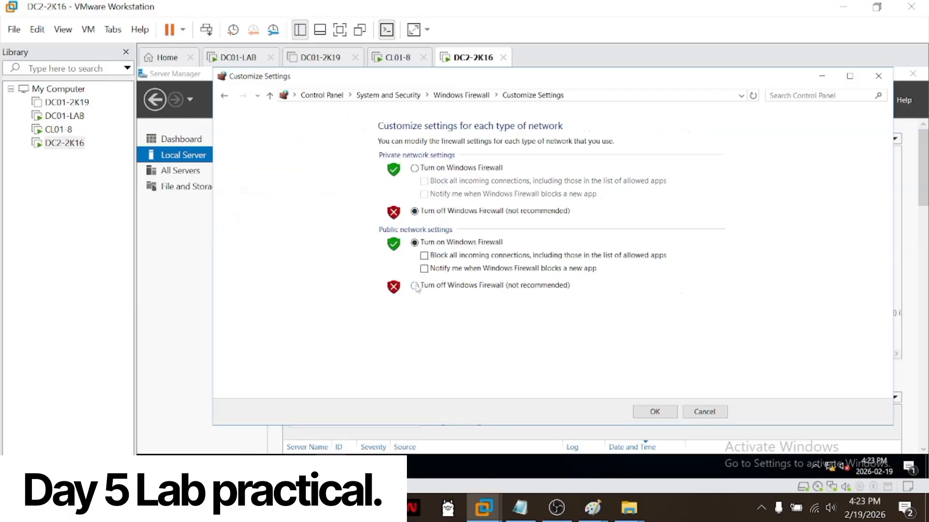
click(654, 410)
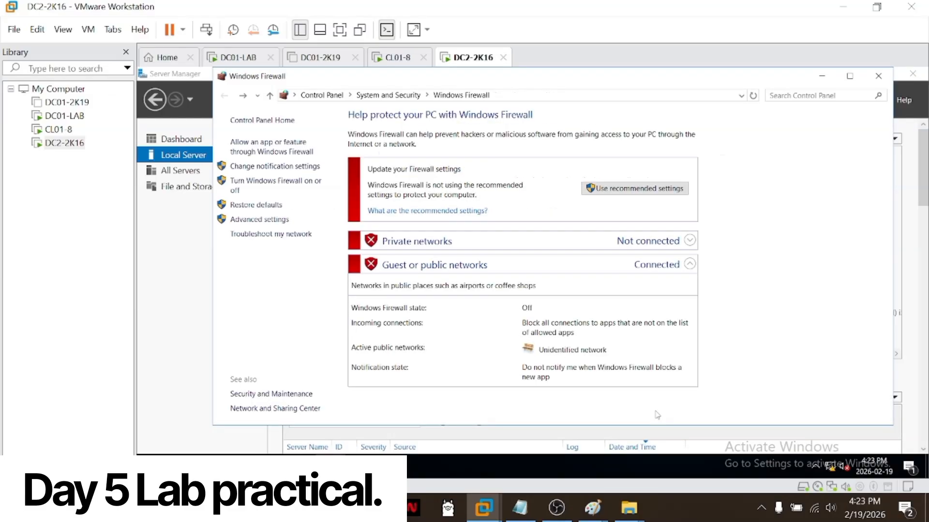
click(879, 76)
Step: Switch to DC01-LAB and rerun the ping to 192.168.1.12
click(65, 116)
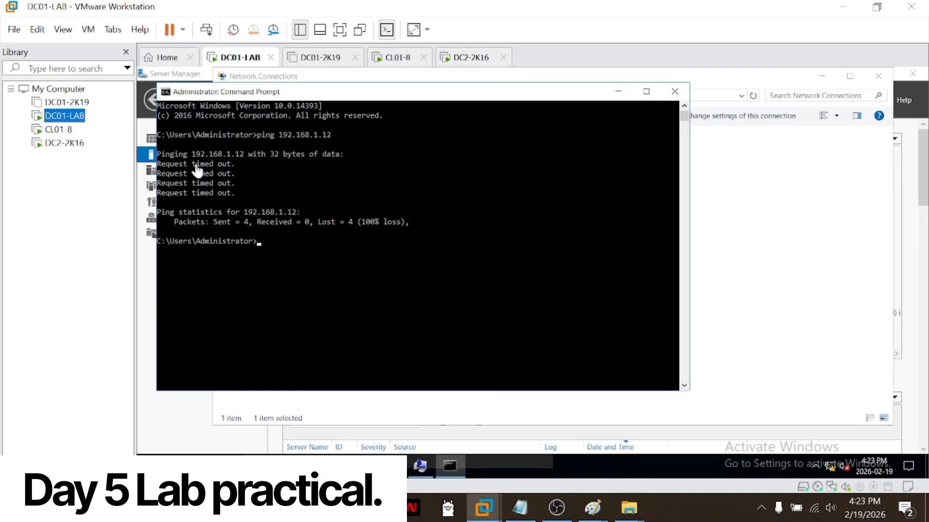
key(Up)
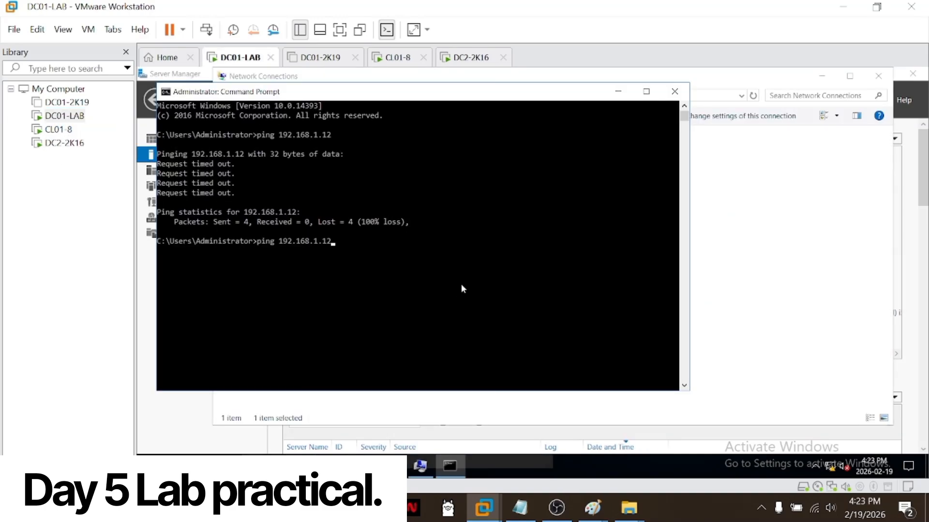
key(Return)
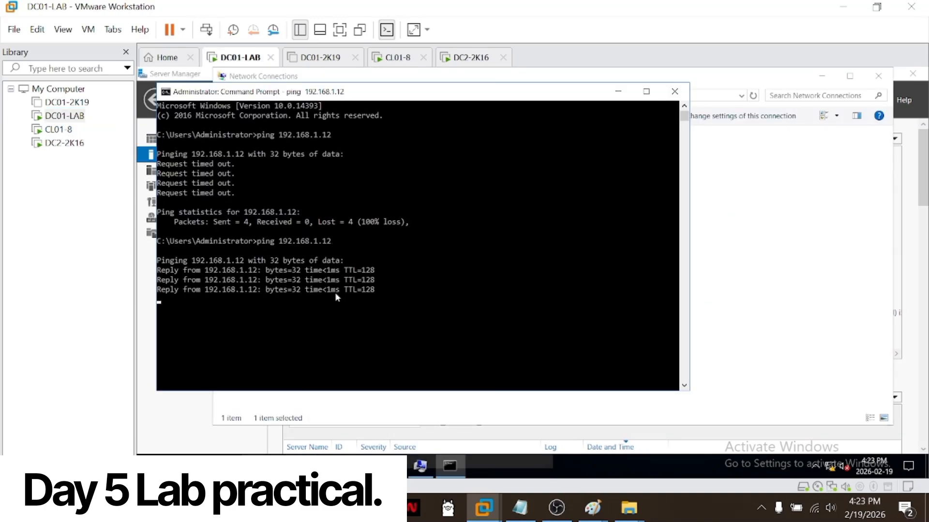
Step: Power off the CL01-8 virtual machine
click(61, 130)
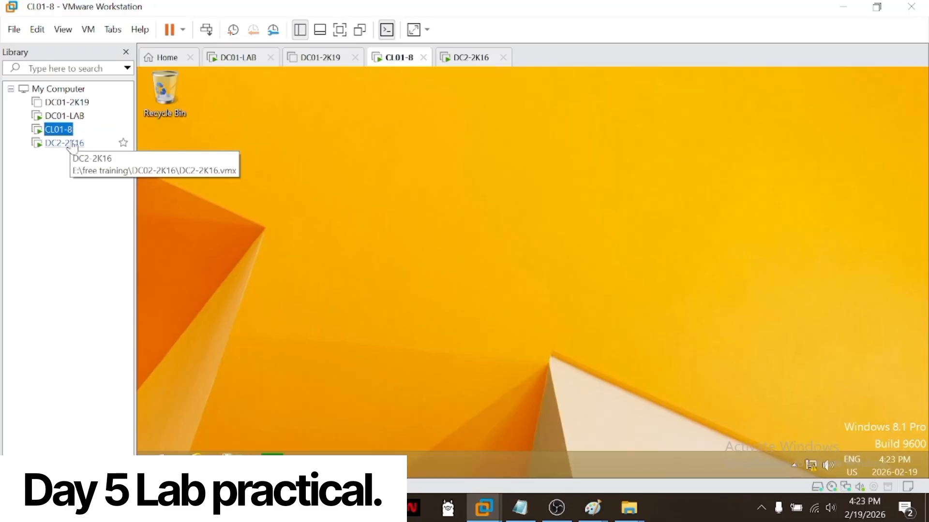
right_click(68, 136)
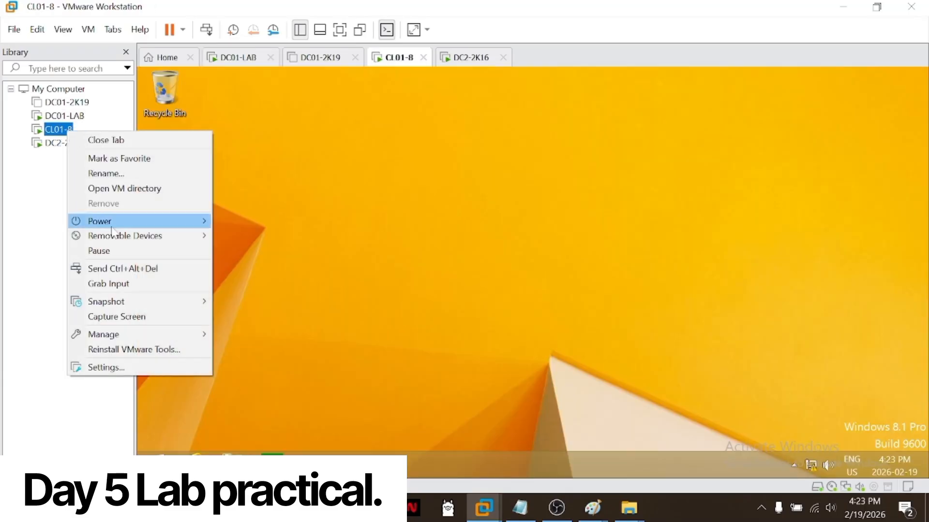
mouse_move(155, 224)
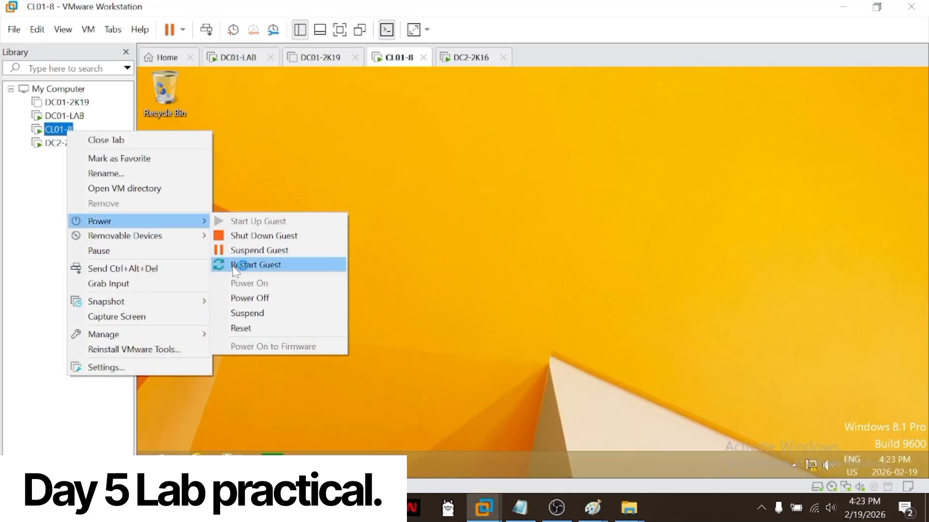
click(251, 304)
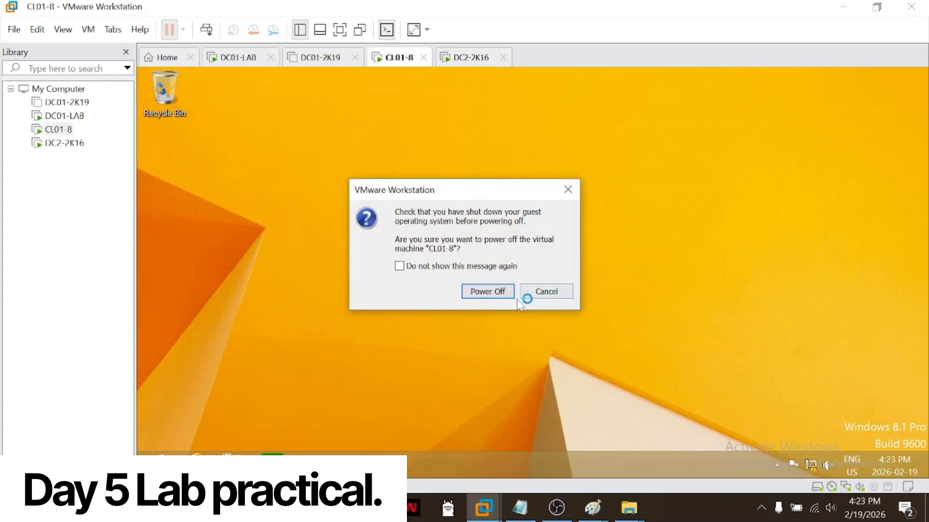
click(503, 293)
Step: Return to DC2-2K16 and close Server Manager
click(124, 143)
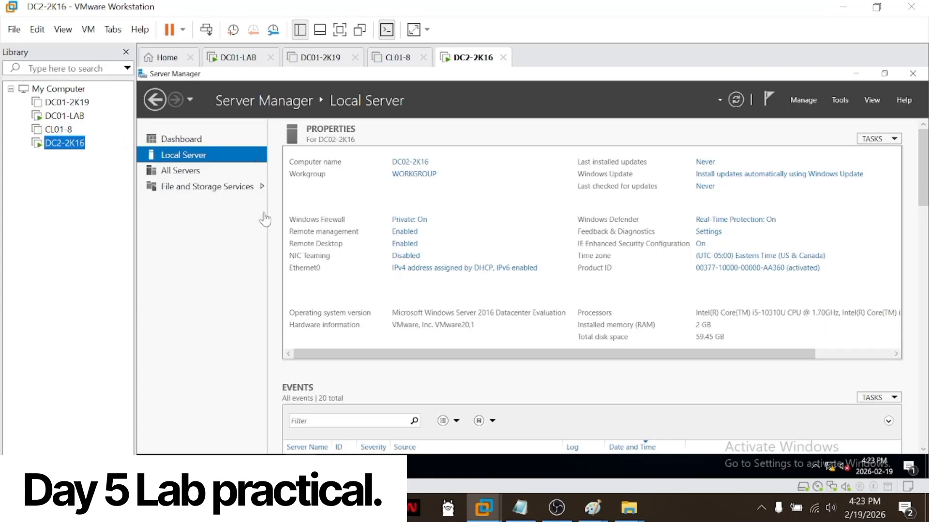
click(494, 278)
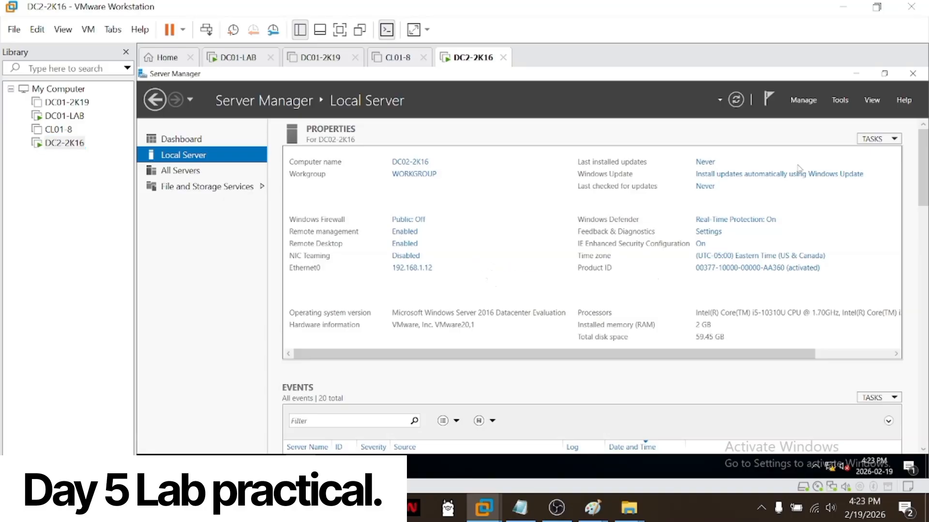
click(911, 75)
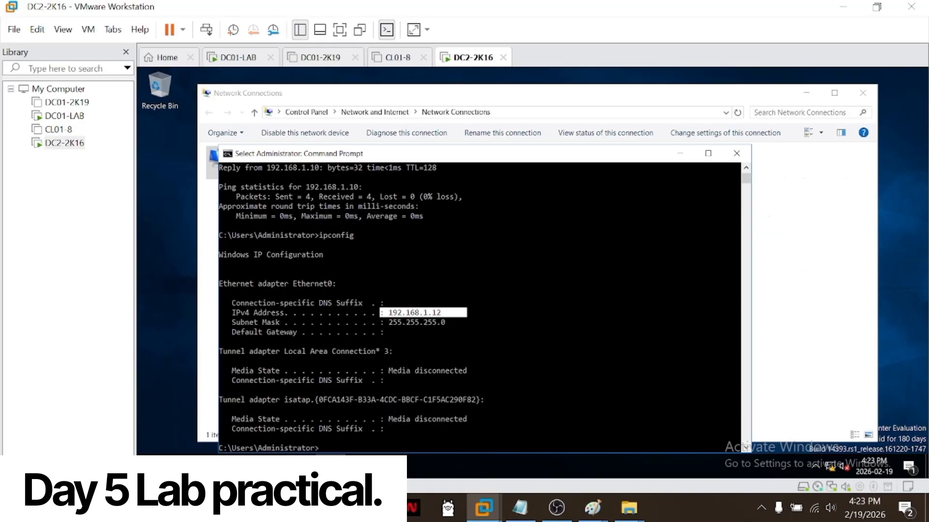
Step: On DC2-2K16, open the properties of This PC from File Explorer and bring up the computer name settings
click(271, 466)
right_click(271, 466)
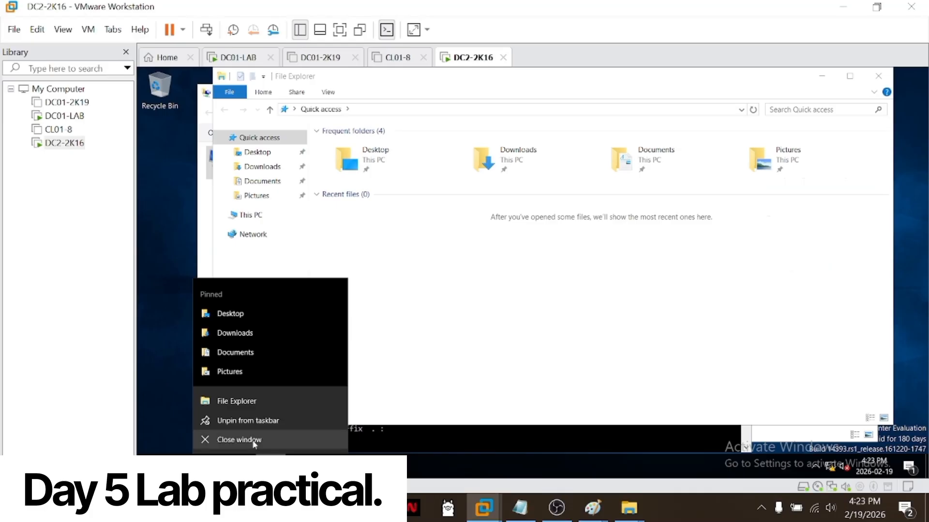
click(239, 402)
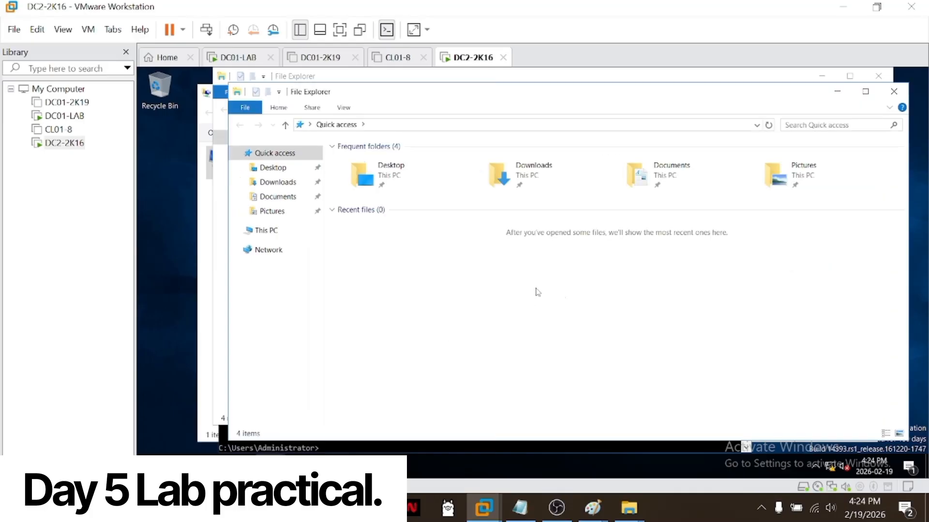
click(267, 232)
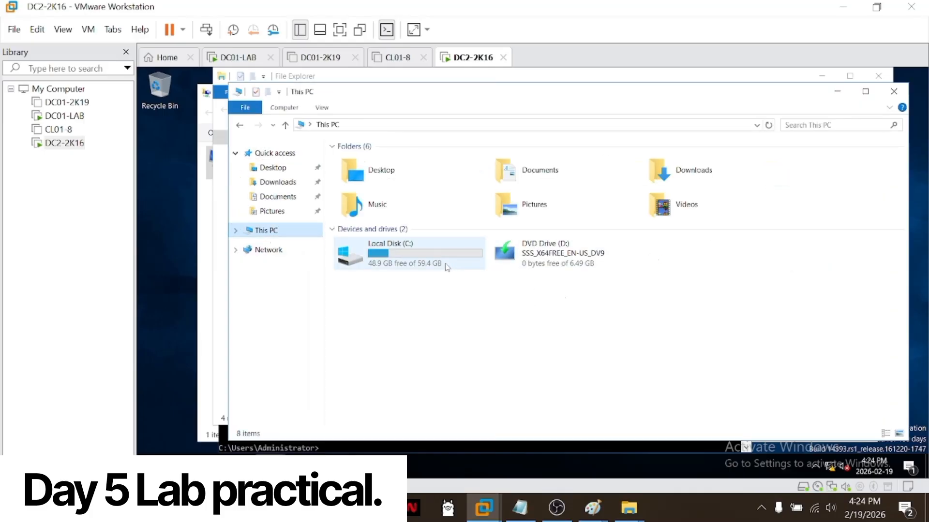
right_click(299, 232)
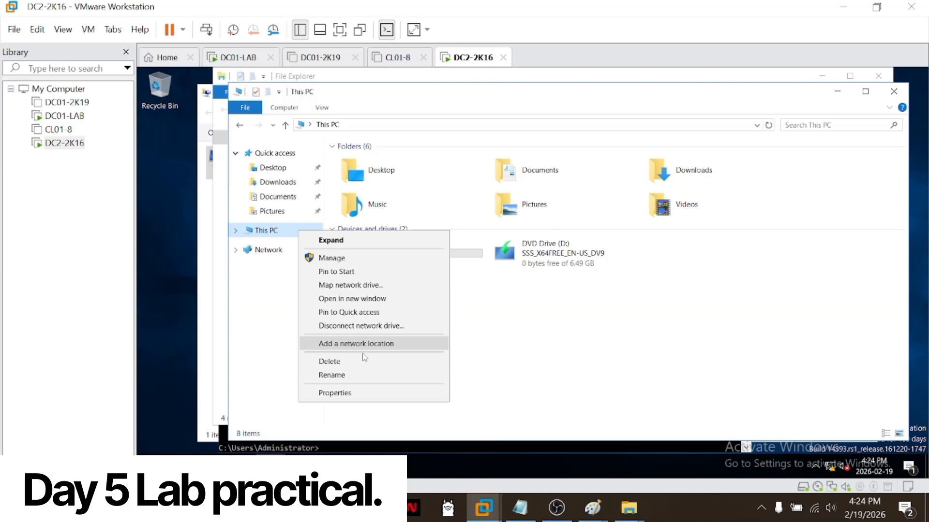
click(363, 392)
click(849, 297)
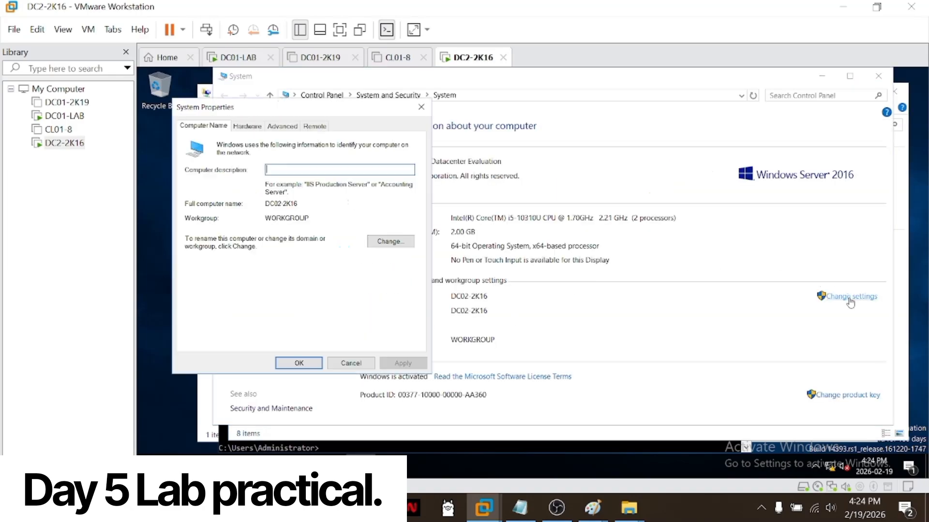
Step: Change the computer's membership from workgroup to the domain Microsoft.com and submit the change
click(397, 242)
click(203, 268)
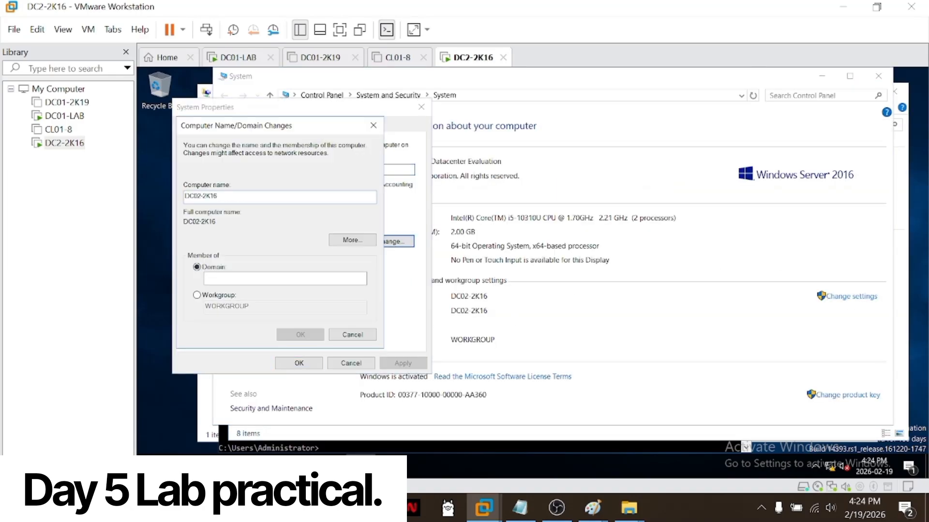
text(Microsoft.com)
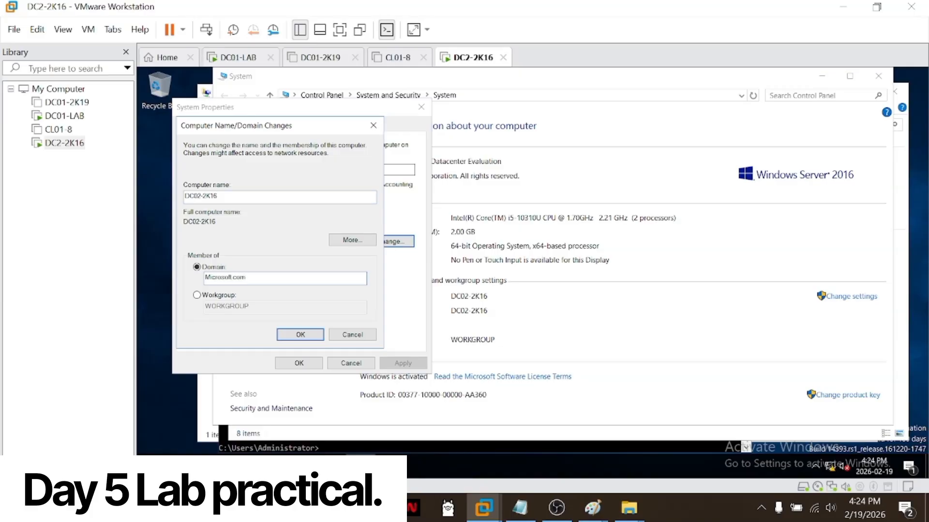
click(300, 334)
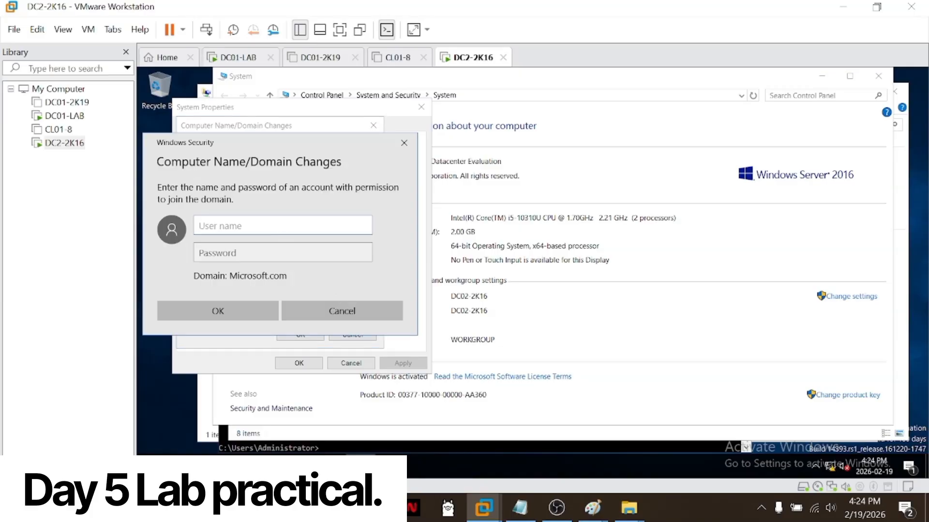
Step: Authorize the domain join with the microsoft\administrator account and its password
text(microsoft.co)
text(\ad)
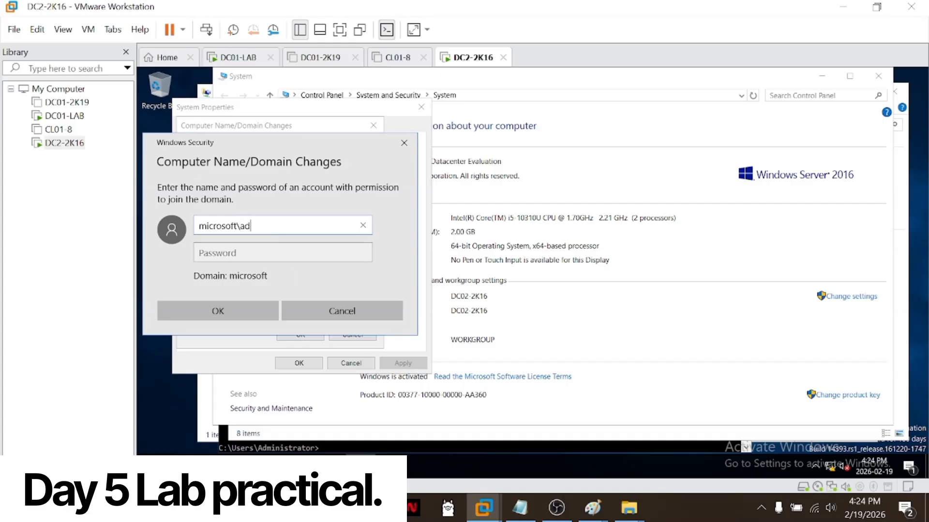
text(ministrator)
key(Tab)
text(••)
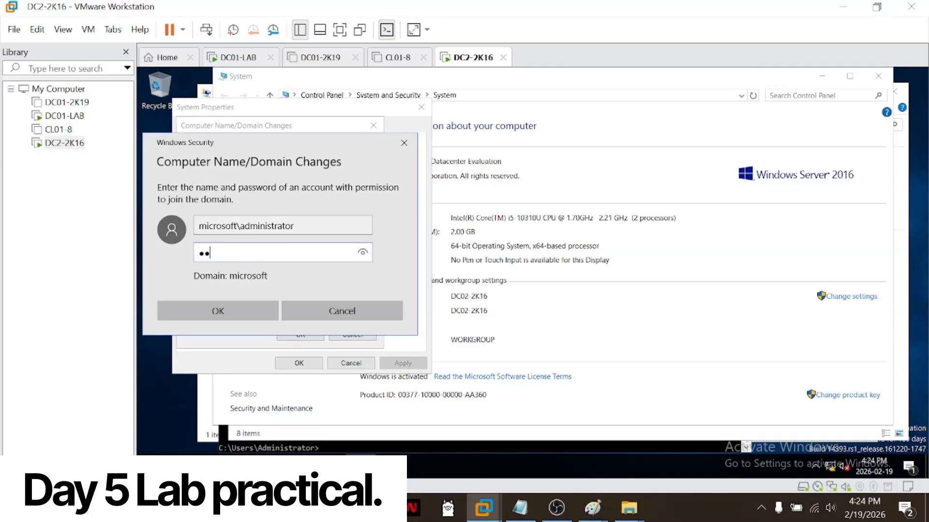
text(•••••••)
key(Return)
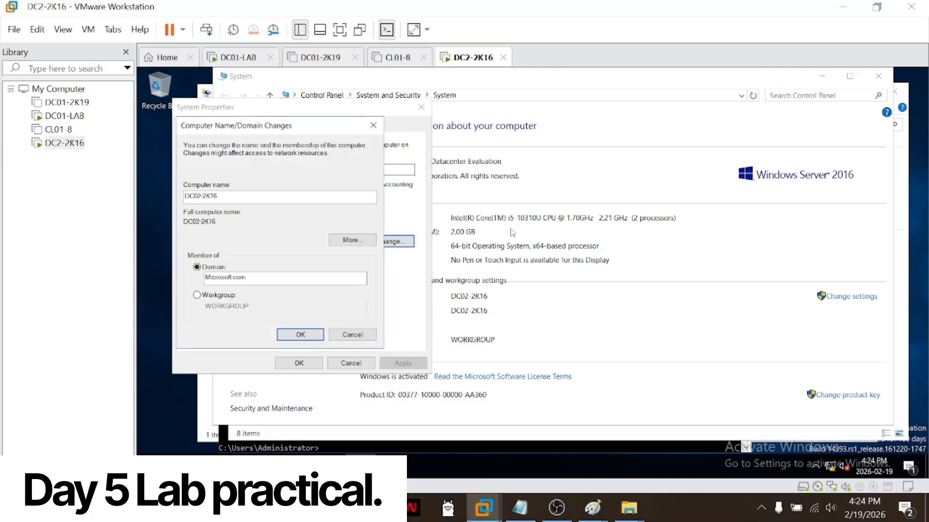
Step: On DC01-LAB, inspect the Computers and Domain Controllers containers in Active Directory Users and Computers
click(72, 117)
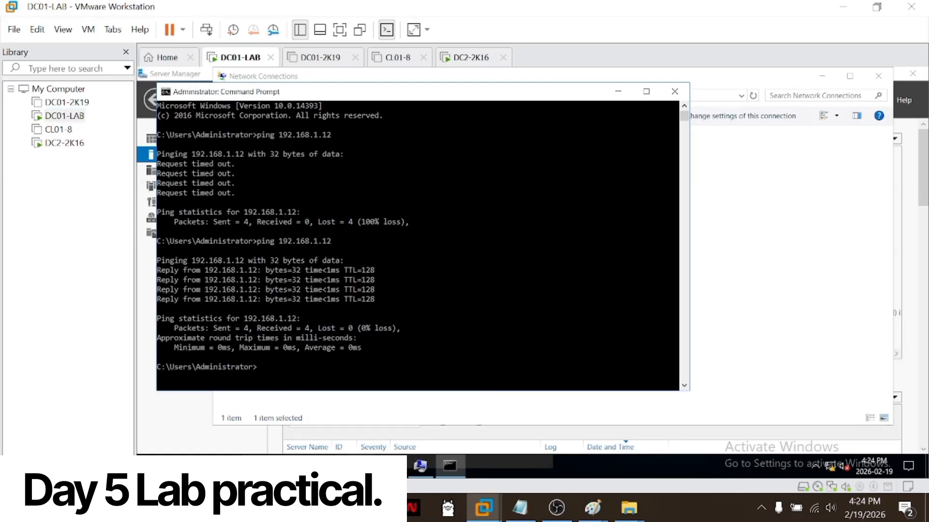
mouse_move(360, 467)
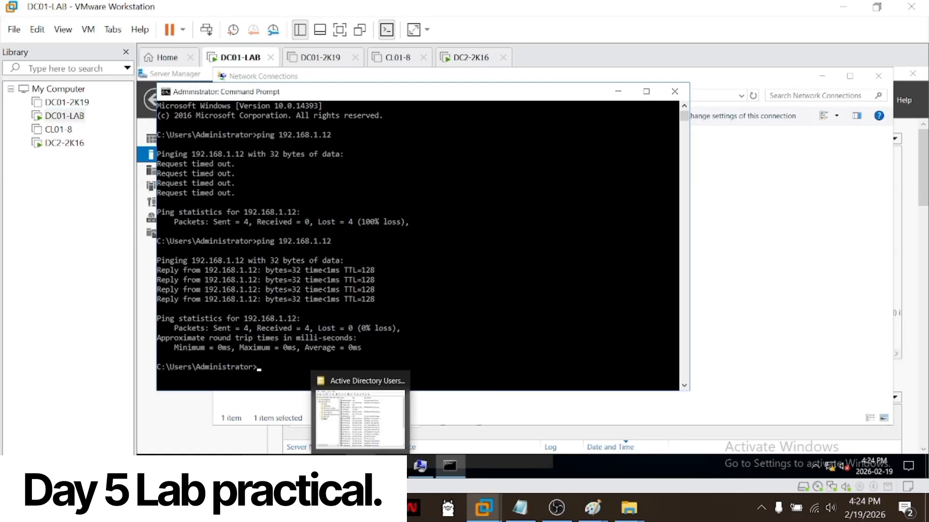
click(360, 418)
click(539, 169)
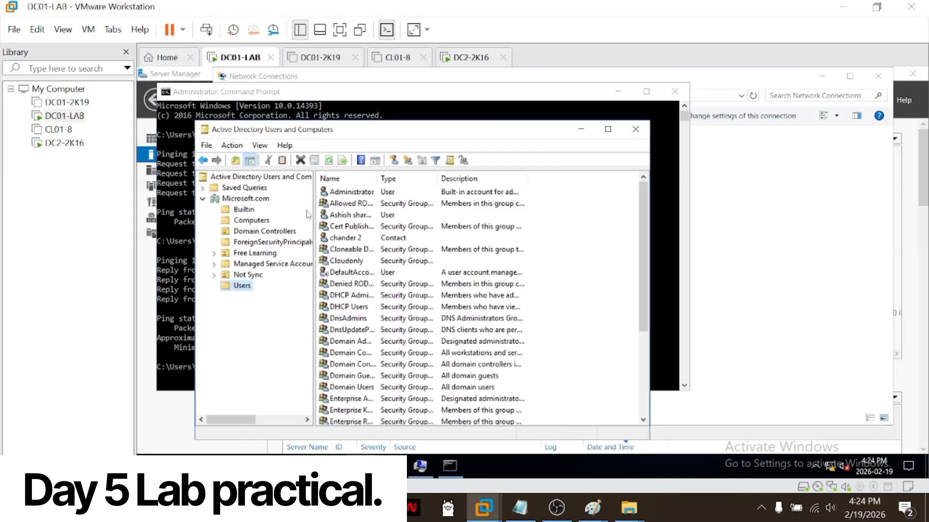
click(252, 220)
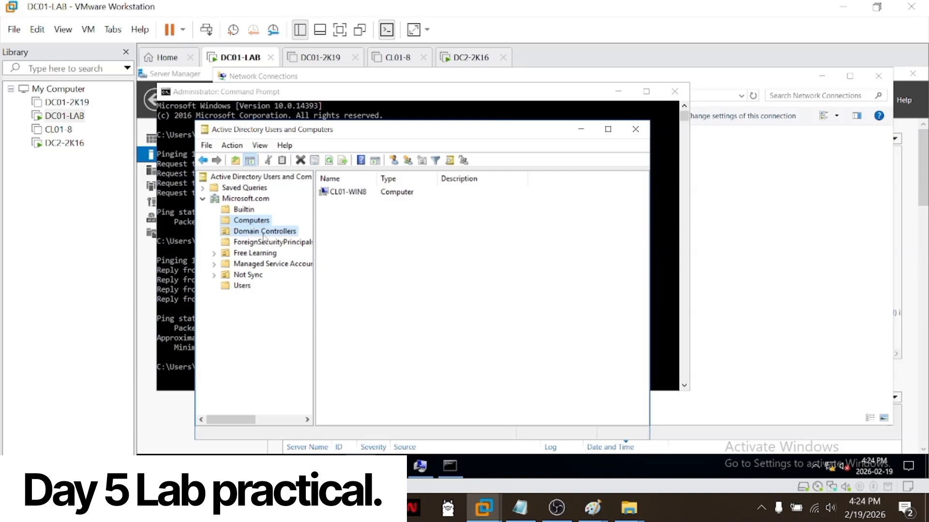
click(264, 232)
click(261, 221)
click(264, 231)
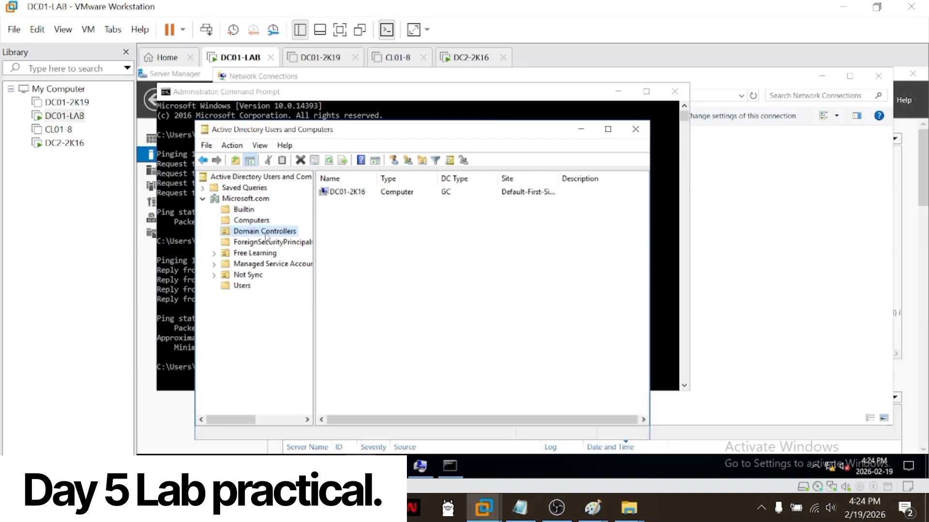
Step: Return to DC2-2K16, acknowledge the domain join messages, close System Properties and restart the server
click(78, 144)
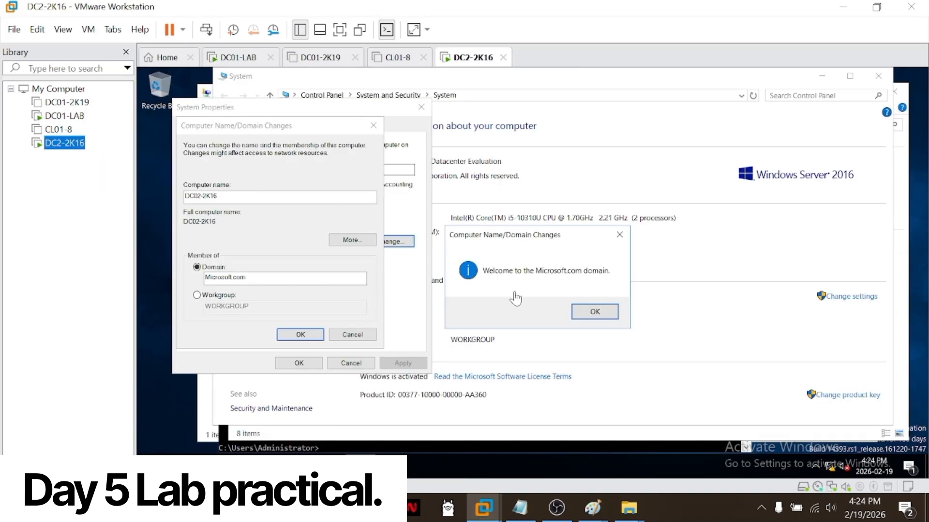
click(595, 311)
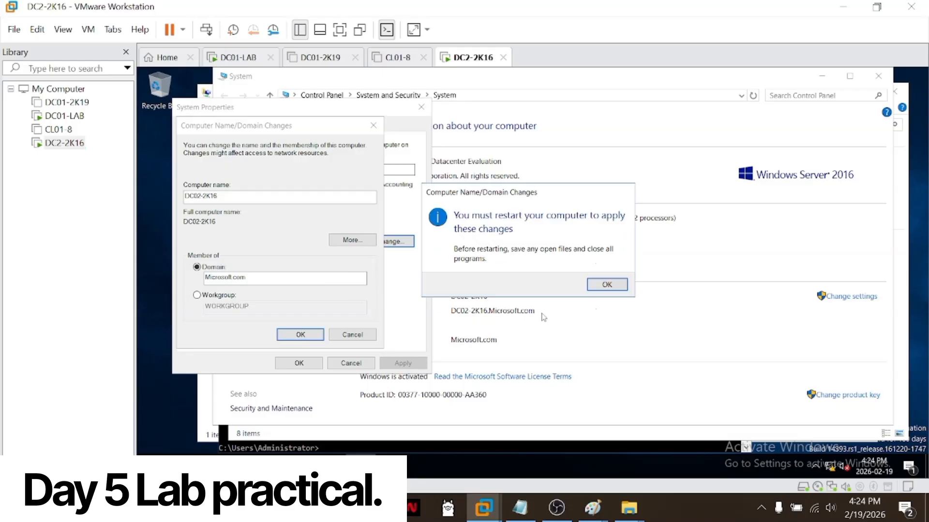
click(607, 284)
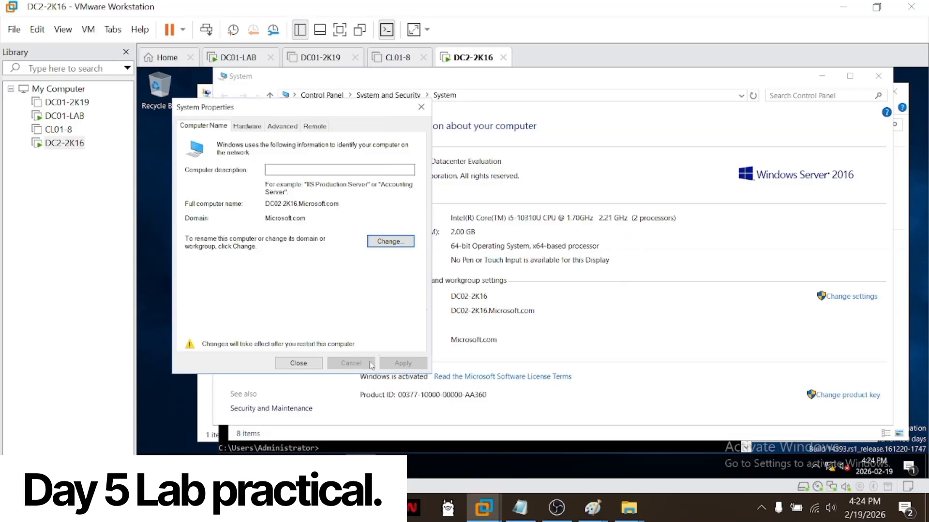
click(299, 364)
click(534, 284)
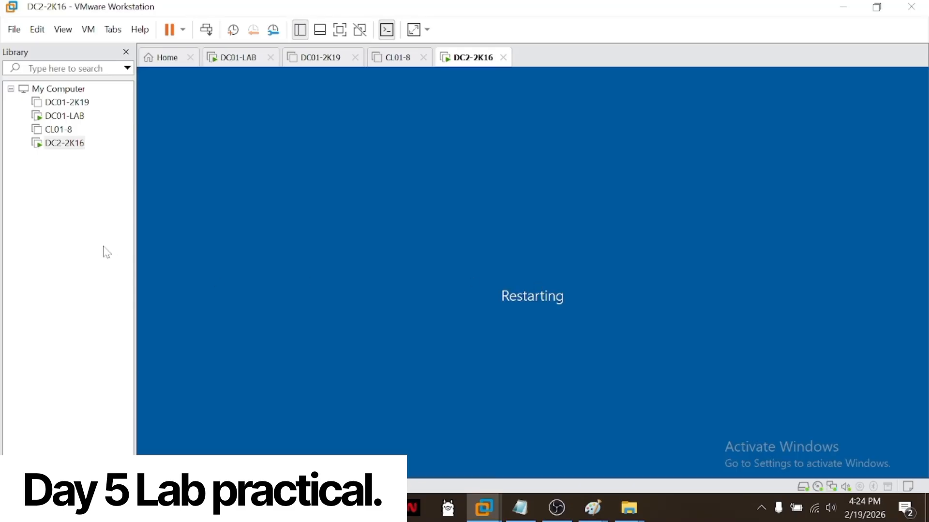
Step: On DC01-LAB, refresh the Domain Controllers and Computers containers to check for DC02-2K16's computer account
click(46, 167)
click(64, 116)
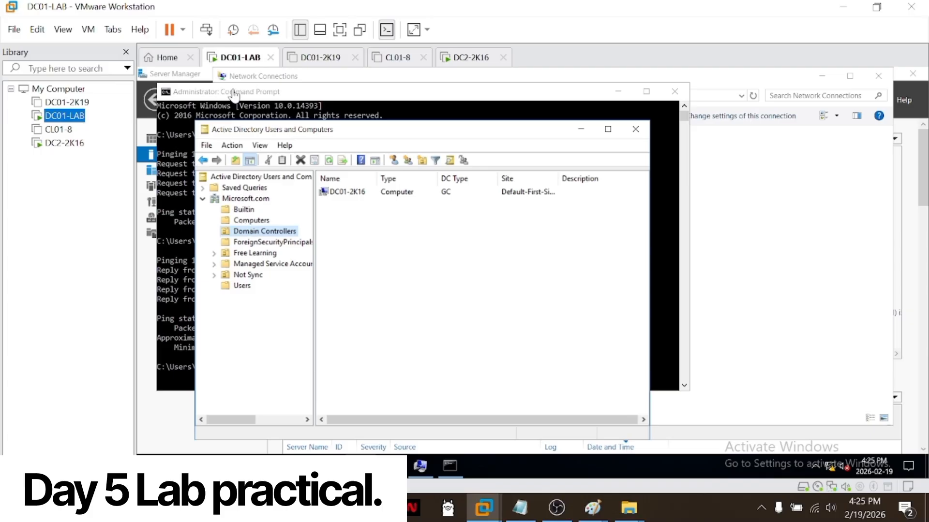
click(328, 161)
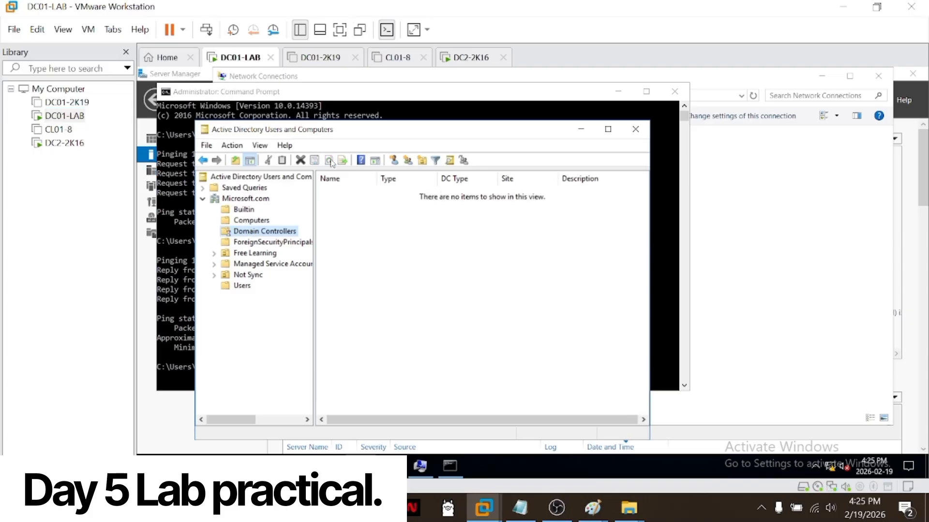
click(244, 209)
click(250, 221)
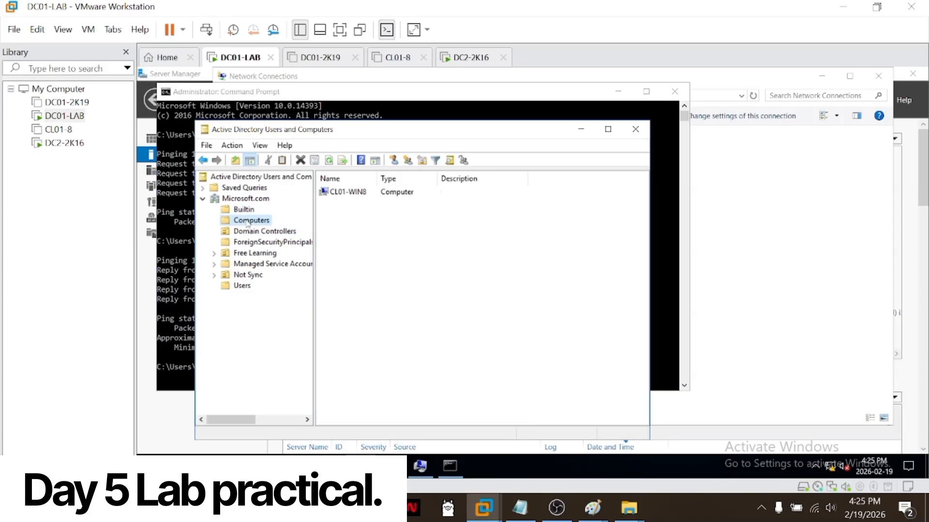
click(285, 235)
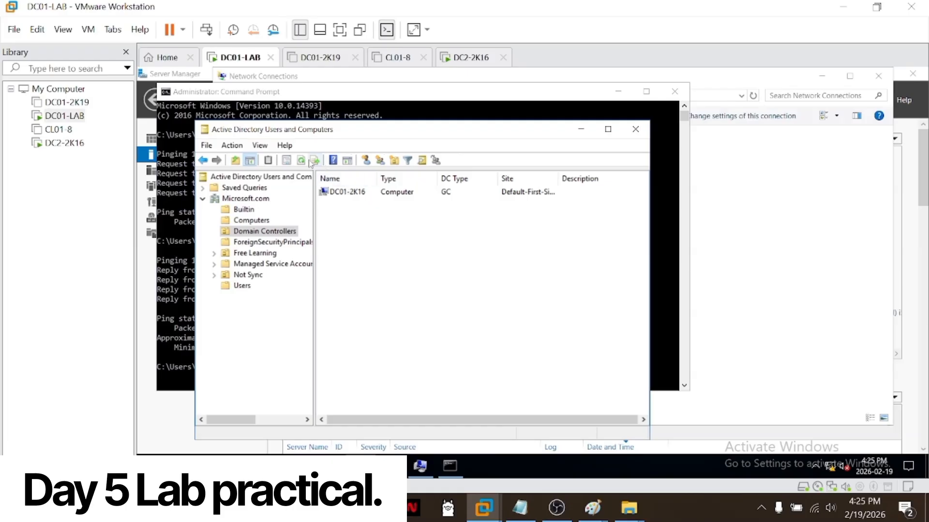
key(Up)
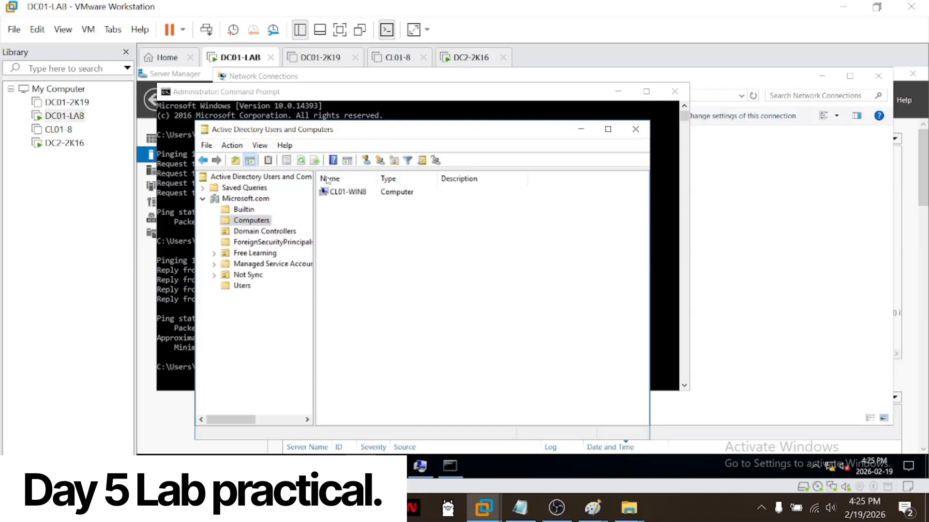
click(299, 162)
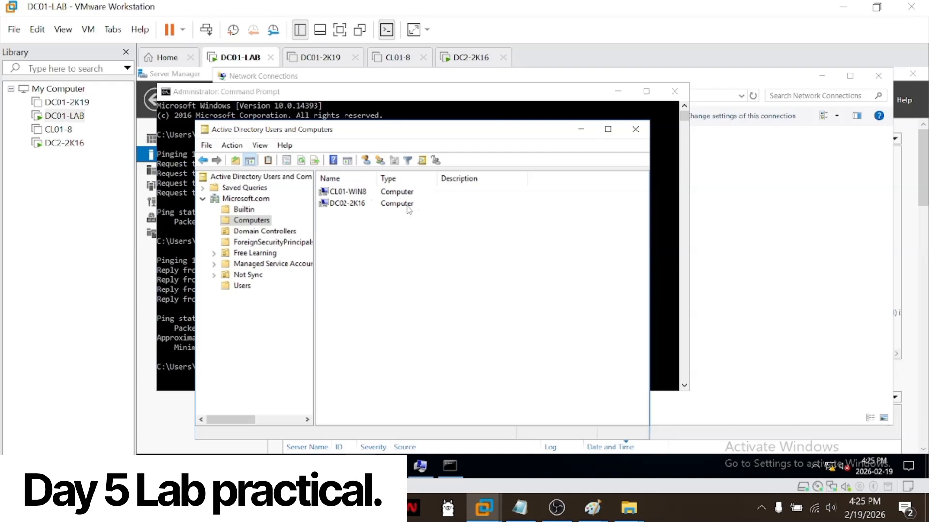
Step: Switch to DC2-2K16, unlock the login screen and sign in as Administrator with the account password
click(63, 142)
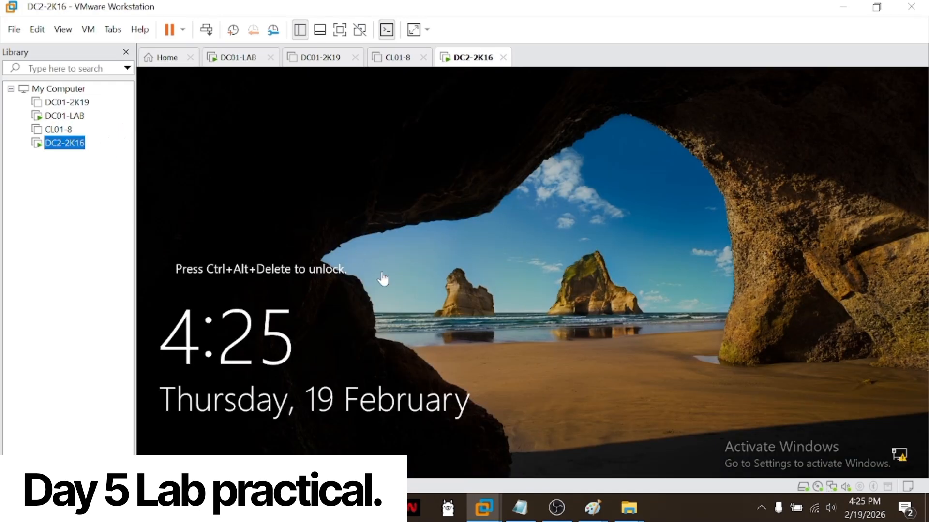
click(211, 33)
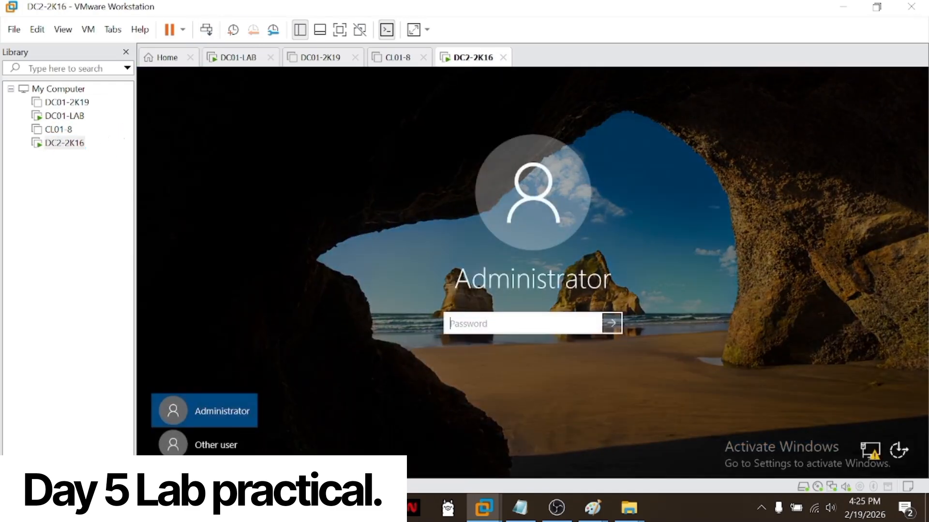
text(P)
key(BackSpace)
key(BackSpace)
key(BackSpace)
text($w0rd)
key(Return)
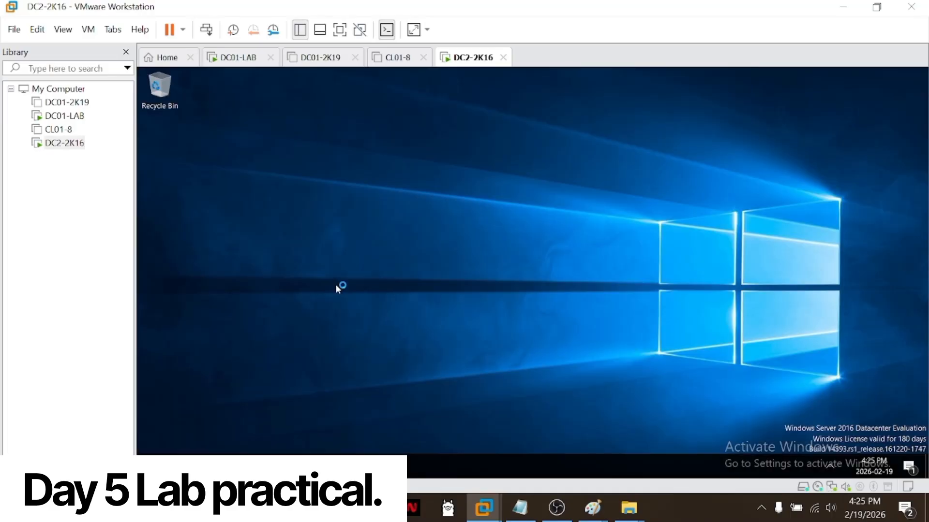
Step: Refresh the desktop and launch the Add Roles and Features Wizard from Server Manager
right_click(321, 213)
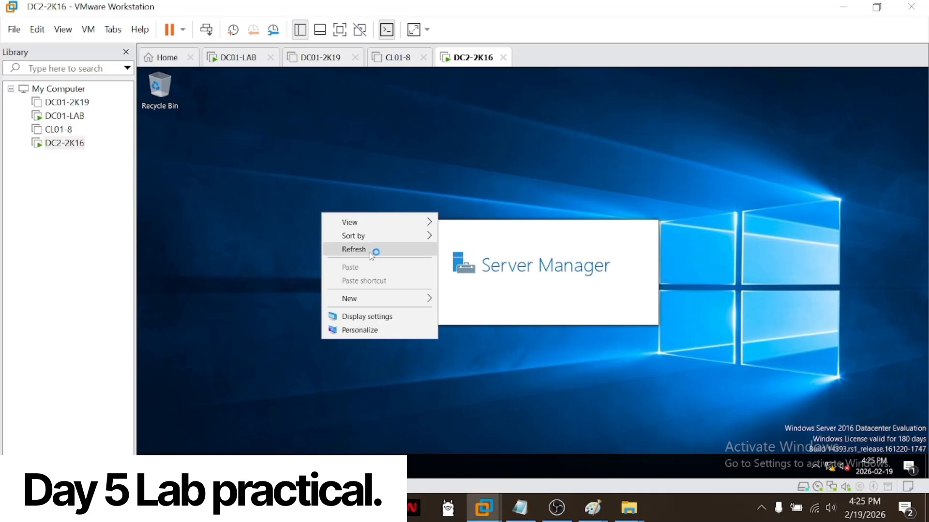
click(375, 249)
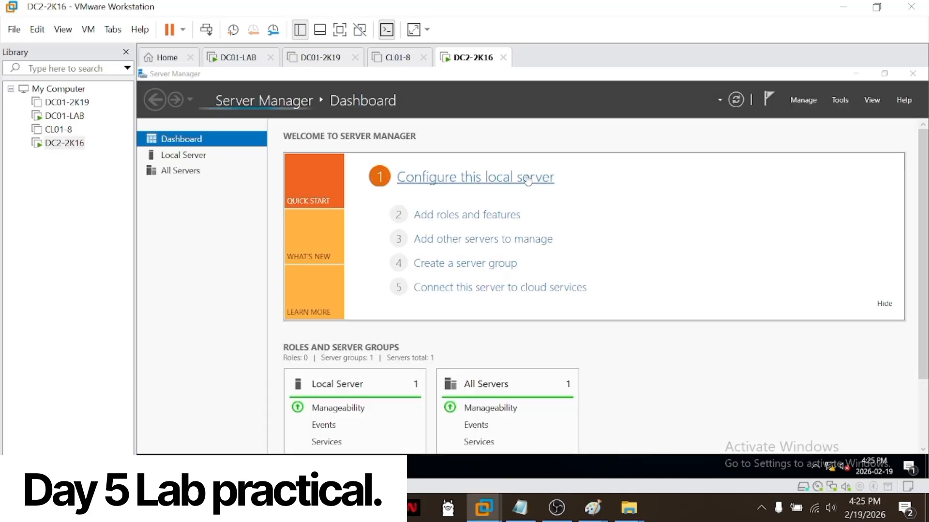
click(472, 215)
click(629, 309)
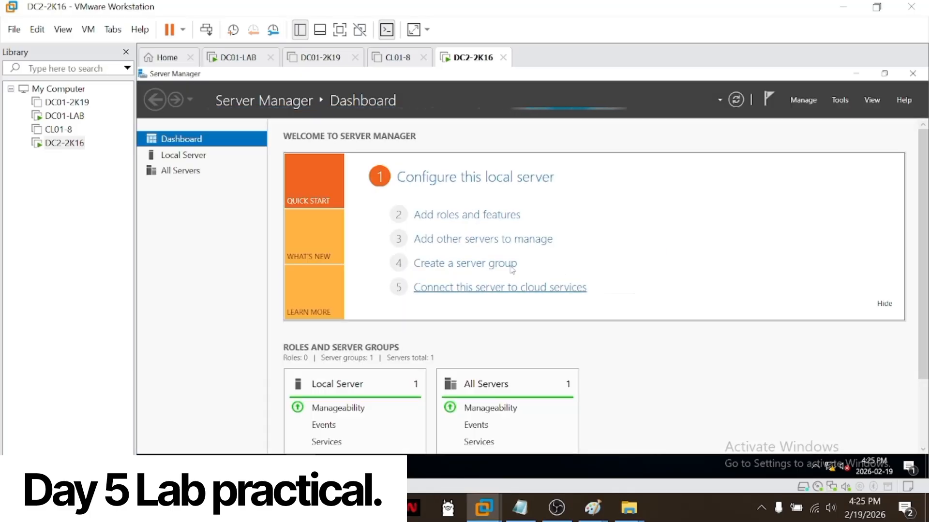
click(469, 216)
click(638, 314)
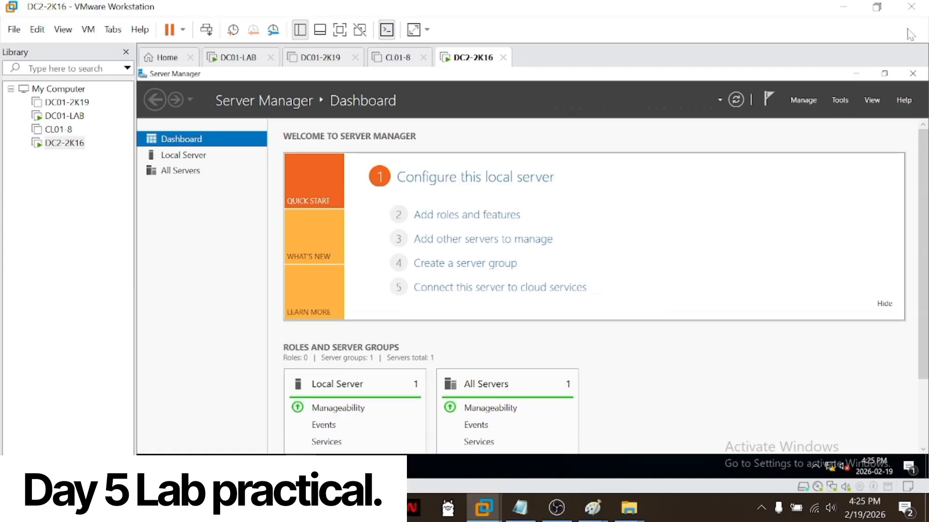
click(804, 100)
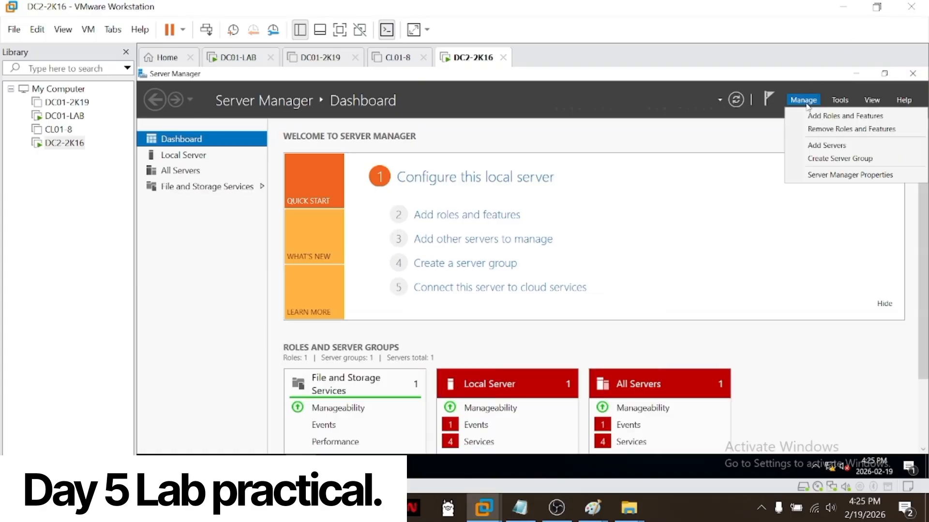
click(815, 116)
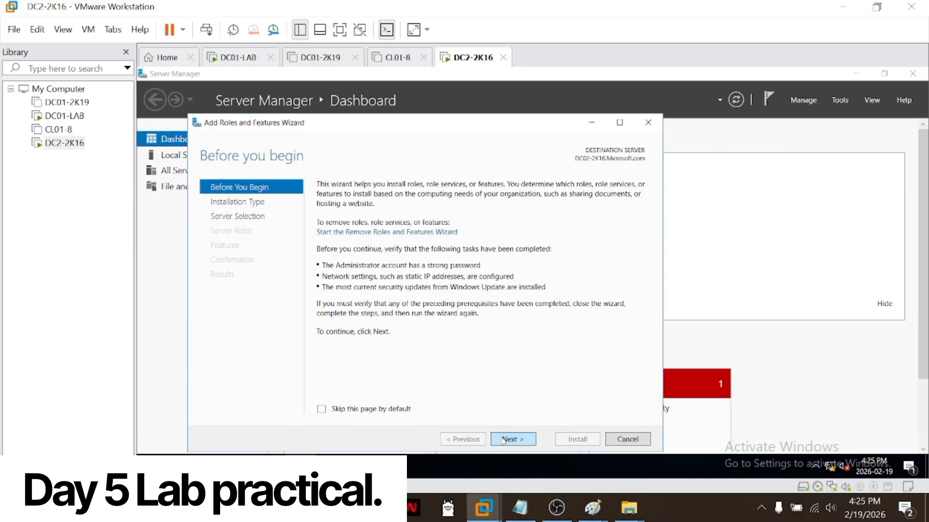
Step: Select the Active Directory Domain Services role with its required features, keep the other defaults and advance to the installation confirmation
click(503, 440)
click(503, 440)
click(503, 440)
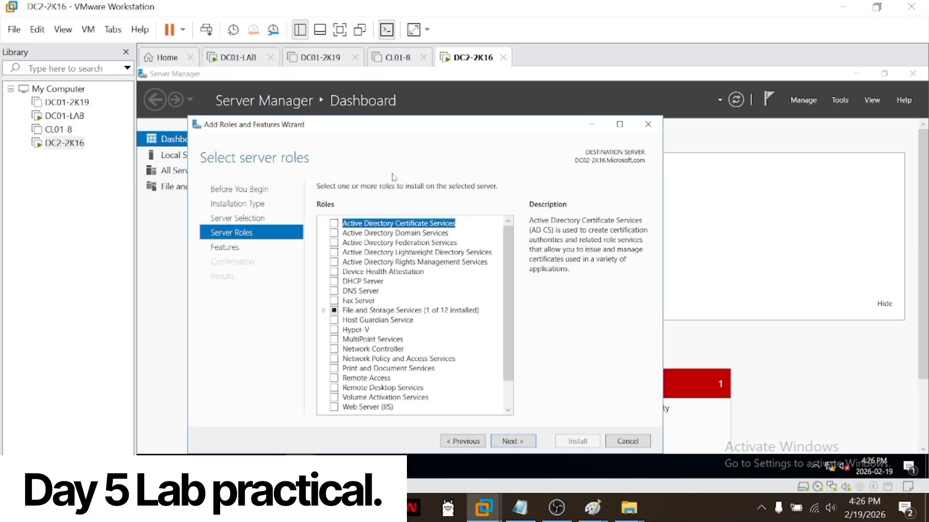
drag(379, 129, 378, 118)
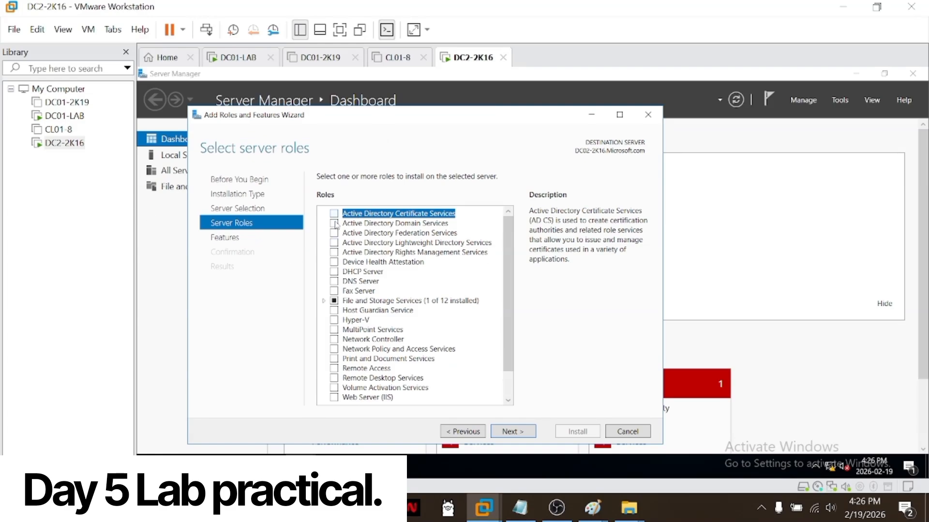
click(334, 224)
click(457, 382)
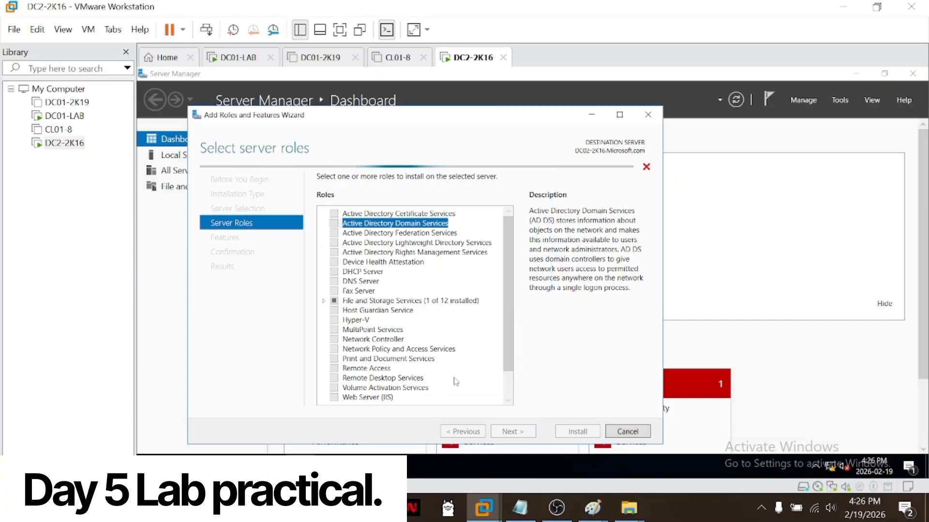
click(516, 431)
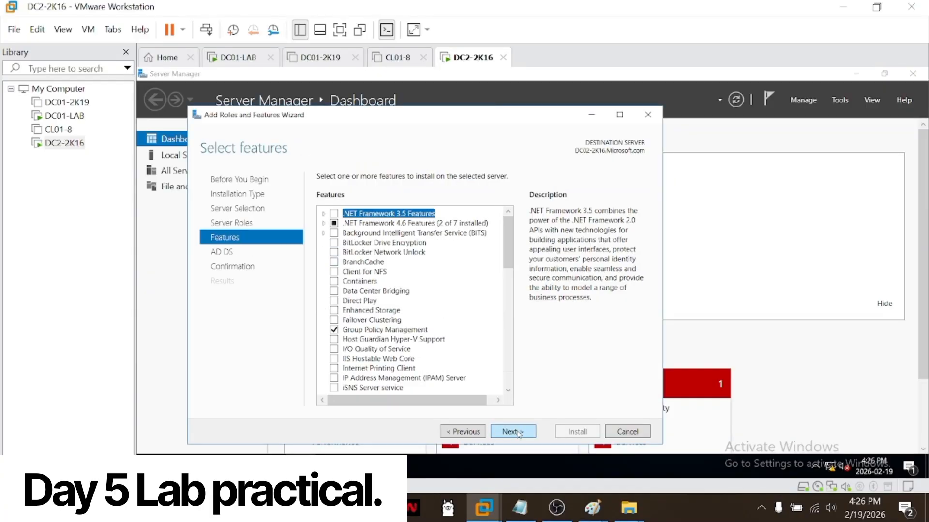
click(515, 431)
click(515, 431)
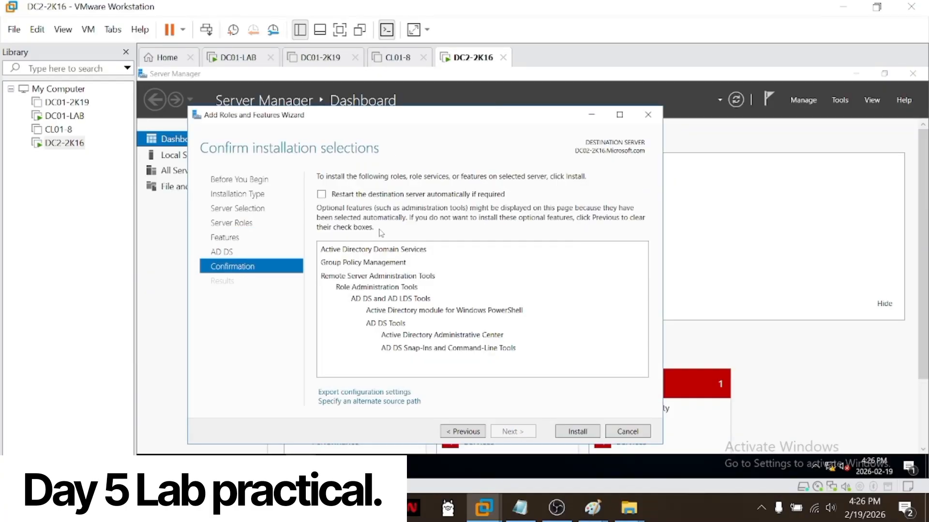
Step: Allow the destination server to restart automatically if required and install Active Directory Domain Services
click(322, 194)
click(588, 315)
click(575, 435)
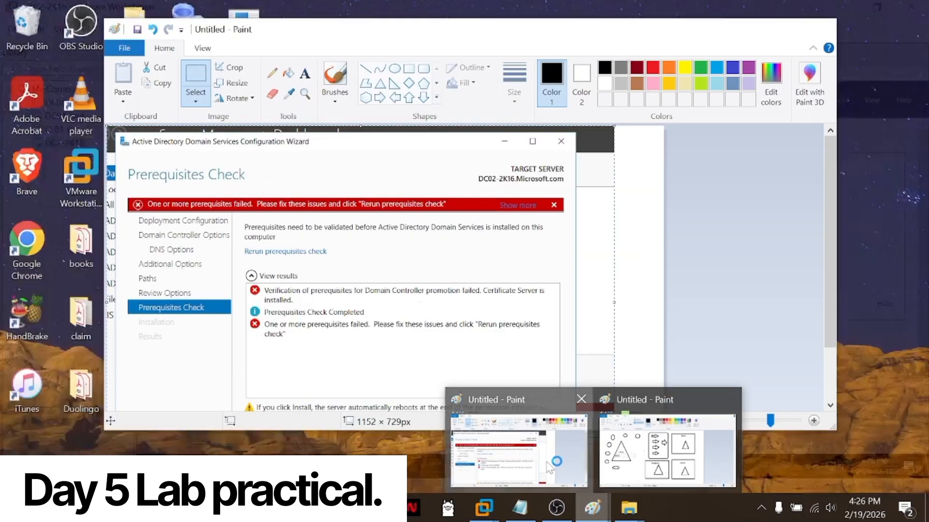
Step: Switch to Paint to review the captured Prerequisites Check screenshot, and minimize it again
click(552, 462)
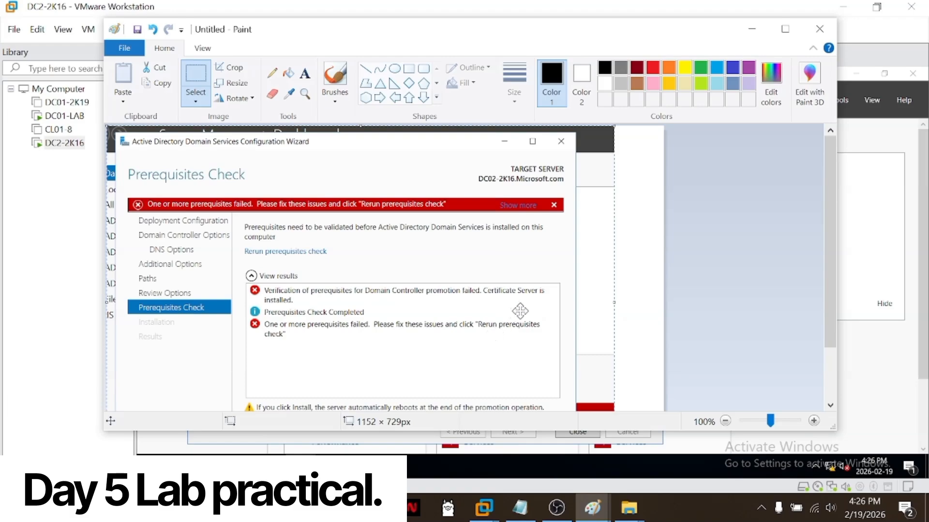
click(751, 36)
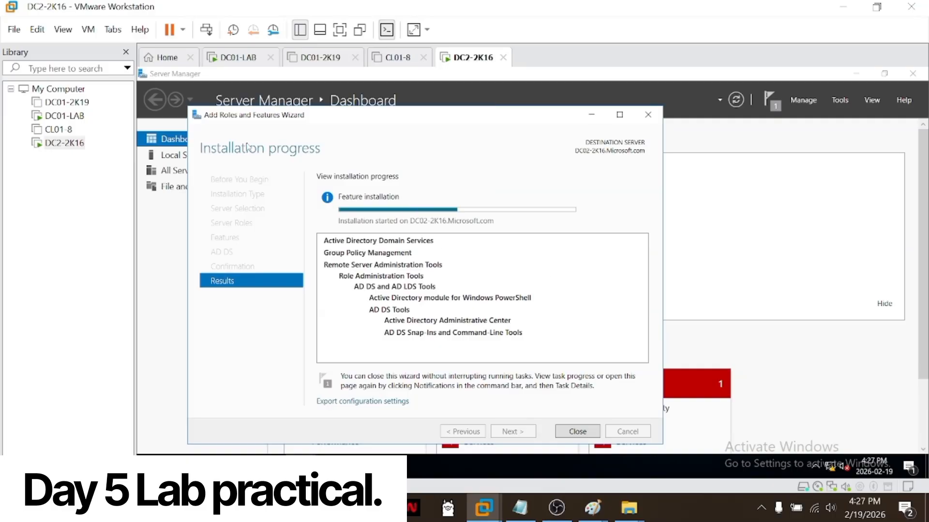
Step: On DC01-LAB, refresh the Domain Controllers container and check the Computers container for DC02-2K16
click(64, 116)
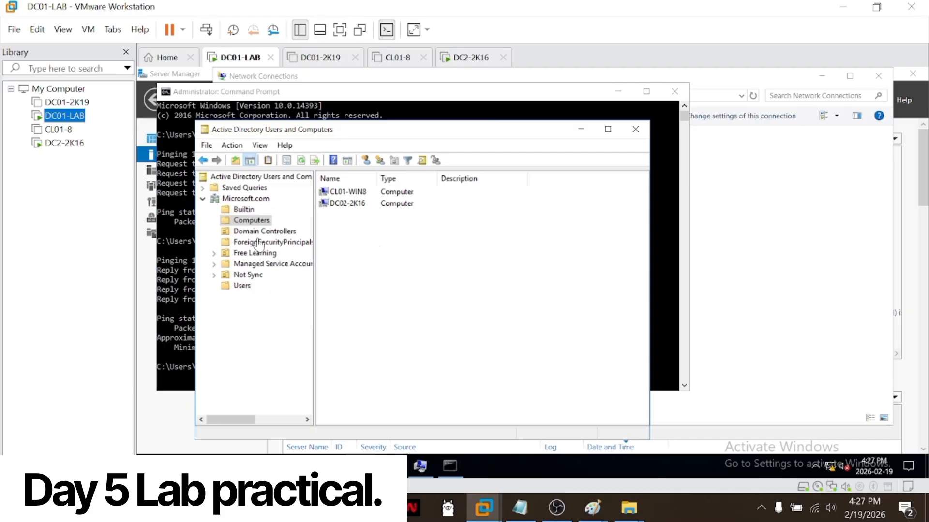
click(282, 234)
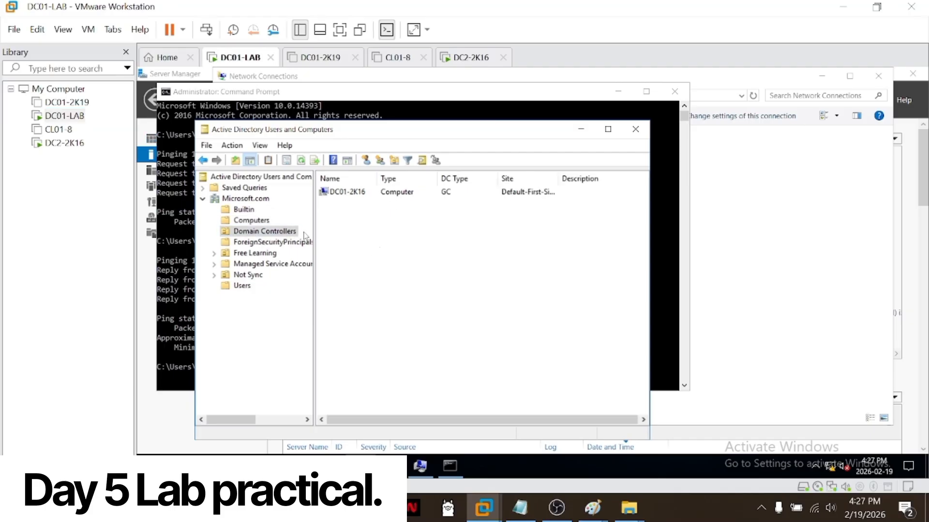
right_click(389, 222)
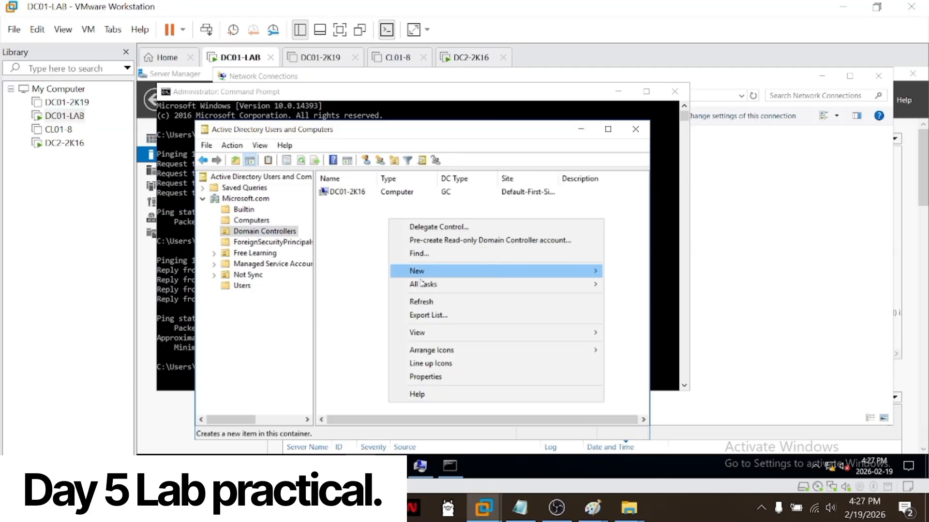
click(422, 302)
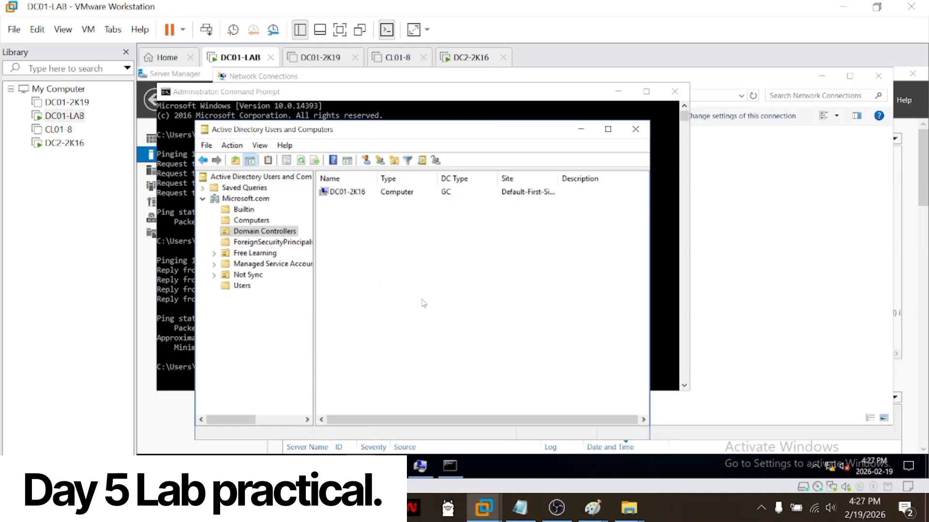
click(252, 222)
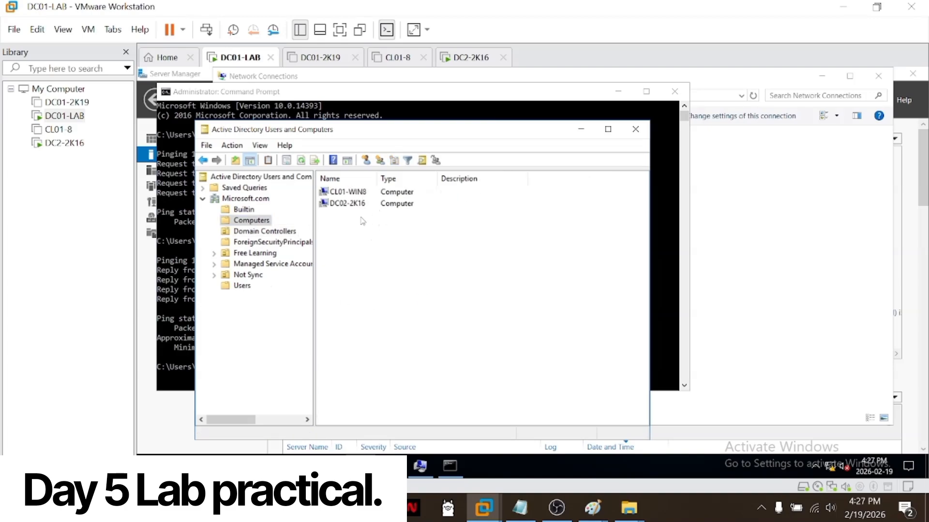
click(348, 207)
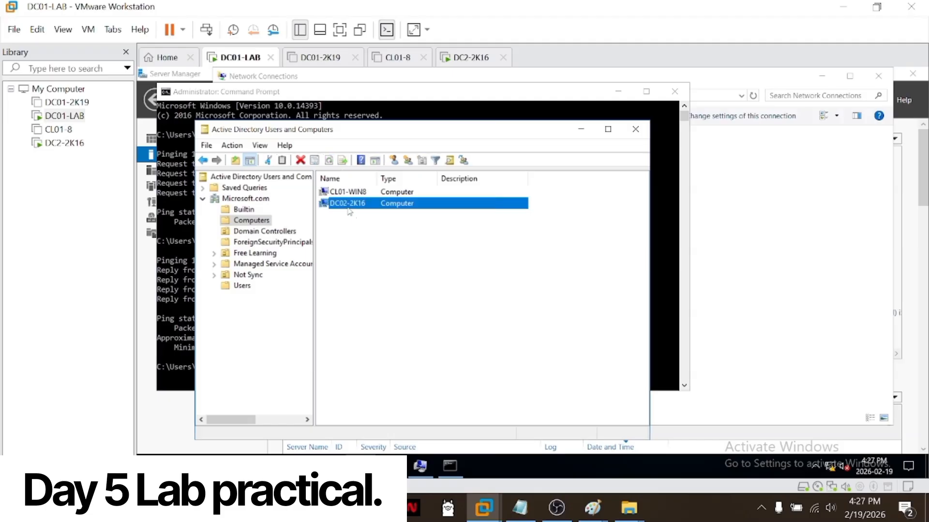
click(384, 237)
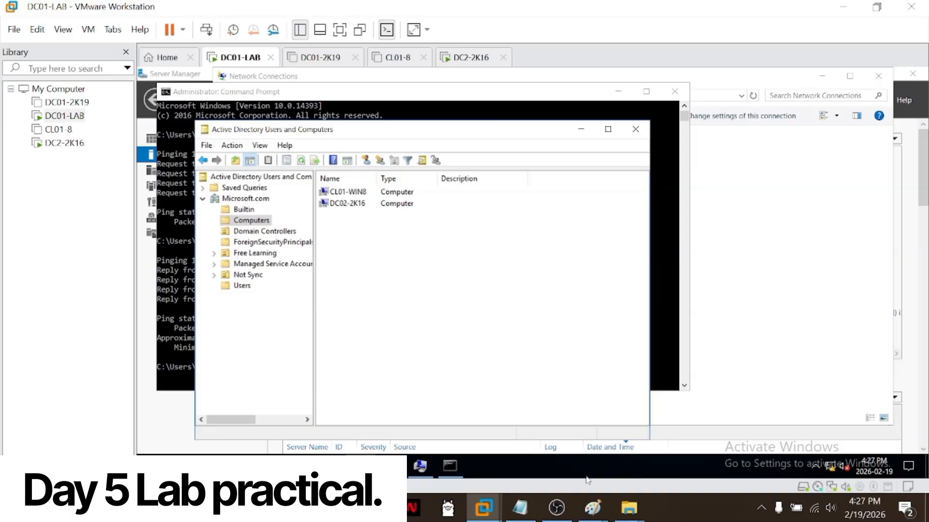
Step: Switch to the CL01-8 virtual machine and power it on
mouse_move(628, 512)
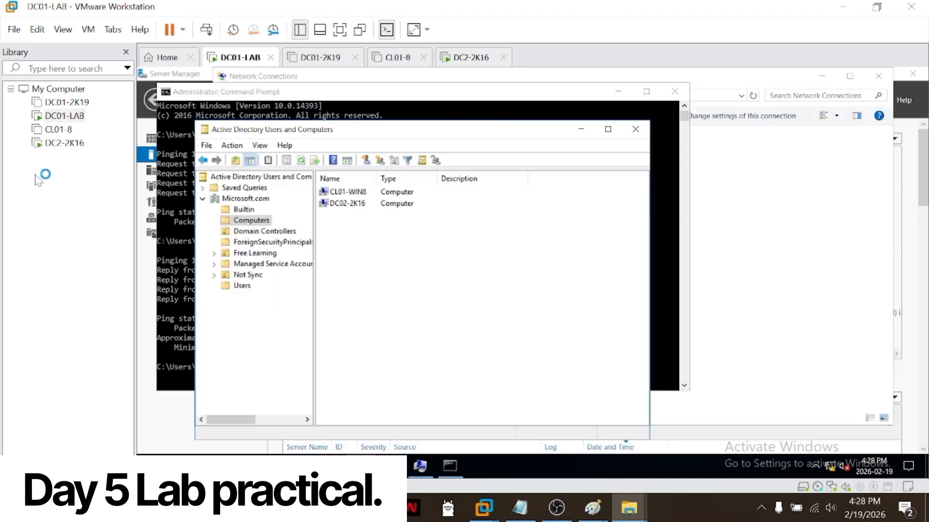
click(58, 129)
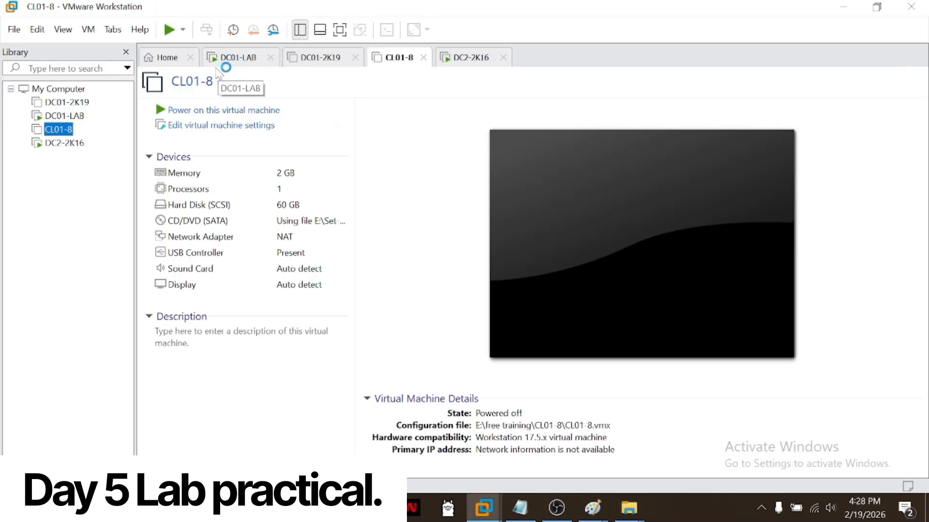
click(241, 111)
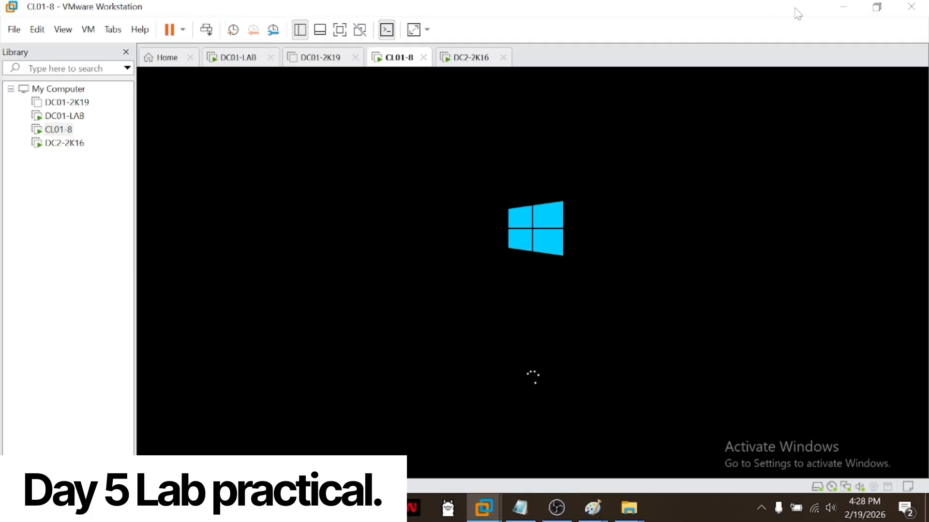
Step: Return to the DC2-2K16 virtual machine and close the Add Roles and Features Wizard
click(841, 9)
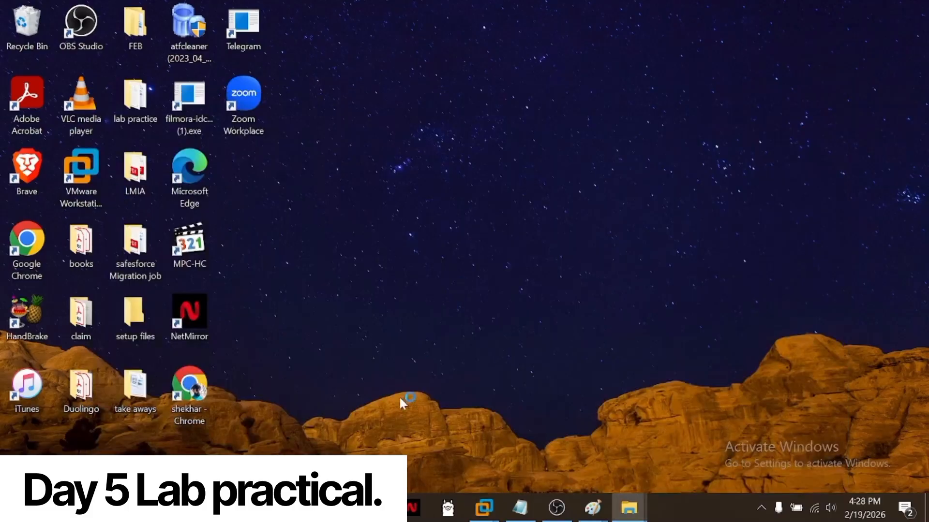
mouse_move(483, 511)
click(483, 415)
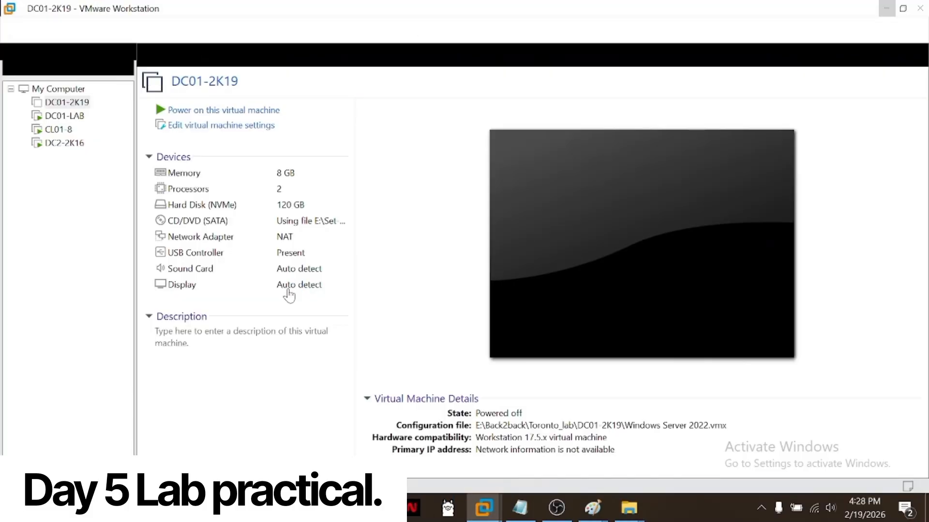
click(68, 143)
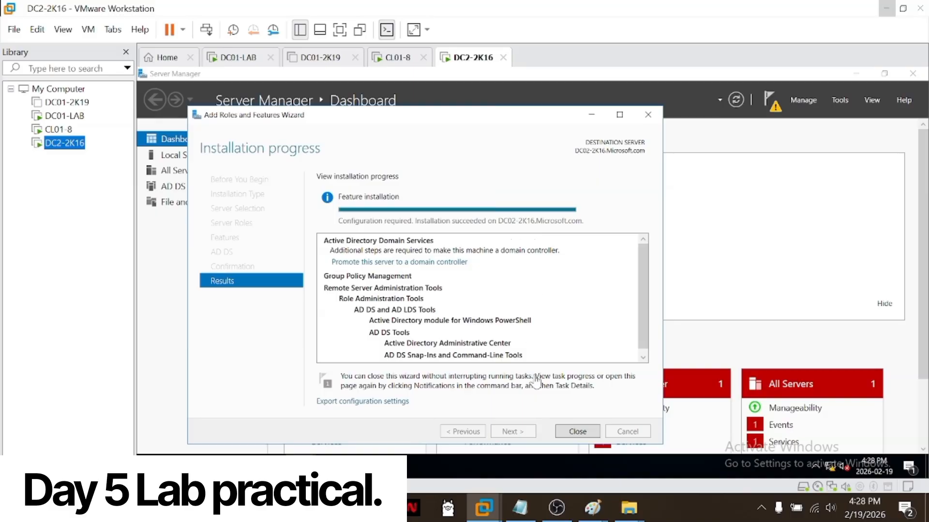
click(585, 429)
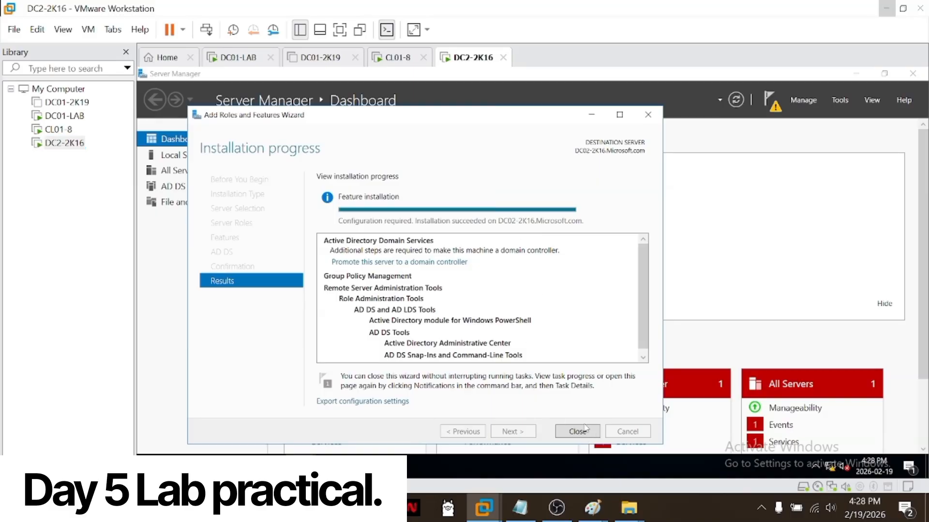
click(586, 430)
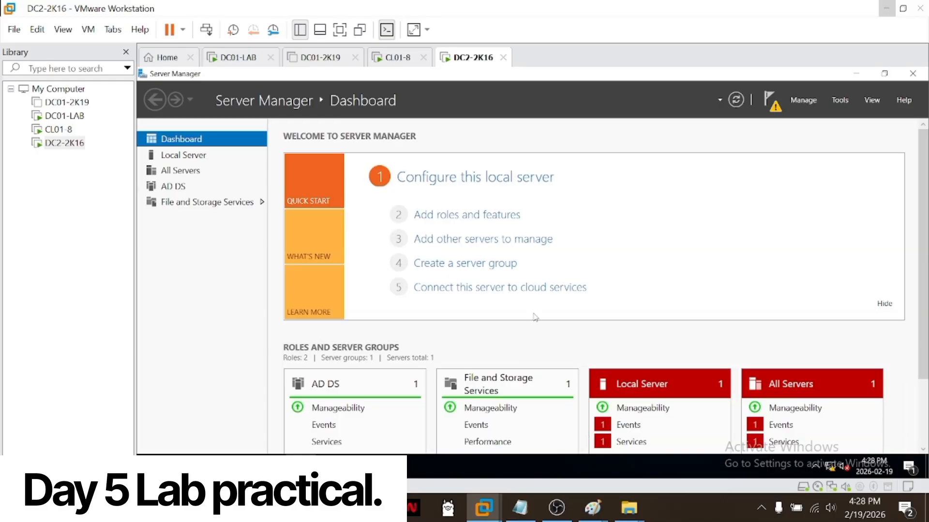
Step: Start promoting the server to a domain controller and try to continue adding it to the existing Microsoft.com domain
click(771, 101)
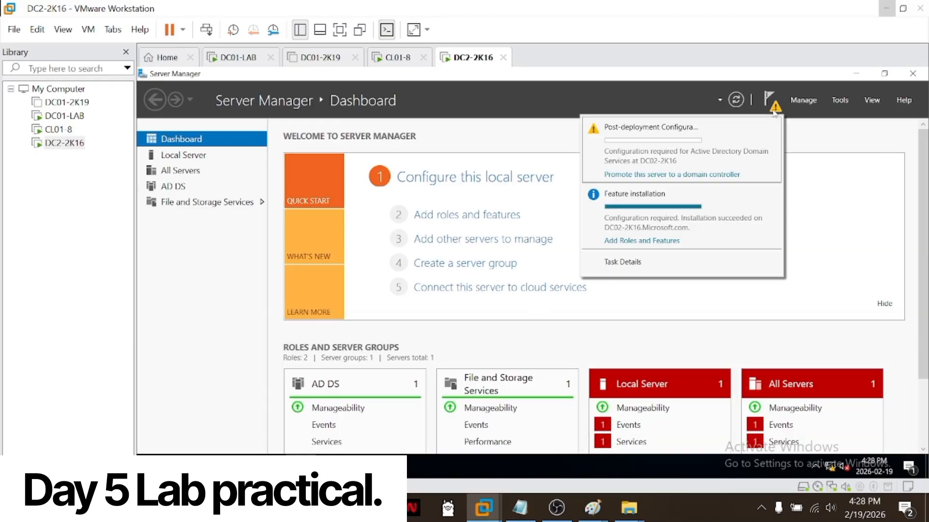
click(683, 175)
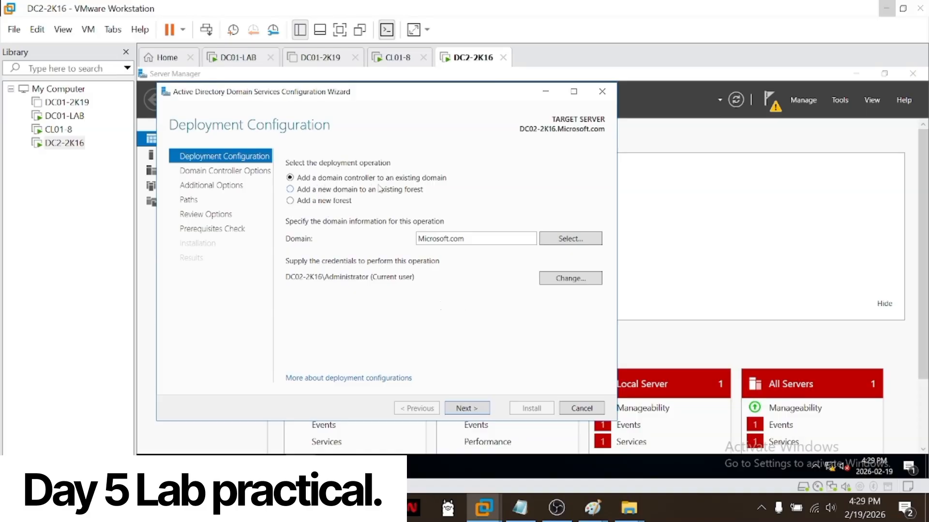
click(472, 412)
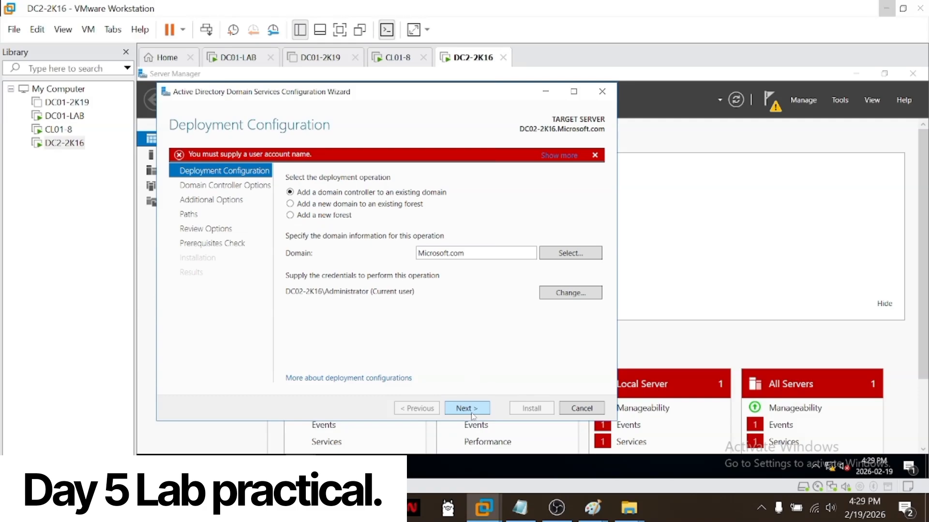
Step: Supply microsoft\administrator and the account password as deployment credentials and continue to Domain Controller Options
click(559, 298)
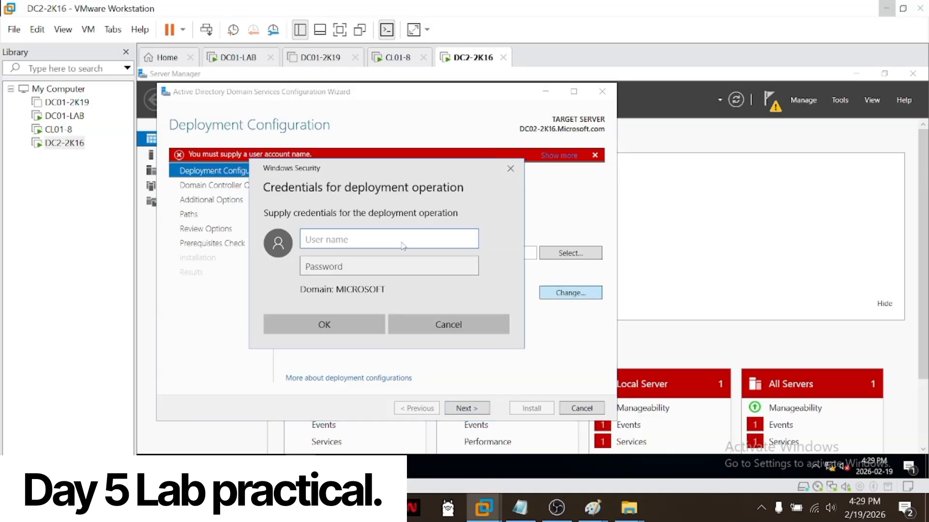
text(microsoft\admi)
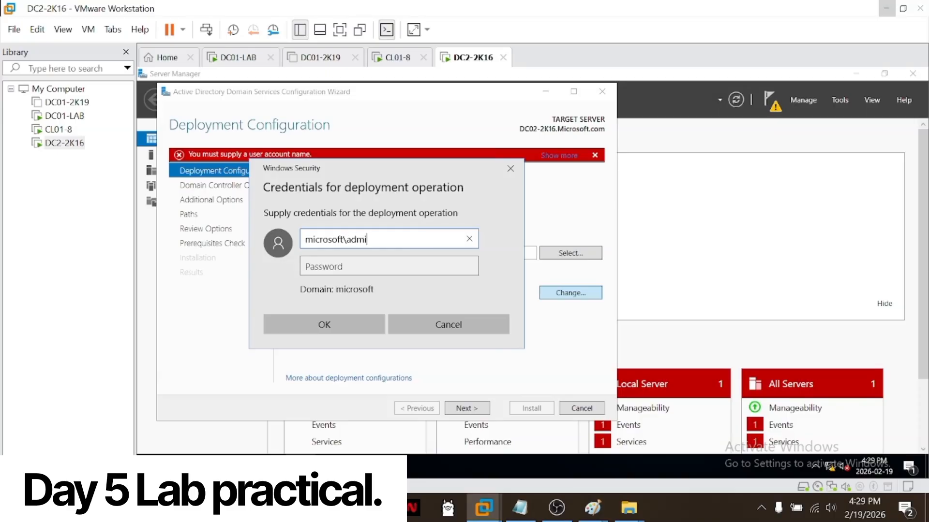
text(nistrator)
key(Tab)
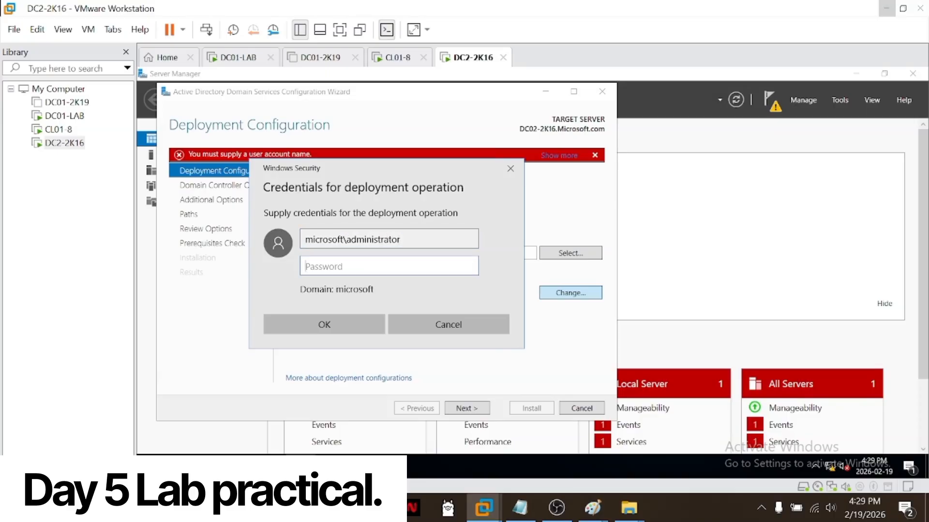
text(Password1)
key(Return)
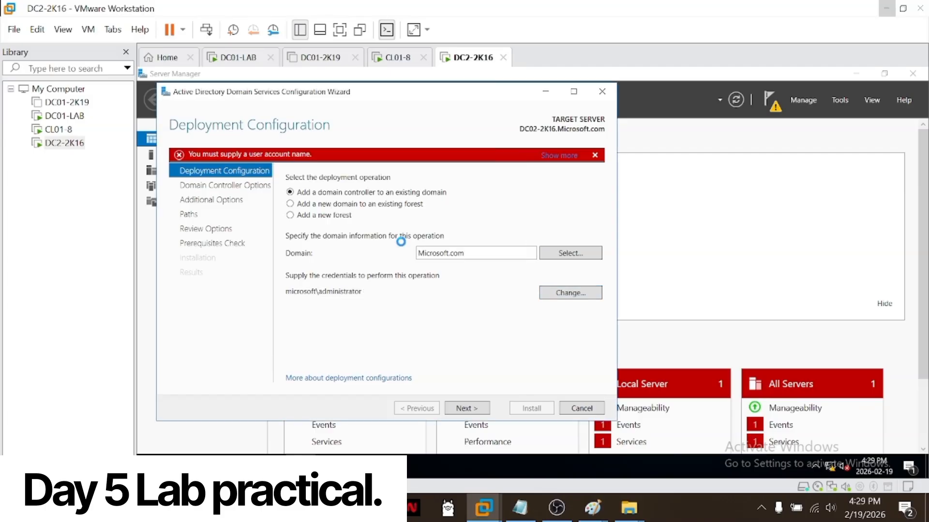
click(470, 409)
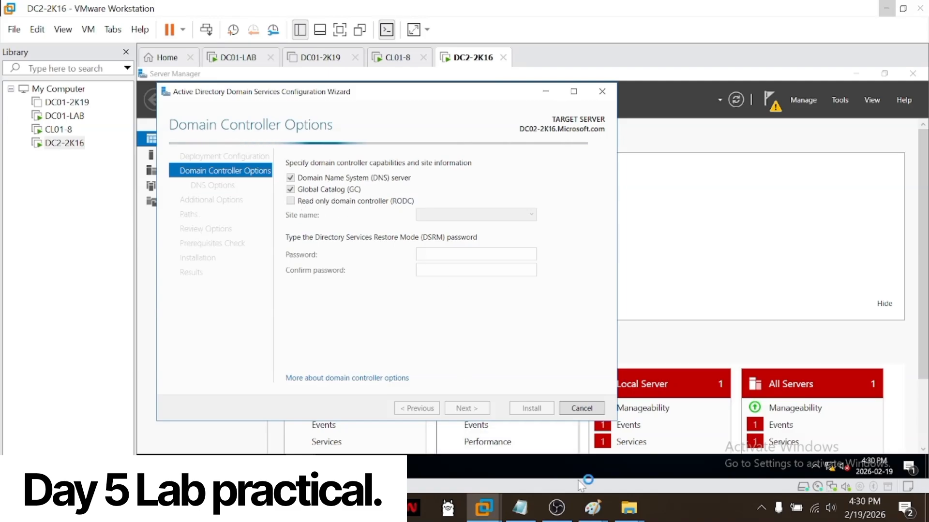
Step: Switch to the Paint diagram and draw straight lines connecting the seven ovals to the CHINA RODC triangle
mouse_move(593, 508)
mouse_move(518, 450)
click(621, 454)
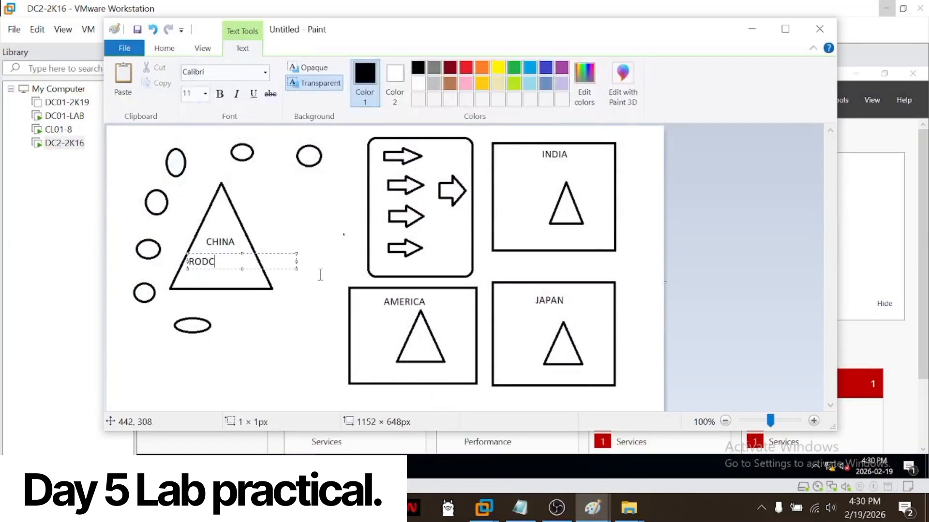
click(167, 50)
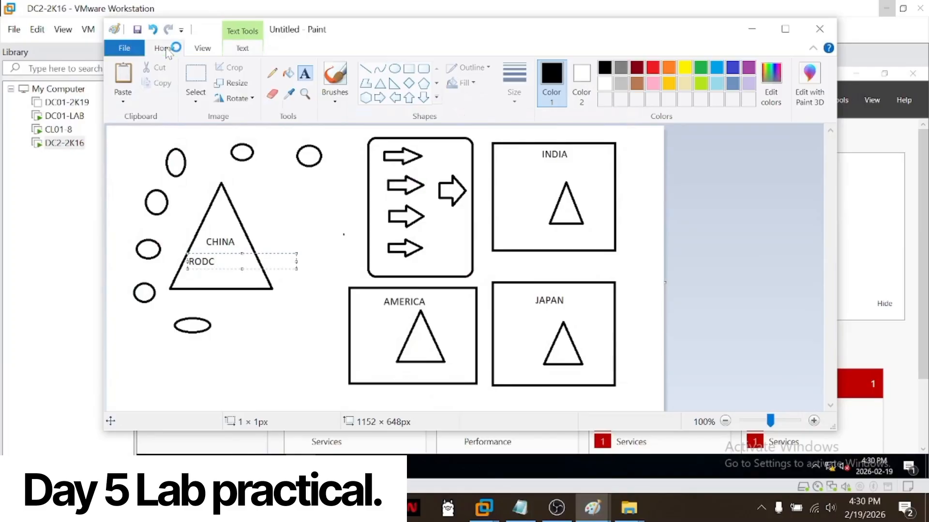
click(365, 70)
drag(239, 160, 223, 185)
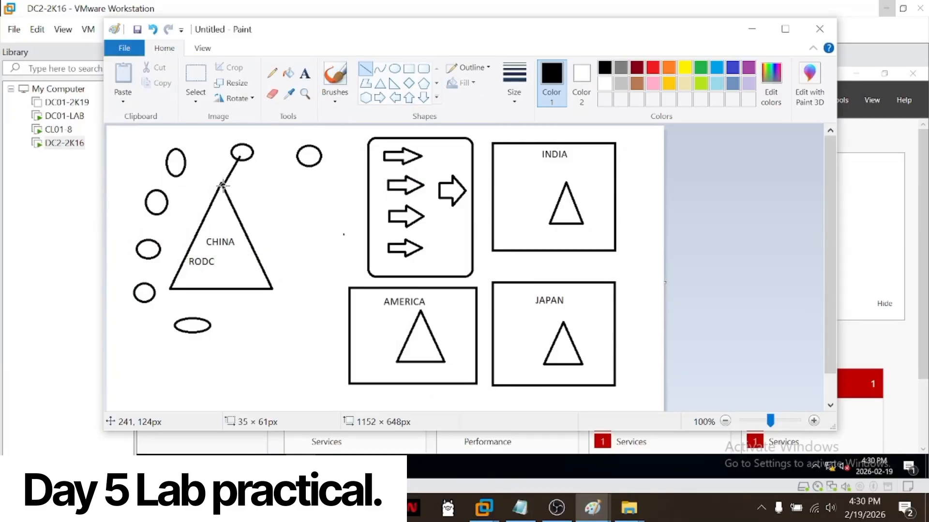
drag(303, 165, 234, 206)
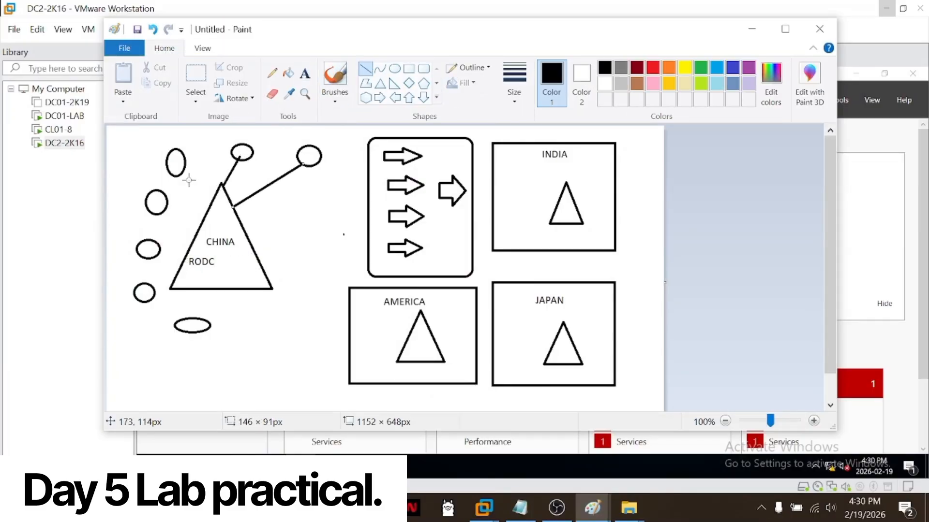
mouse_move(183, 174)
mouse_down()
mouse_move(215, 193)
mouse_move(189, 208)
mouse_move(208, 212)
mouse_up()
drag(163, 246, 196, 246)
drag(153, 292, 178, 282)
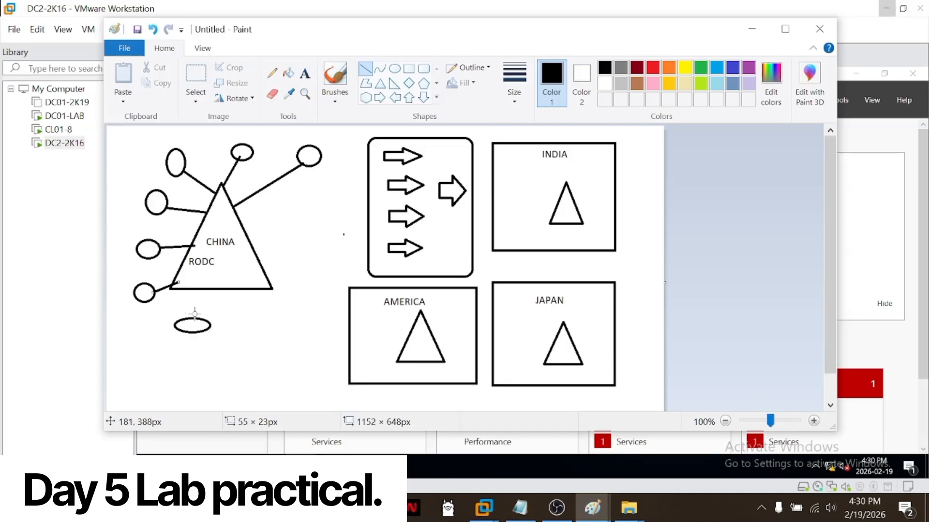
drag(200, 319, 201, 289)
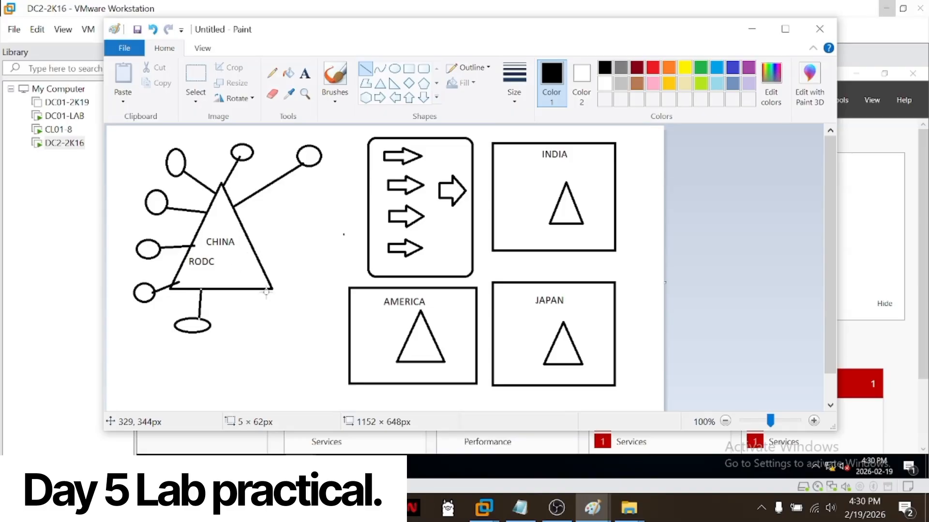
Step: Draw lines from the CHINA triangle to the AMERICA box and the upper three block arrows, and return to the promotion wizard
drag(273, 288, 355, 349)
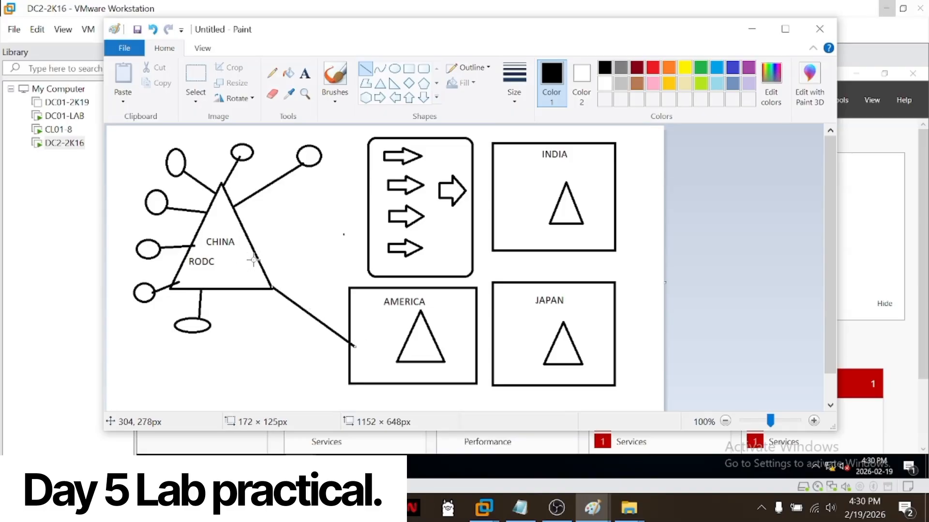
drag(255, 258, 387, 153)
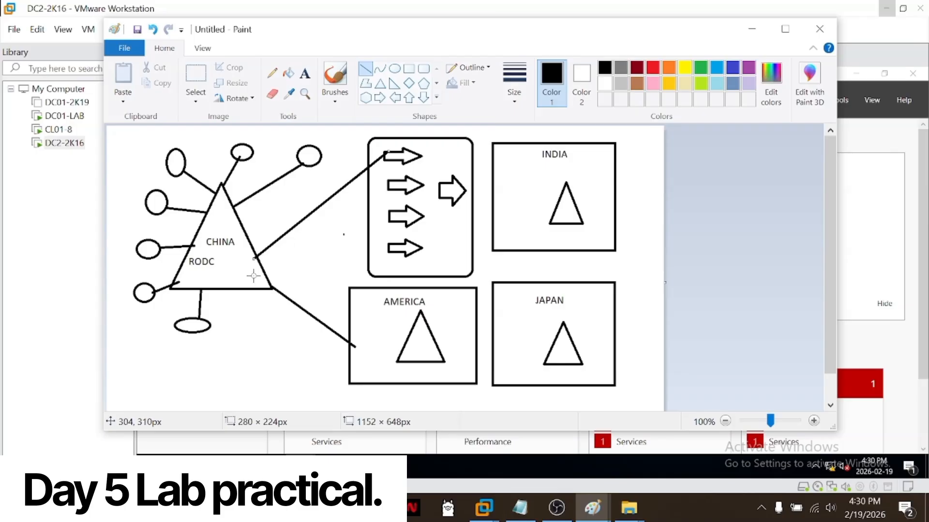
mouse_move(253, 275)
mouse_down()
mouse_move(387, 184)
mouse_move(280, 278)
mouse_move(392, 216)
mouse_move(272, 287)
mouse_up()
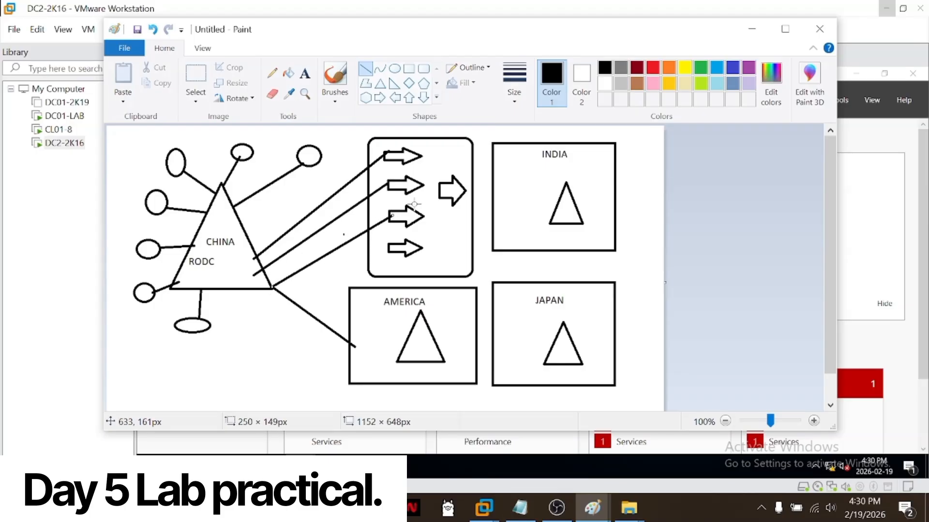
click(752, 29)
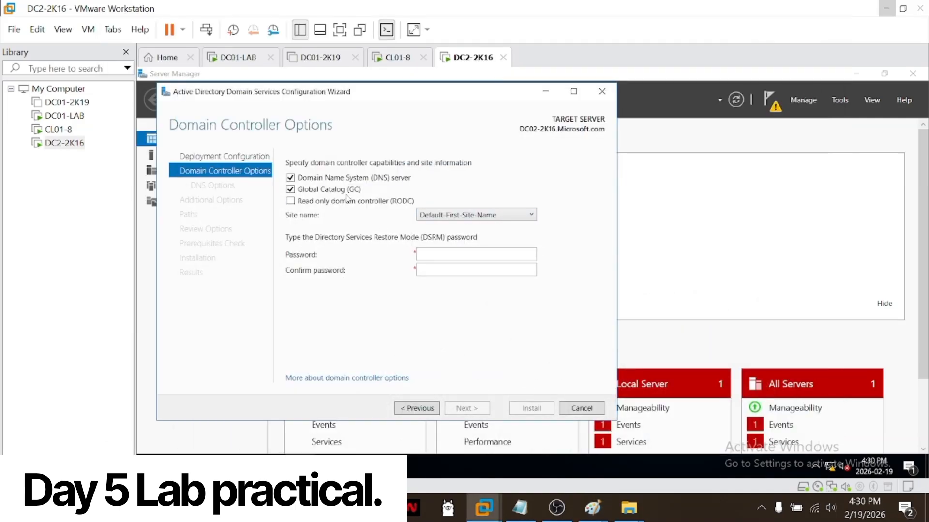
click(460, 253)
Step: On DC01-LAB, find the sample user by logon name in the Users container and view the account's properties
click(64, 115)
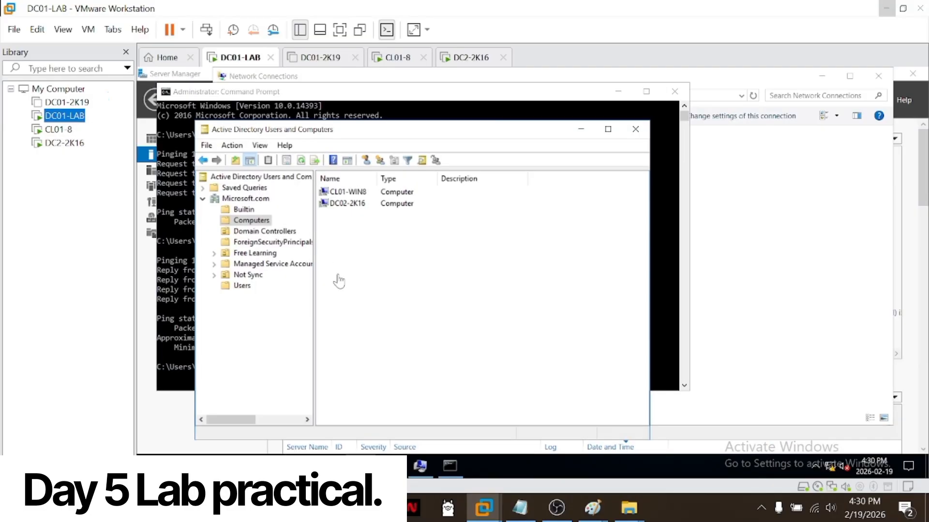
click(246, 286)
right_click(243, 286)
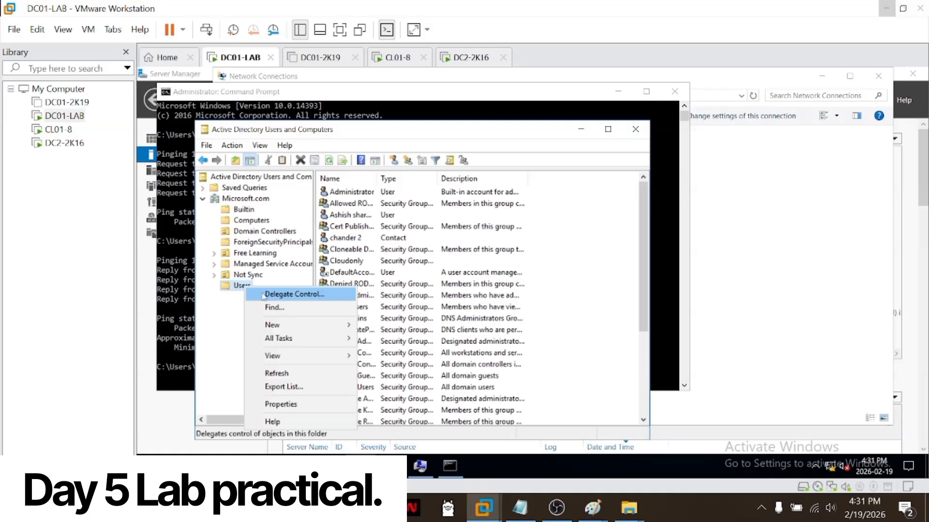
click(270, 310)
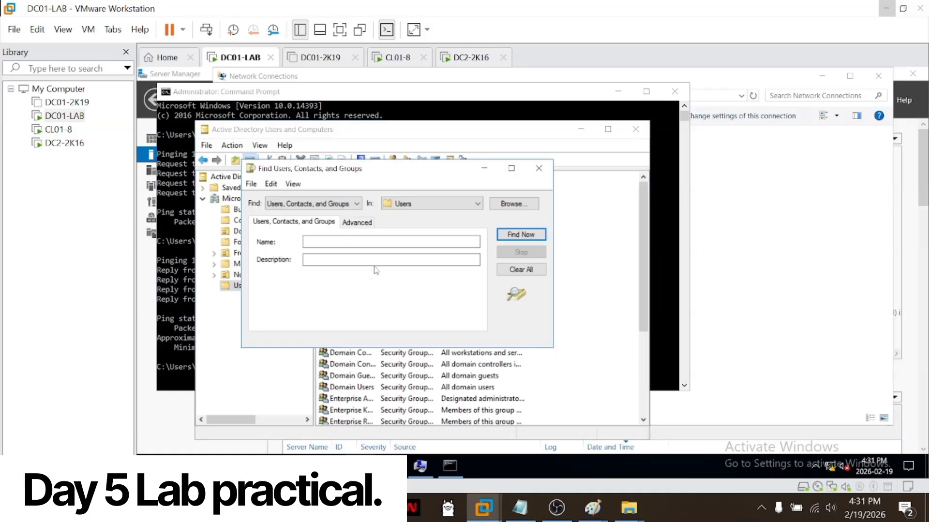
key(Return)
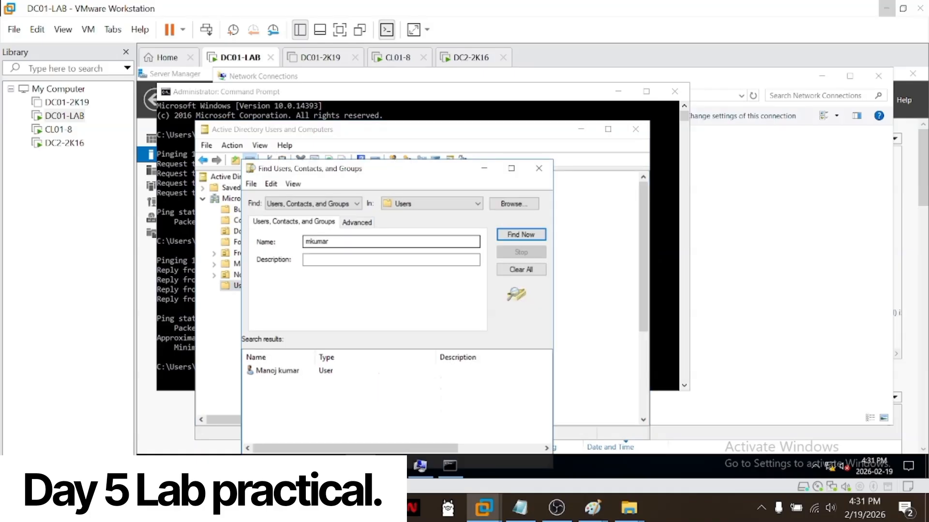
click(328, 370)
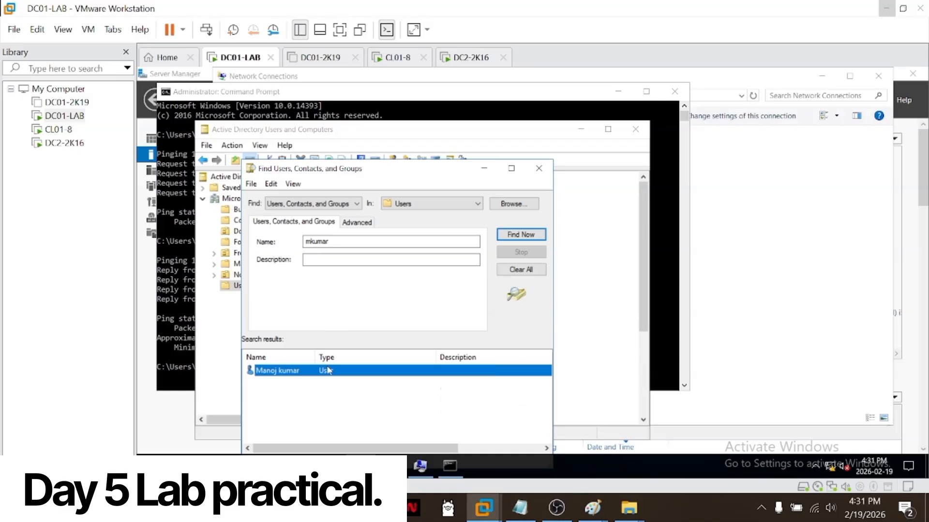
double_click(328, 371)
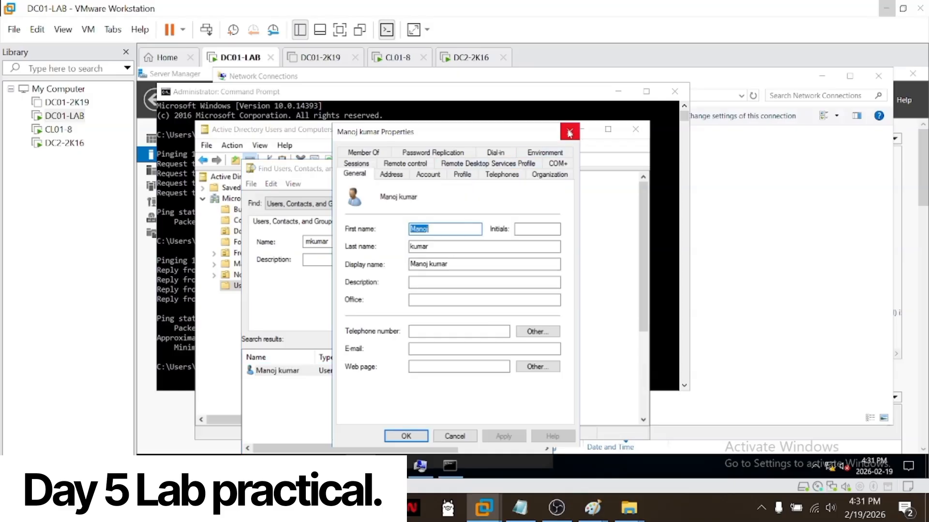
click(570, 131)
Step: Launch Active Directory Administrative Center, search globally for the same user's logon name and open the account
click(150, 466)
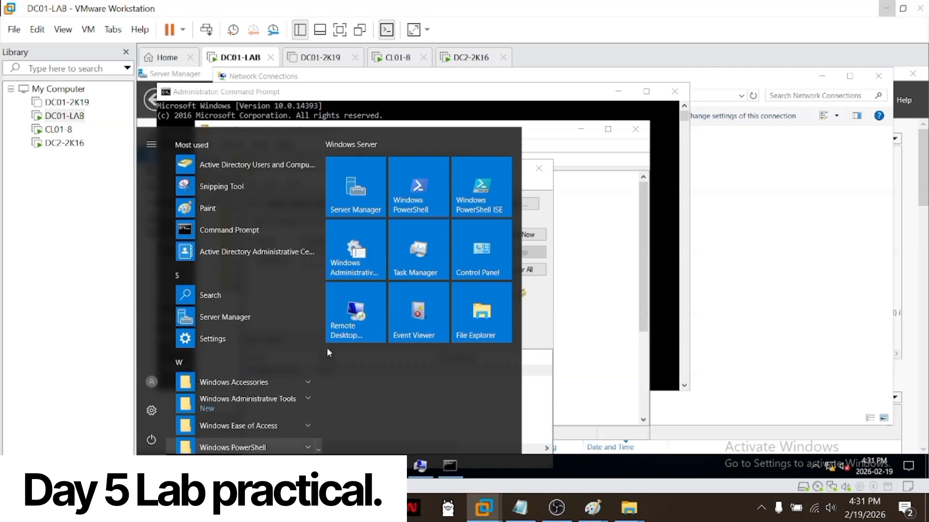
click(359, 277)
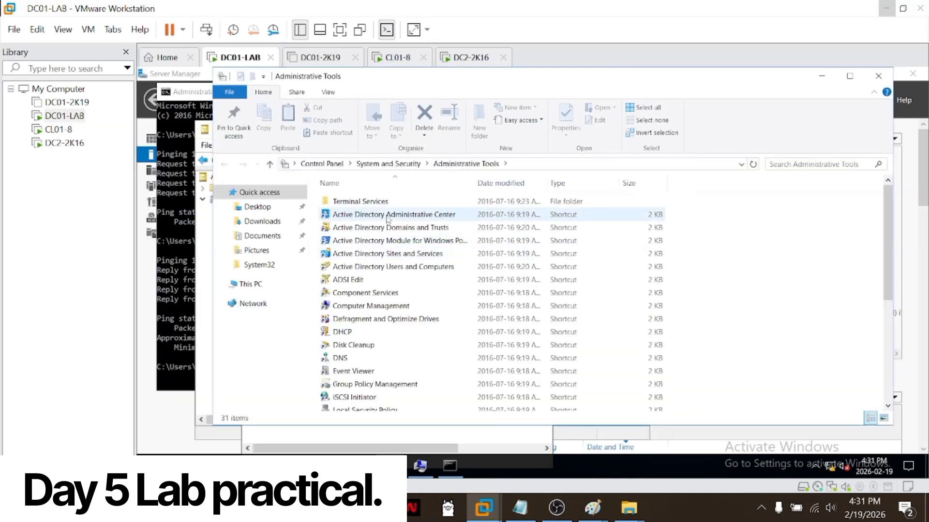
double_click(382, 214)
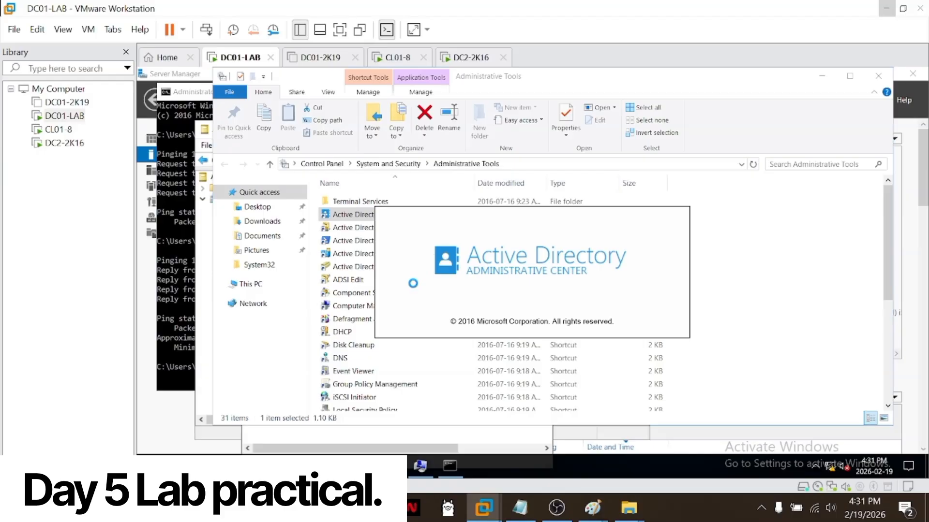
click(186, 236)
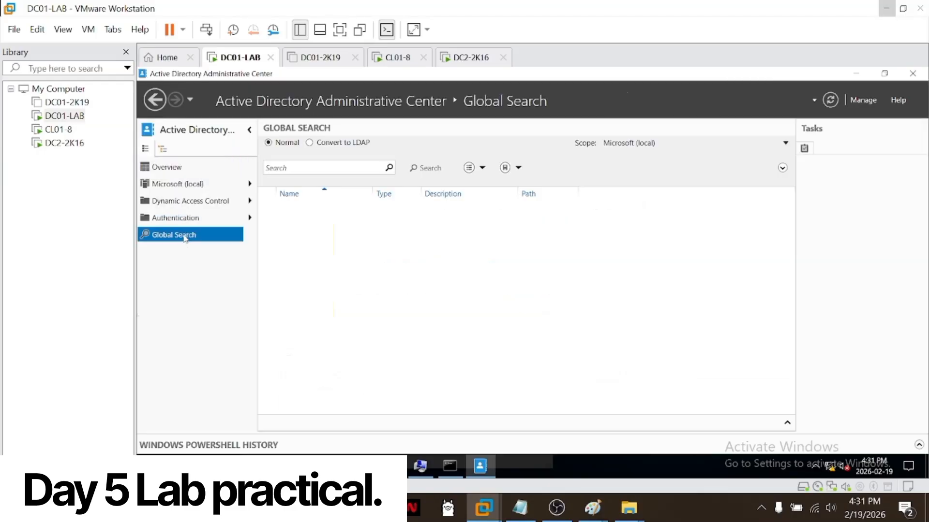
click(287, 167)
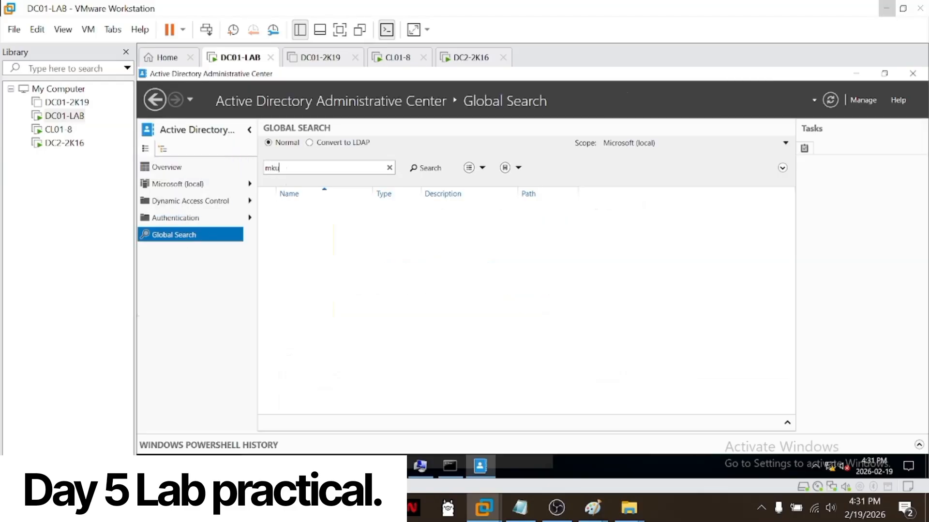
key(Return)
double_click(306, 213)
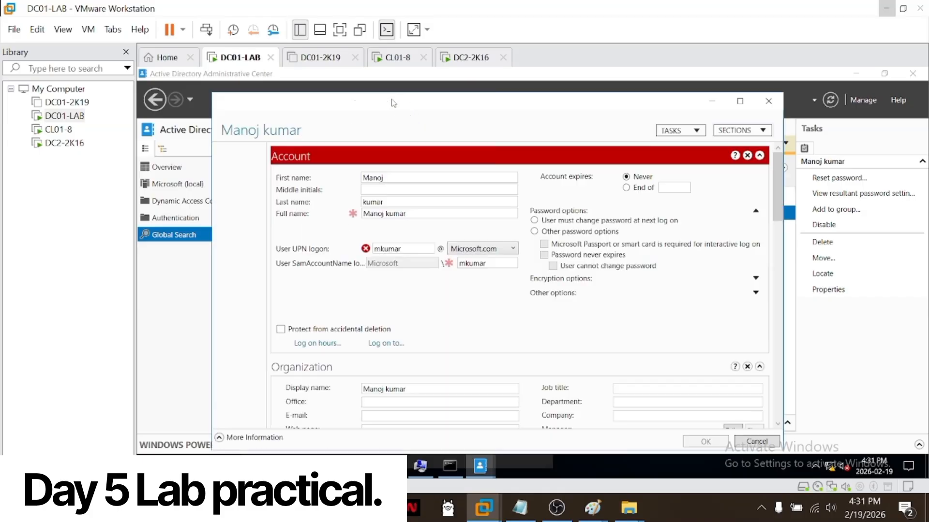
Step: Examine the user's attributes in the Attribute Editor, including sAMAccountName, userPrincipalName, userAccountControl and whenChanged
click(242, 270)
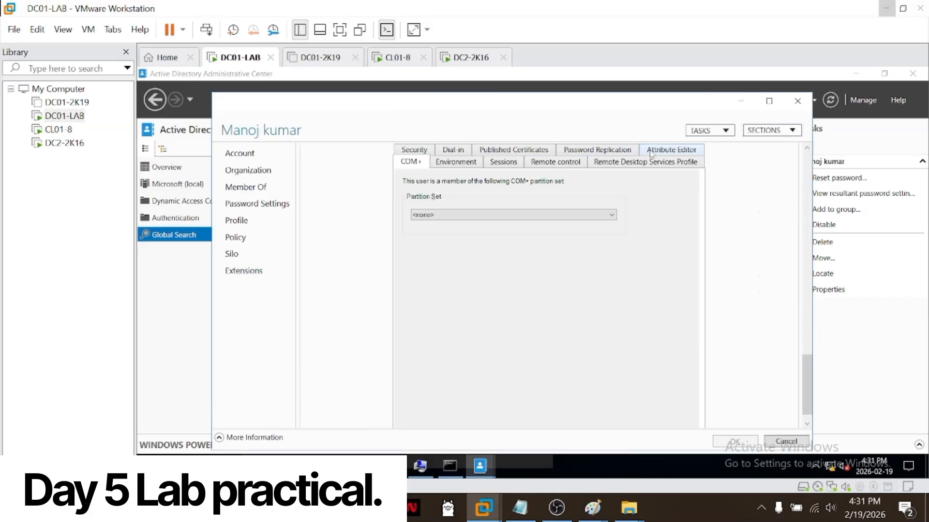
click(670, 150)
scroll(484, 291, down, 3)
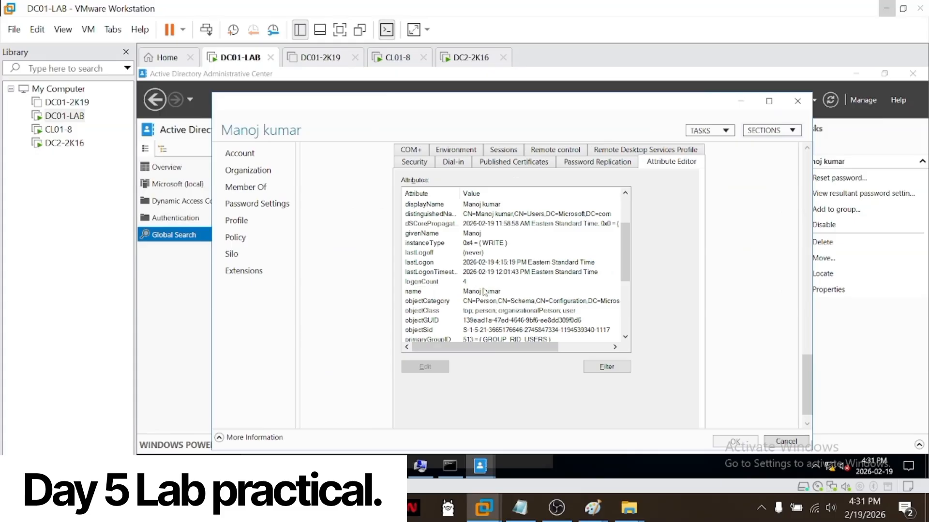
scroll(484, 292, down, 4)
click(476, 254)
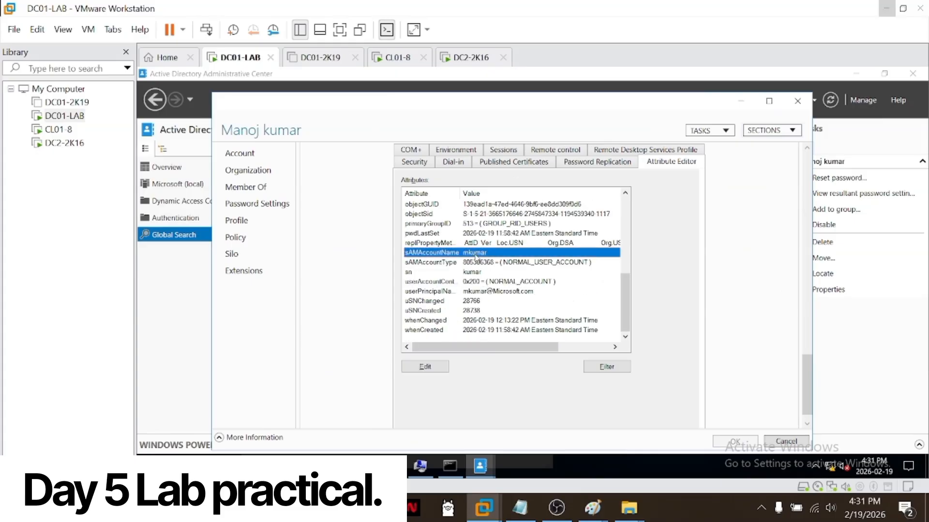
click(476, 263)
click(477, 272)
click(478, 292)
click(477, 312)
click(477, 321)
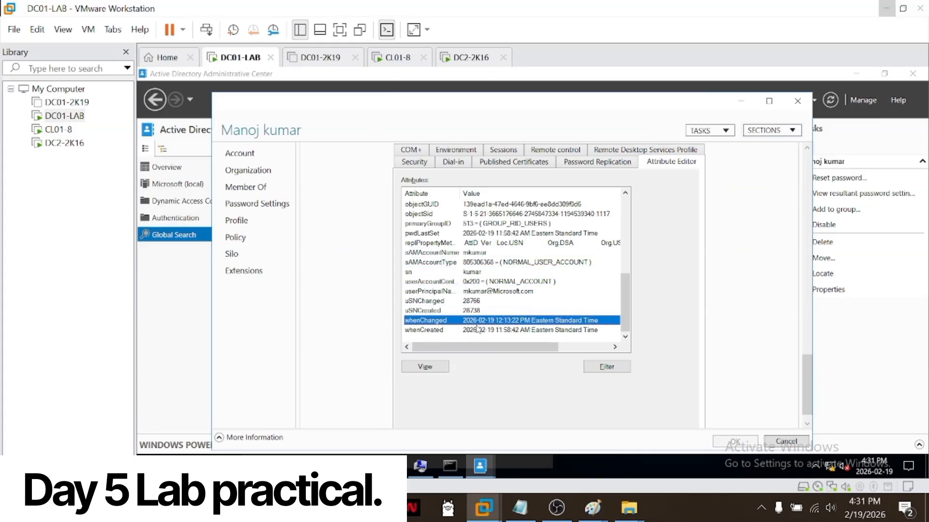
click(495, 282)
click(497, 293)
Step: Return to DC2-2K16, enter and confirm the DSRM password, and continue past DNS Options to Additional Options
click(58, 129)
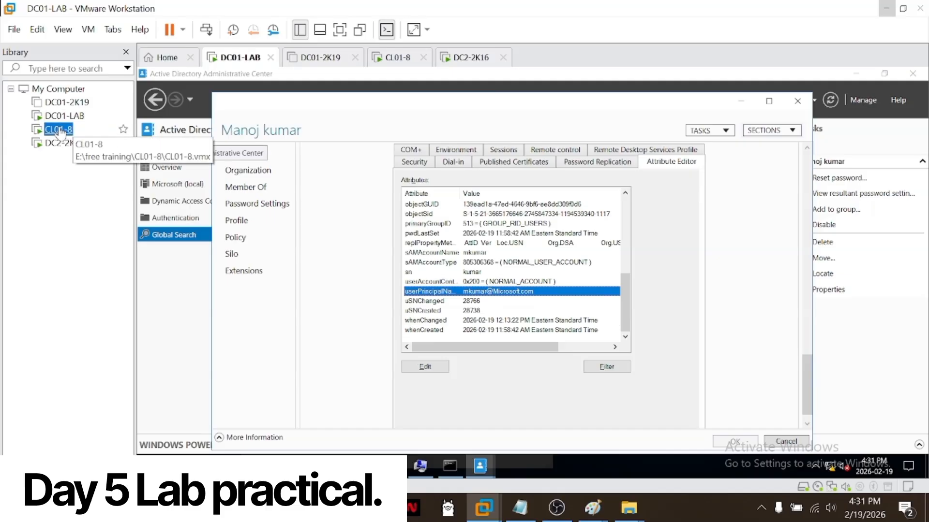
click(64, 142)
click(437, 266)
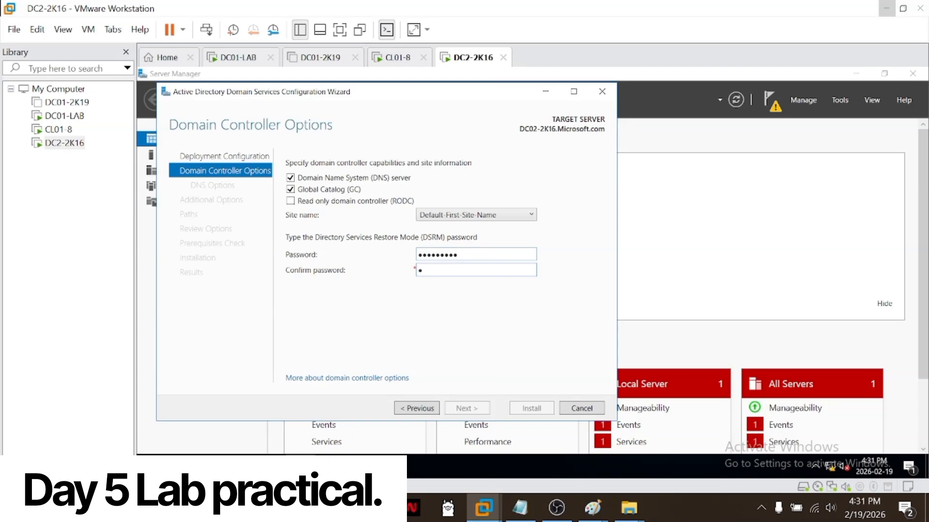
text(1)
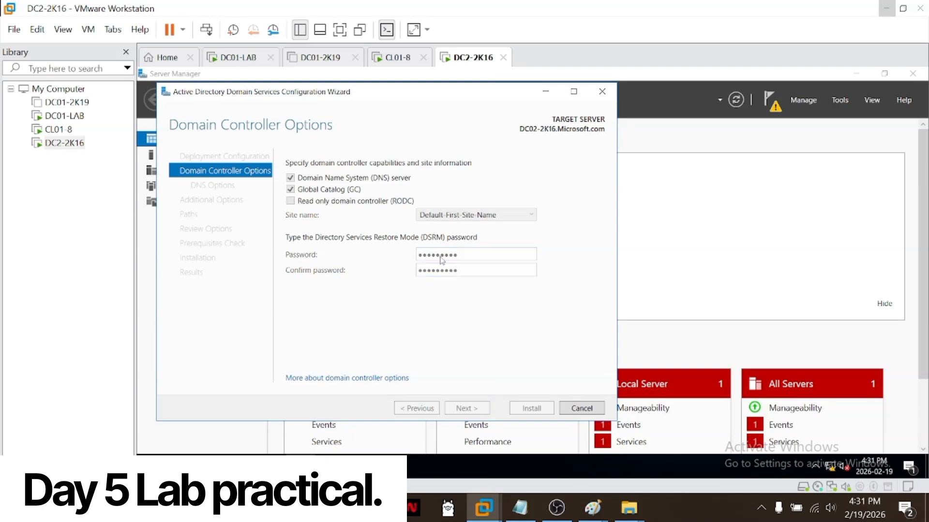
key(Return)
click(469, 409)
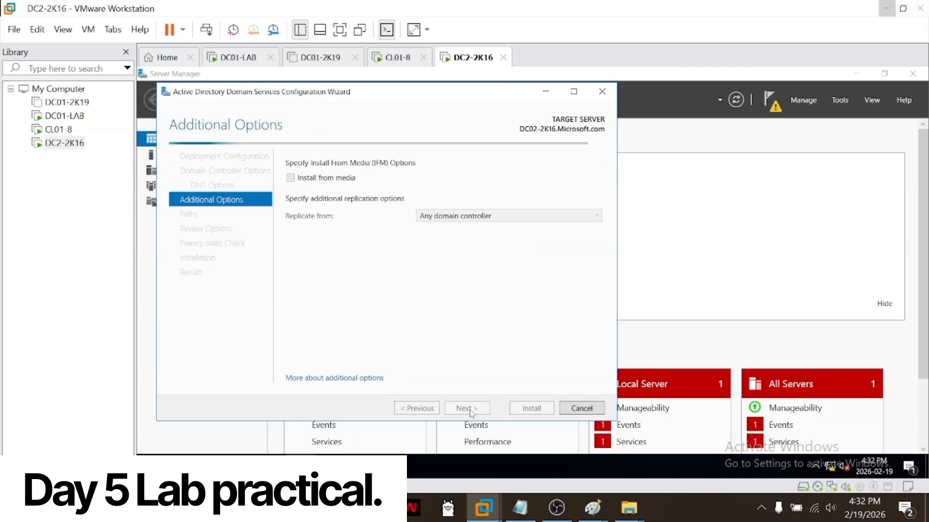
Step: Set replication from DC01-2K16.Microsoft.com, keep the default AD DS paths, and proceed to the Prerequisites Check
click(511, 218)
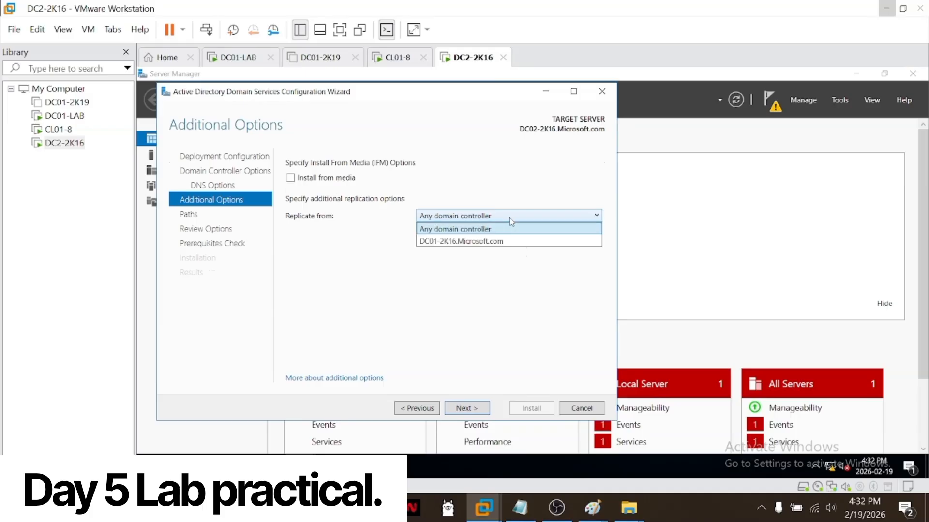
click(501, 243)
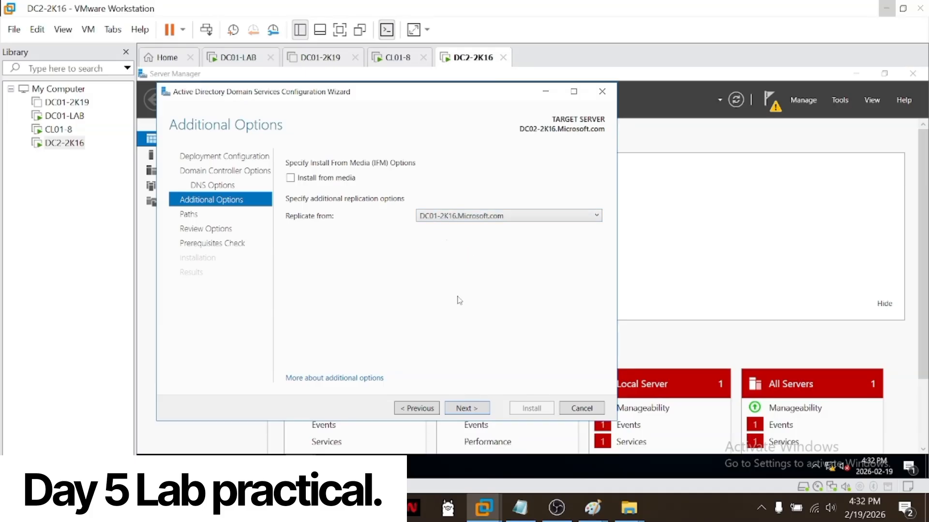
click(466, 410)
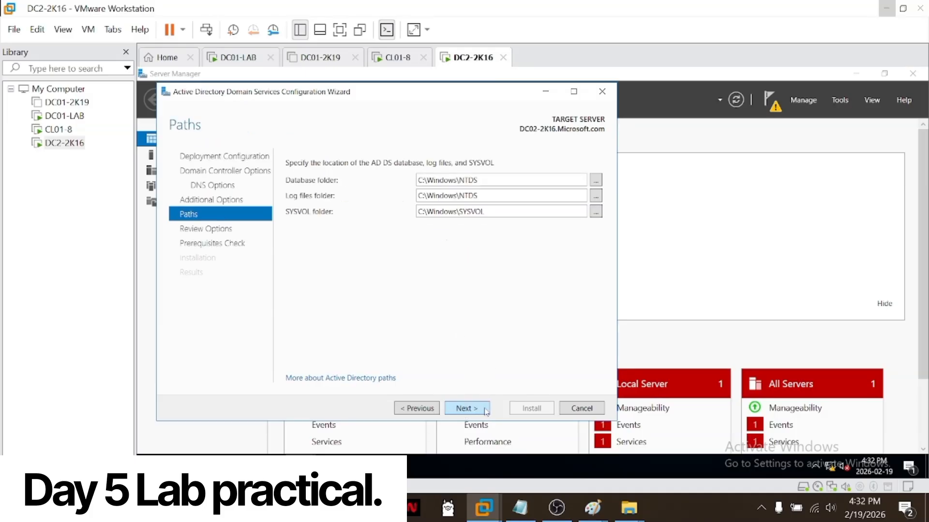
click(485, 410)
click(486, 410)
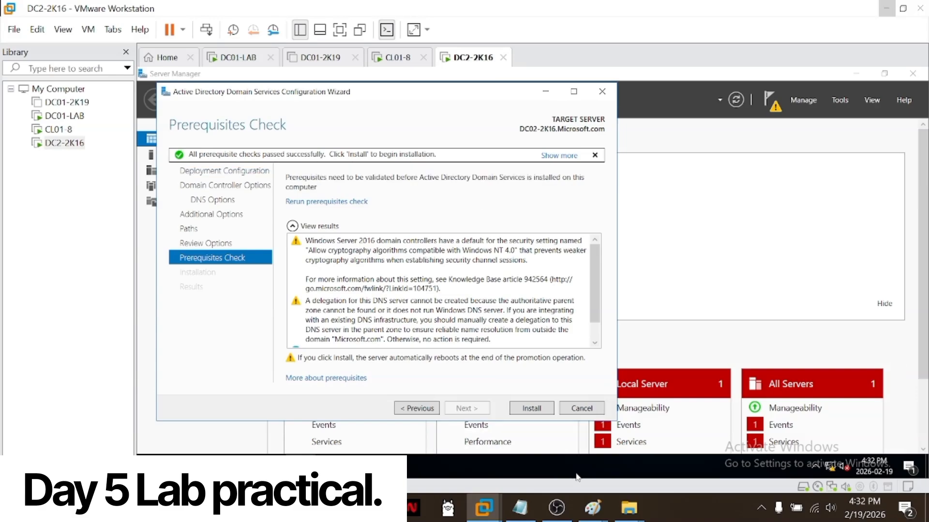
Step: Bring up Paint beside the wizard to compare the captured failed prerequisites check with the current one, and return to the wizard
mouse_move(594, 507)
click(534, 472)
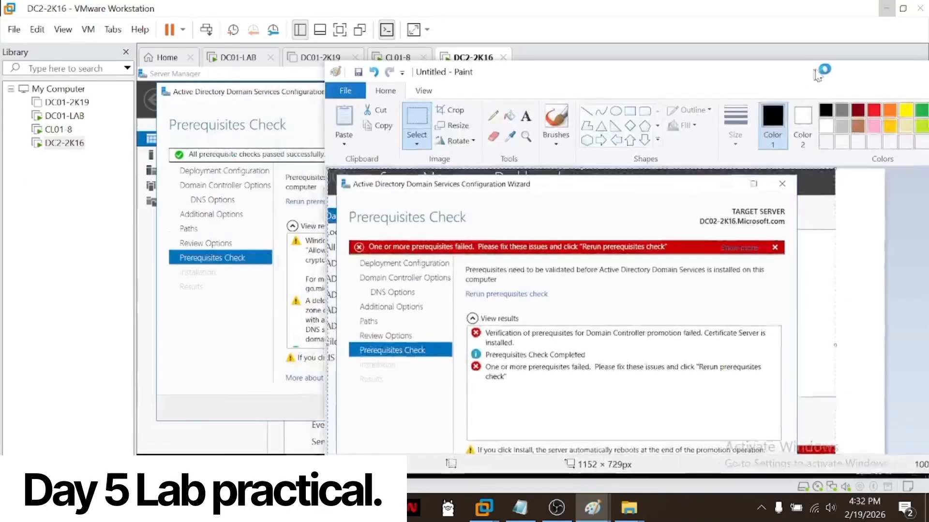
drag(816, 75, 927, 48)
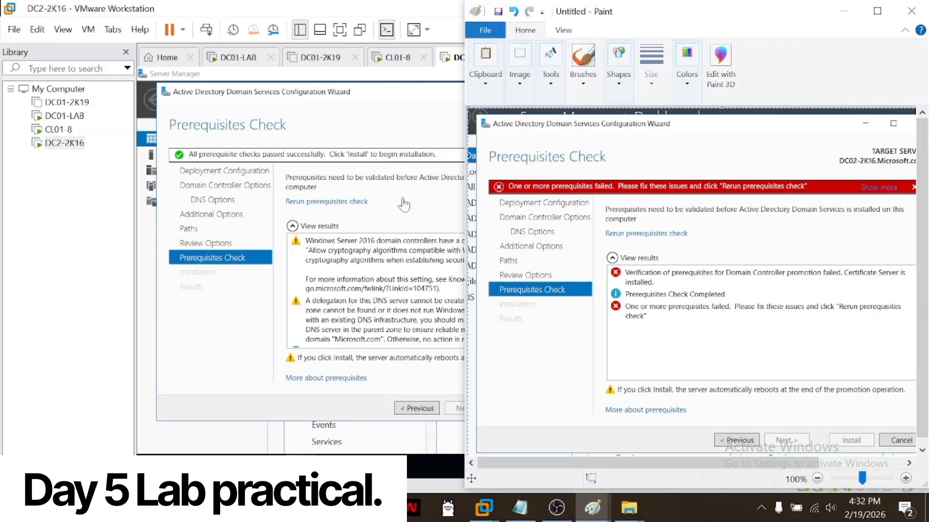
click(377, 109)
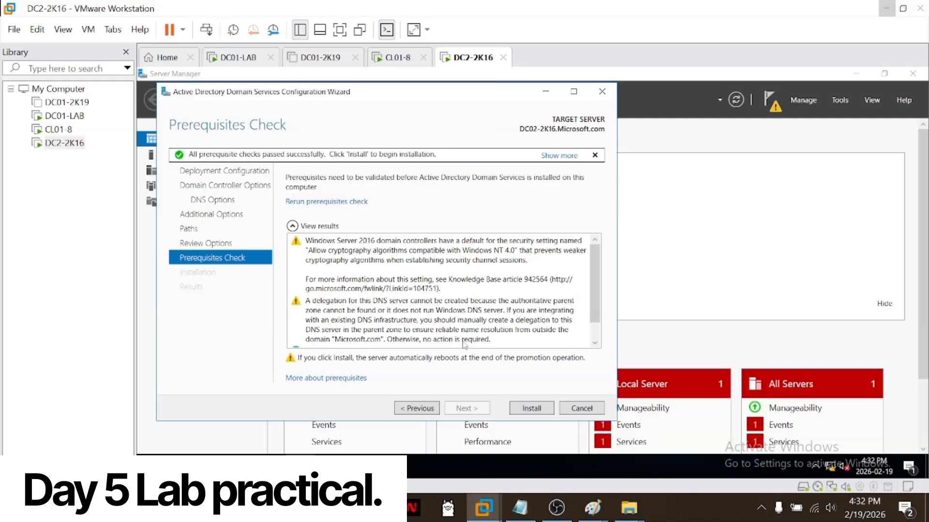
Step: Install AD DS on DC2-2K16 and, after the restart, sign in as MICROSOFT\Administrator with the account password
click(520, 408)
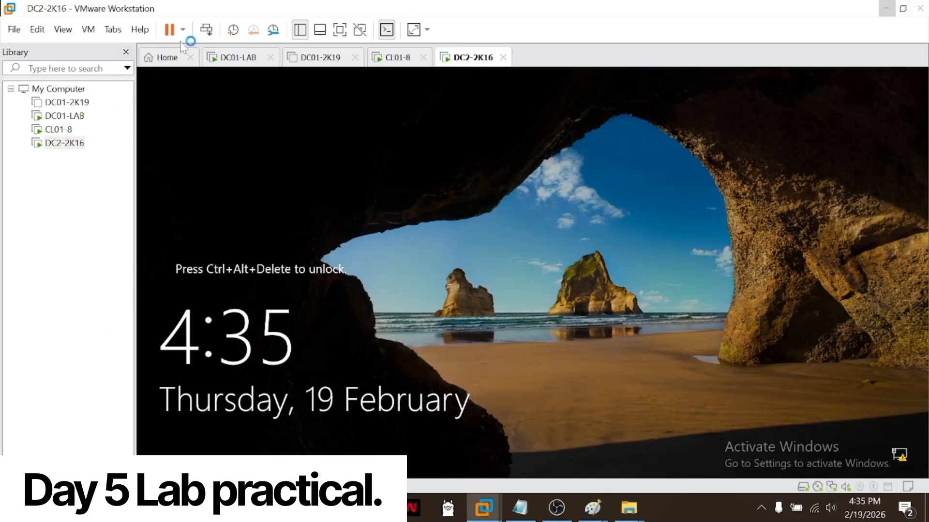
click(207, 30)
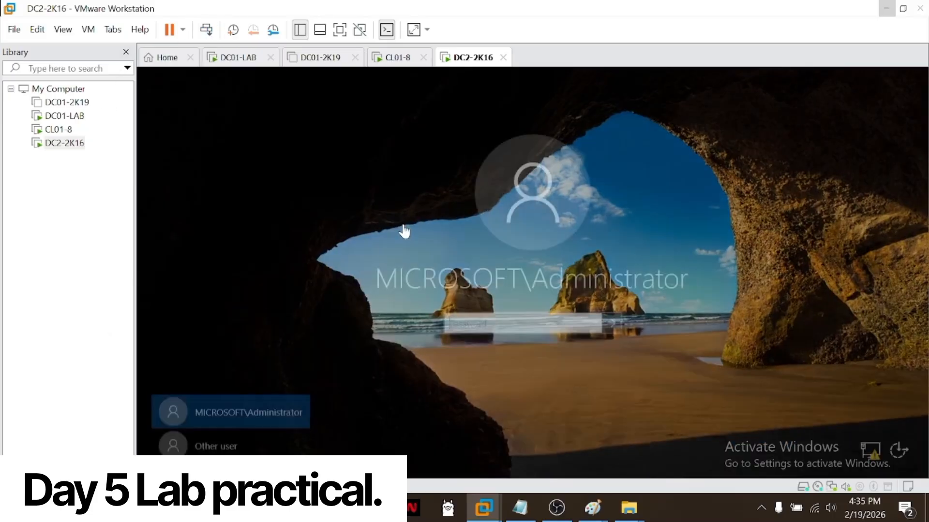
click(474, 322)
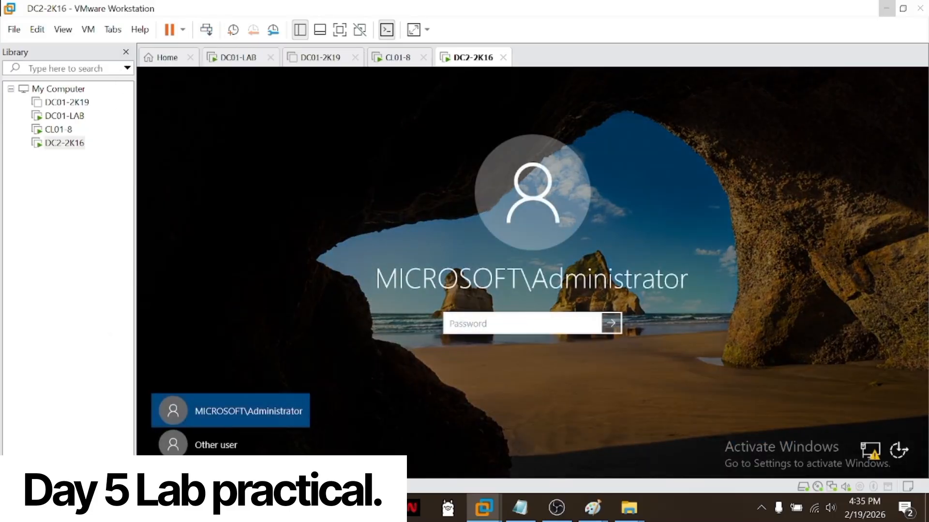
text(•••••••)
key(Return)
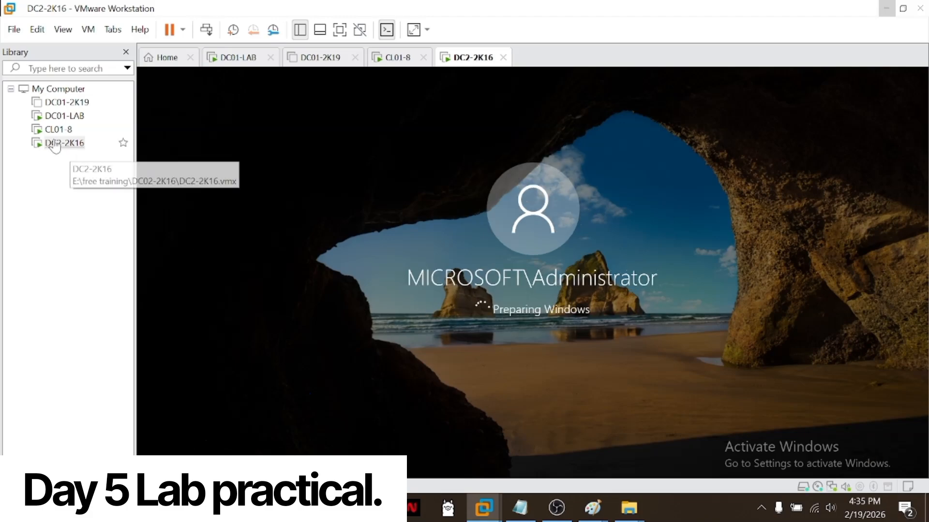
Step: Switch to DC01-LAB and close the user's properties, Active Directory Administrative Center and the Find Users, Contacts, and Groups dialog
click(65, 116)
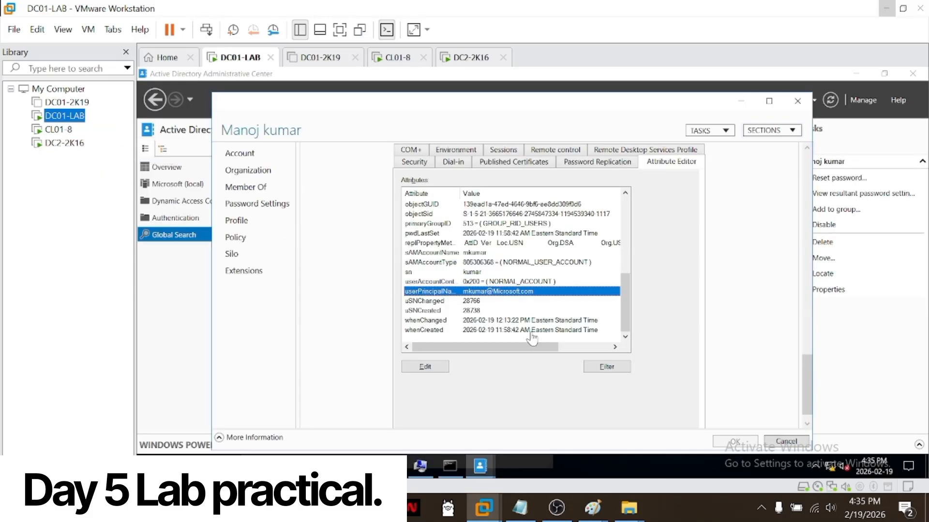
click(794, 107)
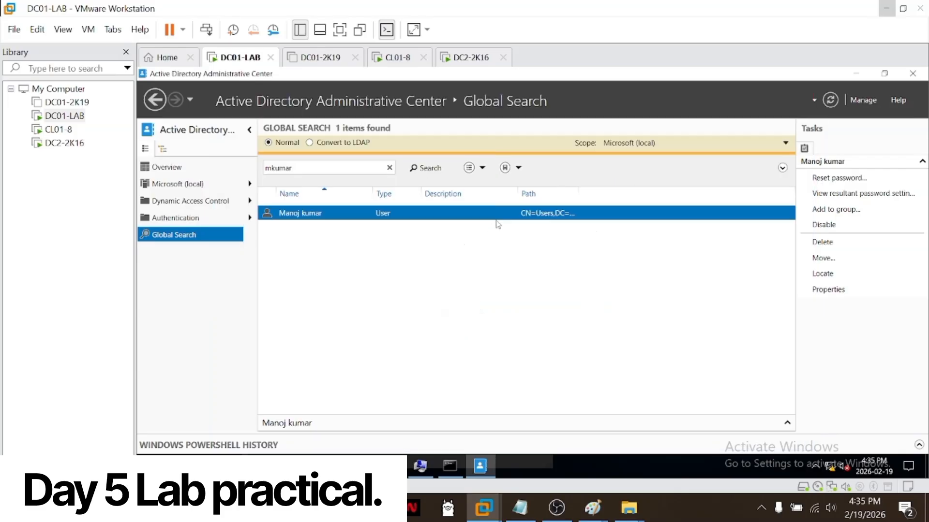
click(912, 73)
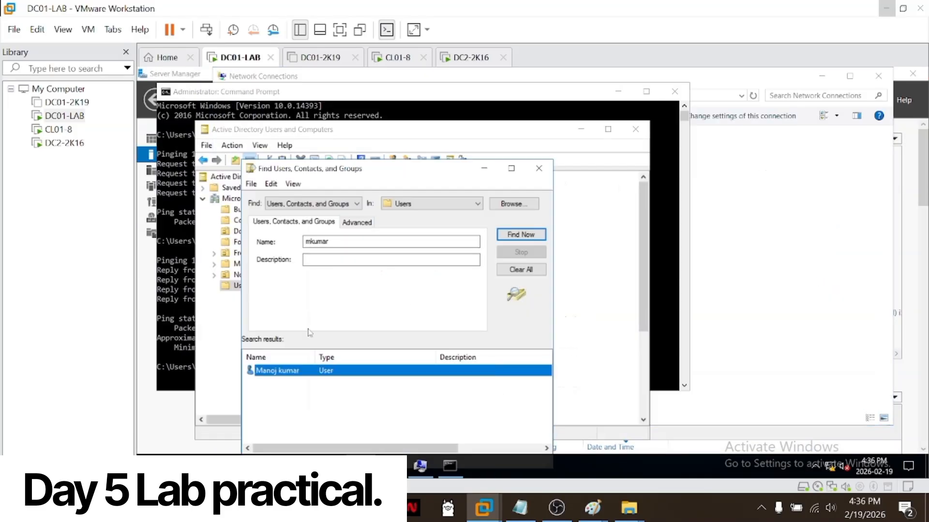
click(540, 170)
Step: Check the Computers and Domain Controllers containers of Microsoft.com, refresh the domain controller list, and minimize Active Directory Users and Computers
click(248, 222)
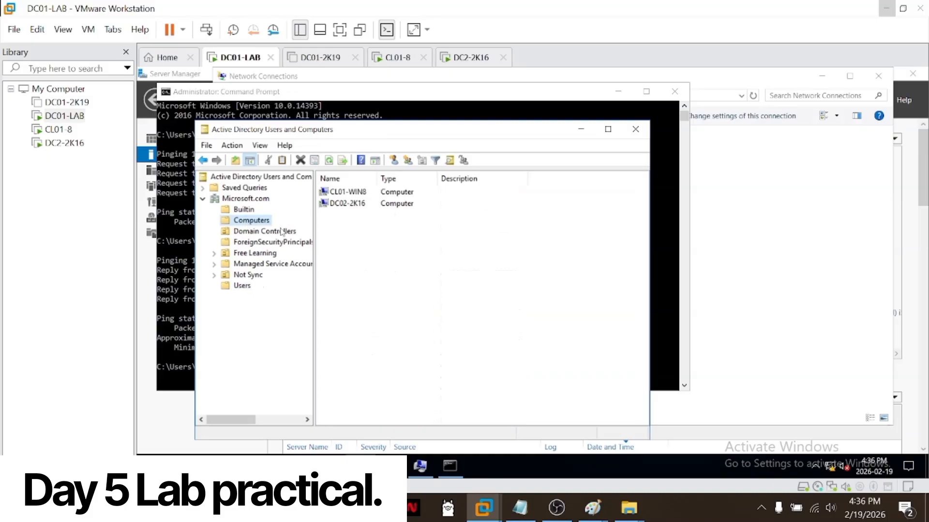
click(282, 232)
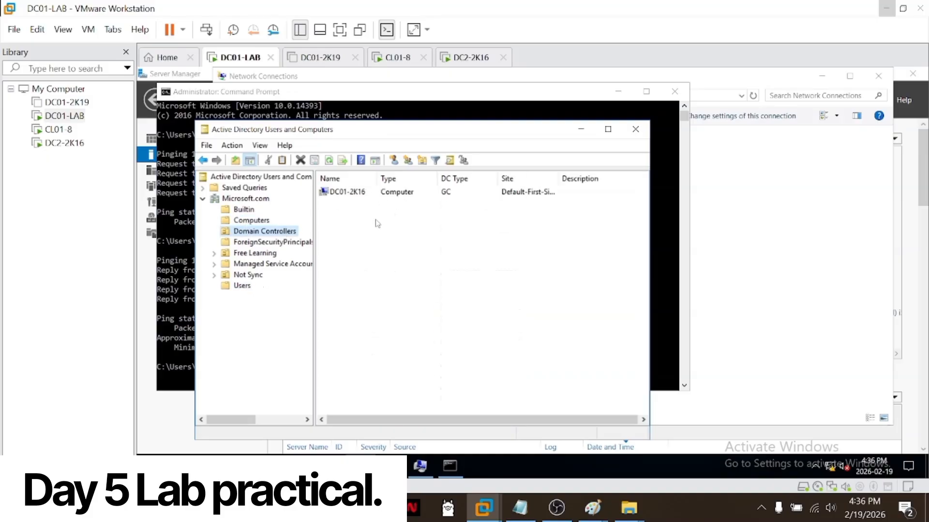
click(330, 162)
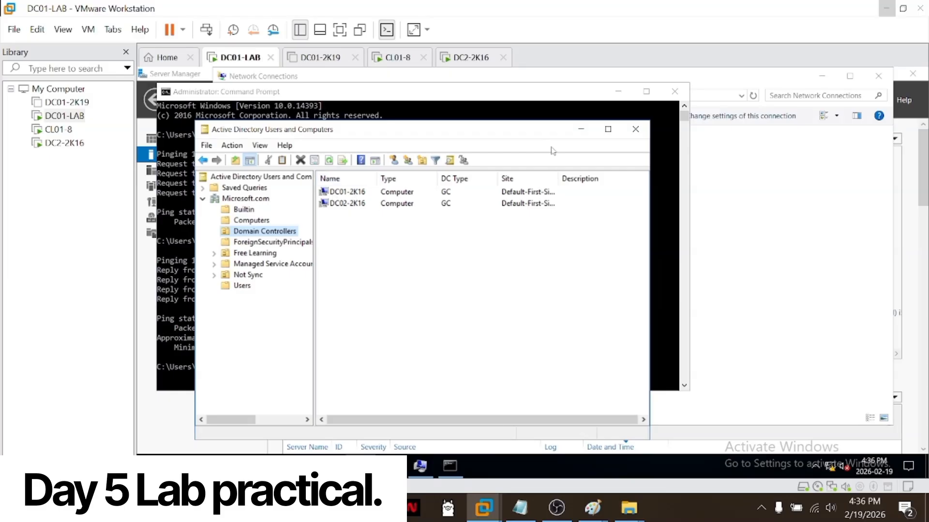
click(581, 129)
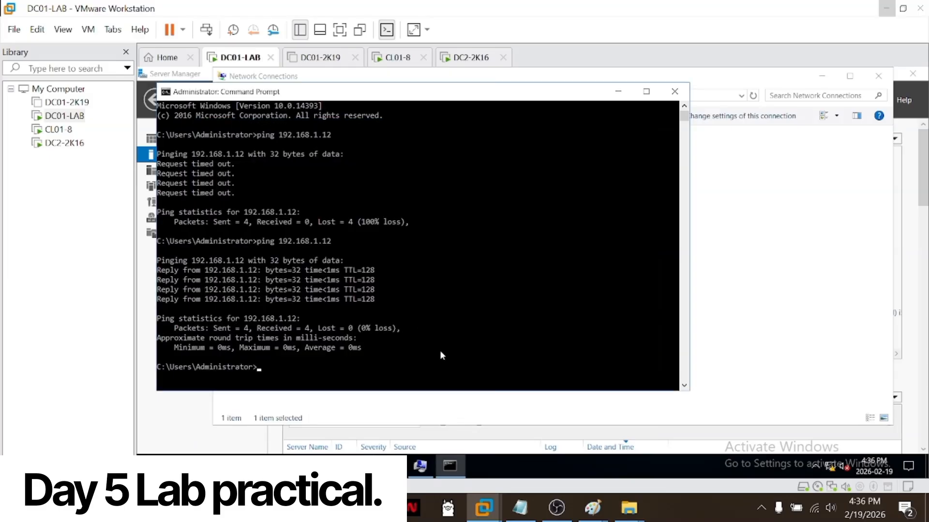
Step: Return to DC2-2K16 and open Windows Administrative Tools to show the installed Active Directory consoles
click(65, 143)
click(58, 129)
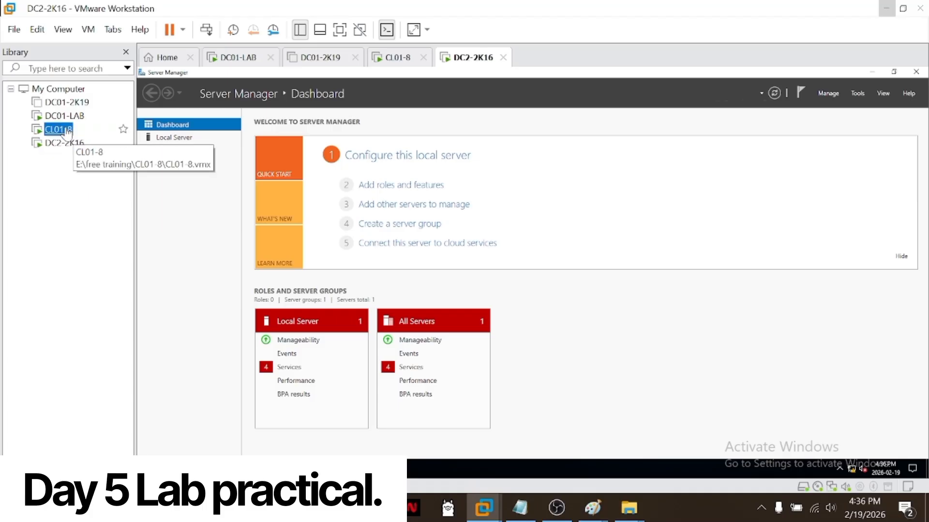
click(64, 143)
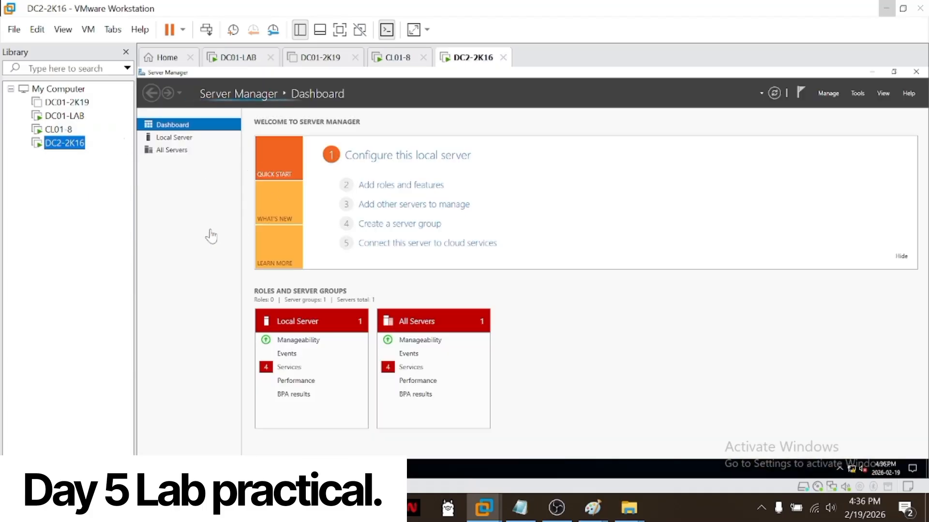
click(64, 116)
click(60, 130)
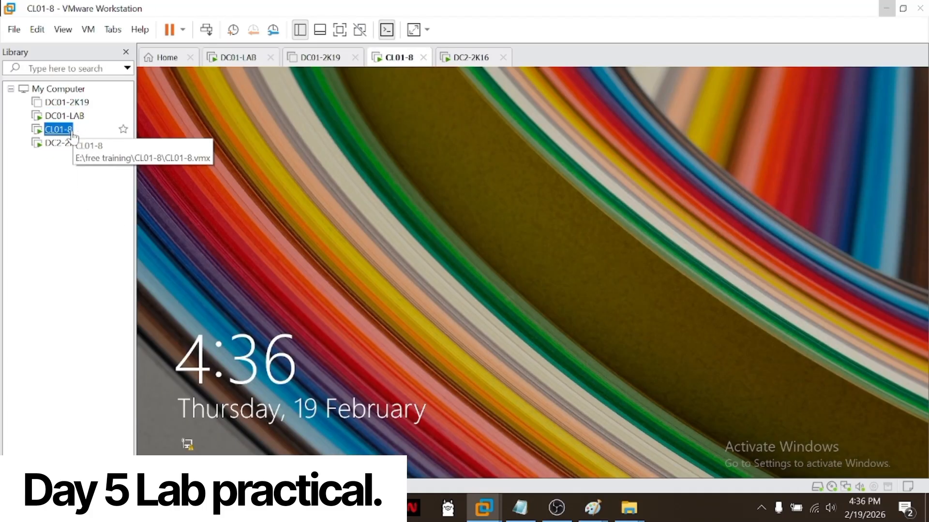
click(65, 143)
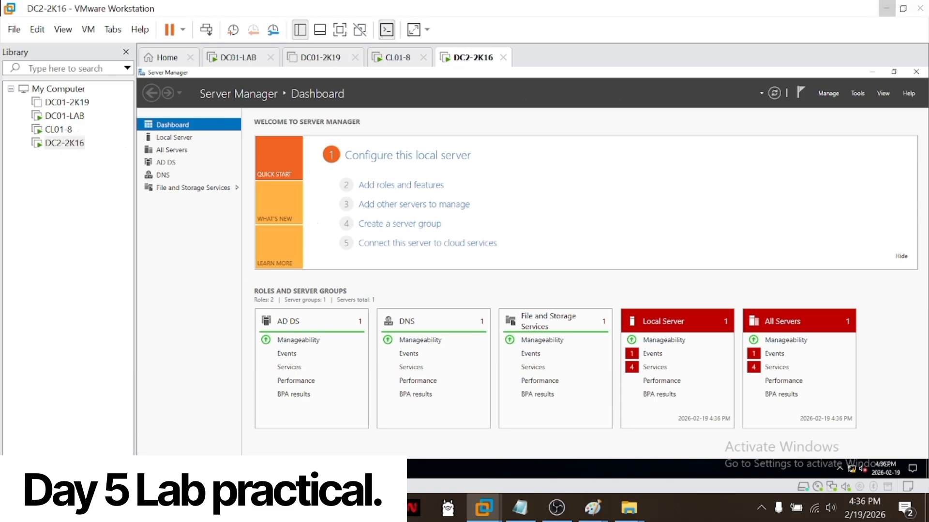
click(148, 470)
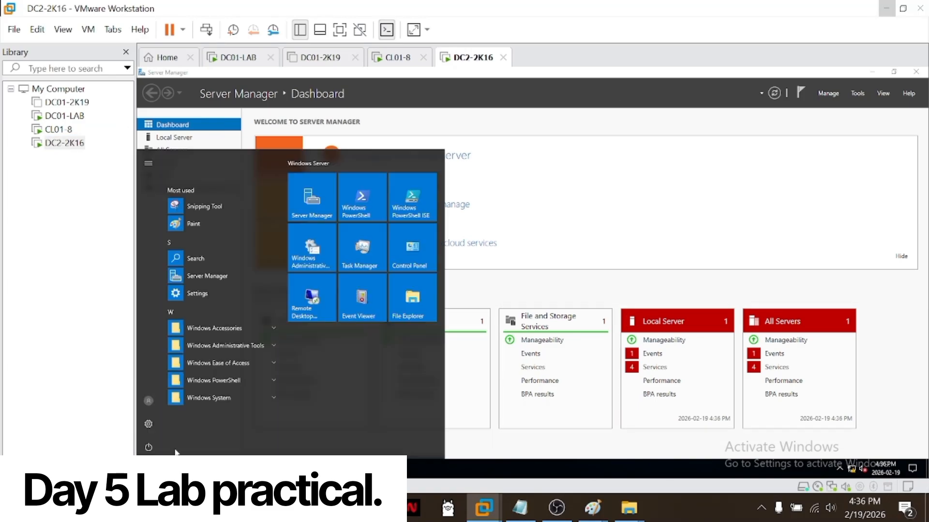
click(311, 260)
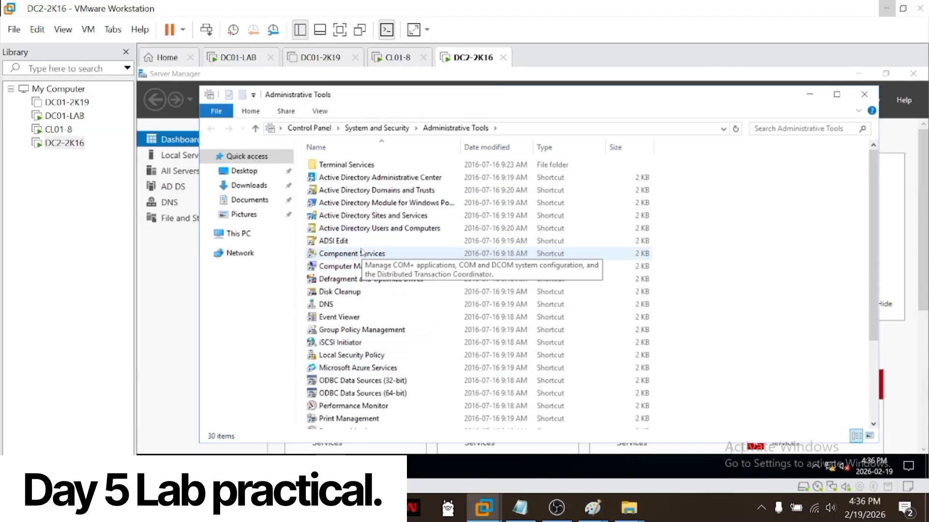
Step: Switch back to DC01-LAB and close Command Prompt, Network Connections and Server Manager
click(62, 130)
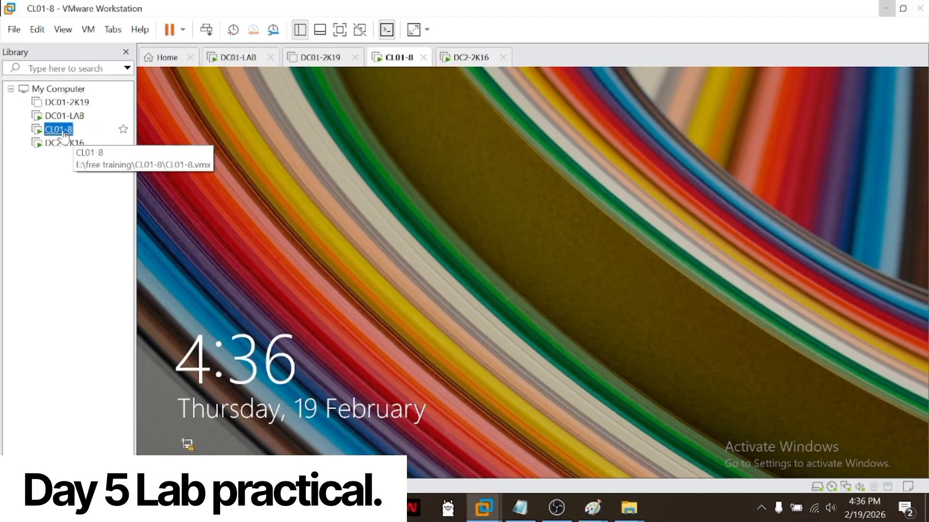
click(62, 116)
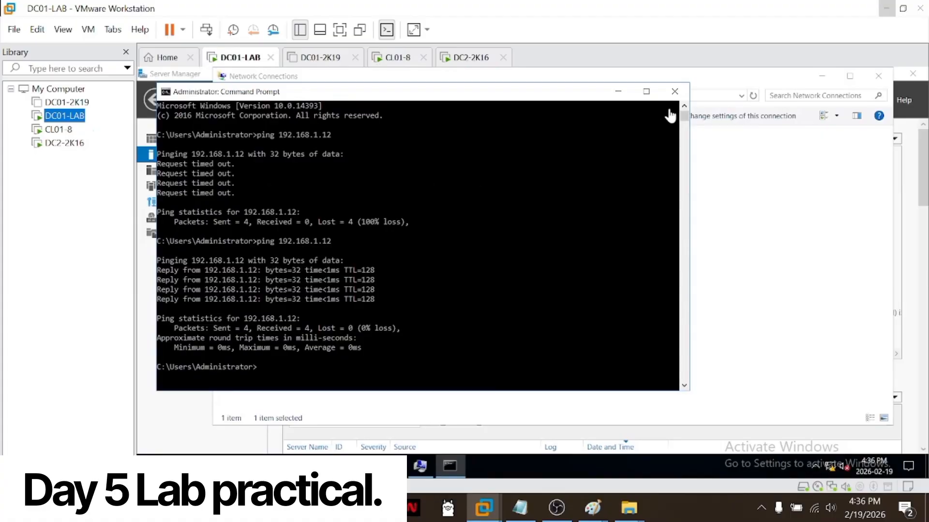
click(673, 94)
click(673, 94)
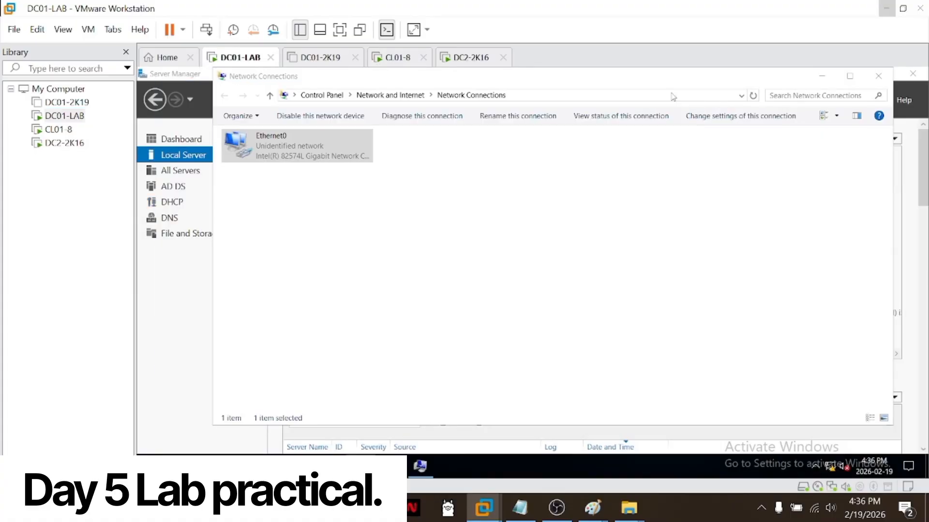
click(878, 76)
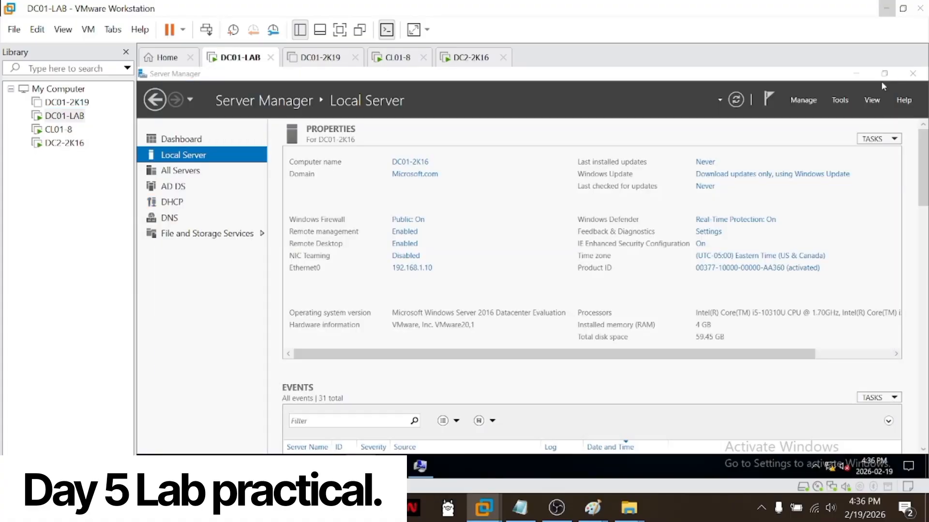
click(913, 74)
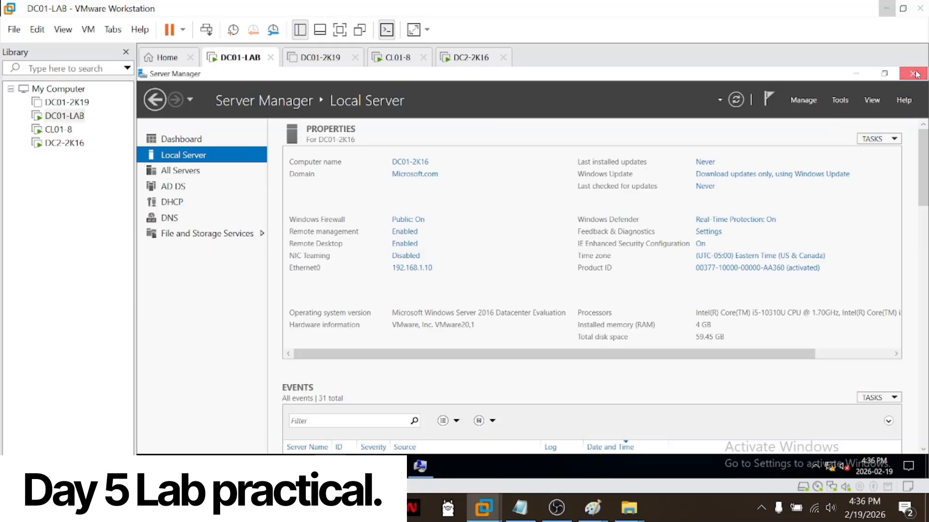
Step: Cancel the computer name and System Properties dialogs, close the System window, and refresh This PC
click(339, 370)
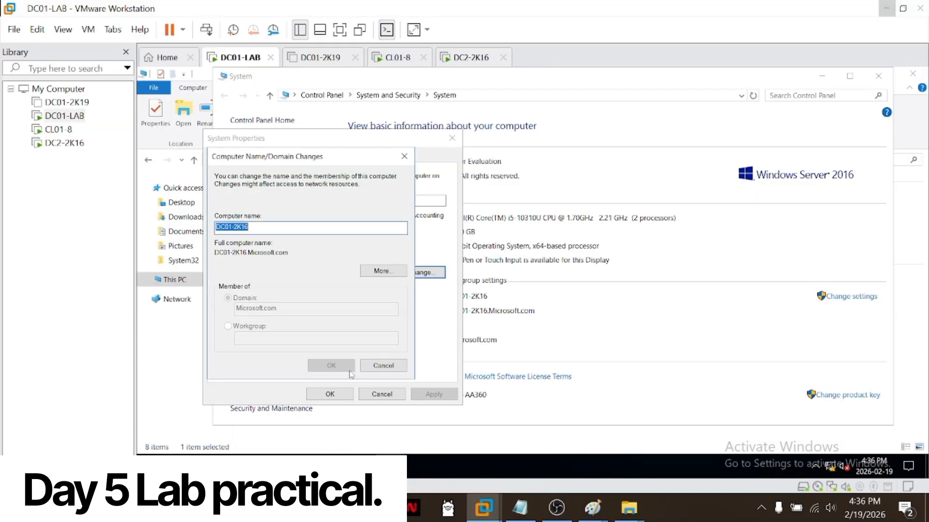
click(383, 366)
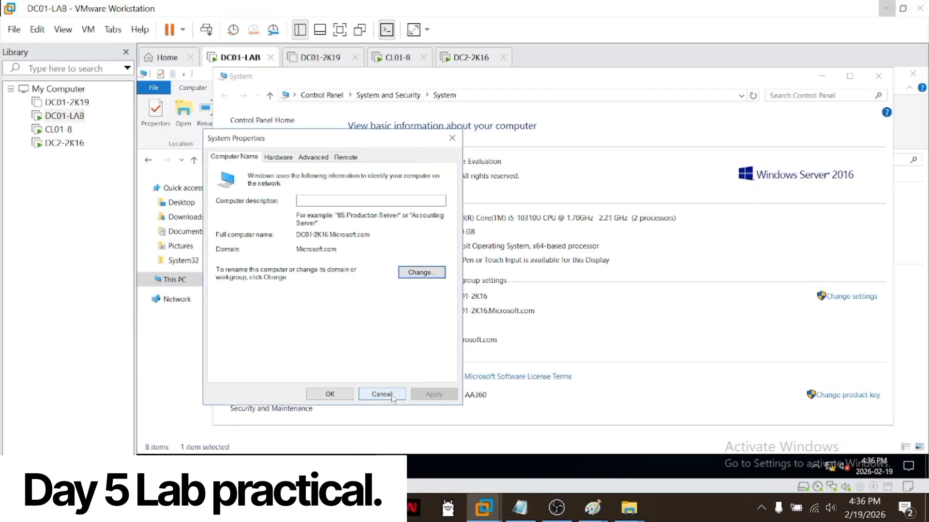
click(381, 394)
click(878, 76)
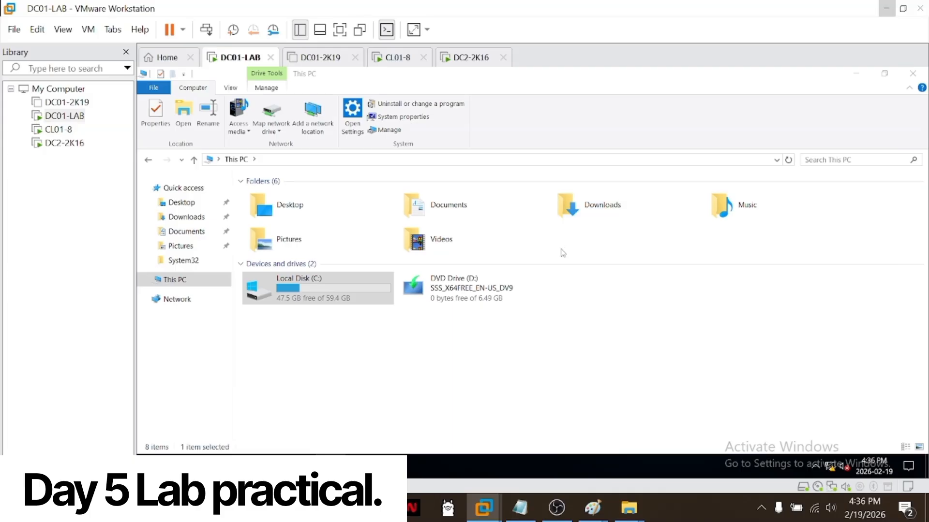
click(349, 388)
right_click(349, 388)
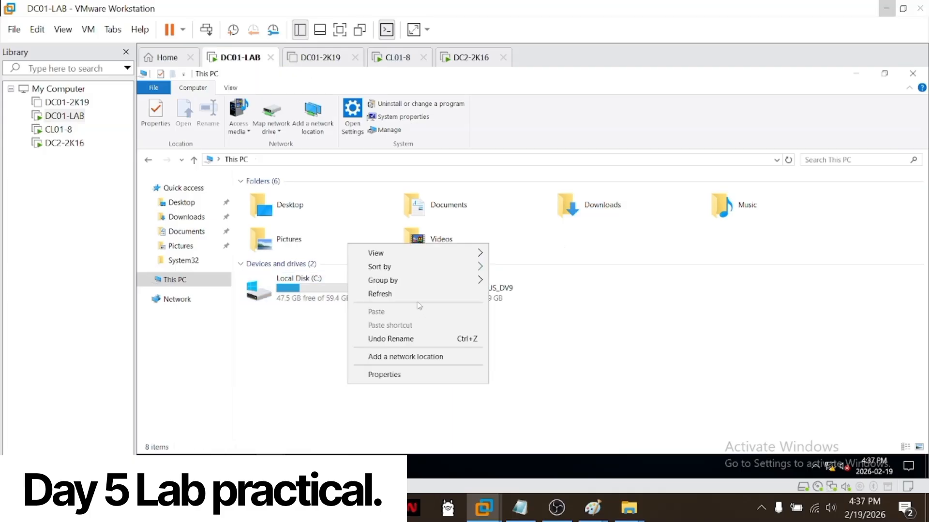
click(410, 298)
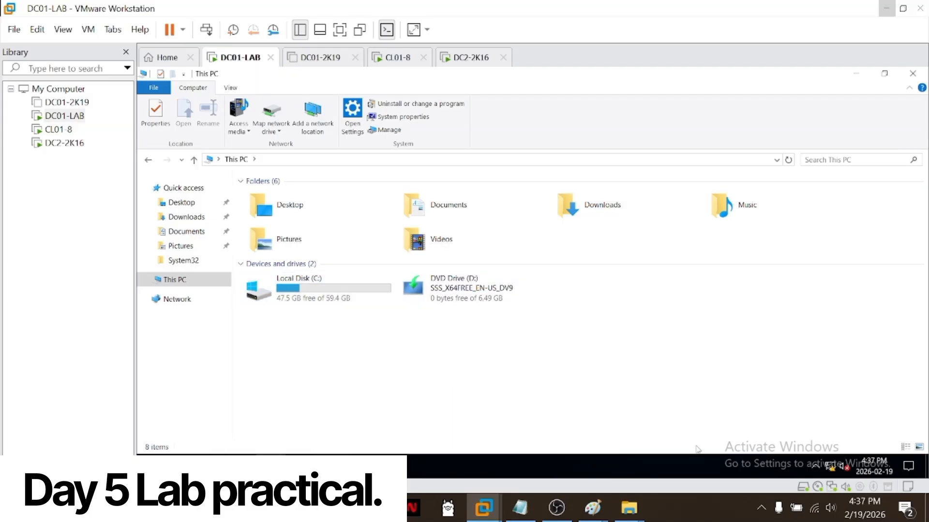